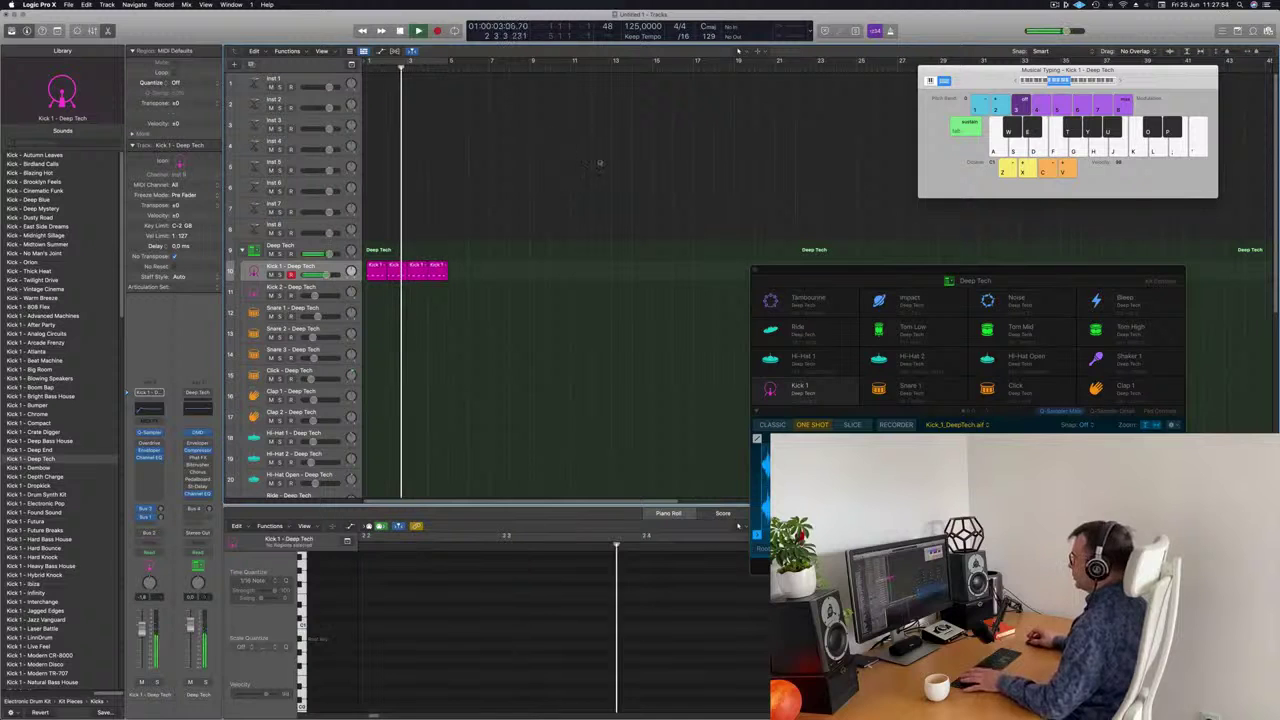
# Turn on cycle playback over bars 1 to 5 and move the Drum Machine Designer window to uncover its sample editor
pyautogui.click(430, 62)
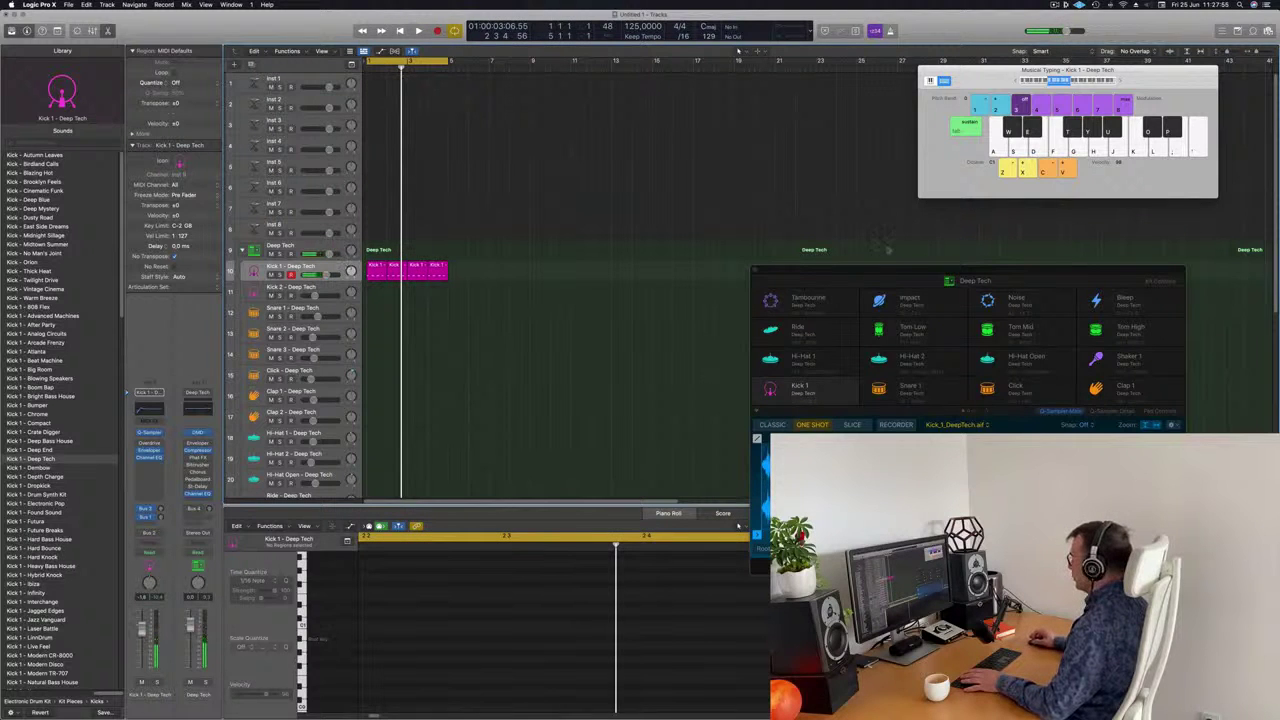
pyautogui.moveTo(891, 273); pyautogui.dragTo(727, 147)
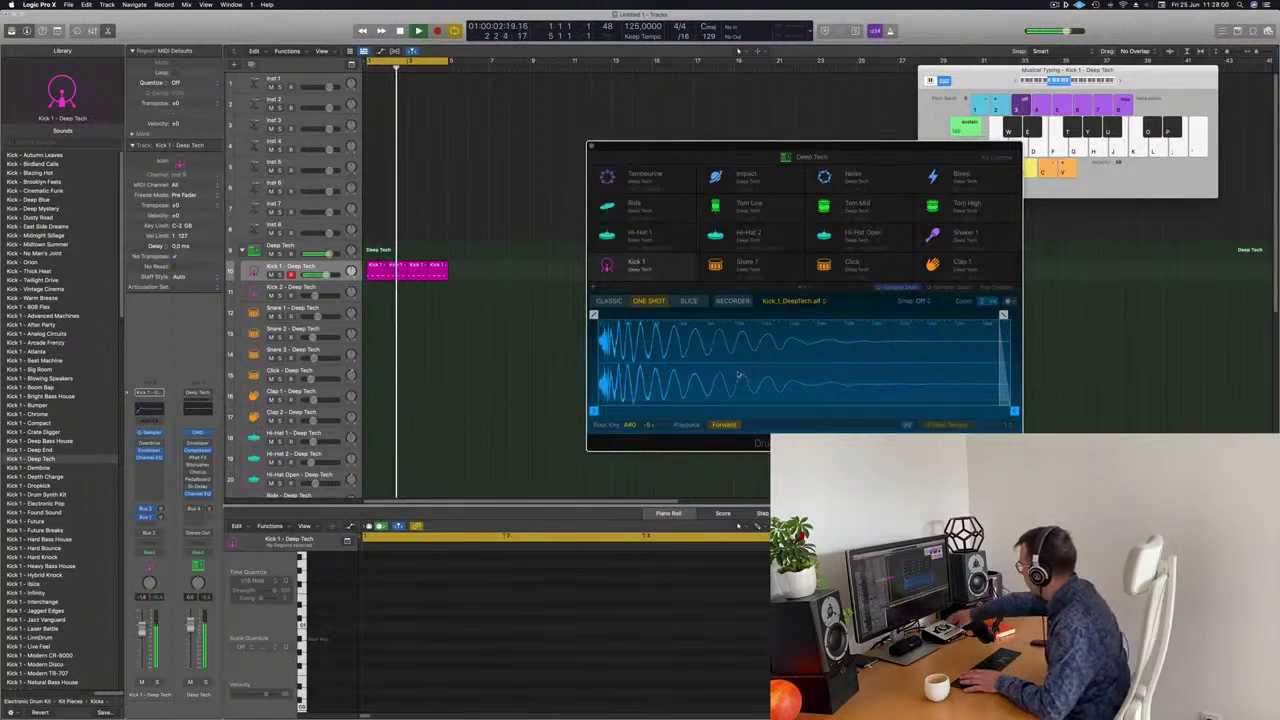
pyautogui.press('space')
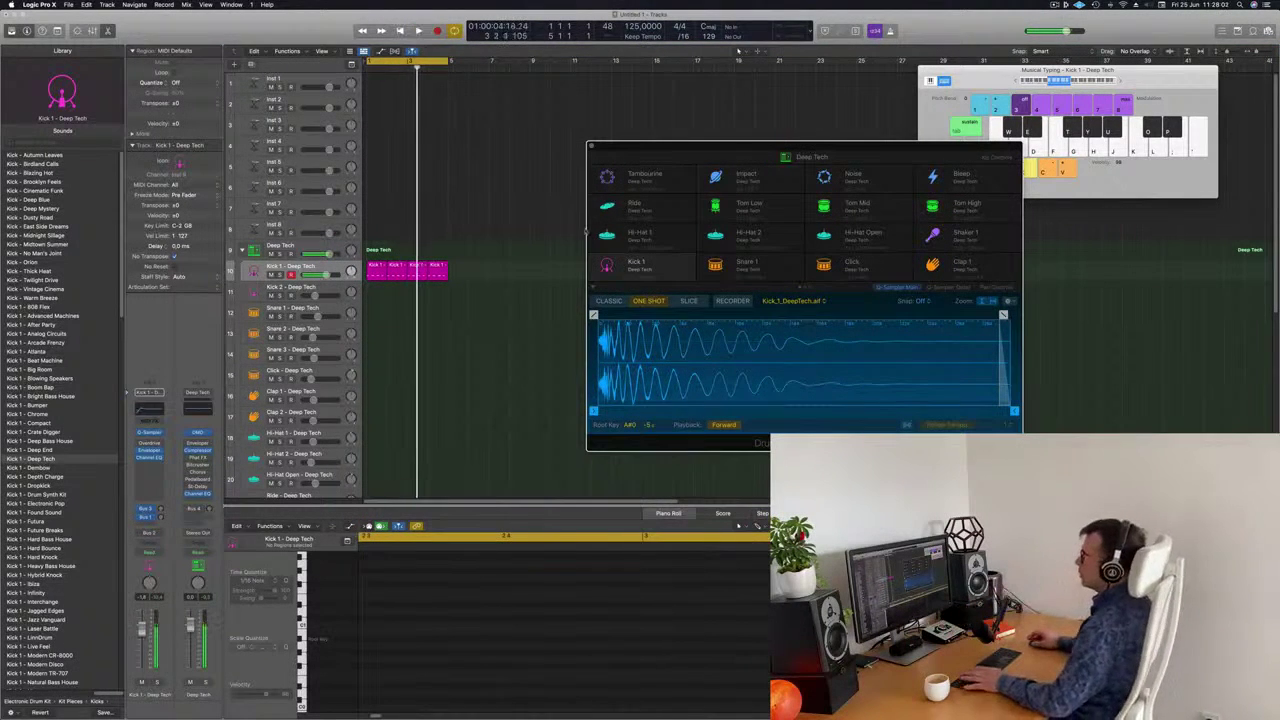
# Select the notes of all four Kick 1 regions in the Piano Roll and transpose them down two semitones
pyautogui.click(442, 270)
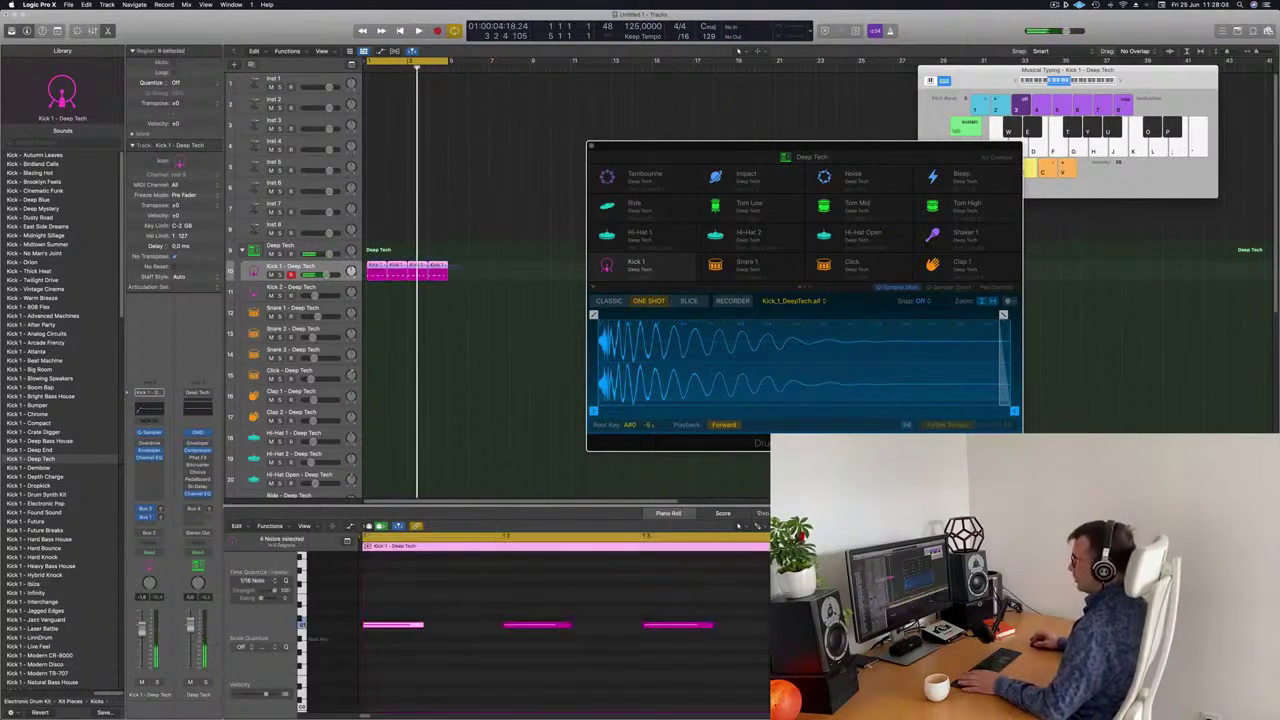
pyautogui.press('e')
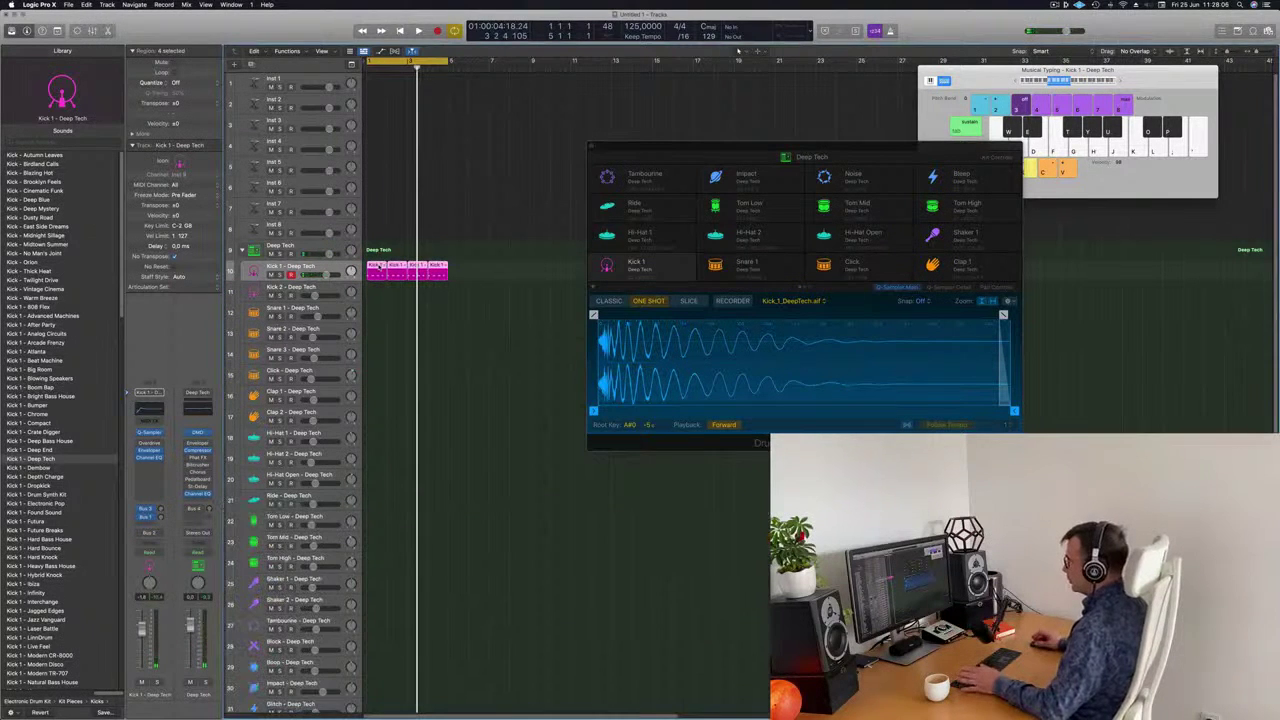
pyautogui.press('e')
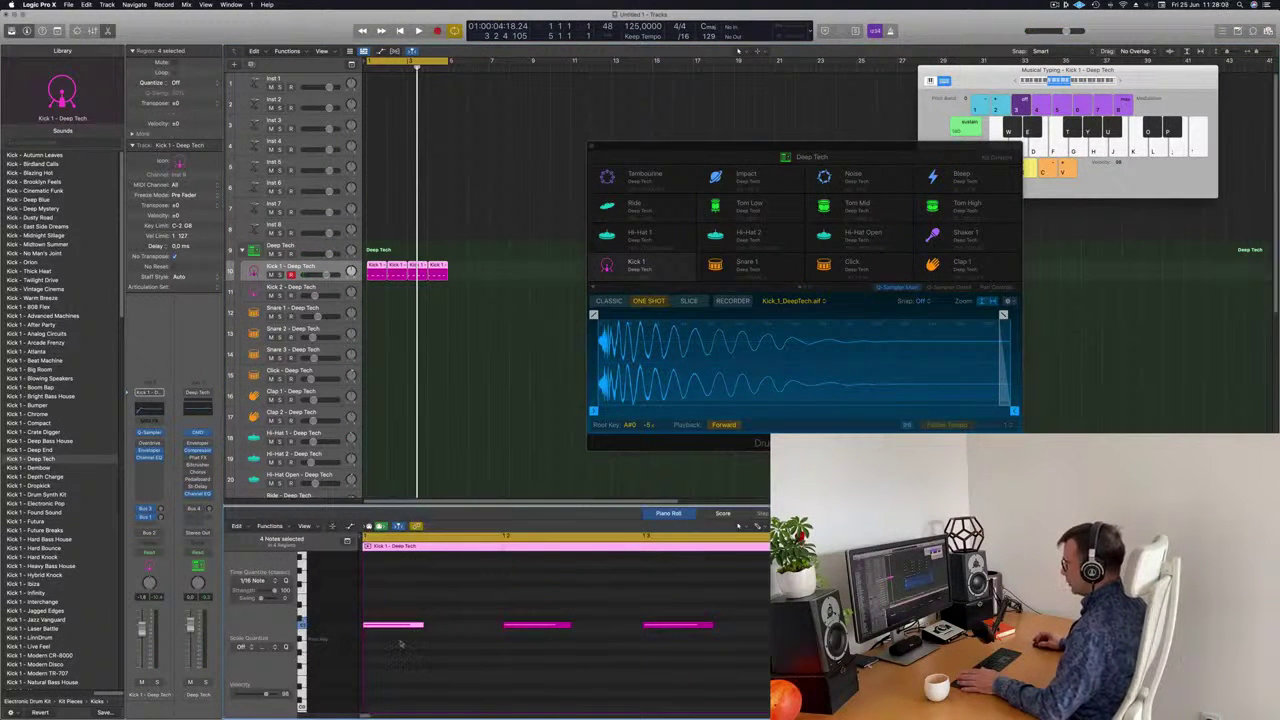
pyautogui.hotkey('alt', 'Down')
pyautogui.hotkey('alt', 'Down')
pyautogui.hotkey('alt', 'Down')
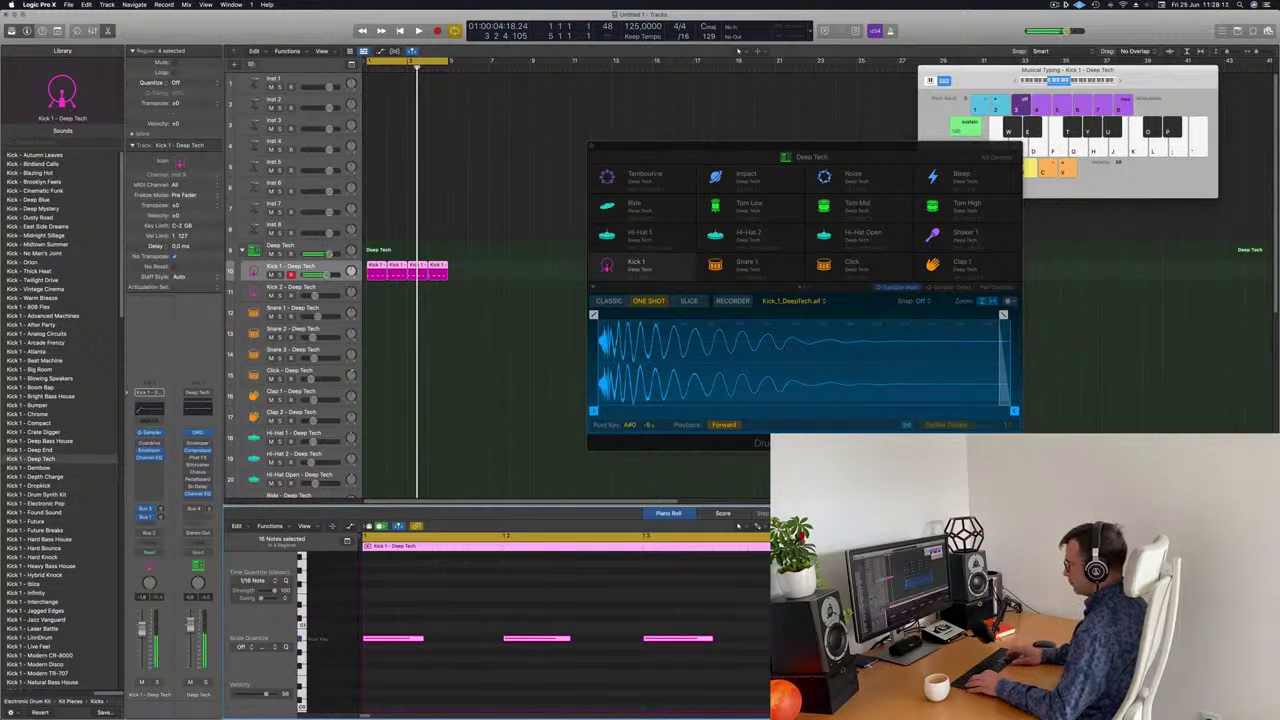
# Audition the selected kick notes while transposing them up six semitones and then down one octave
pyautogui.hotkey('alt', 'Up')
pyautogui.hotkey('alt', 'Up')
pyautogui.hotkey('alt', 'Up')
pyautogui.hotkey('alt', 'Up')
pyautogui.hotkey('alt', 'Up')
pyautogui.hotkey('alt', 'Up')
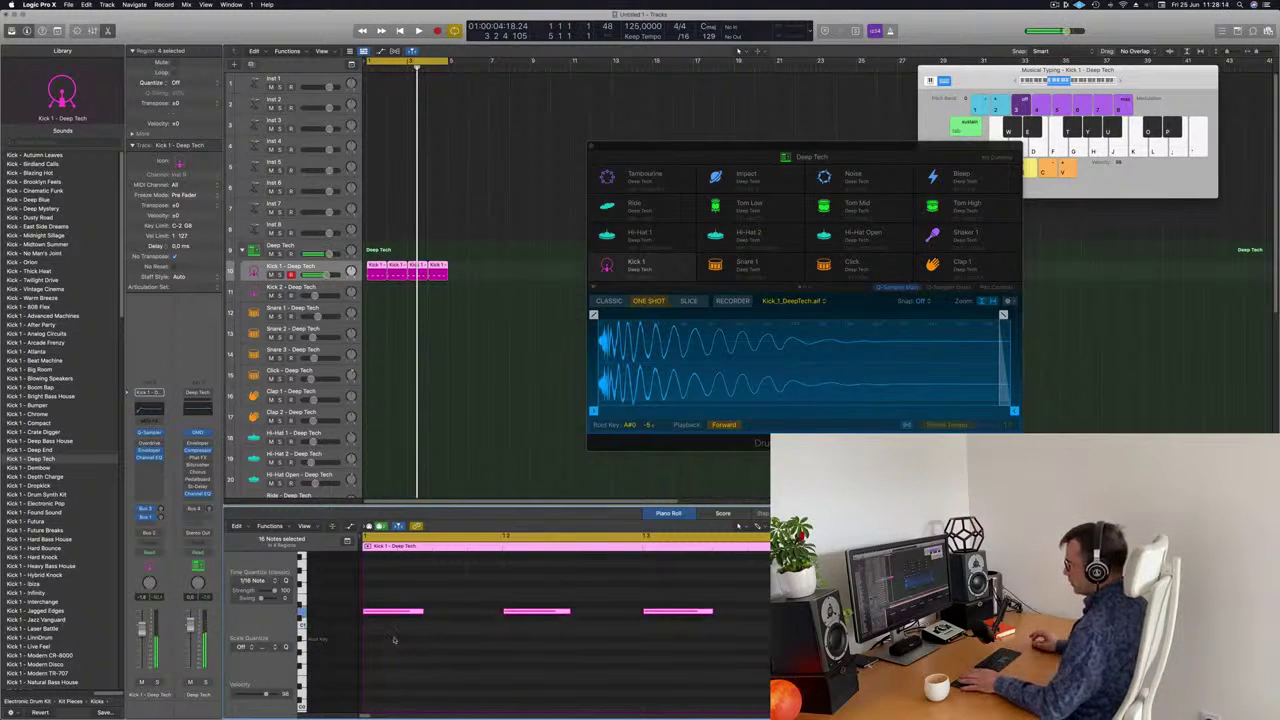
pyautogui.hotkey('alt', 'Up')
pyautogui.hotkey('alt', 'Up')
pyautogui.hotkey('alt', 'Up')
pyautogui.hotkey('alt', 'Up')
pyautogui.hotkey('alt', 'Up')
pyautogui.press('space')
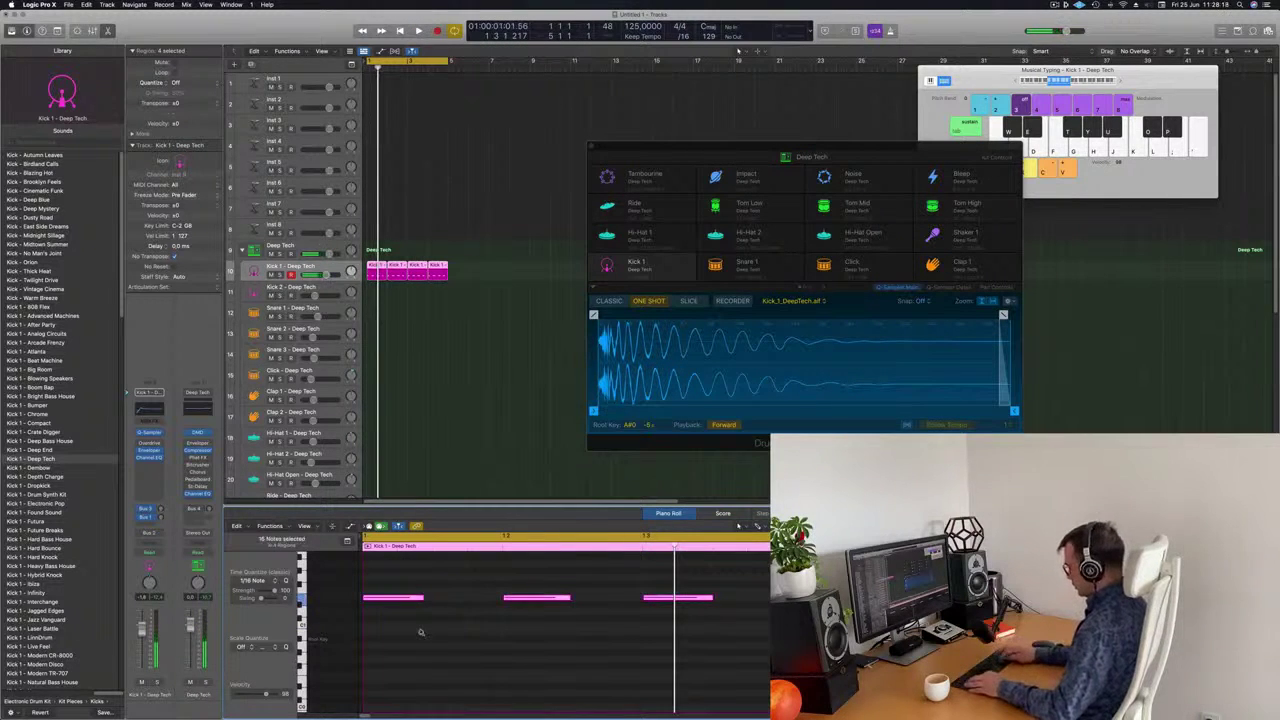
pyautogui.scroll(4, 421, 634)
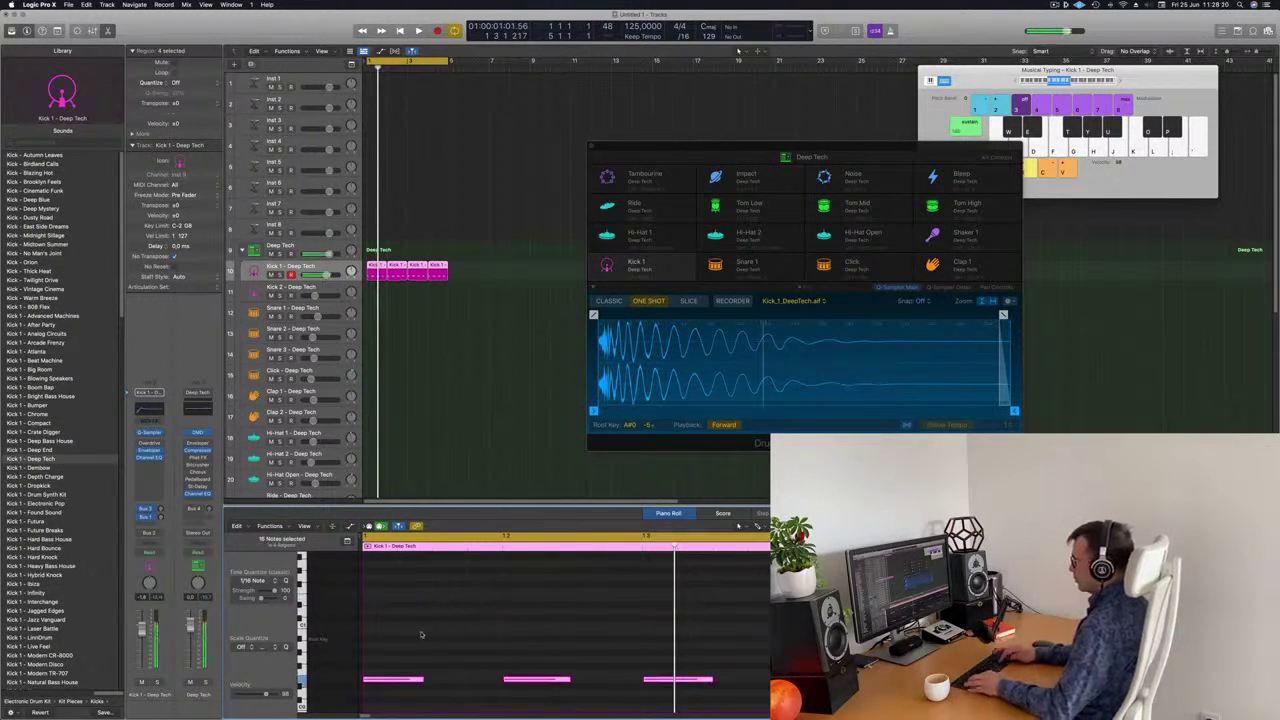
# Loop the kick pattern while bypassing the Enveloper effect on the Kick 1 channel and lowering the channel's volume
pyautogui.moveTo(861, 153); pyautogui.dragTo(820, 133)
pyautogui.press('space')
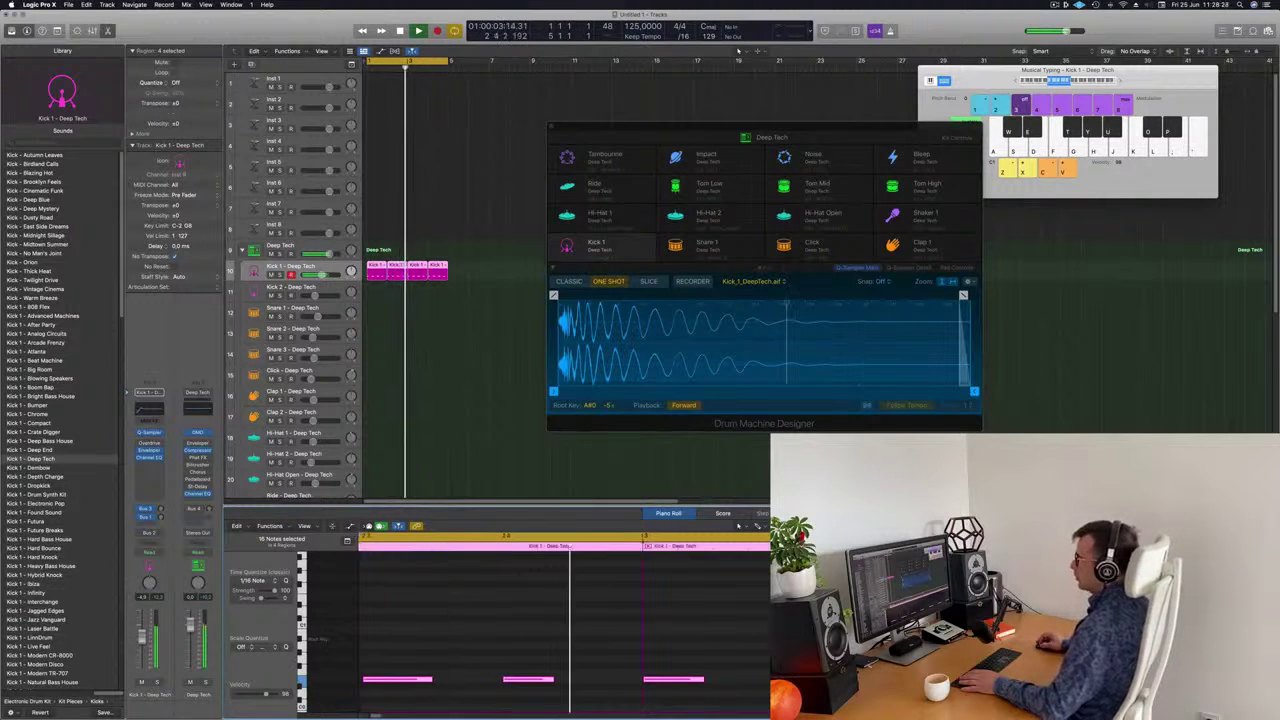
pyautogui.click(148, 446)
pyautogui.click(141, 456)
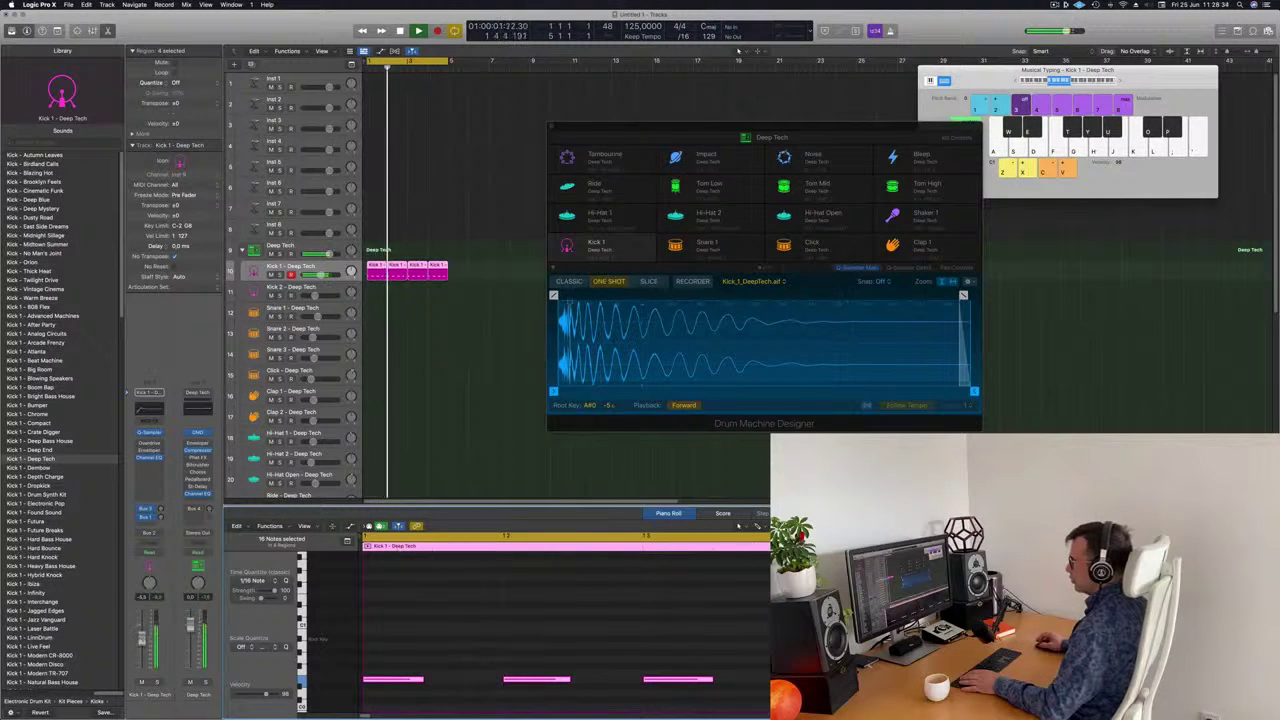
pyautogui.moveTo(794, 126); pyautogui.dragTo(799, 116)
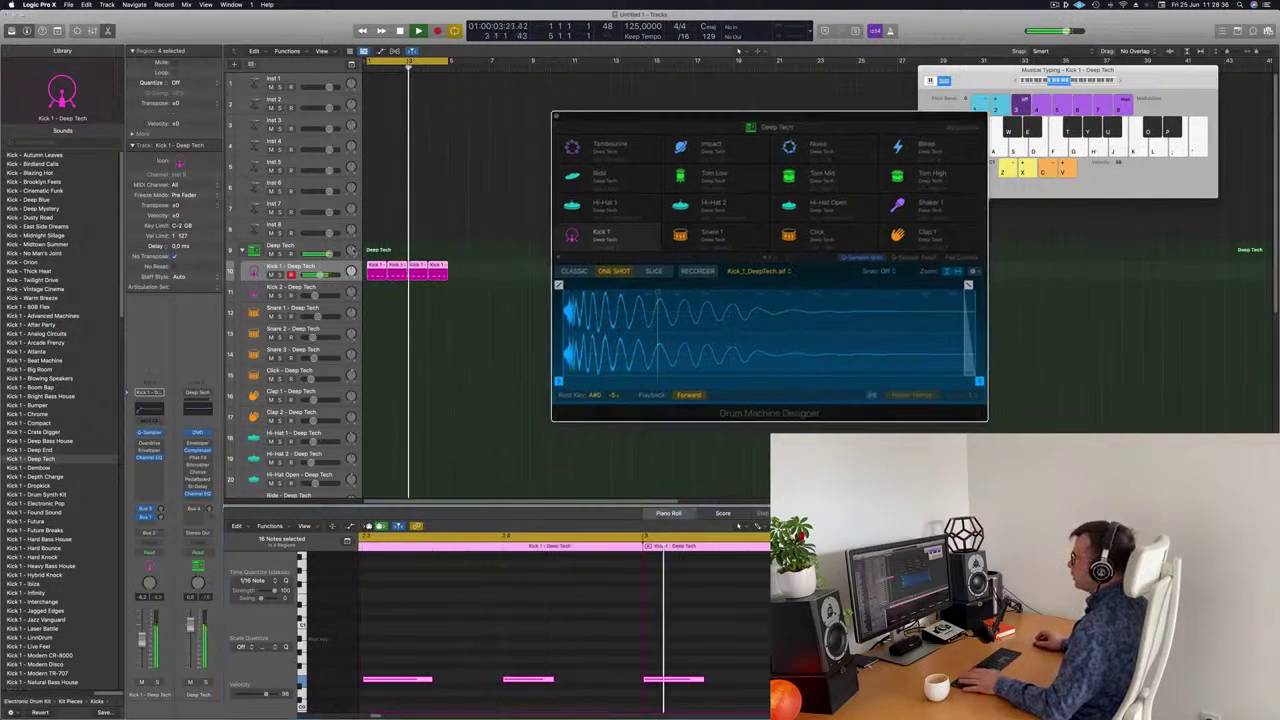
# Stop playback and copy the first Kick 1 region onto the Snare 1 track at bar 1
pyautogui.press('space')
pyautogui.click(460, 263)
pyautogui.click(373, 266)
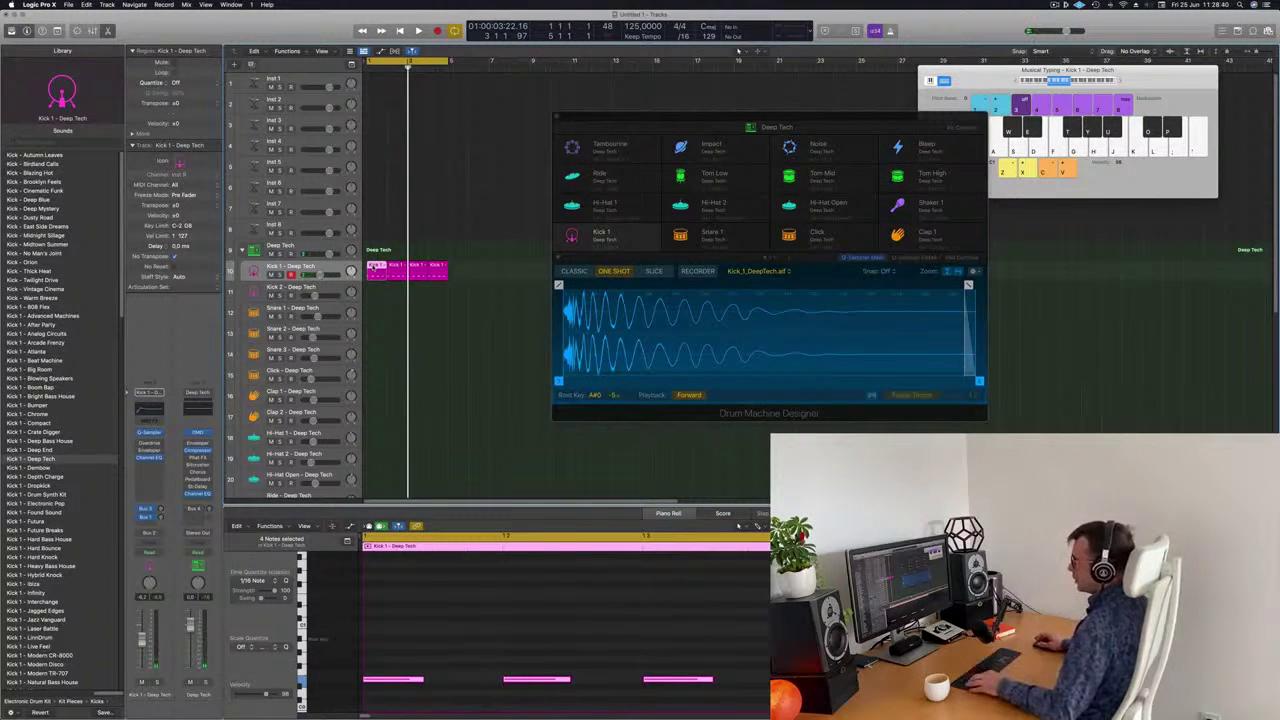
pyautogui.moveTo(373, 266); pyautogui.dragTo(372, 318)
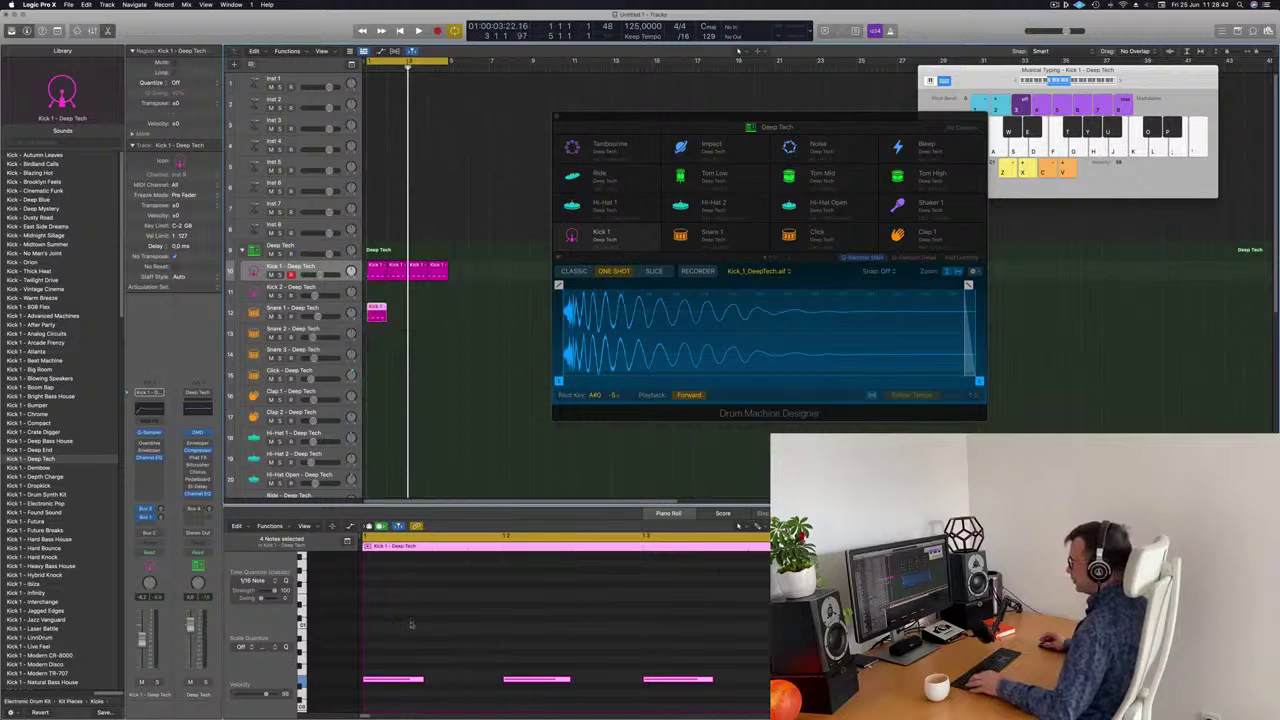
# Delete the notes on beats 1 and 3 of the snare region and transpose the remaining two notes up
pyautogui.scroll(-1, 716, 680)
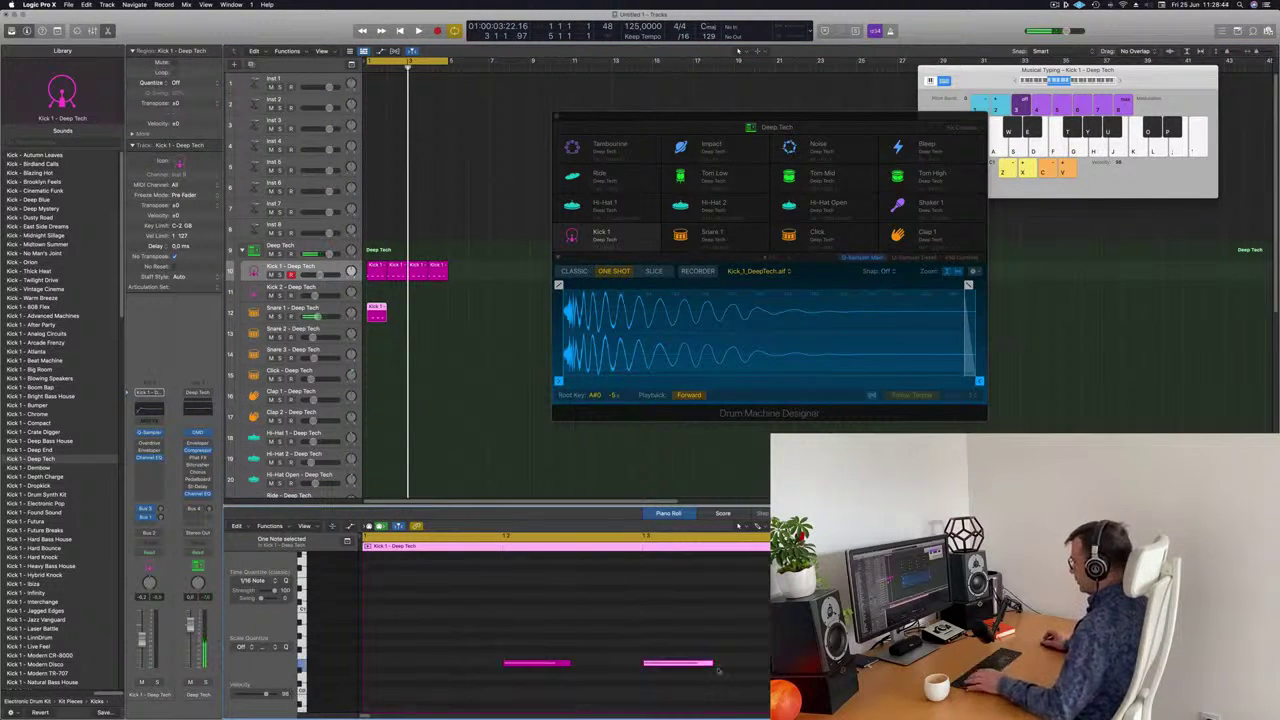
pyautogui.press('Delete')
pyautogui.moveTo(634, 611); pyautogui.dragTo(484, 672)
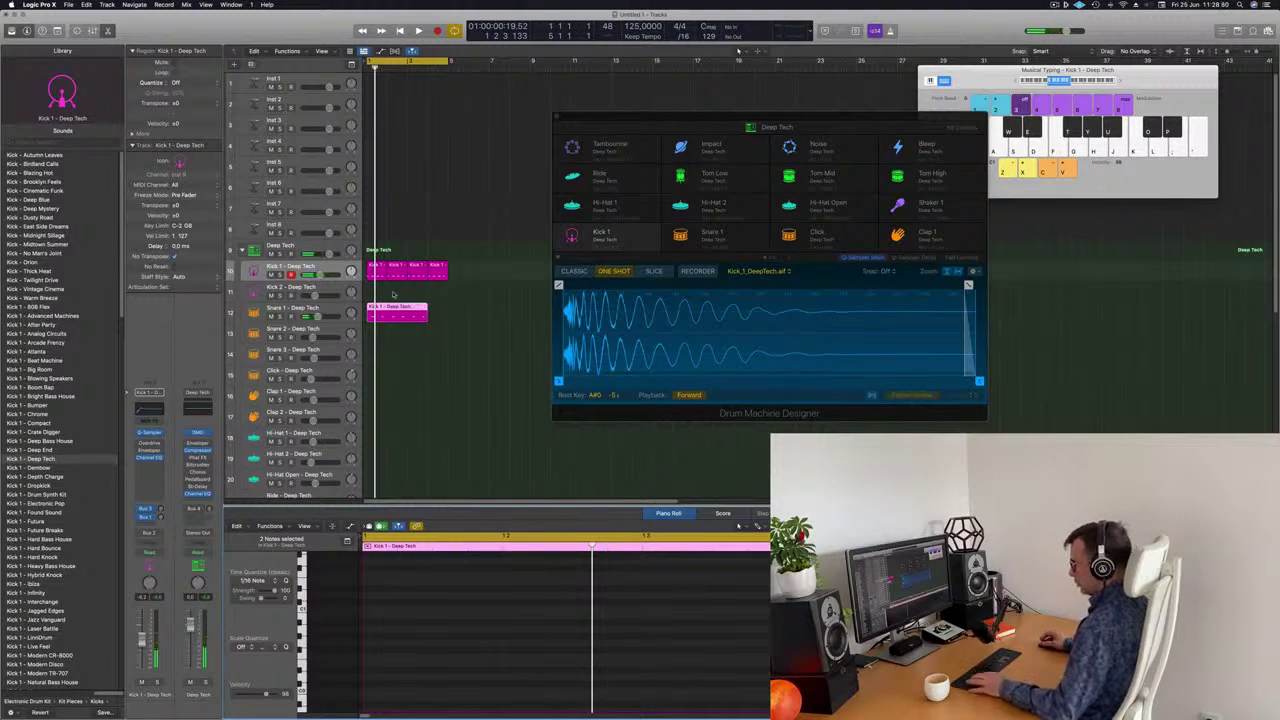
# Repeat the one-bar Snare 1 region until it fills the cycle range up to bar 5
pyautogui.click(370, 314)
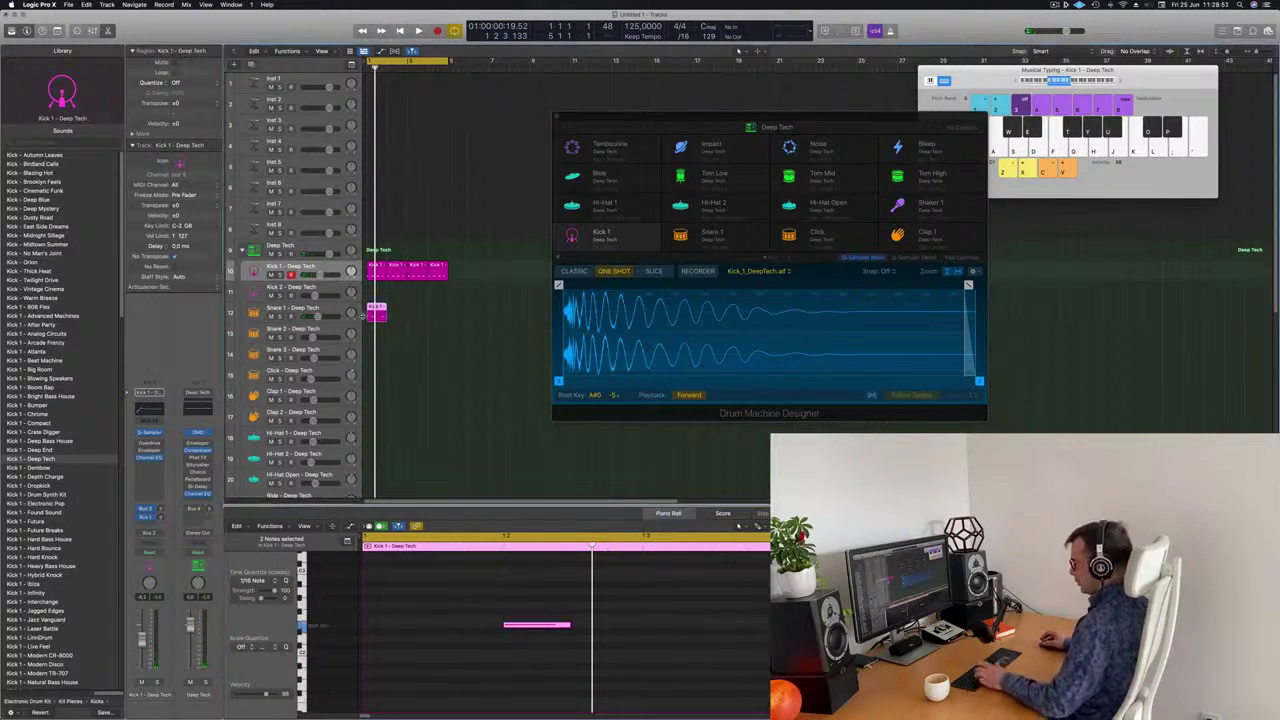
pyautogui.press('super+r')
pyautogui.press('super+r')
pyautogui.scroll(-2, 453, 338)
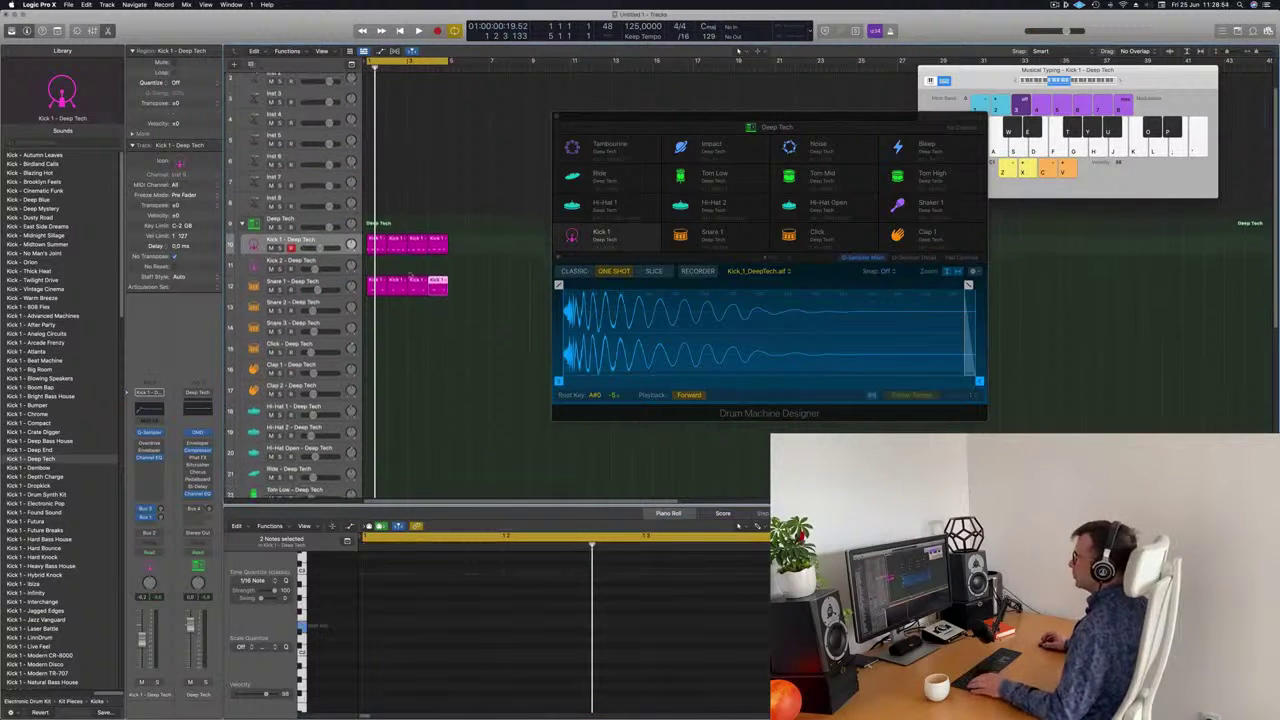
# Copy the first Kick 1 region onto the Hi-Hat 1 track, raise its notes in pitch and shift them to the offbeats
pyautogui.click(378, 241)
pyautogui.moveTo(375, 344); pyautogui.dragTo(375, 411)
pyautogui.moveTo(408, 598); pyautogui.dragTo(885, 672)
pyautogui.hotkey('alt', 'Right')
pyautogui.hotkey('alt', 'Right')
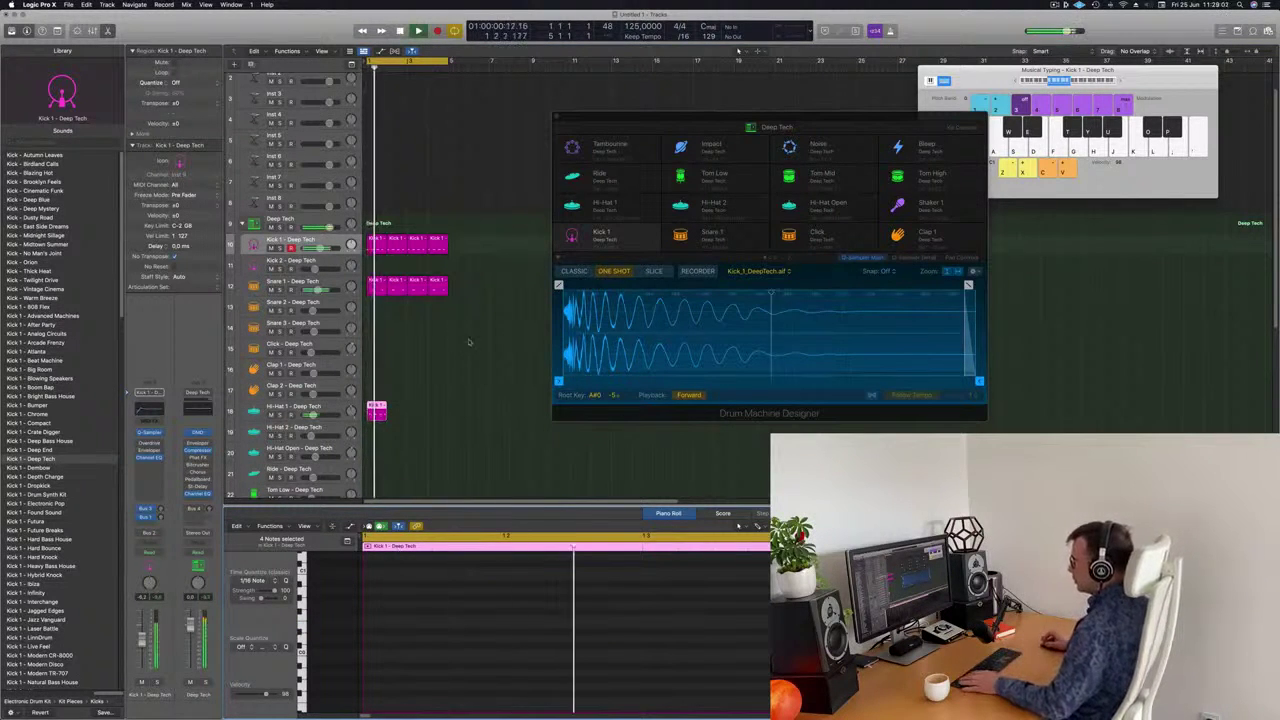
# Repeat the one-bar Hi-Hat 1 region until it reaches bar 5
pyautogui.click(381, 422)
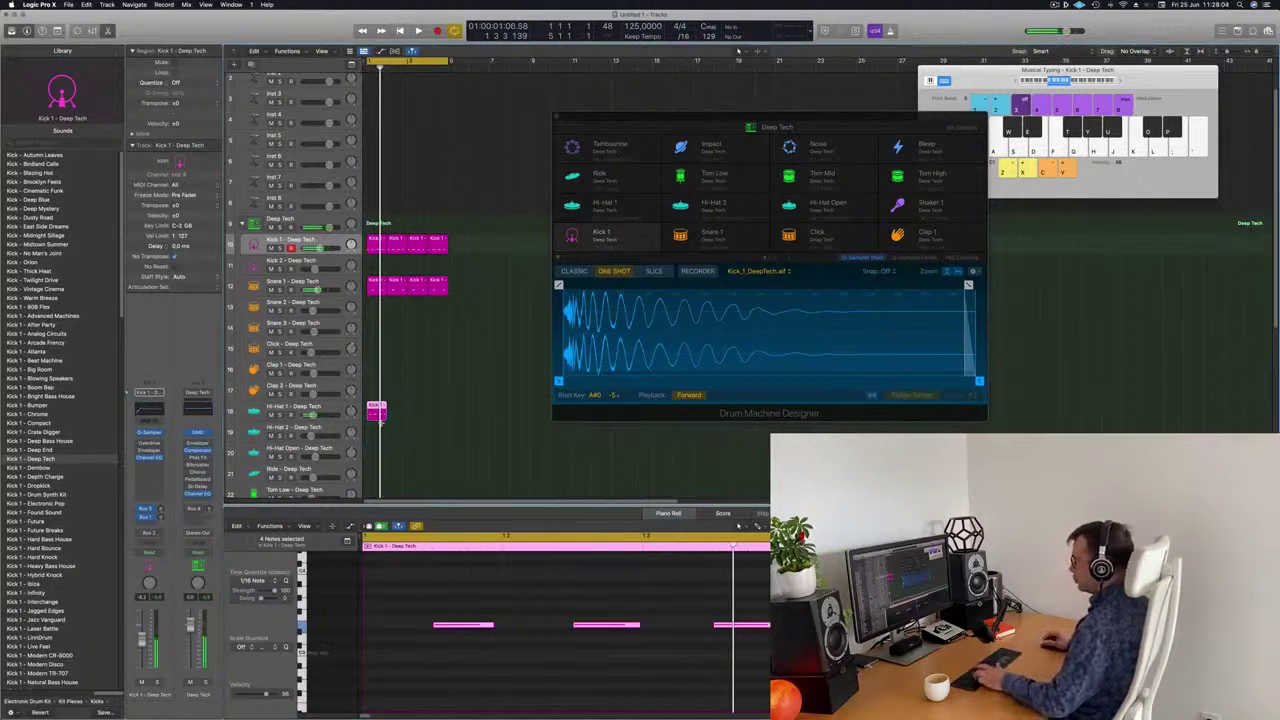
pyautogui.press('super+r')
pyautogui.press('super+r')
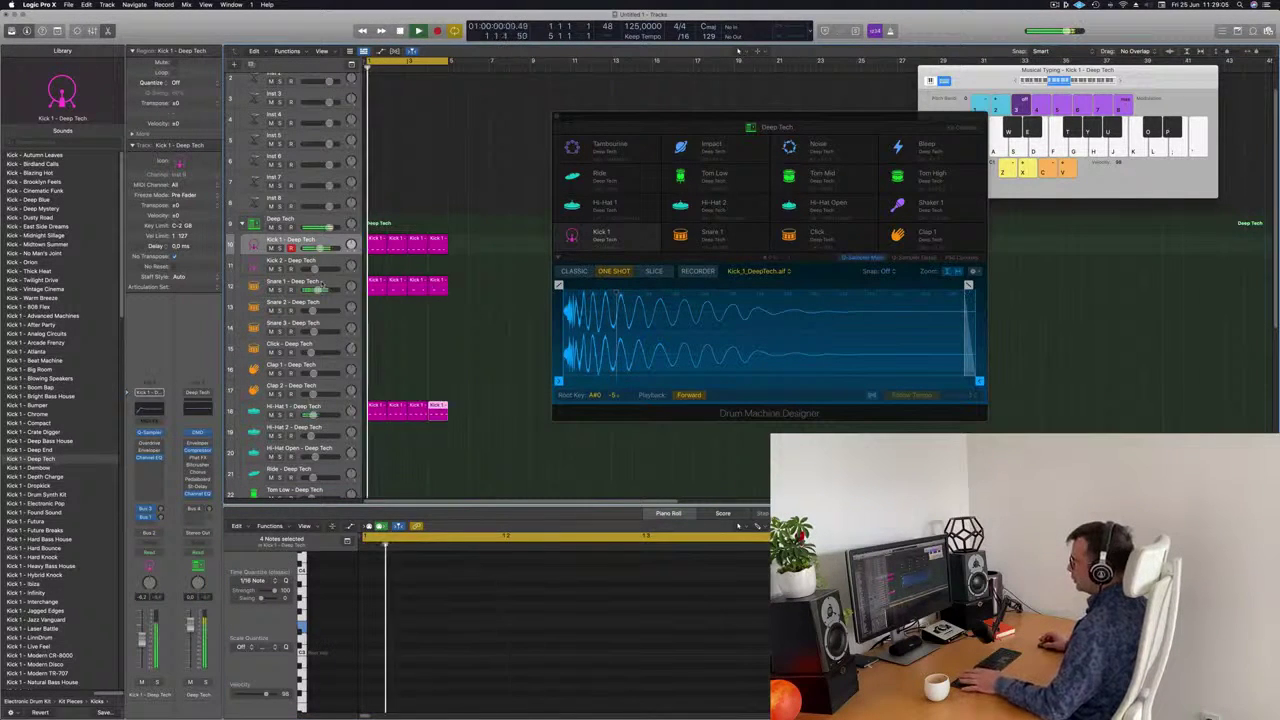
# Lower the Snare 1 track's volume and move the Drum Machine Designer window farther from the regions
pyautogui.click(288, 282)
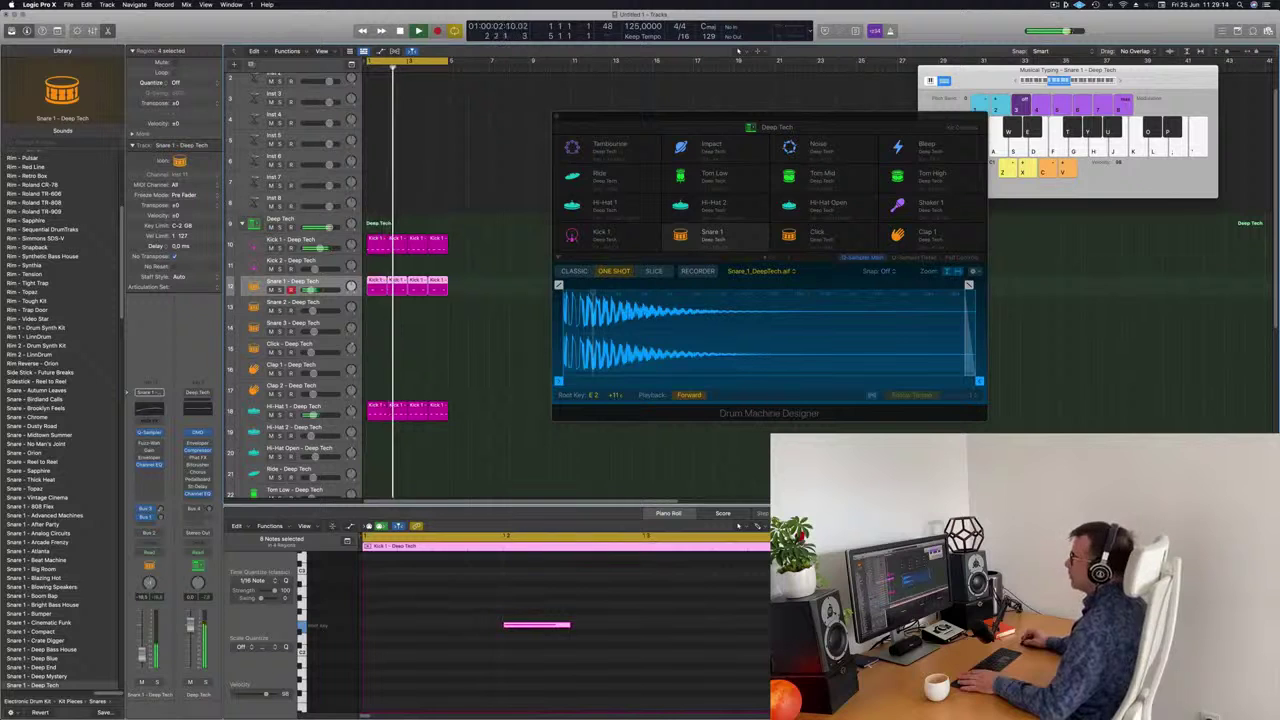
pyautogui.moveTo(859, 123); pyautogui.dragTo(938, 112)
pyautogui.click(509, 328)
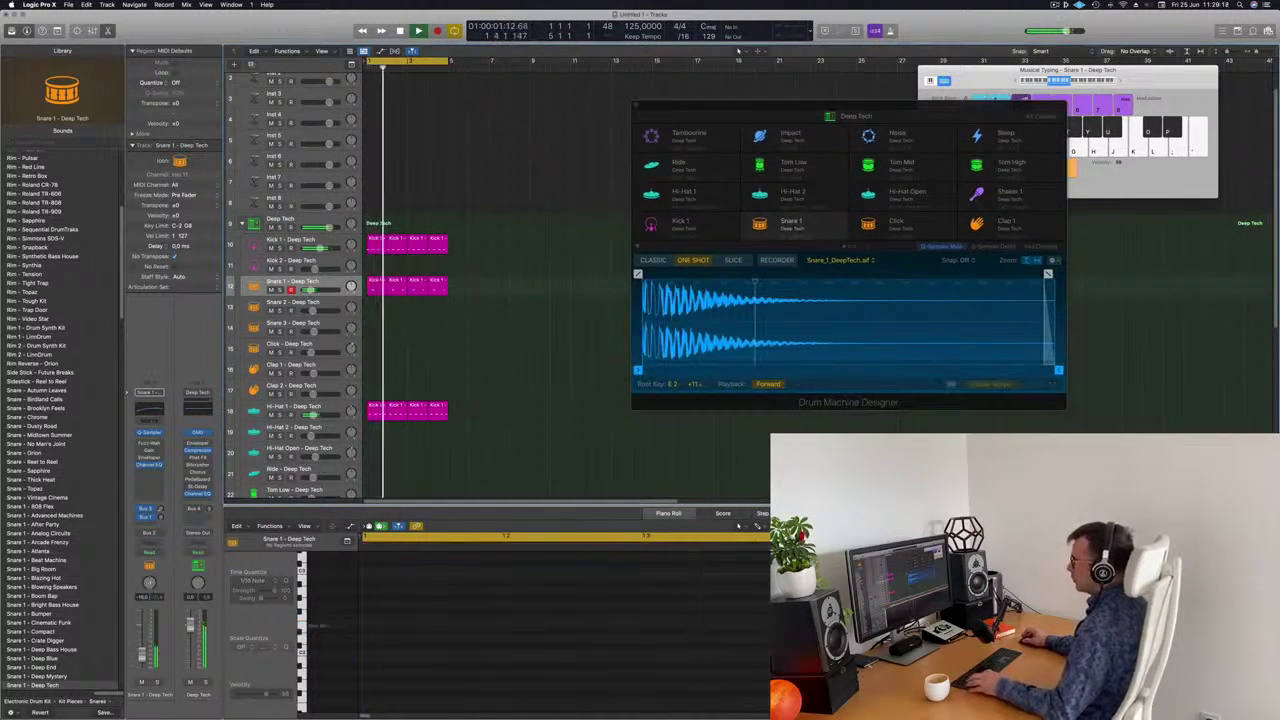
# Copy the first Hi-Hat 1 region onto the Block track at bar 1
pyautogui.scroll(-4, 510, 330)
pyautogui.scroll(-5, 509, 332)
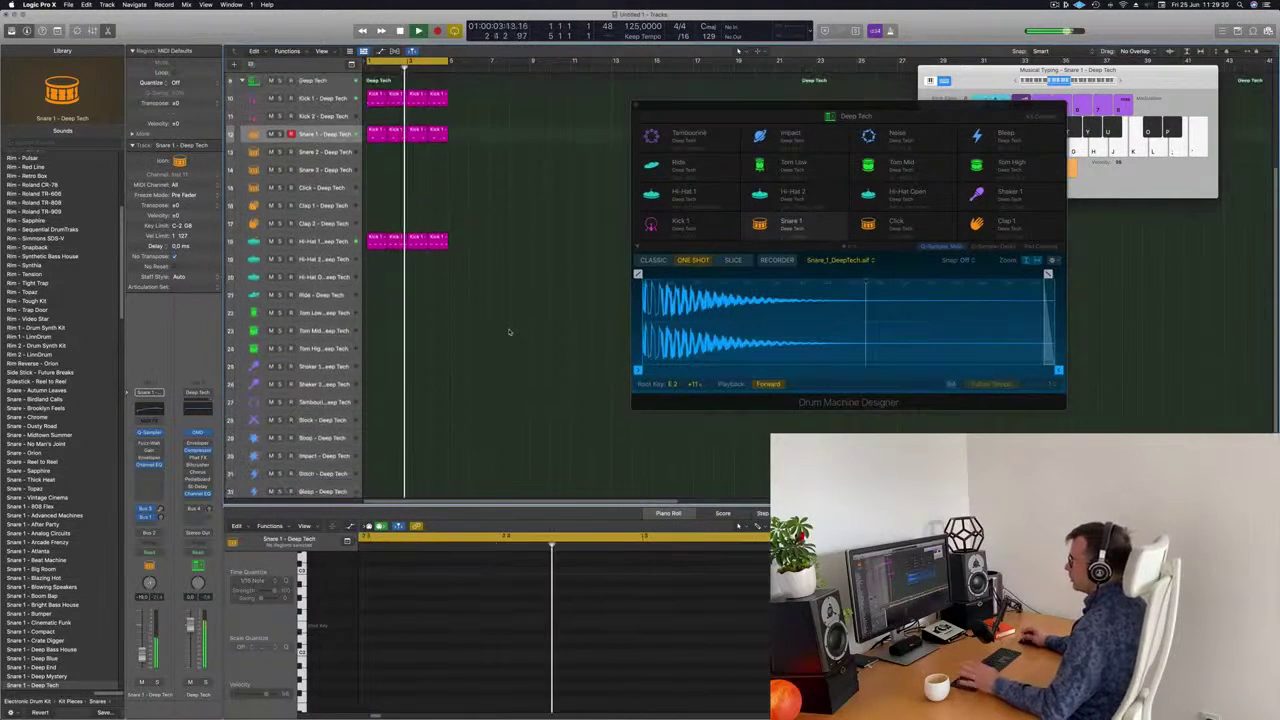
pyautogui.click(374, 228)
pyautogui.moveTo(374, 228); pyautogui.dragTo(372, 408)
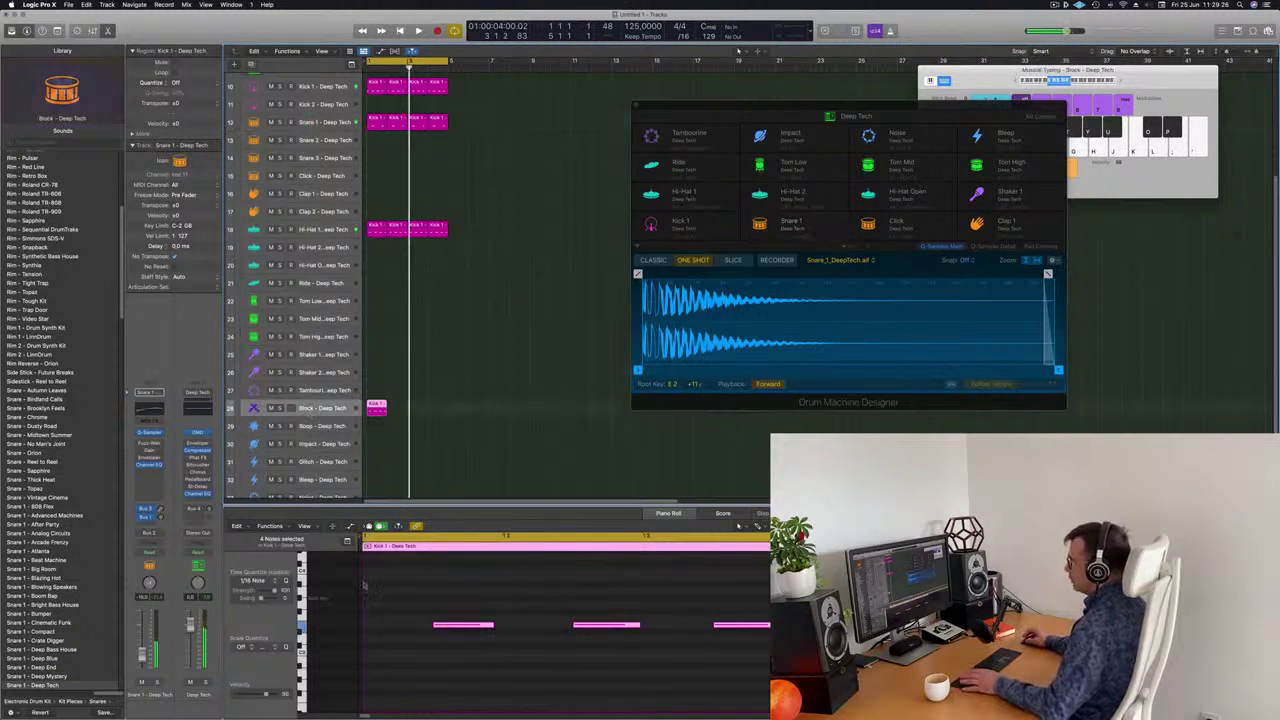
# Shorten the Block region's notes and rework them into pairs of short hits within beats 1 and 3
pyautogui.scroll(-5, 400, 612)
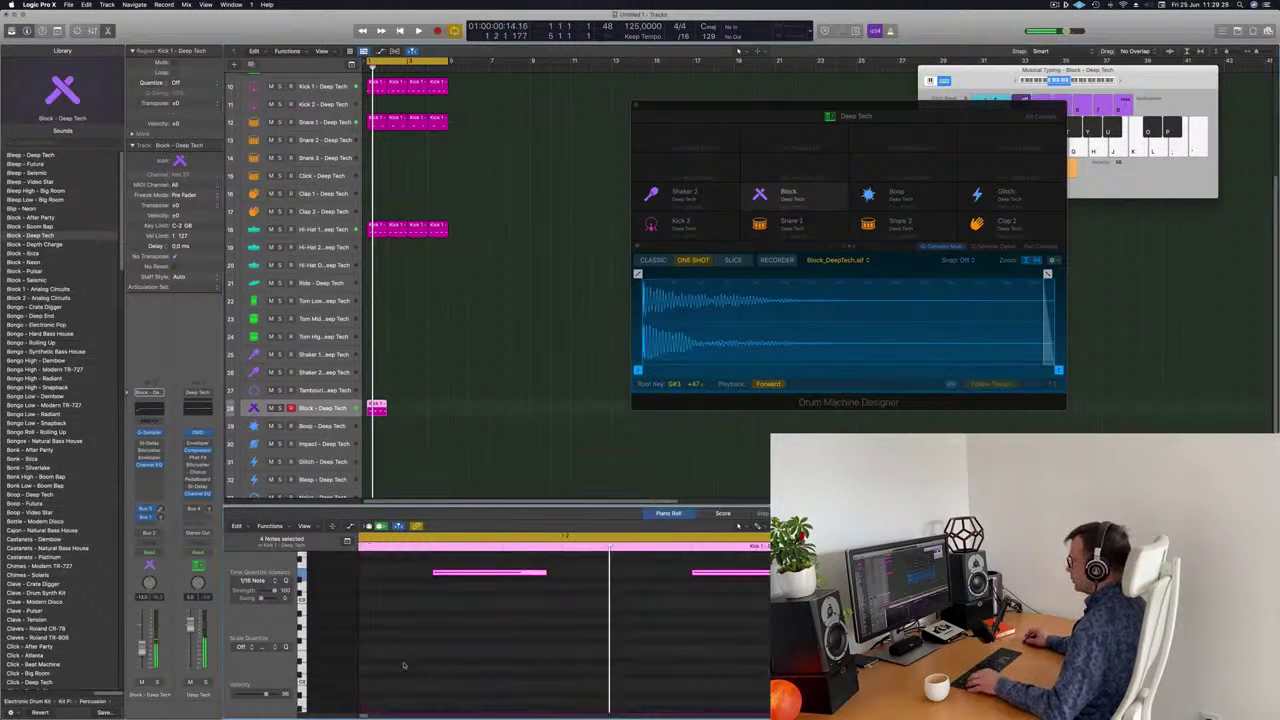
pyautogui.scroll(5, 512, 617)
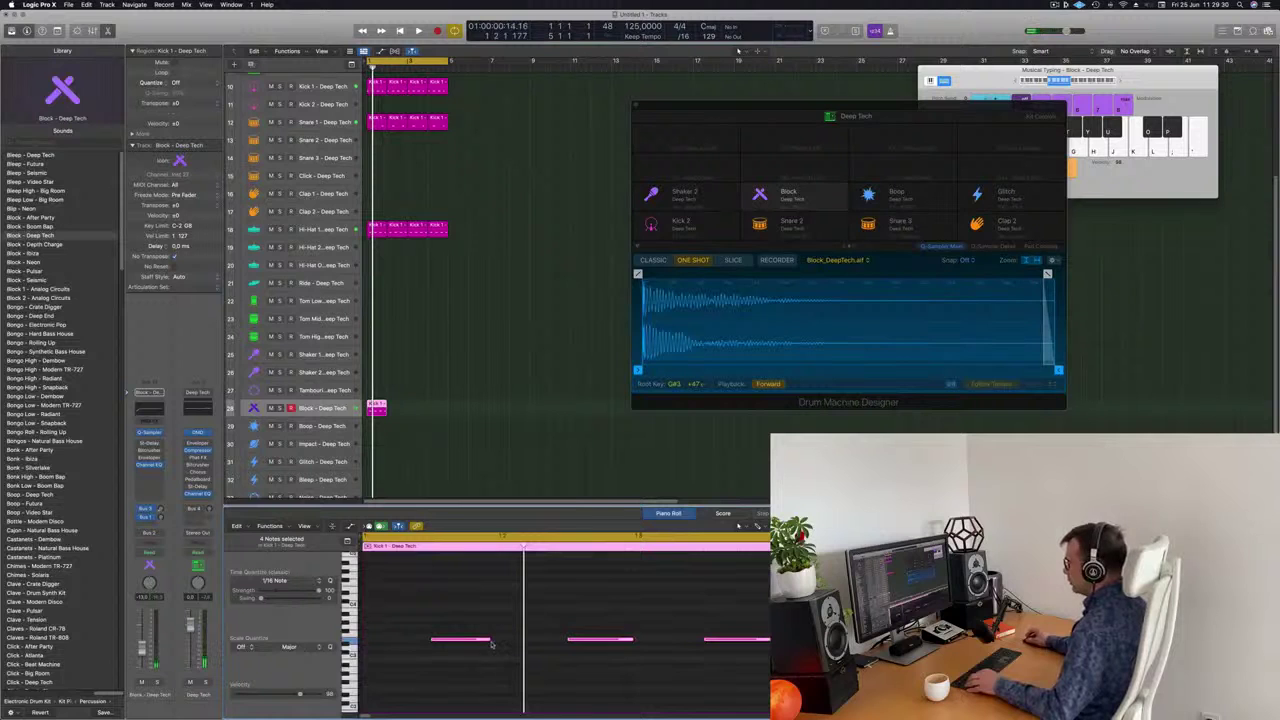
pyautogui.moveTo(488, 639)
pyautogui.mouseDown()
pyautogui.moveTo(405, 640)
pyautogui.moveTo(473, 646)
pyautogui.mouseUp()
pyautogui.press('space')
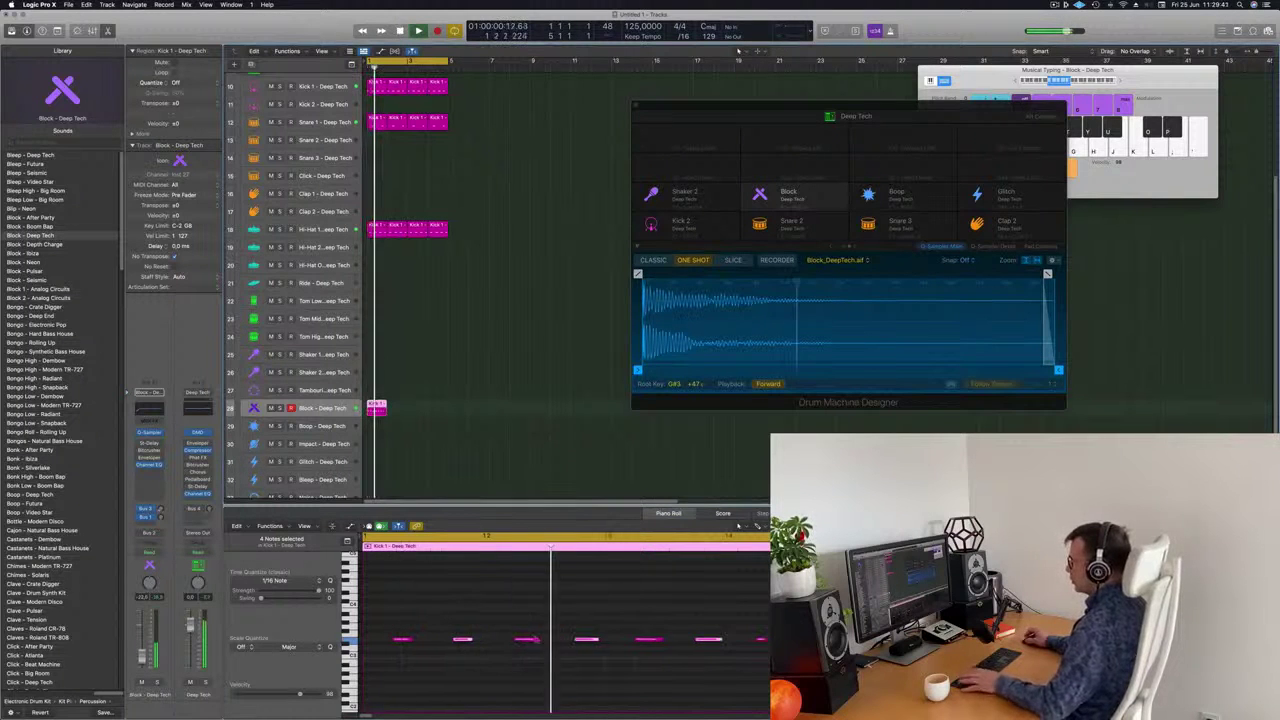
pyautogui.click(586, 639)
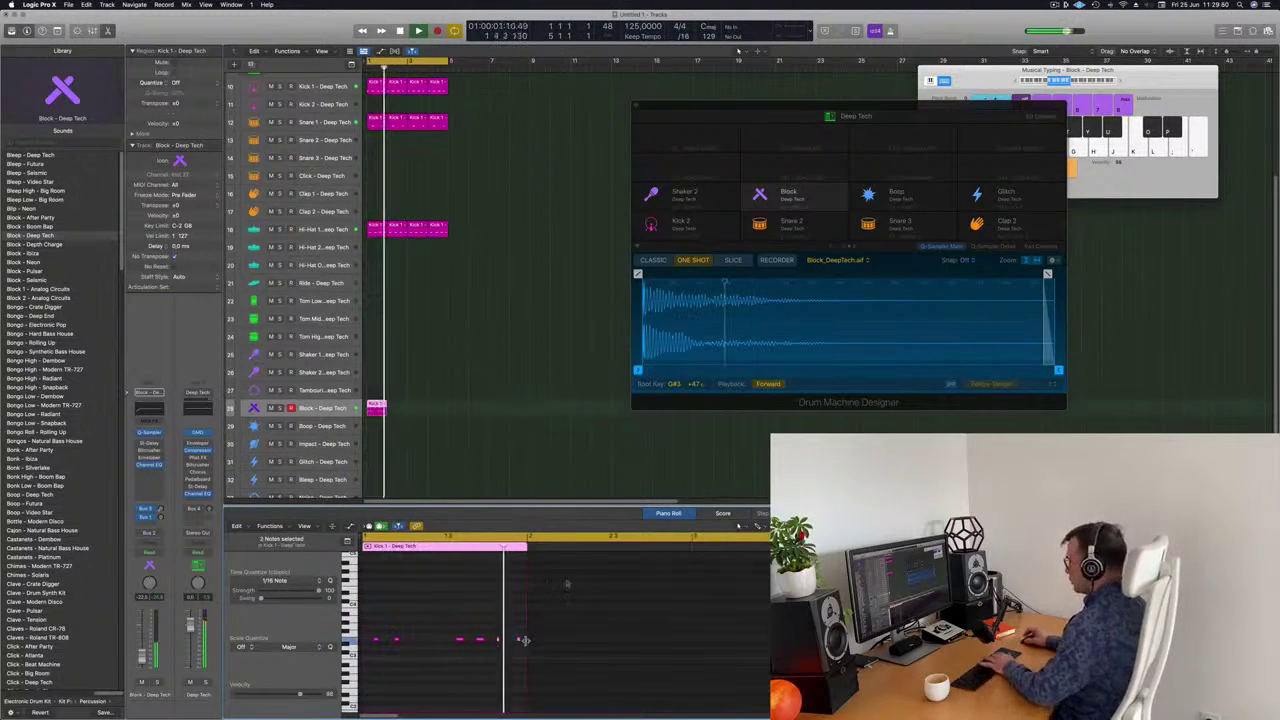
# Repeat the one-bar Block region three times so the pattern runs up to bar 5
pyautogui.click(376, 408)
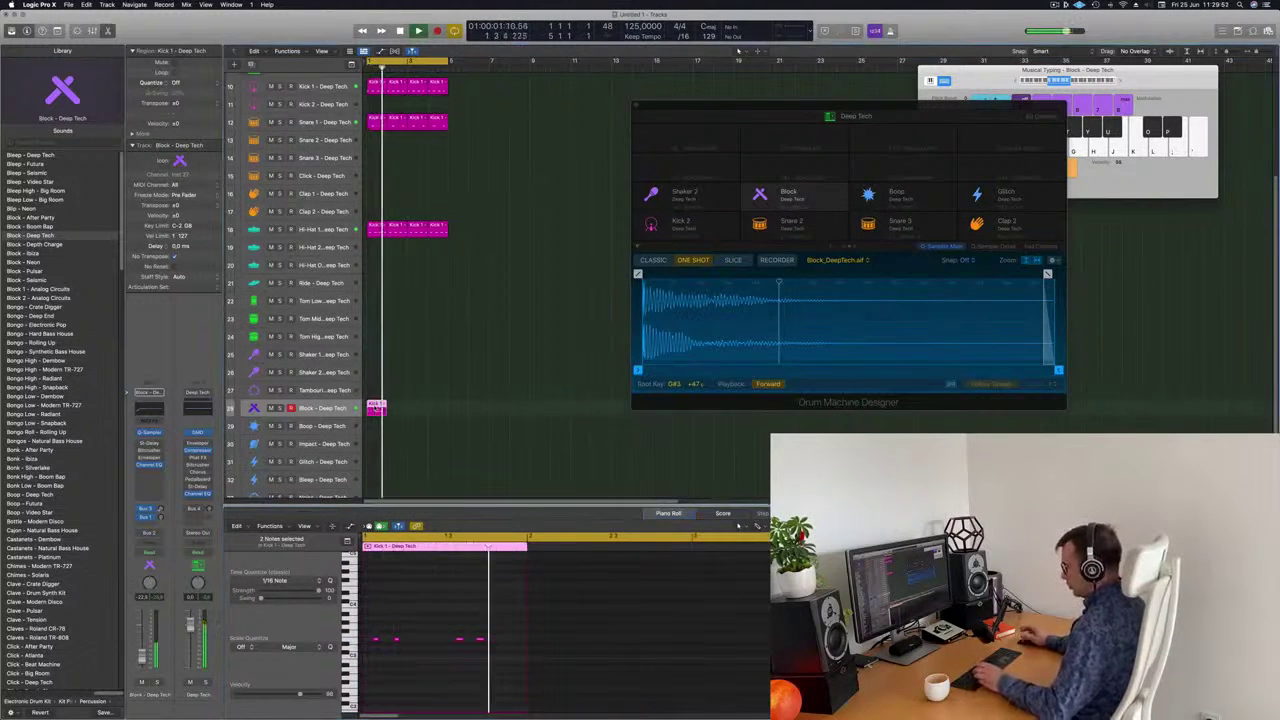
pyautogui.press('super+r')
pyautogui.press('super+r')
pyautogui.press('super+r')
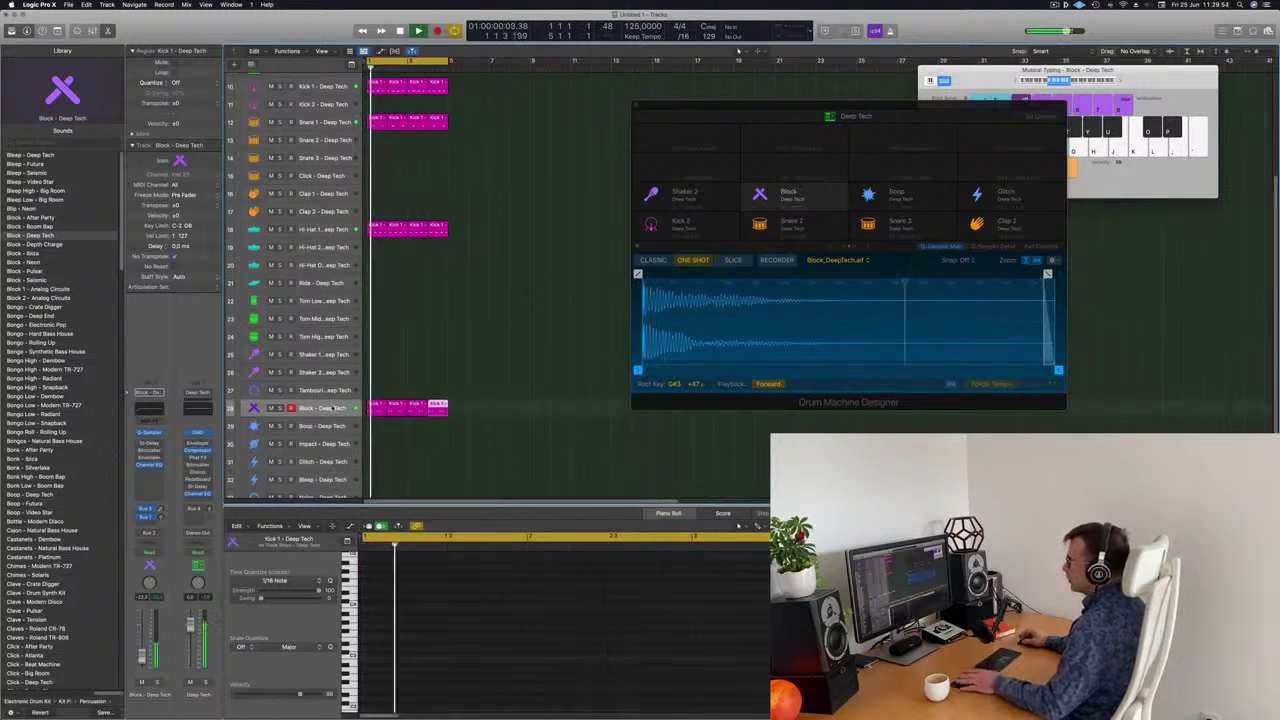
# Select the Block track and raise its send level to the Bus 1 delay
pyautogui.click(331, 408)
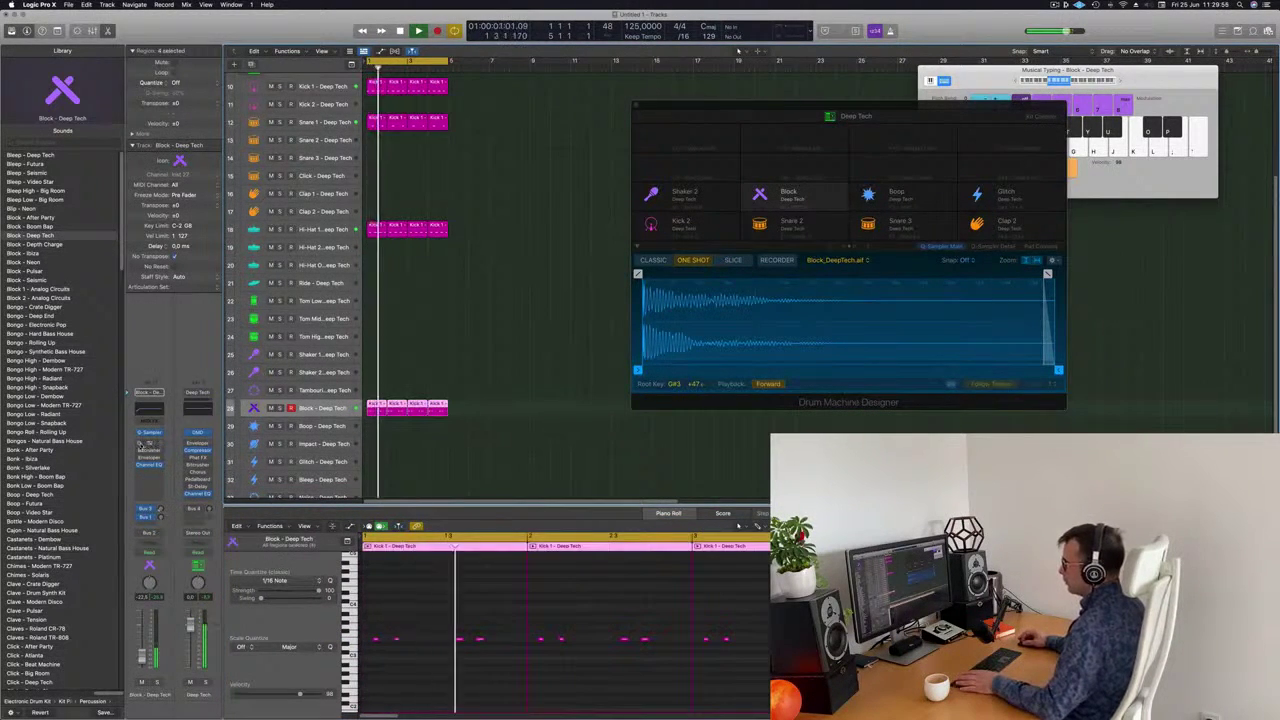
pyautogui.moveTo(163, 511); pyautogui.dragTo(161, 496)
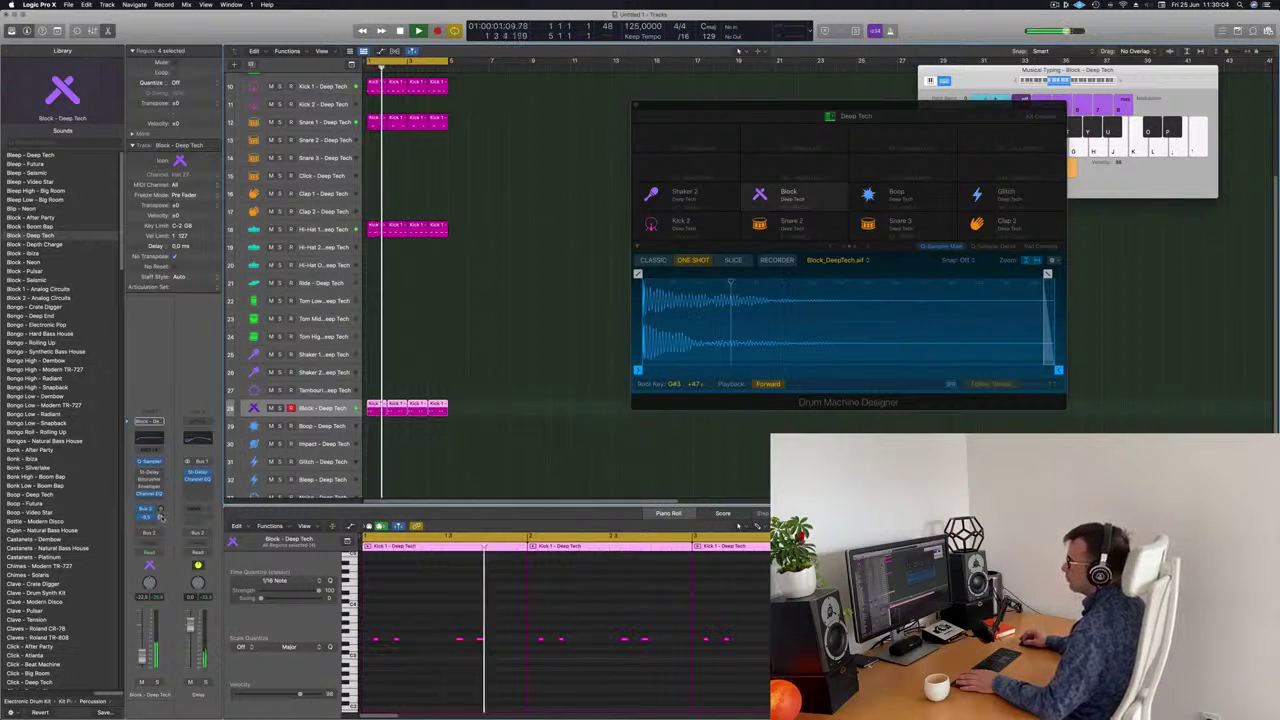
pyautogui.scroll(4, 544, 370)
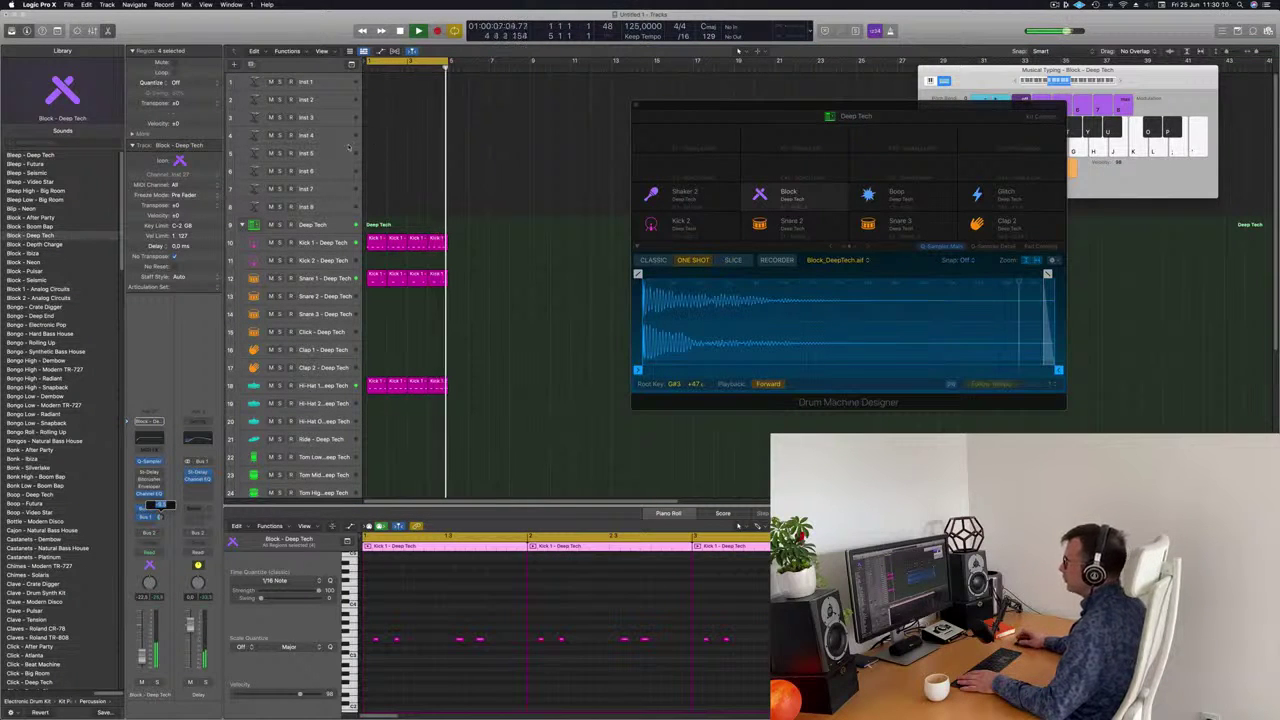
# Select the Inst 1 track, open its Alchemy synth and increase the track's height
pyautogui.click(323, 150)
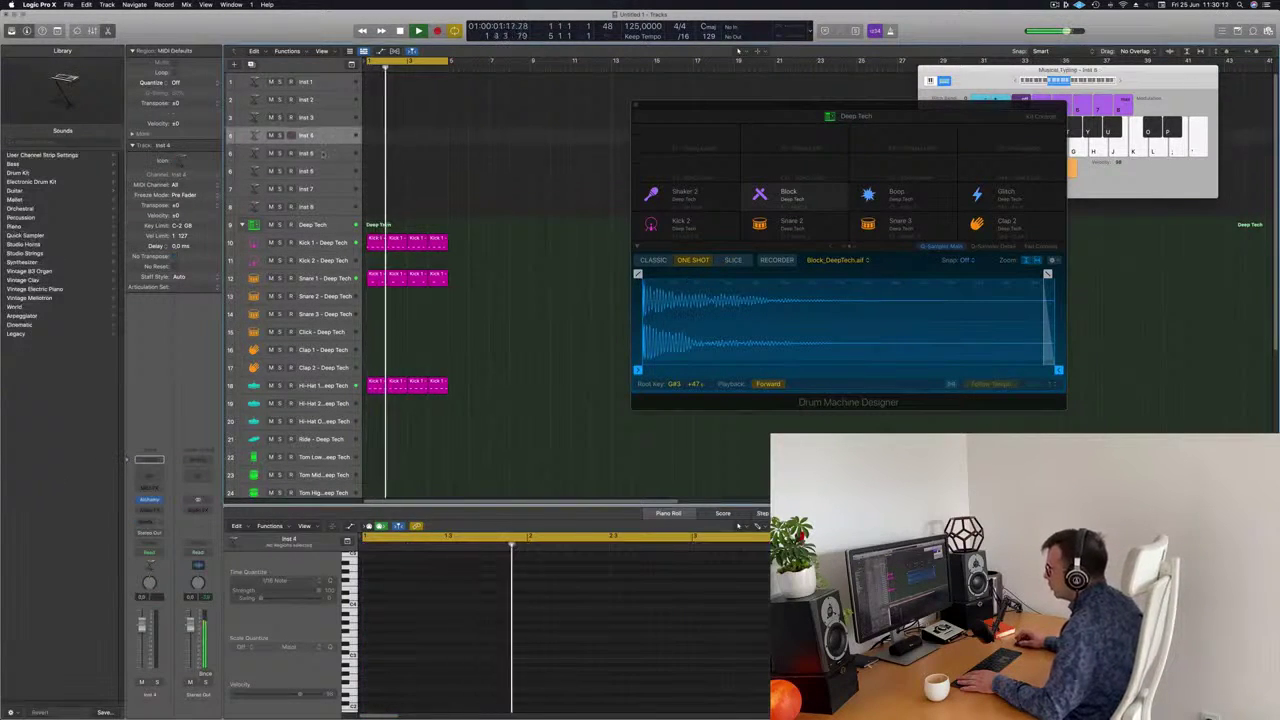
pyautogui.click(326, 138)
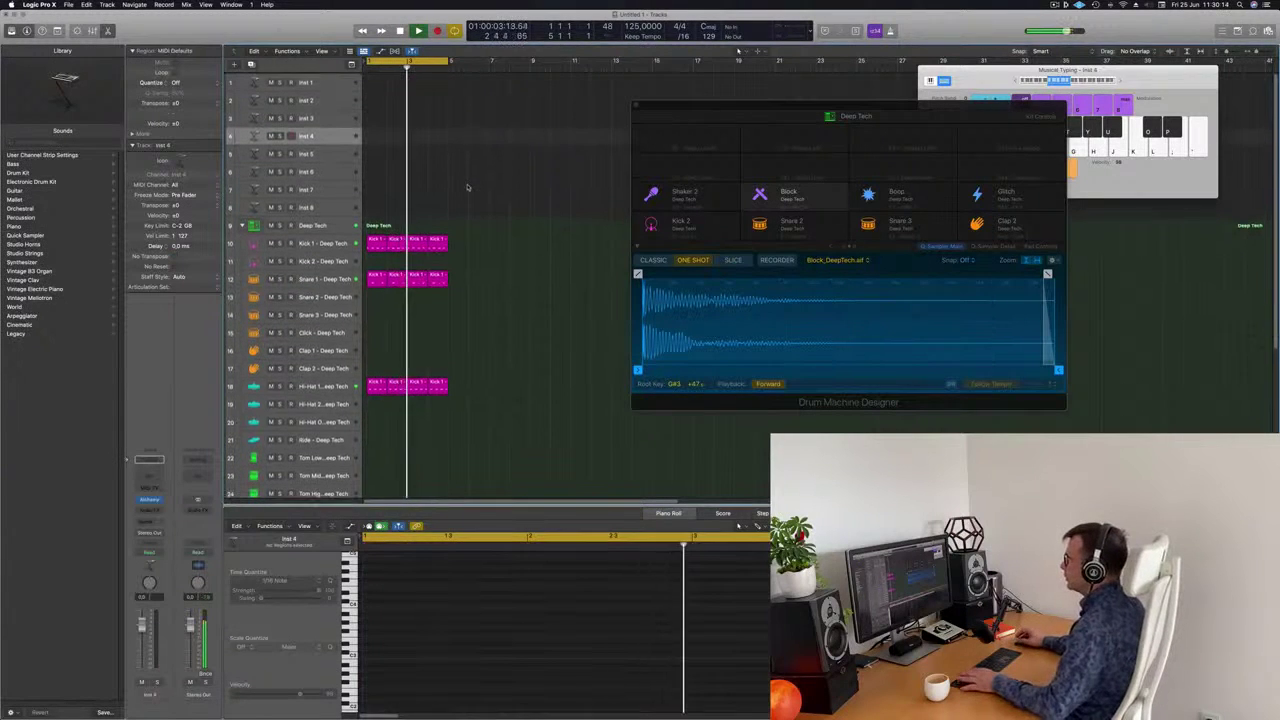
pyautogui.click(333, 84)
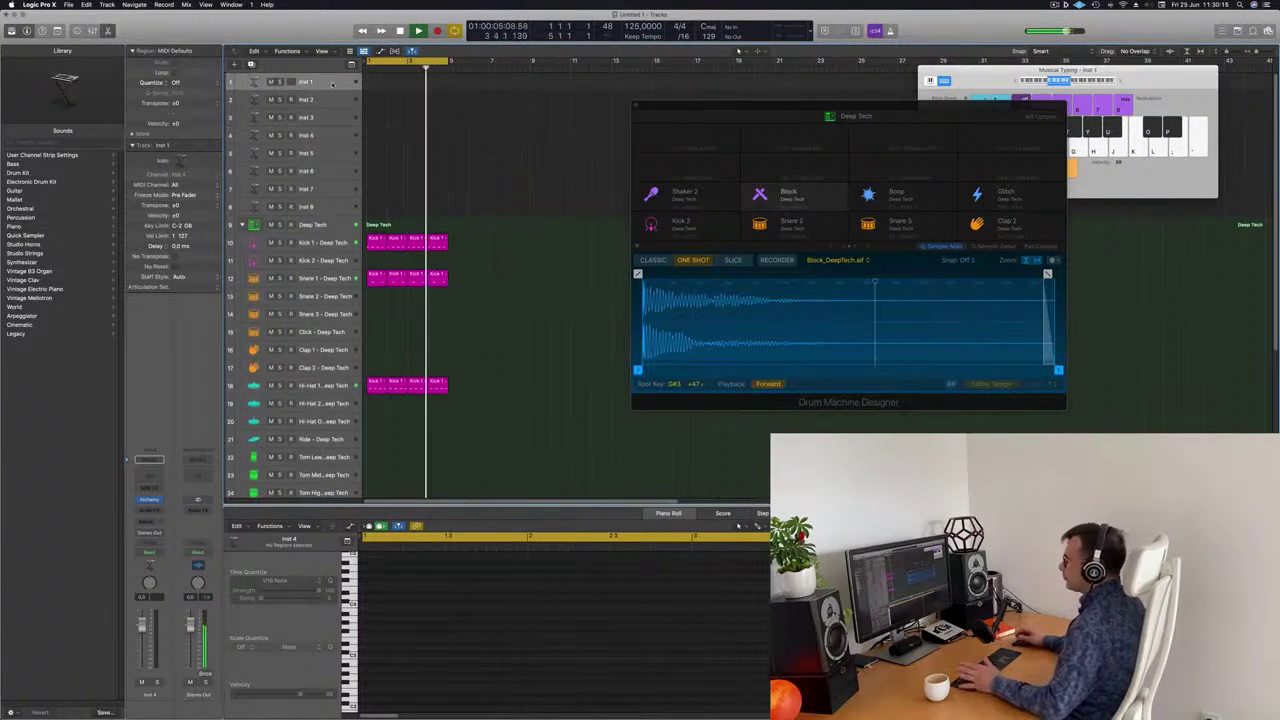
pyautogui.click(147, 500)
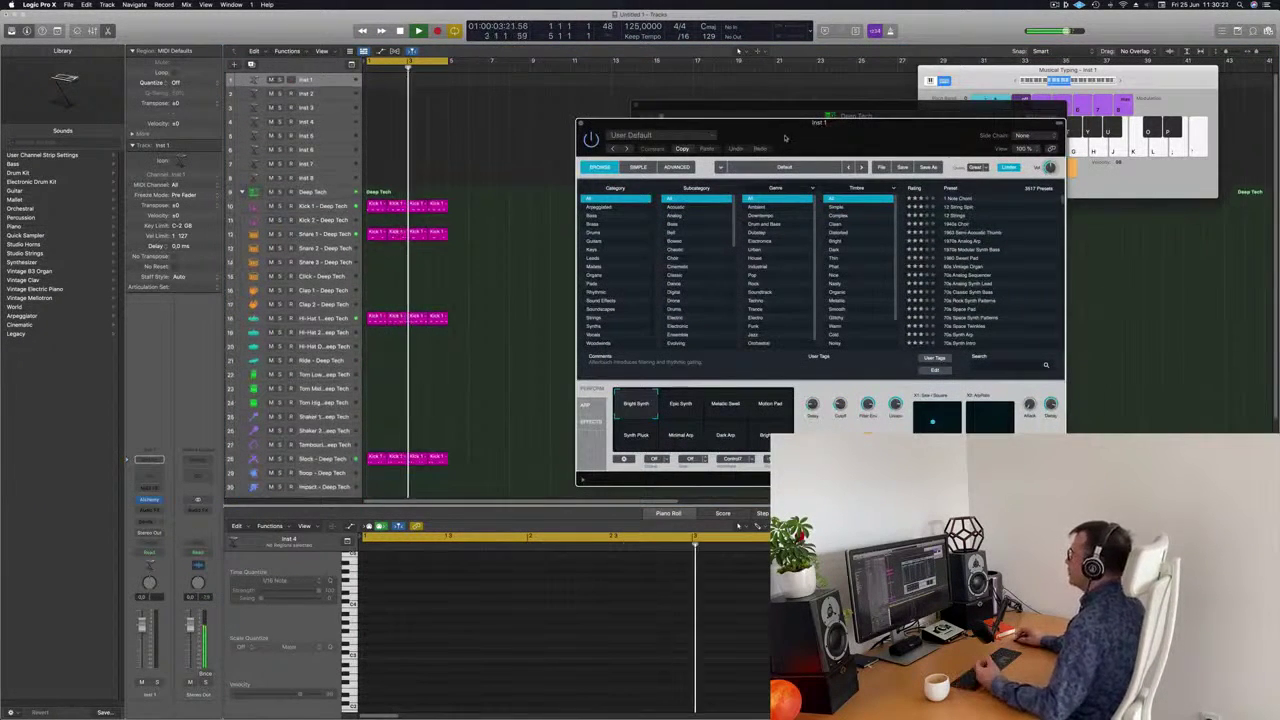
pyautogui.moveTo(784, 132); pyautogui.dragTo(749, 118)
pyautogui.moveTo(616, 110); pyautogui.dragTo(569, 108)
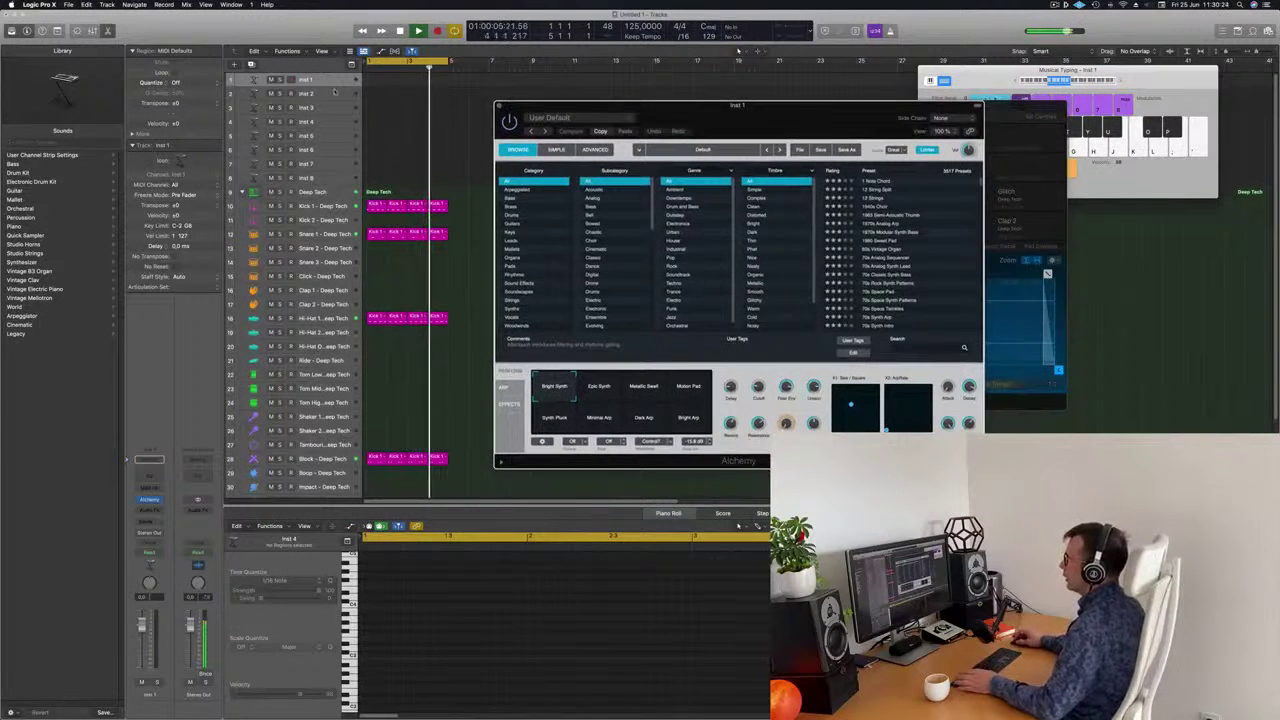
pyautogui.moveTo(335, 86); pyautogui.dragTo(331, 134)
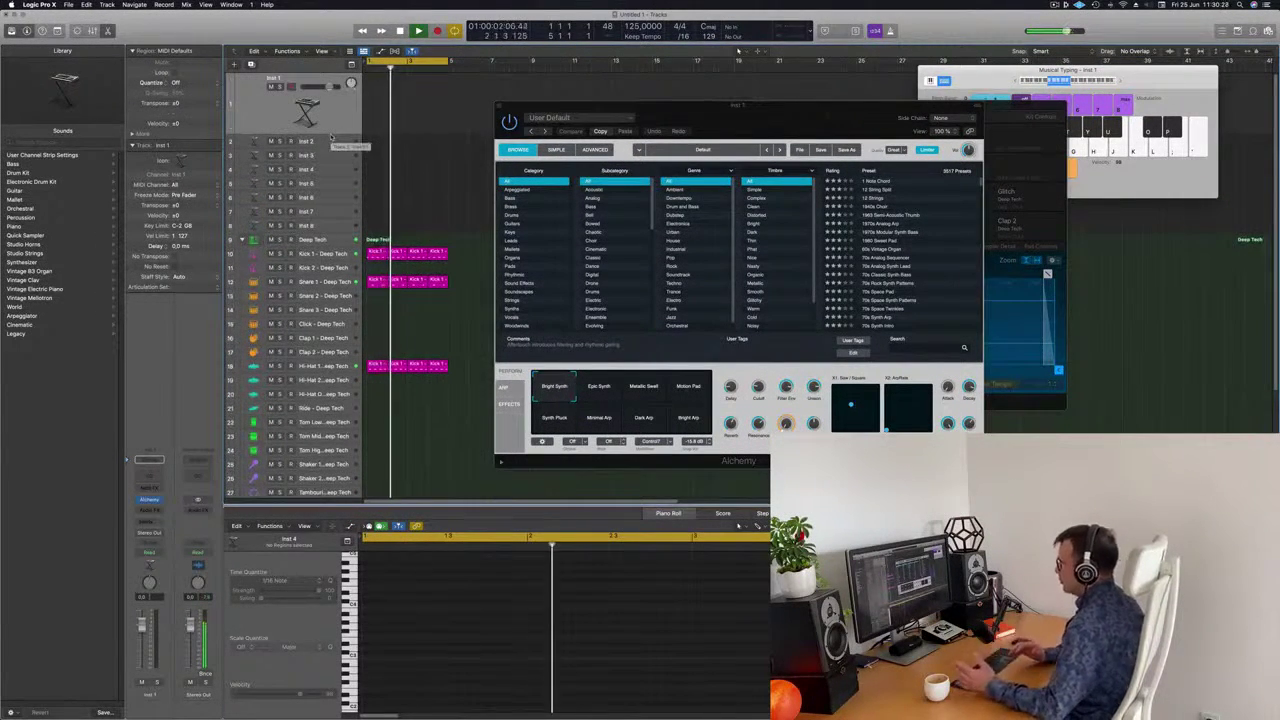
# Filter Alchemy's presets to the Brass category, load Brass Response and lower the track's volume
pyautogui.click(528, 200)
pyautogui.click(528, 206)
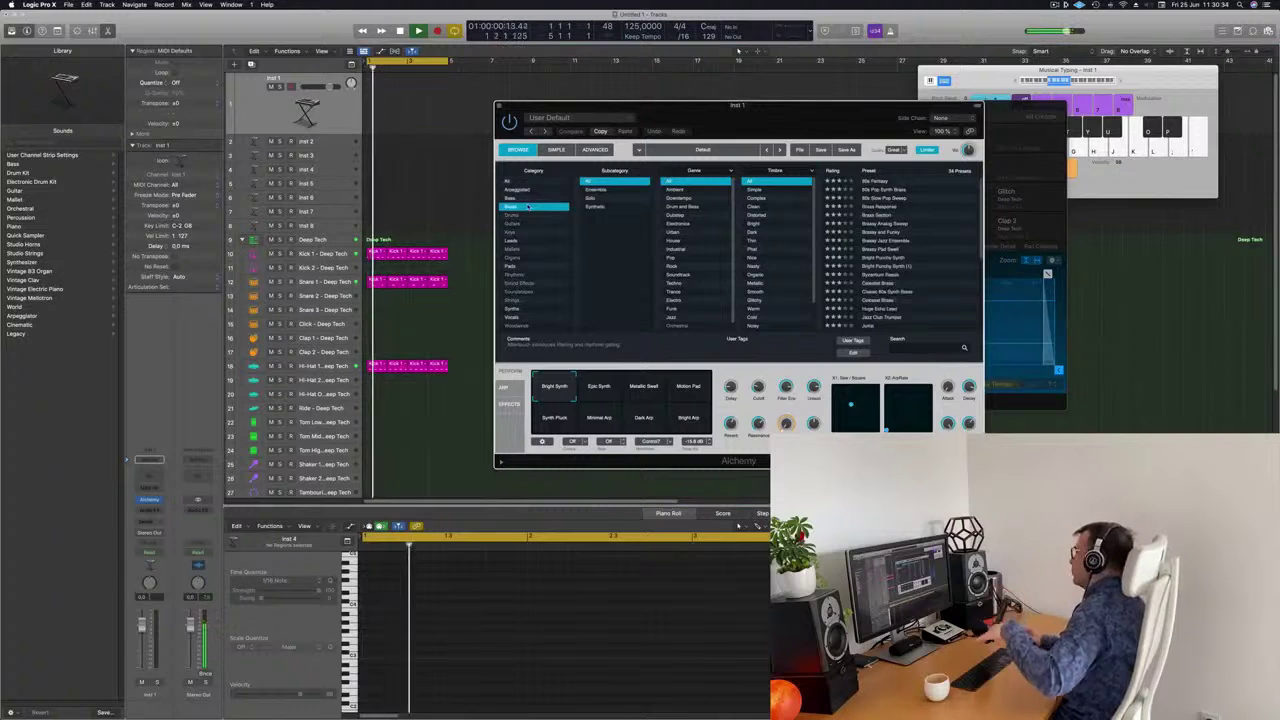
pyautogui.moveTo(744, 117); pyautogui.dragTo(756, 113)
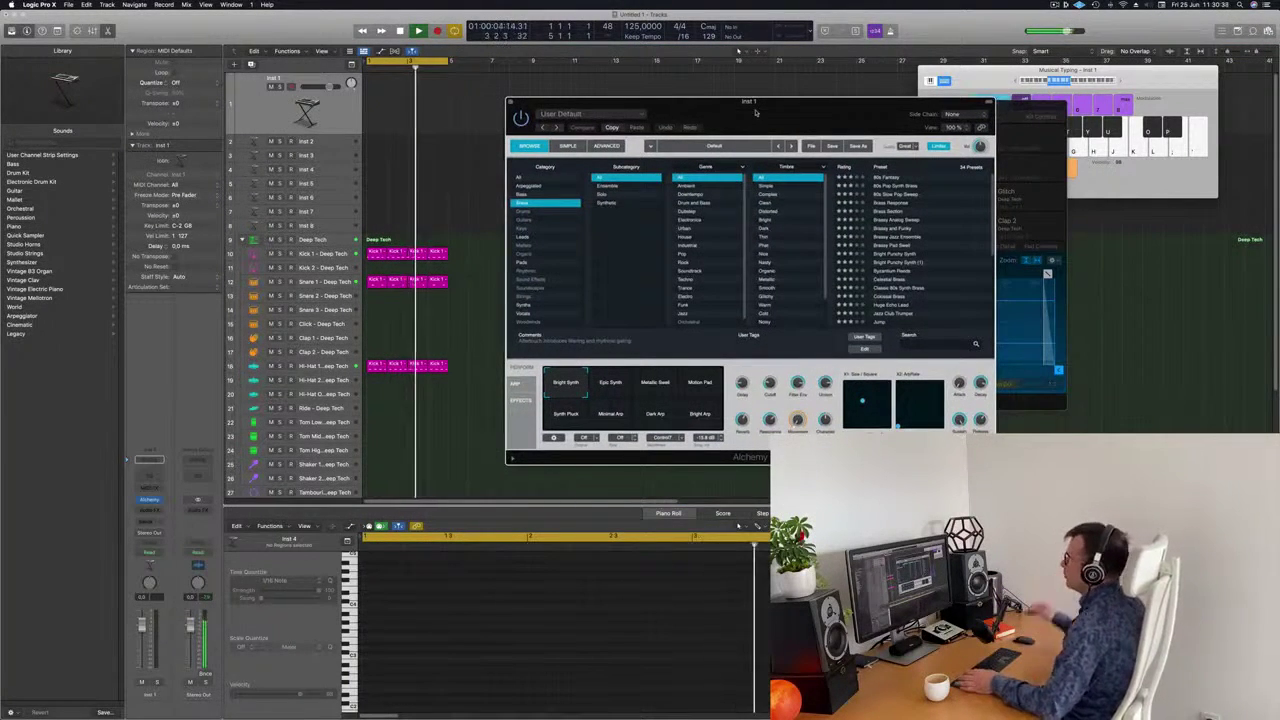
pyautogui.click(388, 121)
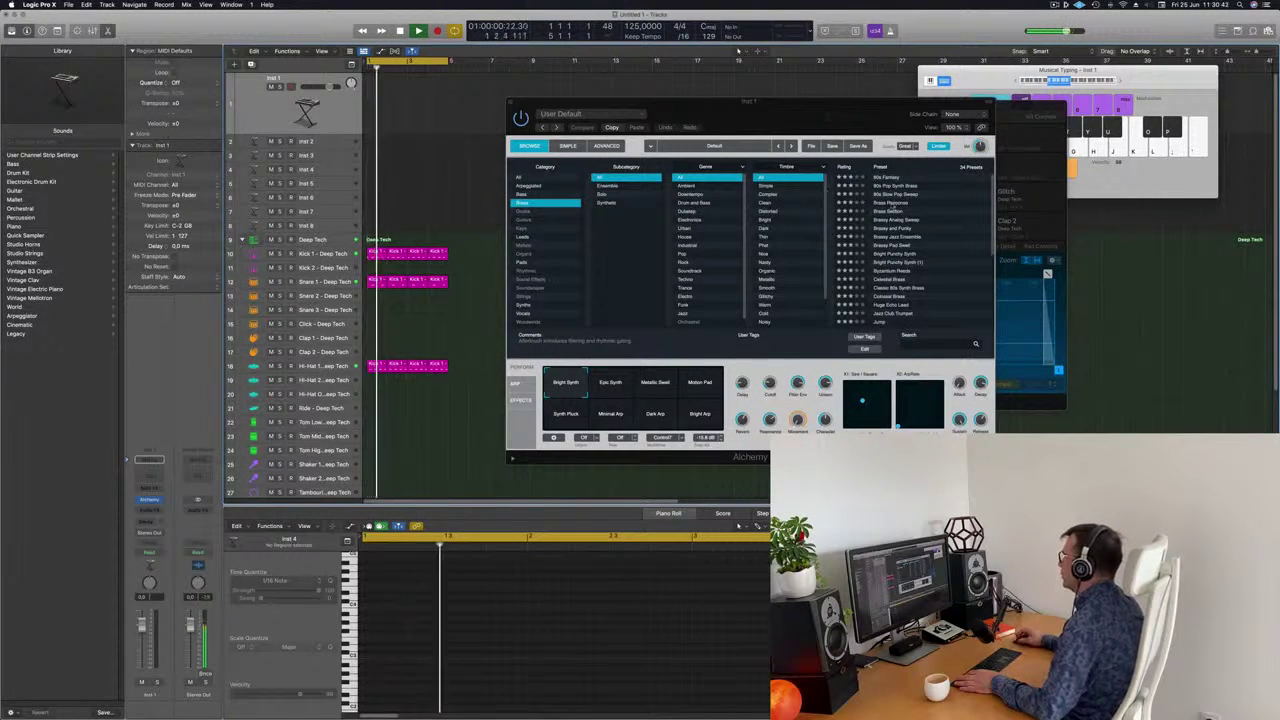
pyautogui.click(890, 203)
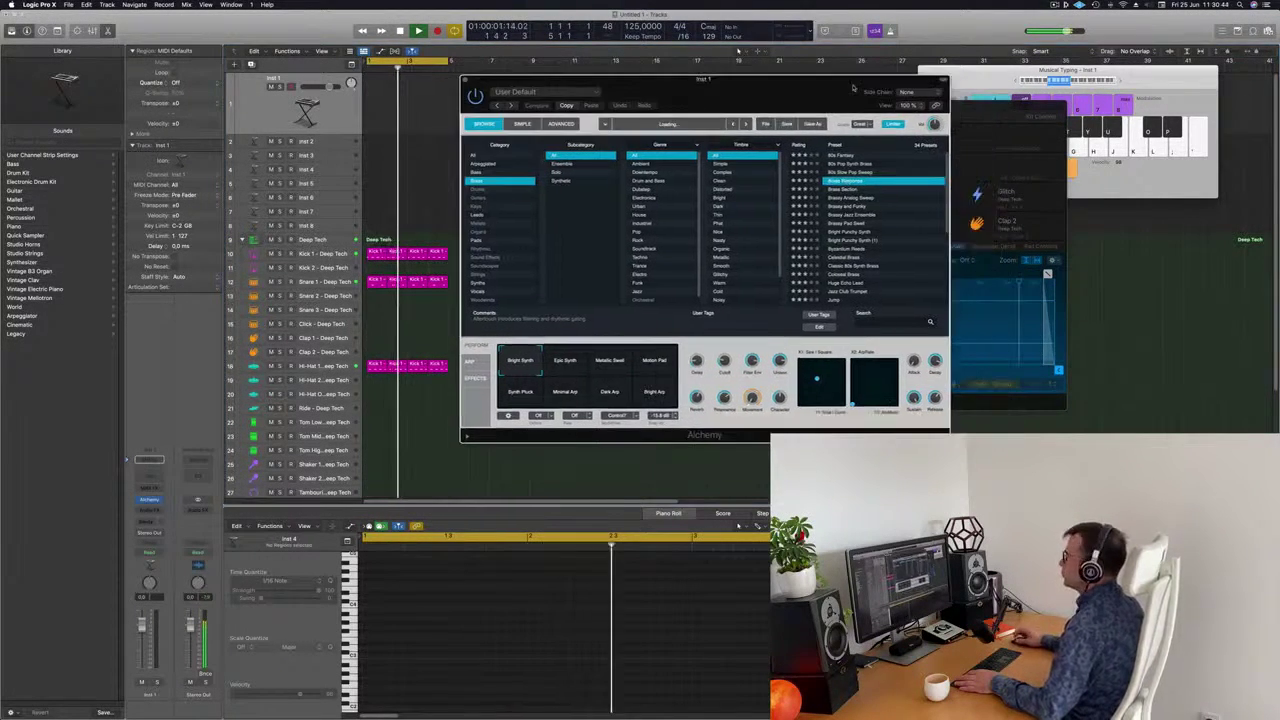
pyautogui.moveTo(145, 645); pyautogui.dragTo(145, 659)
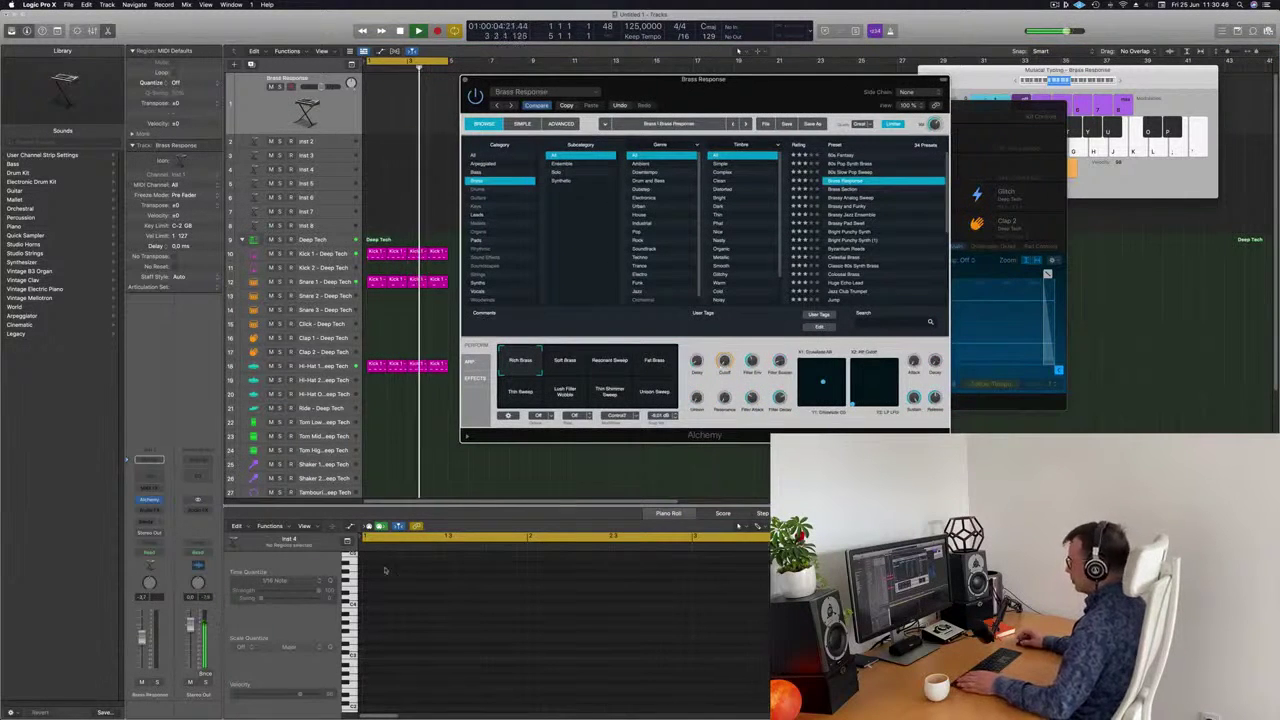
# Audition Alchemy's brass presets, including 80s Slow Pop Sweep and 80s Fantasy, and load 80s Pop Synth Brass
pyautogui.click(1140, 206)
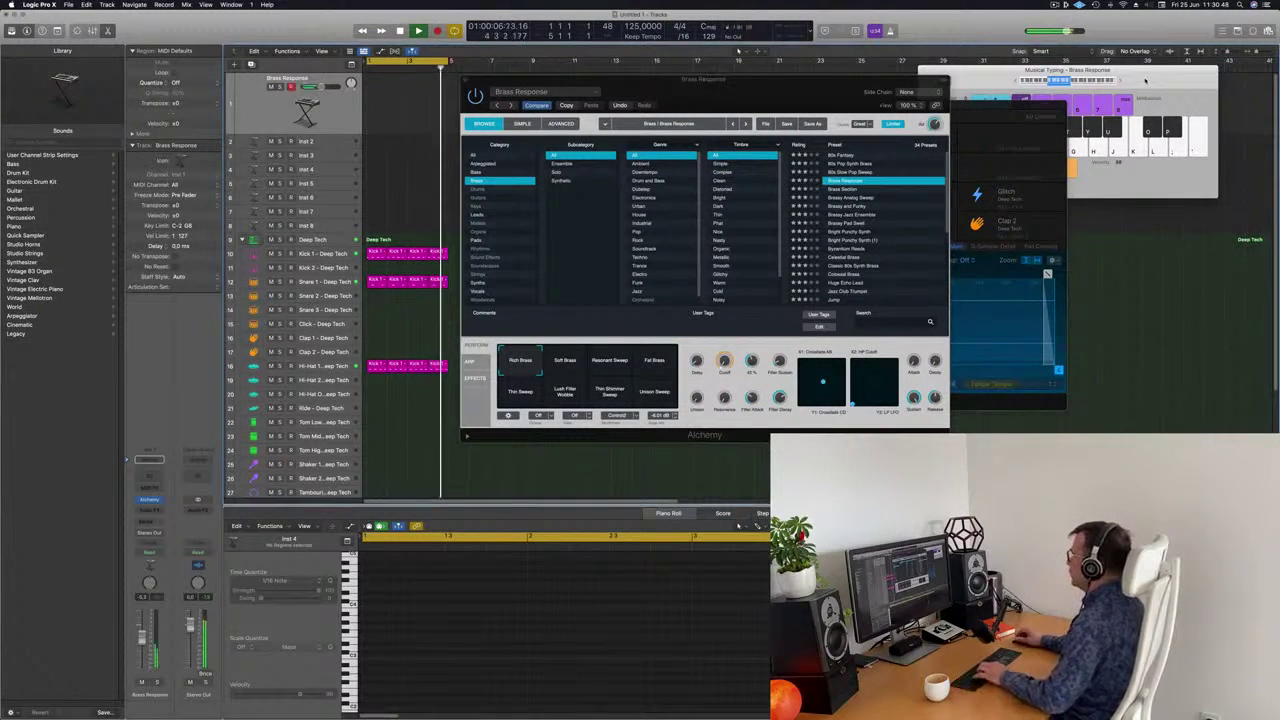
pyautogui.click(1146, 81)
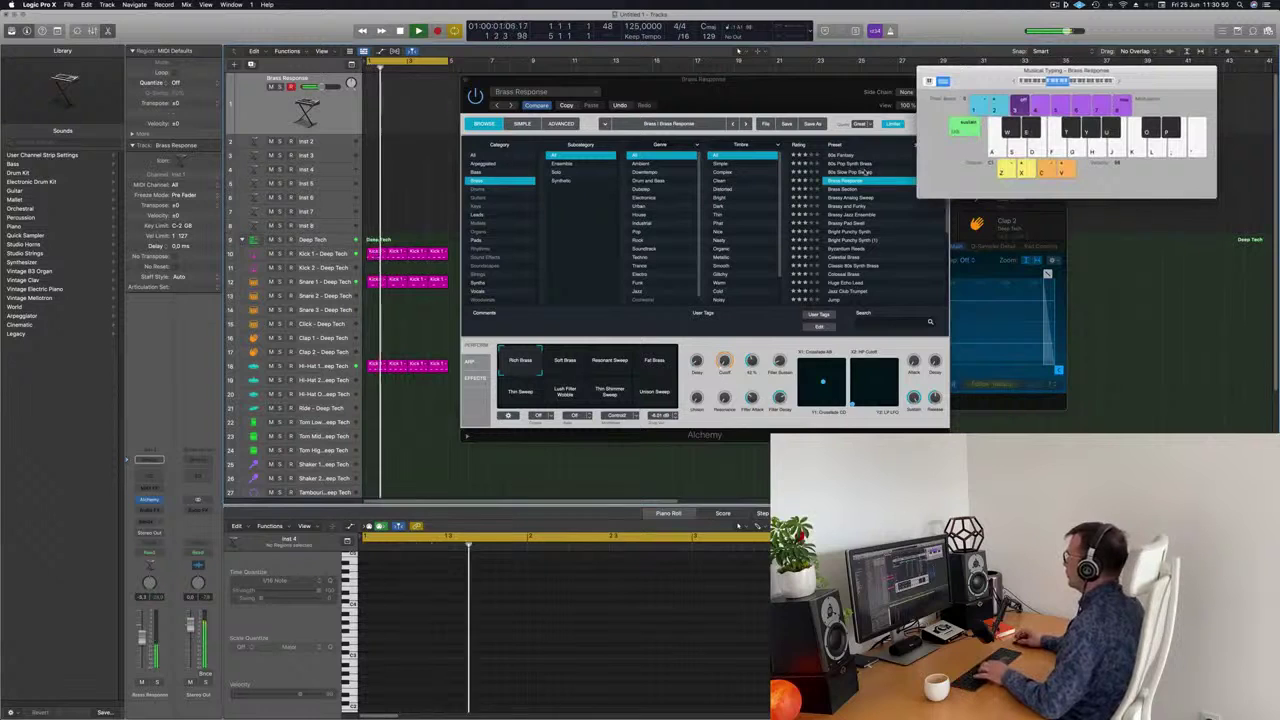
pyautogui.click(876, 81)
pyautogui.click(866, 173)
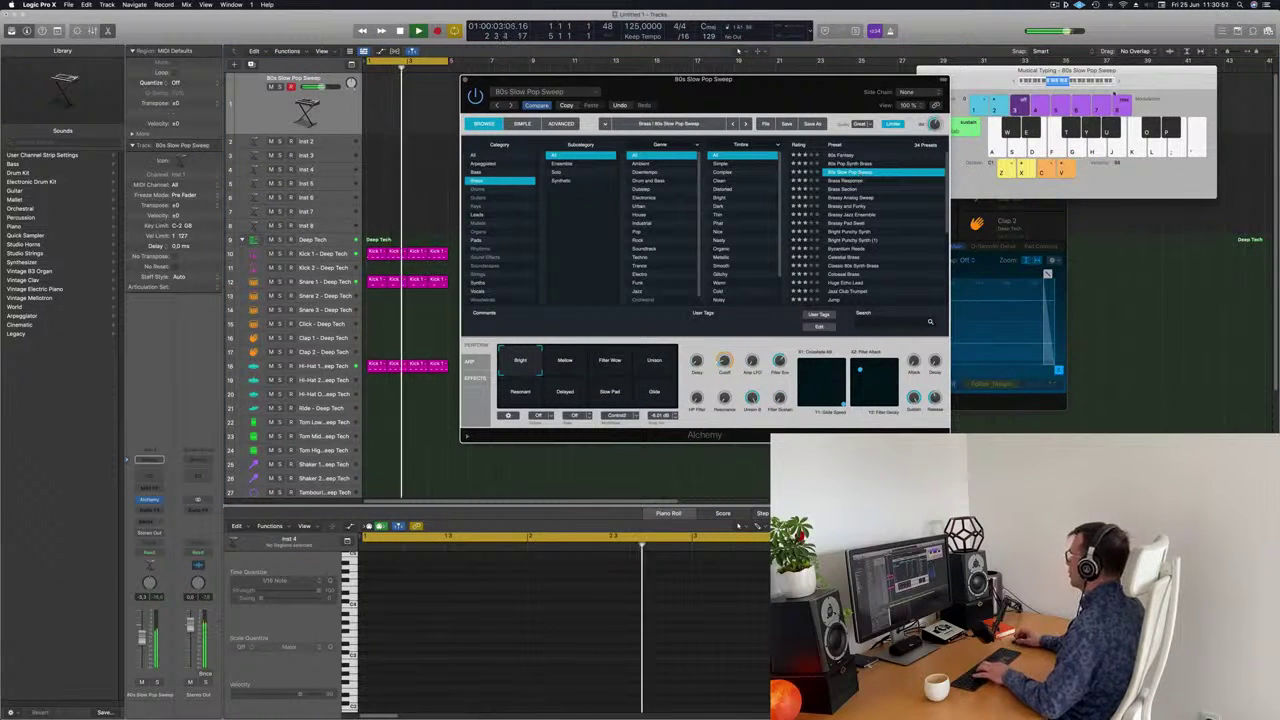
pyautogui.click(1120, 84)
pyautogui.press('j')
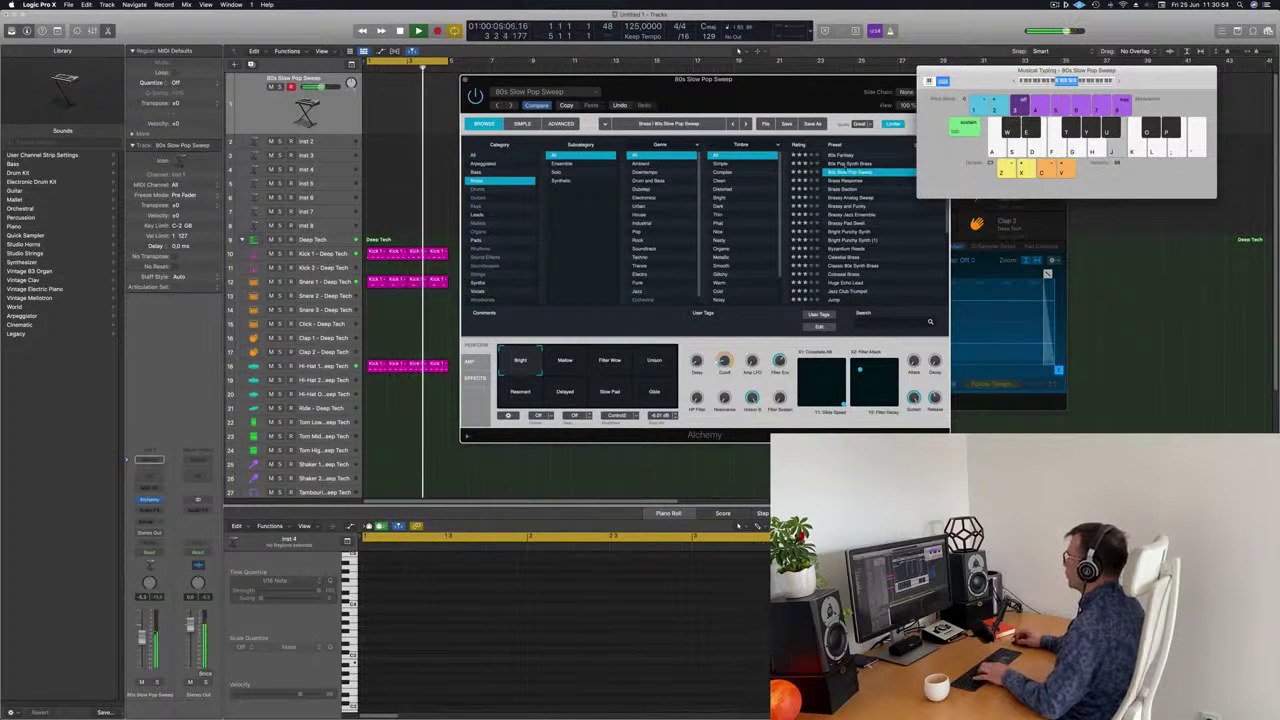
pyautogui.click(845, 162)
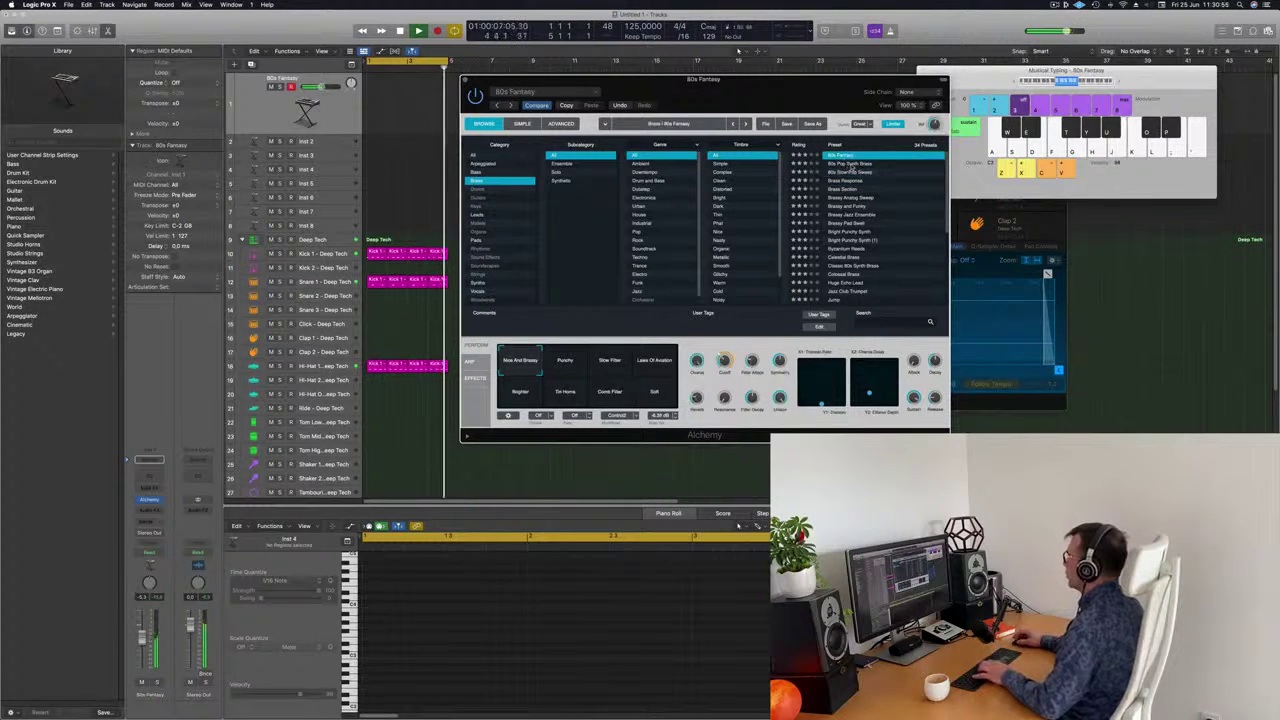
pyautogui.click(846, 163)
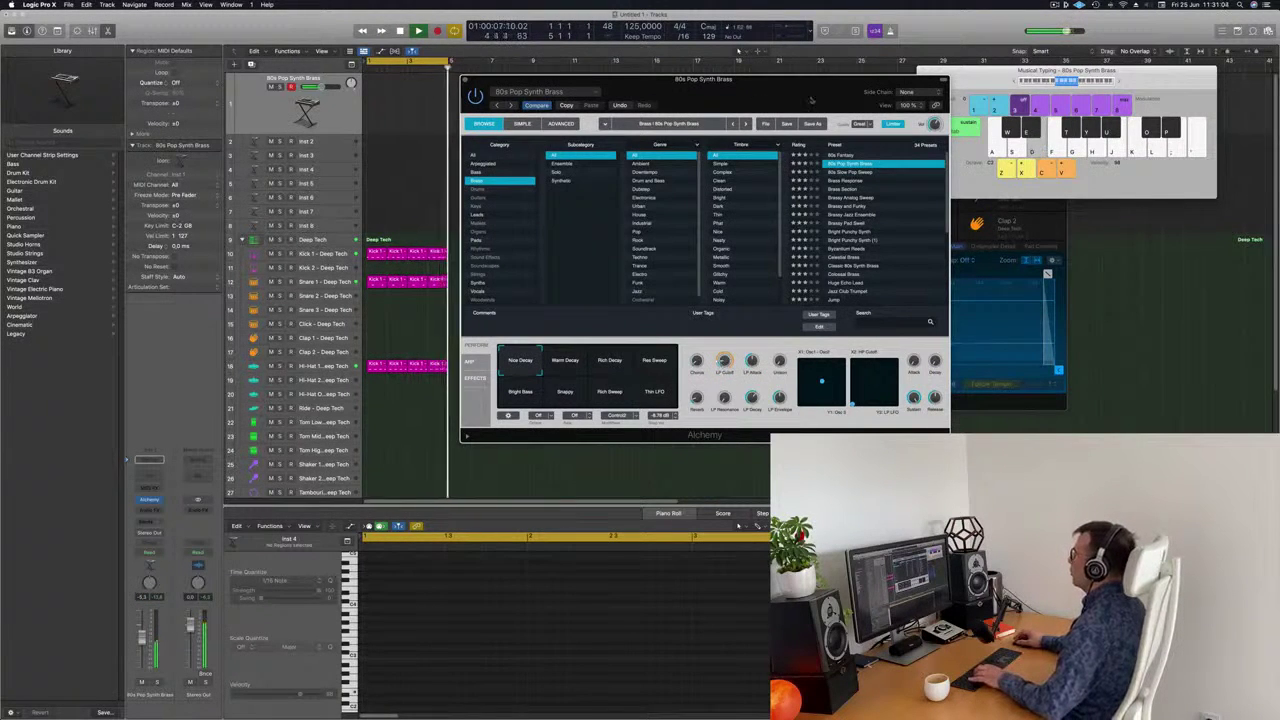
# Enlarge the 80s Pop Synth Brass track further and record one short note per bar over the first two bars
pyautogui.moveTo(768, 99); pyautogui.dragTo(1025, 164)
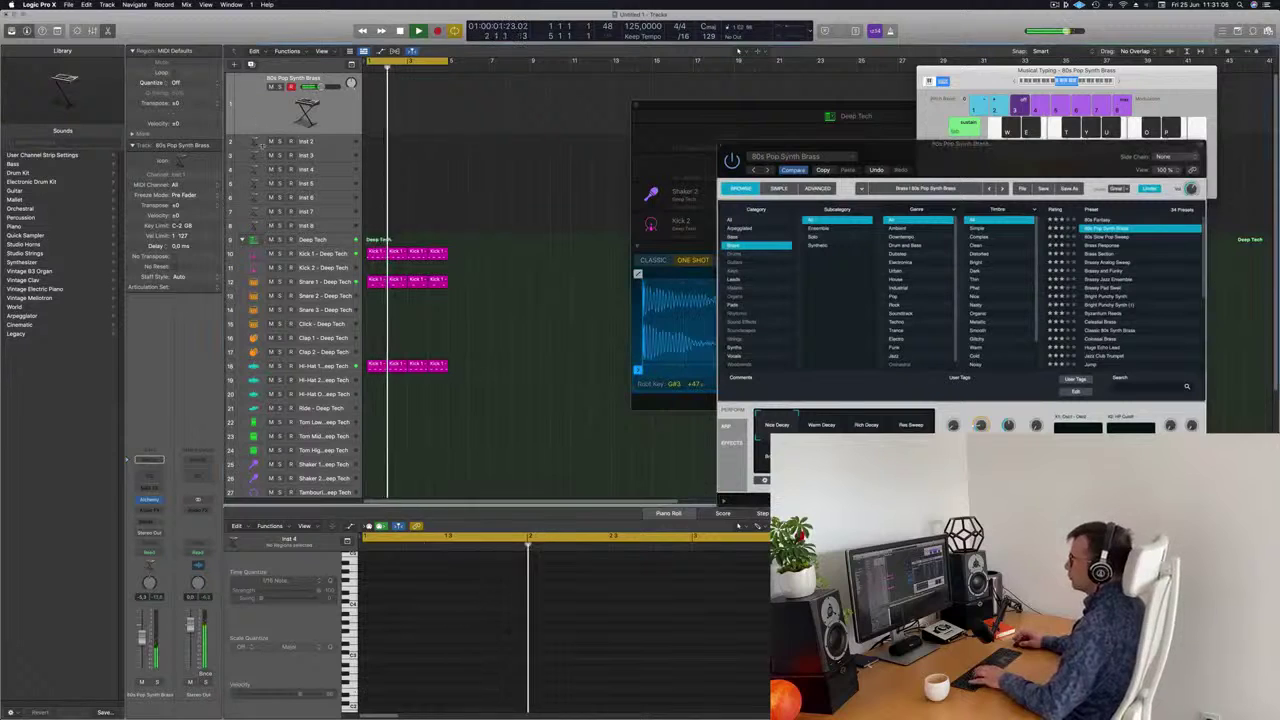
pyautogui.moveTo(242, 134); pyautogui.dragTo(243, 172)
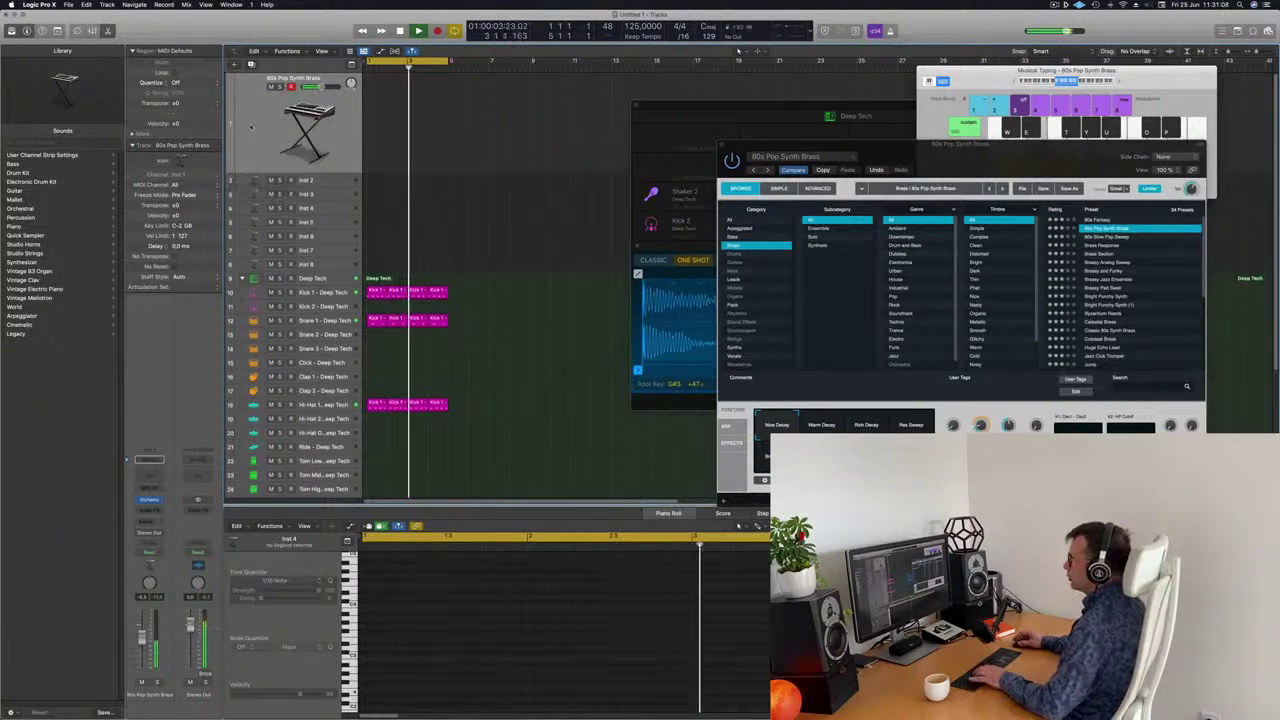
pyautogui.press('r')
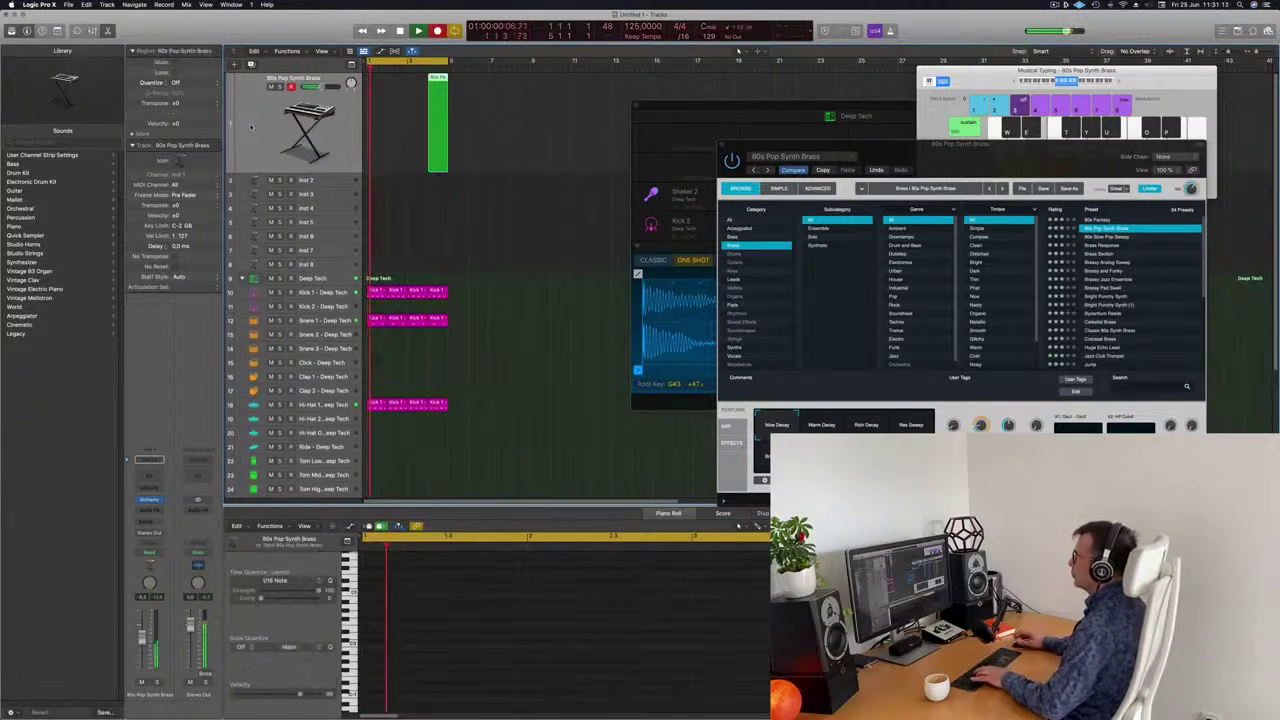
pyautogui.press('d')
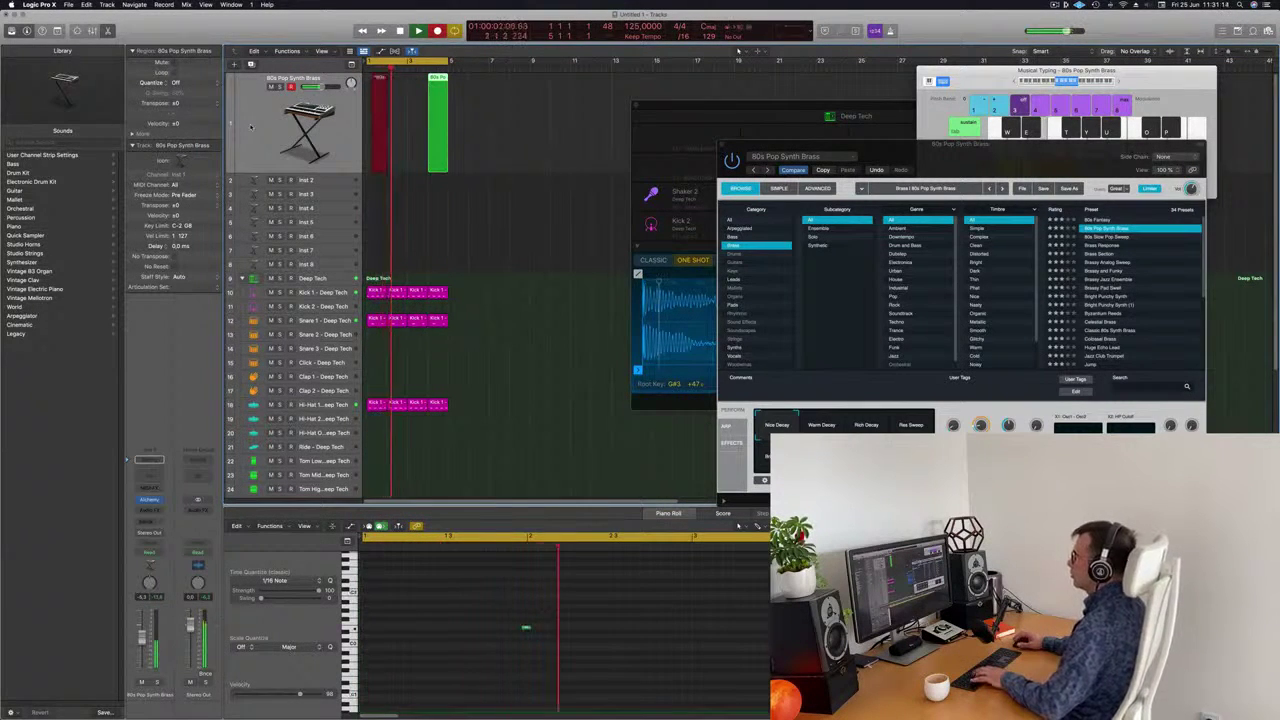
pyautogui.press('space')
# Select both recorded brass notes and quantize them to 1/16 notes
pyautogui.click(540, 629)
pyautogui.moveTo(547, 631); pyautogui.dragTo(388, 630)
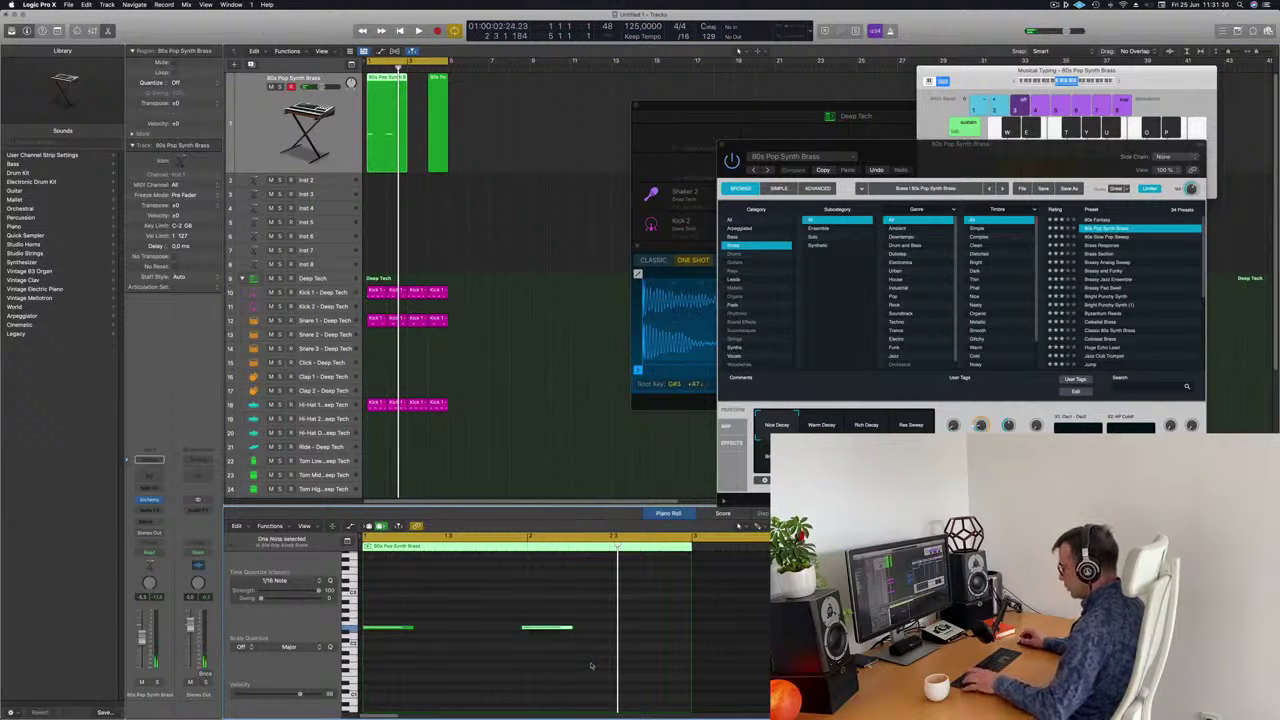
pyautogui.moveTo(539, 629); pyautogui.dragTo(388, 656)
pyautogui.press('r')
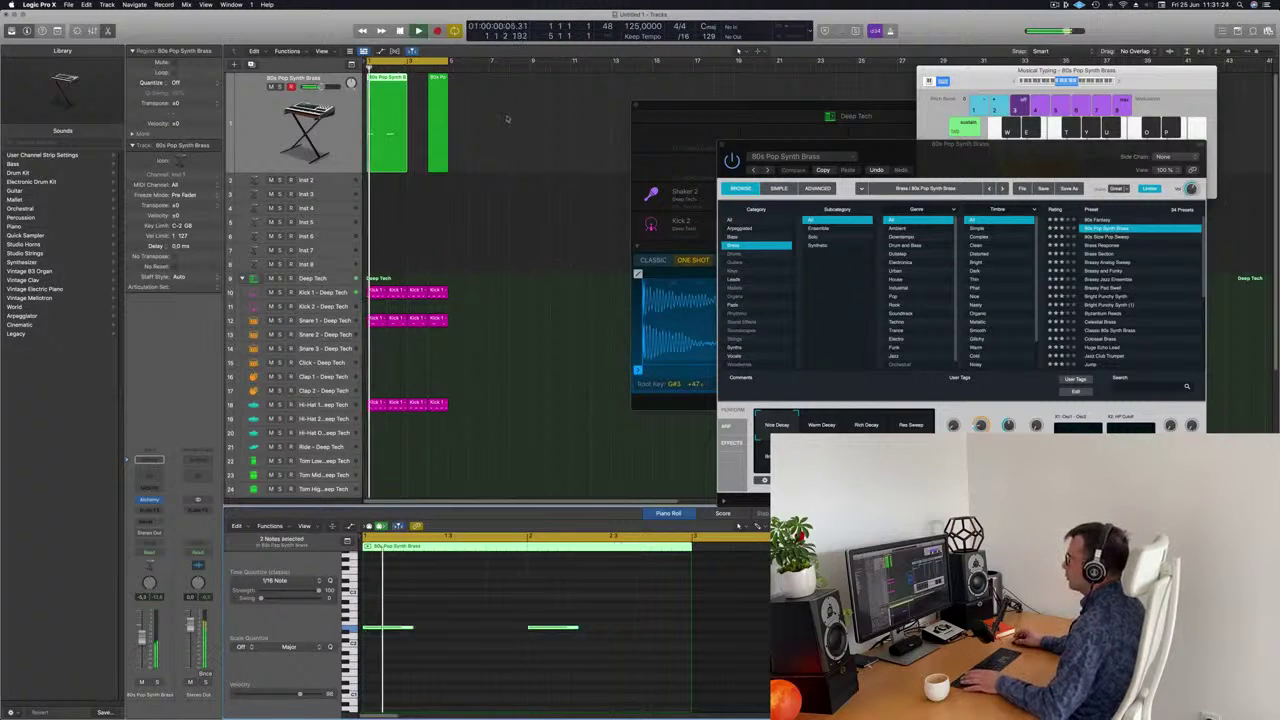
# Delete the short leftover brass region near bar 4 and shift the two-bar brass region half a bar later
pyautogui.click(390, 80)
pyautogui.moveTo(398, 80); pyautogui.dragTo(406, 104)
pyautogui.click(480, 141)
pyautogui.press('space')
pyautogui.hscroll(2, 504, 153)
pyautogui.hscroll(-3, 504, 153)
pyautogui.moveTo(845, 144); pyautogui.dragTo(759, 133)
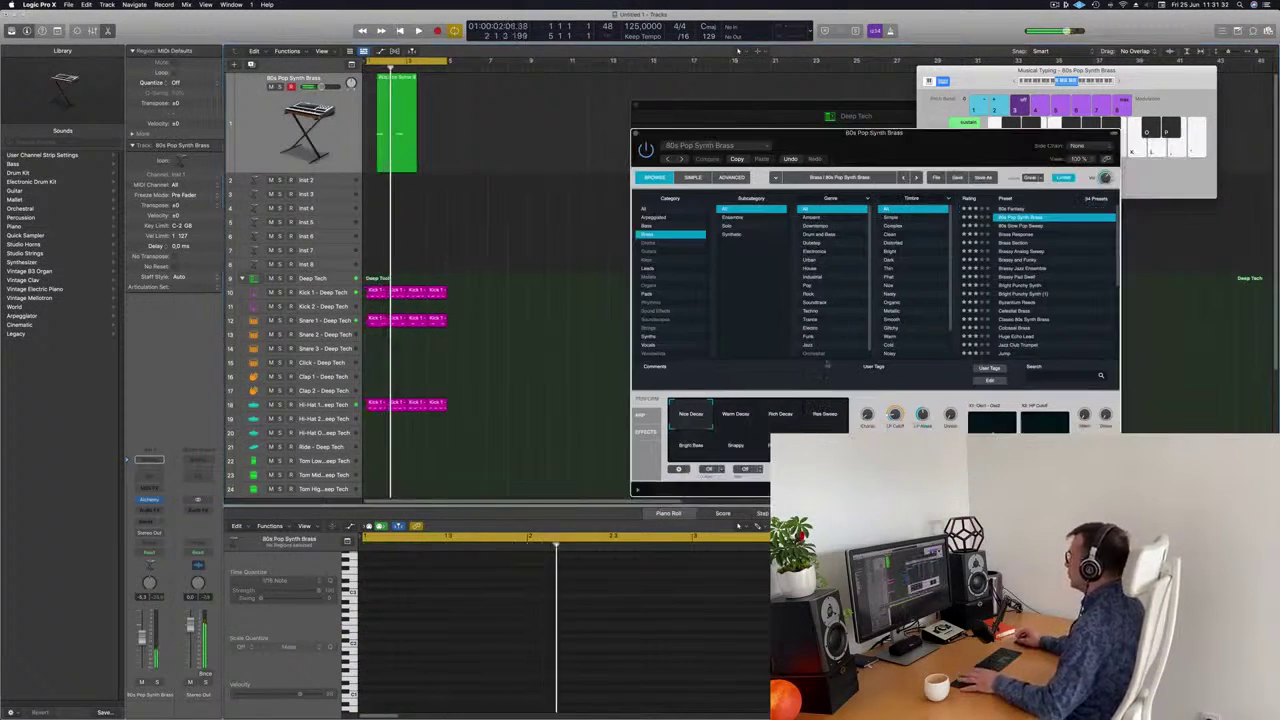
# Play back the shifted brass region and place a copy of it directly after the original
pyautogui.press('space')
pyautogui.press('space')
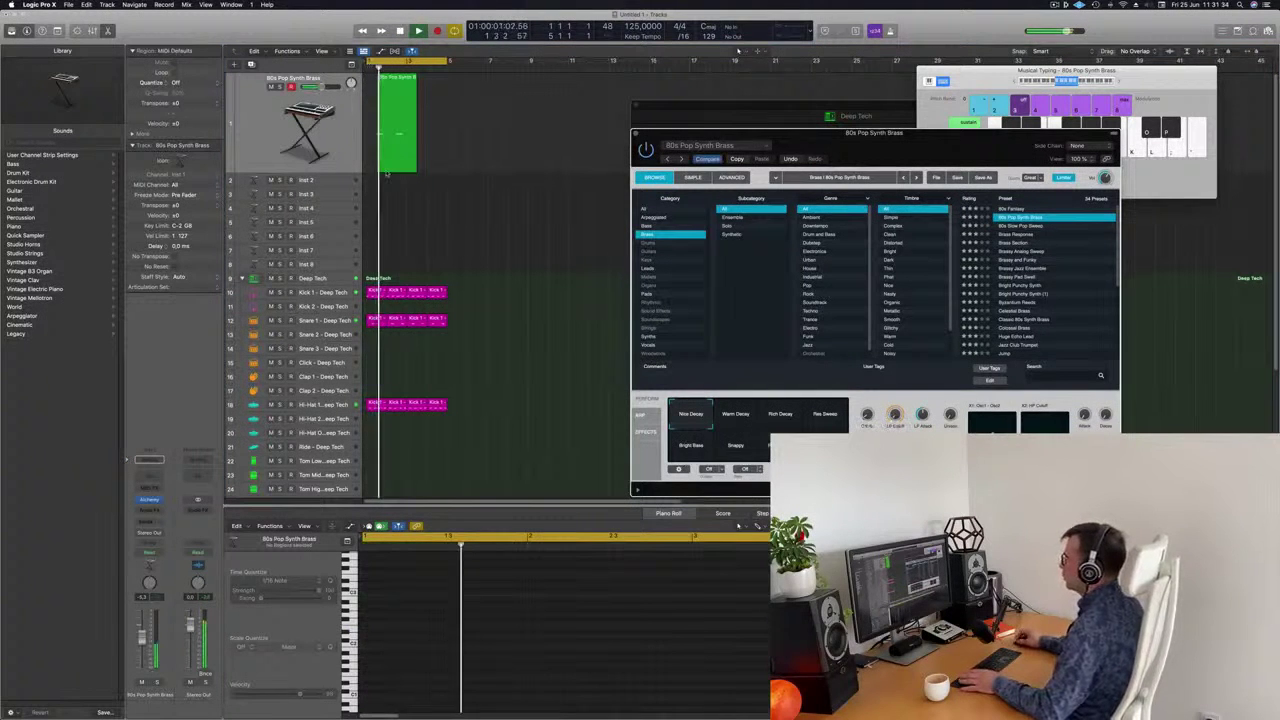
pyautogui.moveTo(841, 139); pyautogui.dragTo(837, 78)
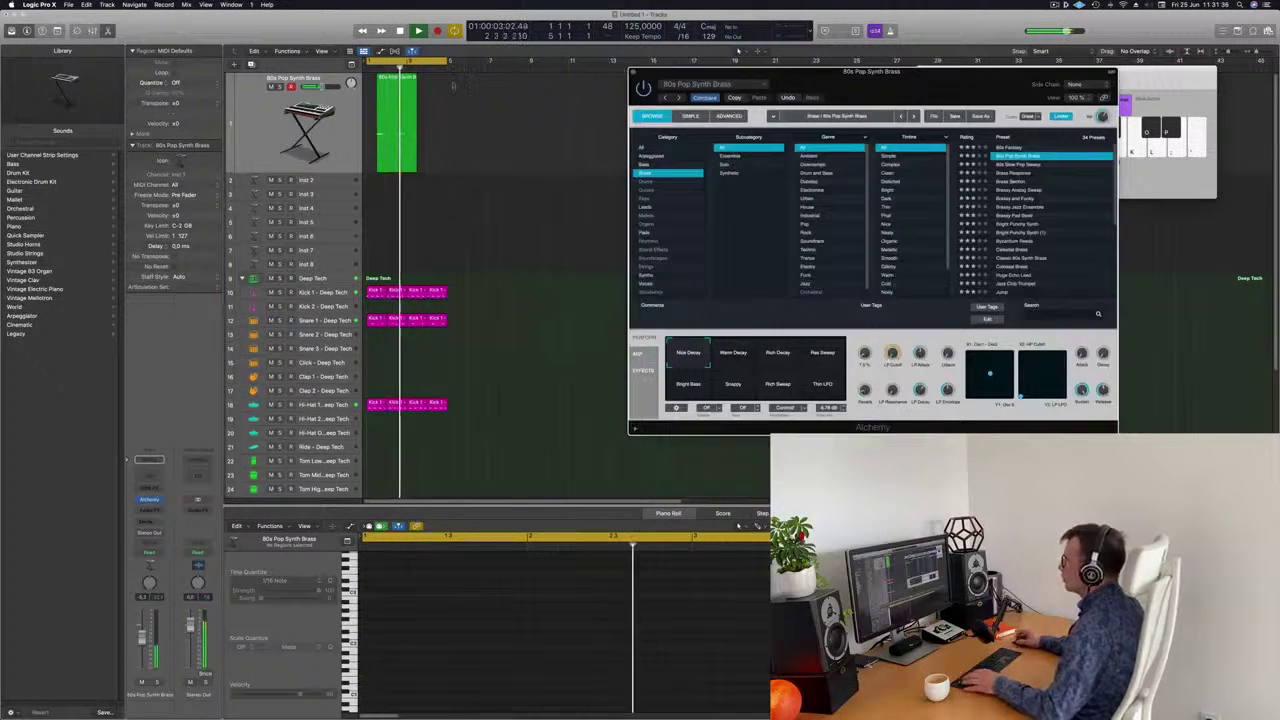
pyautogui.press('space')
pyautogui.click(396, 84)
pyautogui.moveTo(396, 84); pyautogui.dragTo(437, 88)
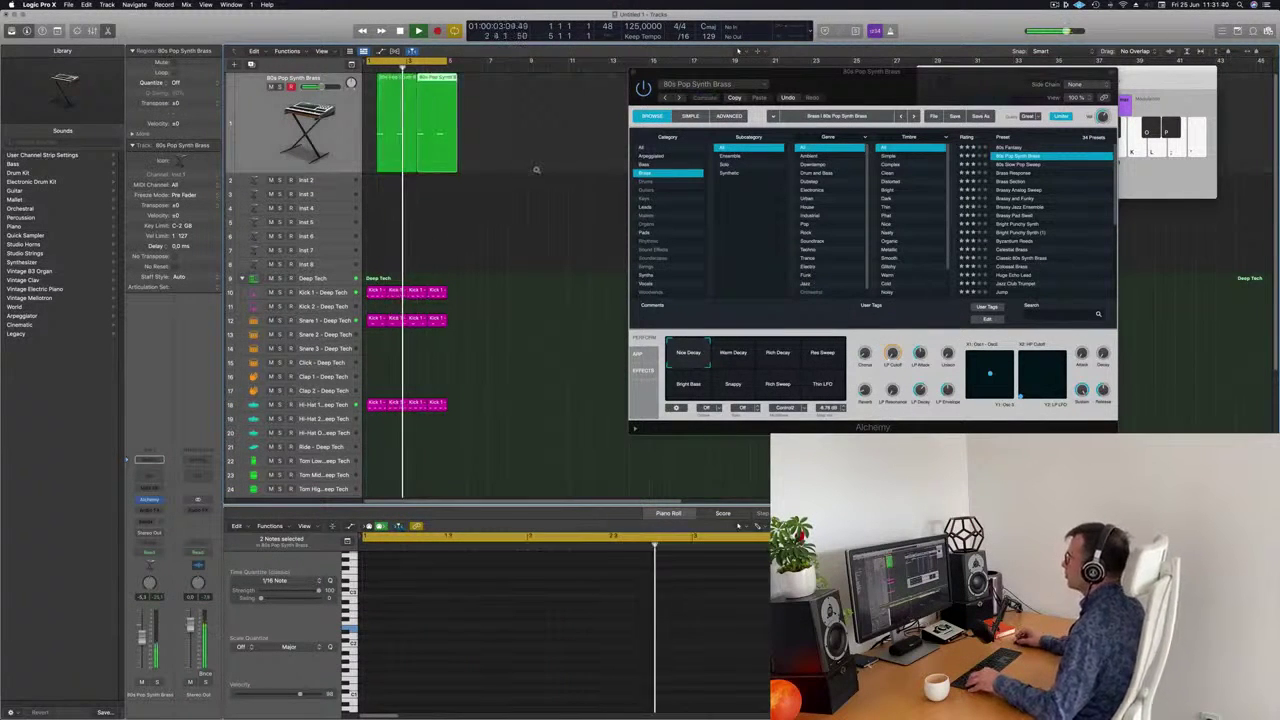
# Switch the 80s Pop Synth Brass performance variation to Warm Decay during playback
pyautogui.scroll(-2, 536, 170)
pyautogui.moveTo(841, 76); pyautogui.dragTo(919, 48)
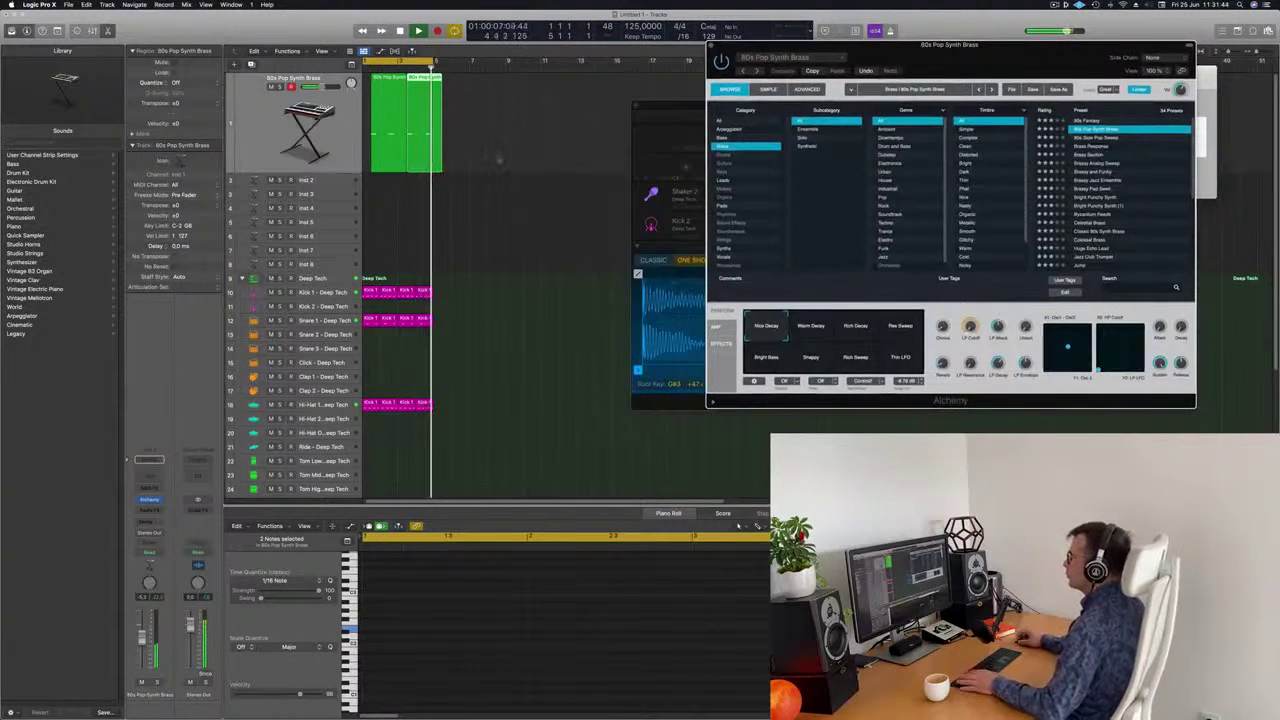
pyautogui.click(498, 159)
pyautogui.press('space')
pyautogui.click(810, 329)
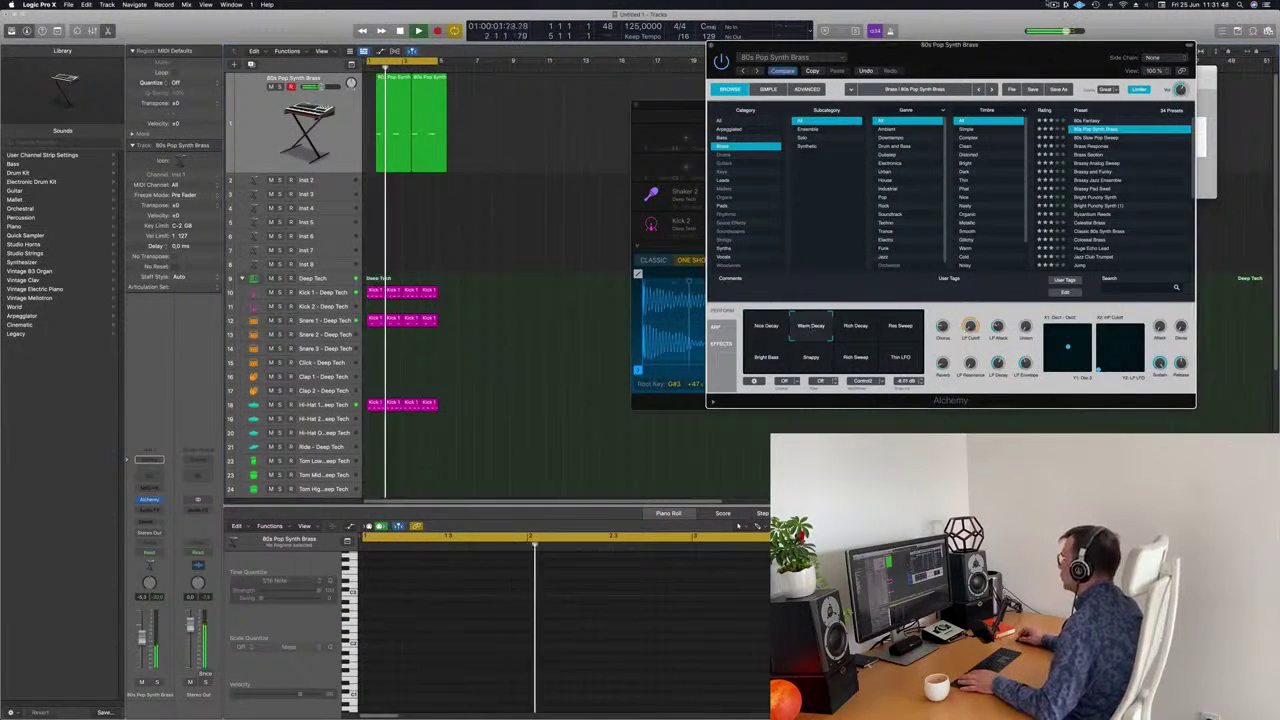
# Add a send from the brass track to the Bus 5 delay and raise its send level
pyautogui.moveTo(1013, 52); pyautogui.dragTo(924, 75)
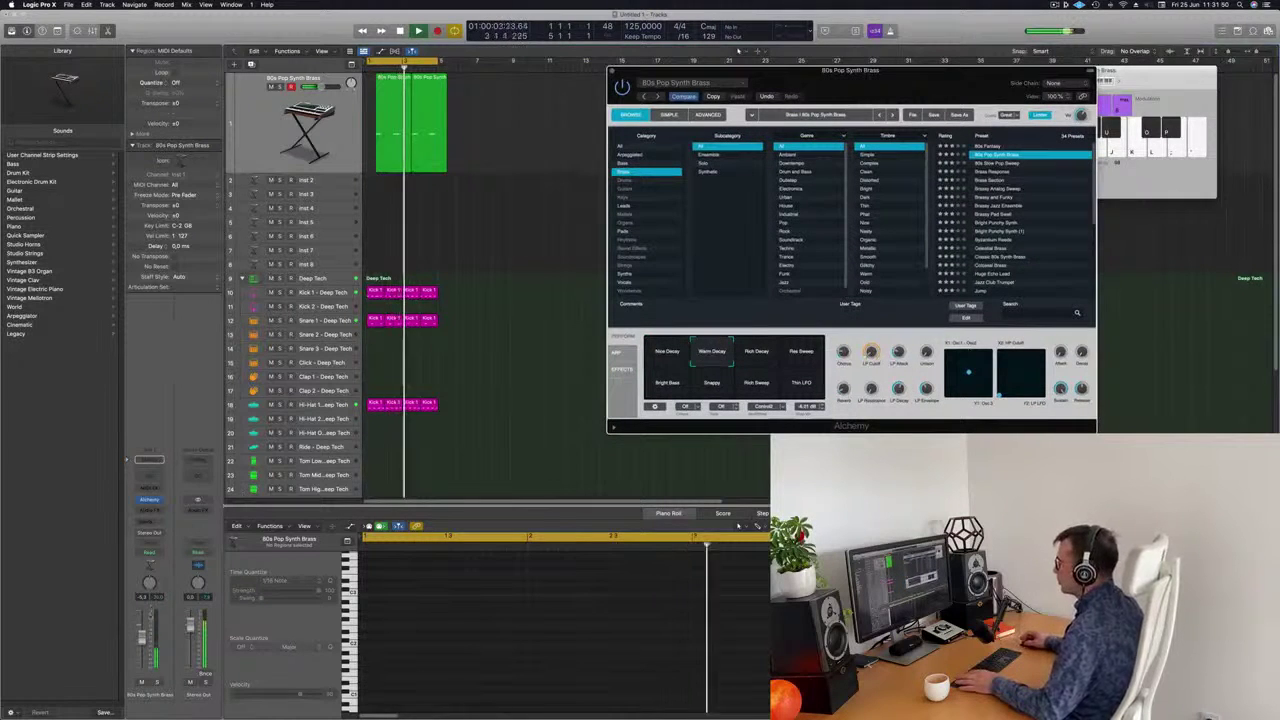
pyautogui.moveTo(143, 636); pyautogui.dragTo(152, 631)
pyautogui.press('Return')
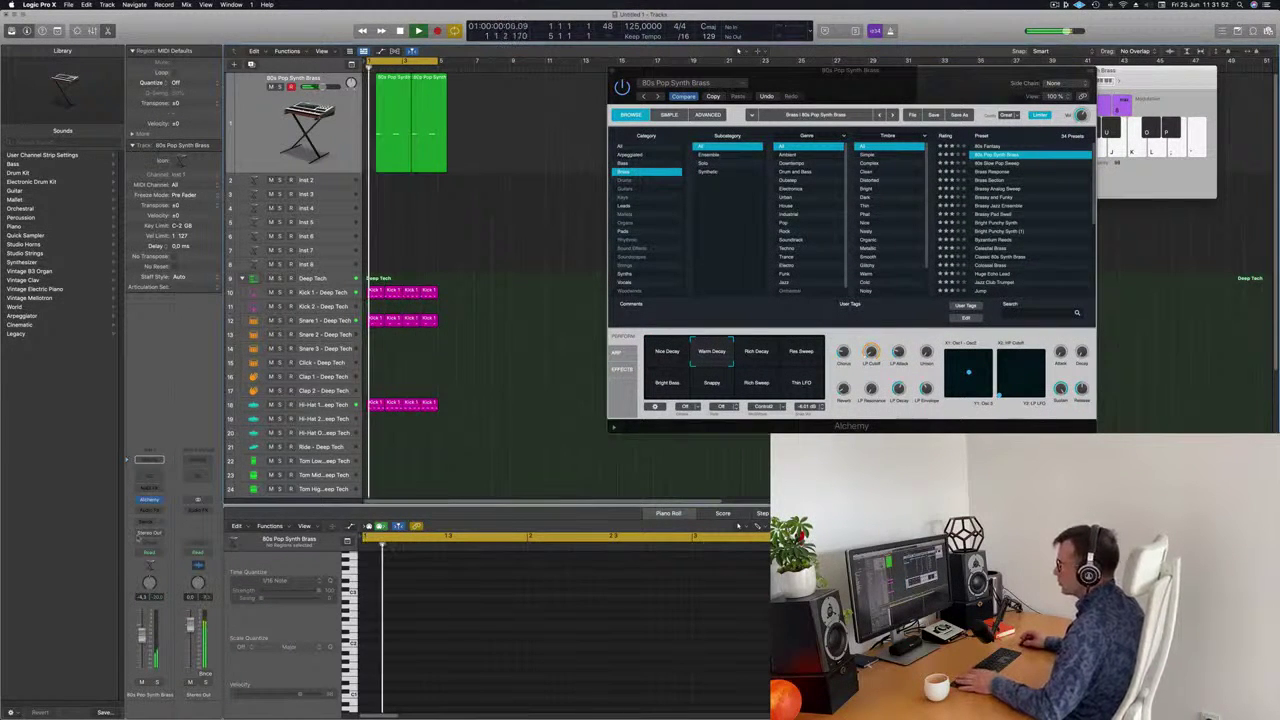
pyautogui.click(147, 526)
pyautogui.moveTo(143, 535)
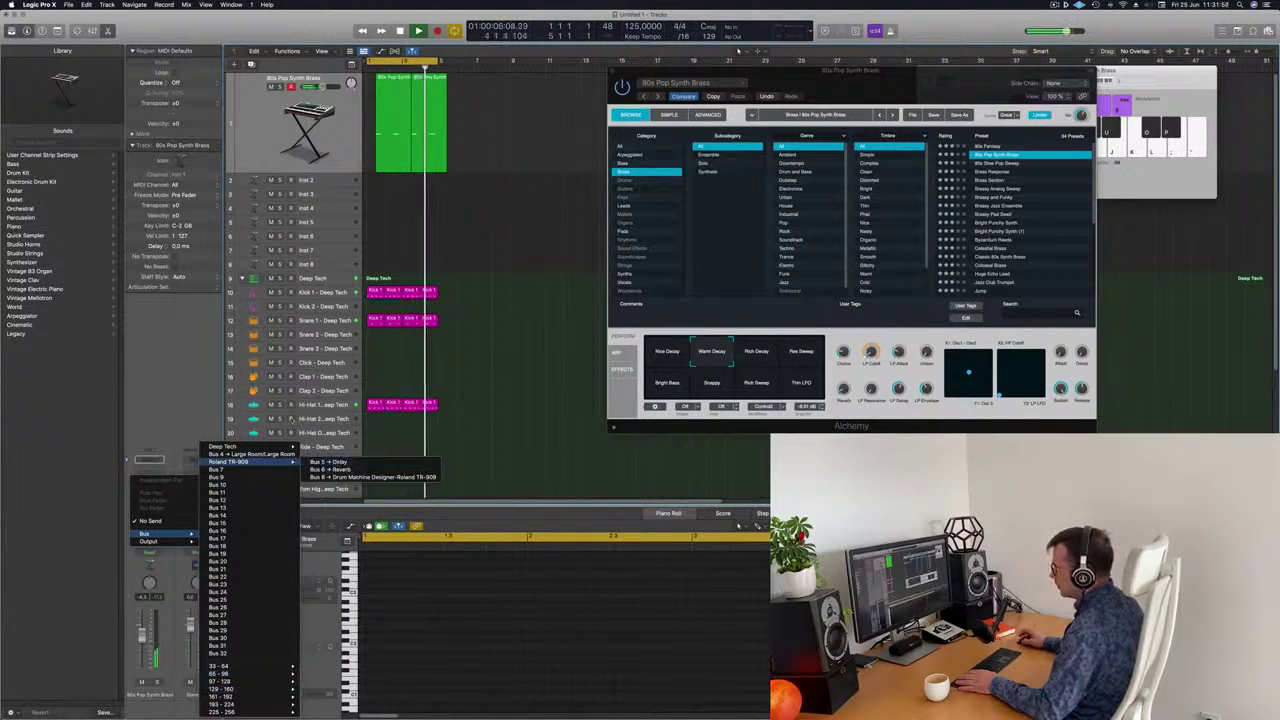
pyautogui.click(369, 197)
pyautogui.click(281, 120)
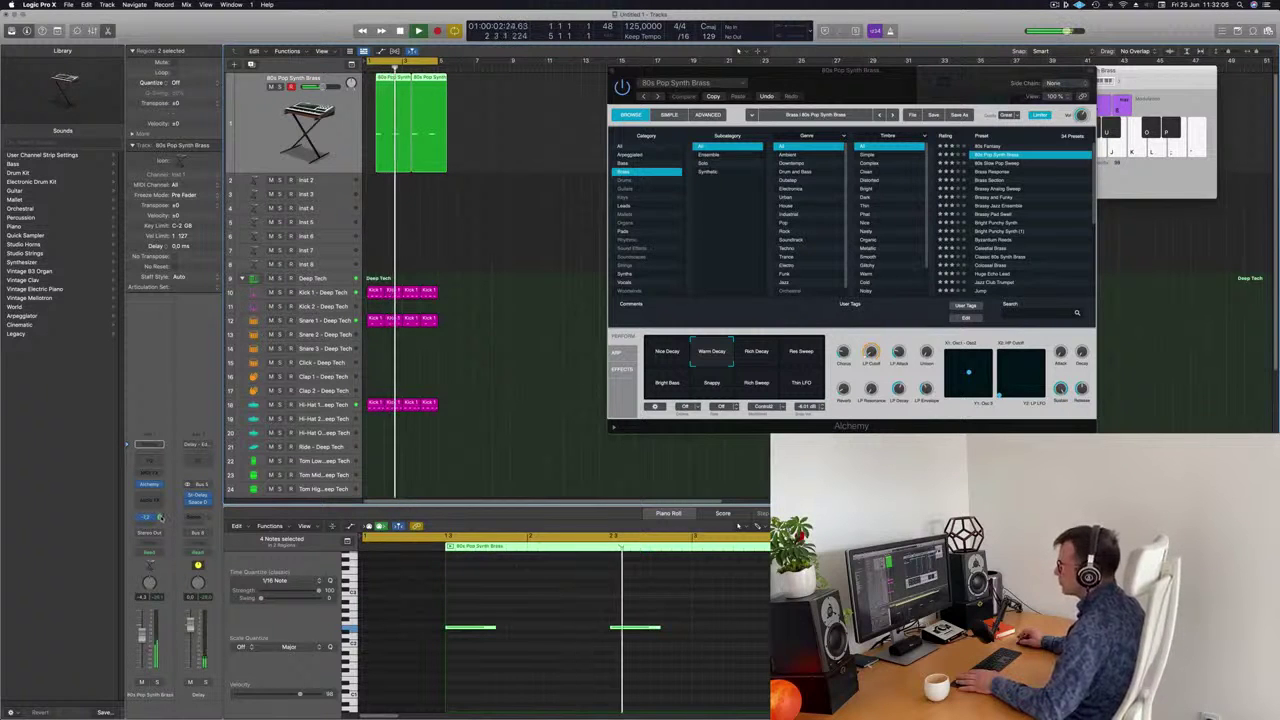
pyautogui.moveTo(809, 84); pyautogui.dragTo(1031, 101)
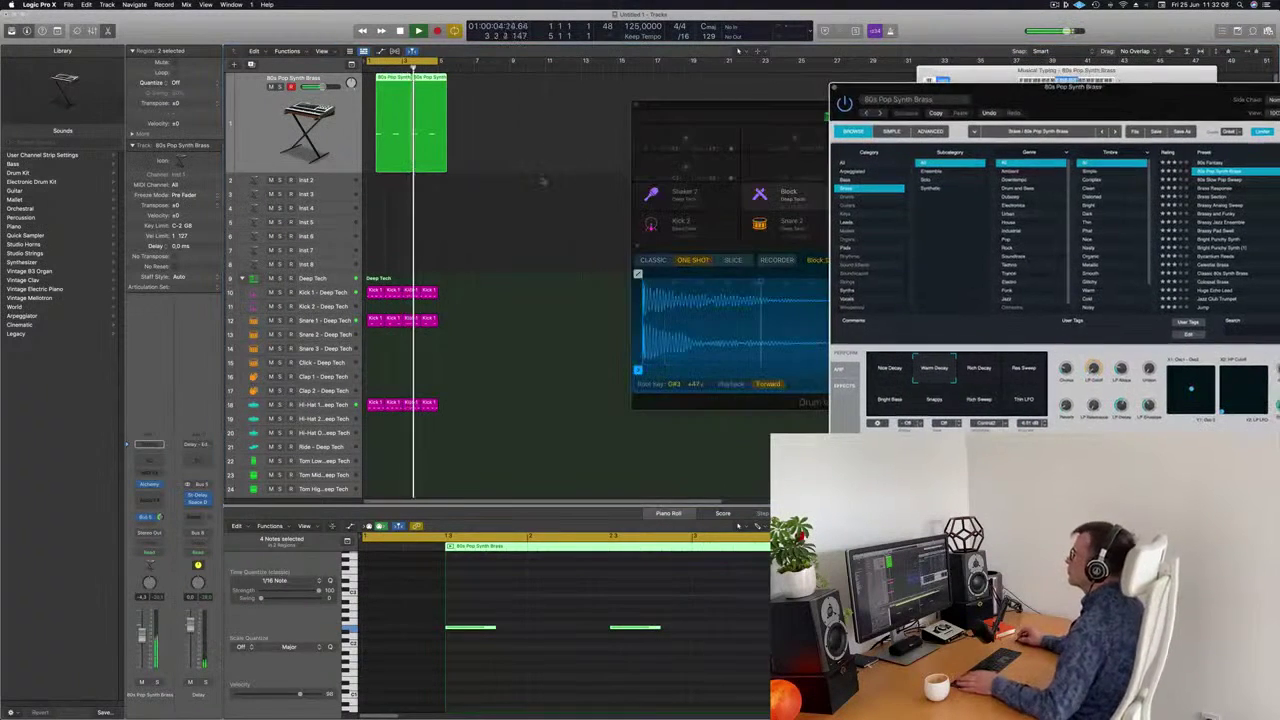
pyautogui.click(566, 111)
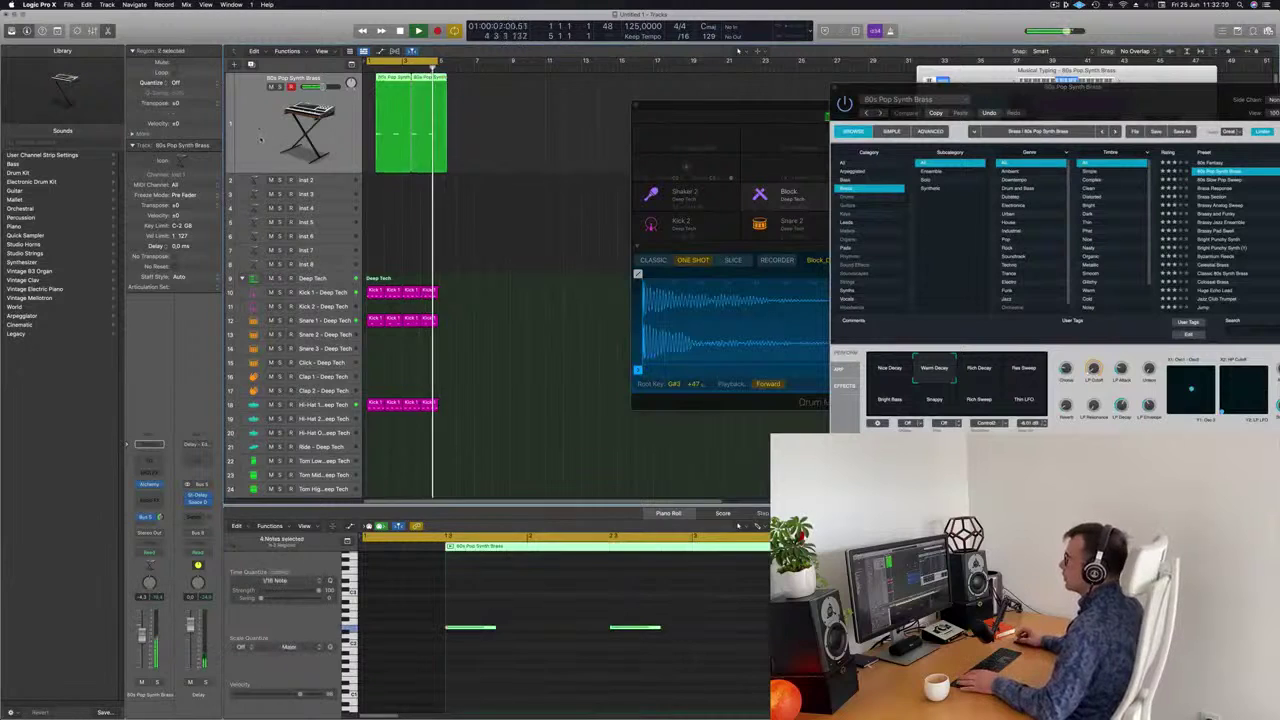
# Duplicate the brass track with its settings and copy its first region onto the new track at bar 1
pyautogui.click(252, 64)
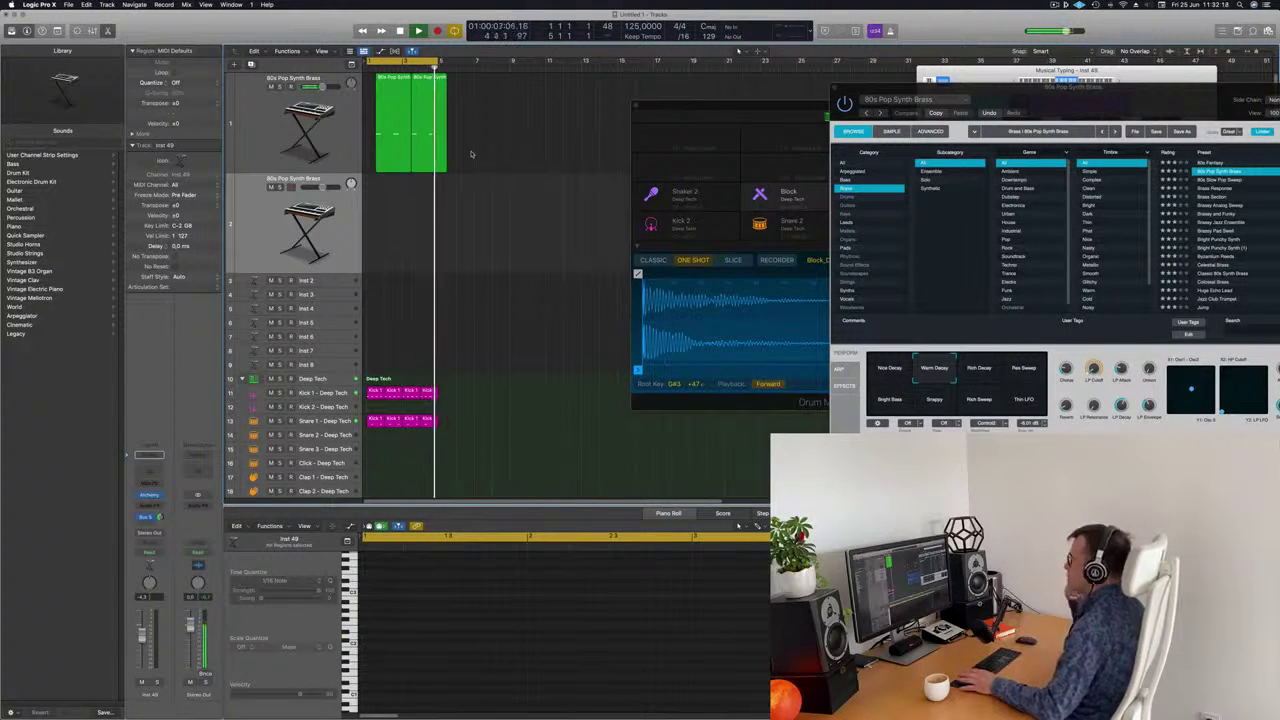
pyautogui.click(394, 147)
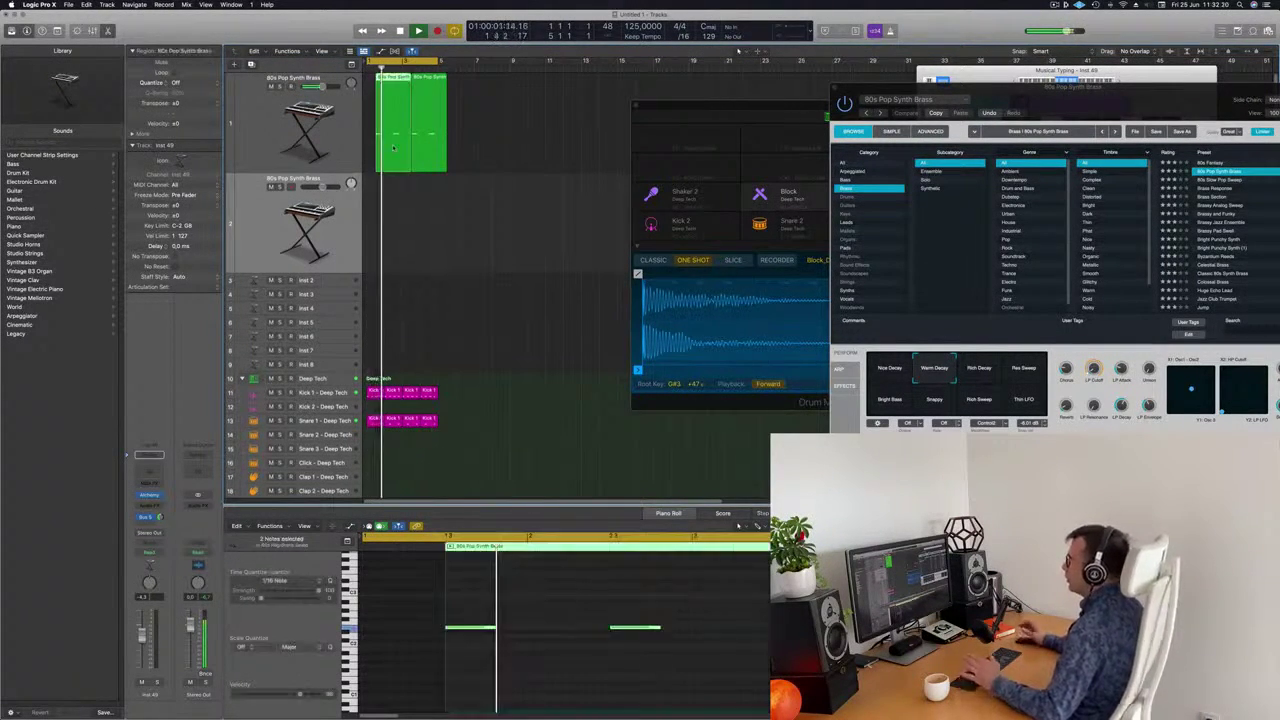
pyautogui.moveTo(394, 147); pyautogui.dragTo(383, 207)
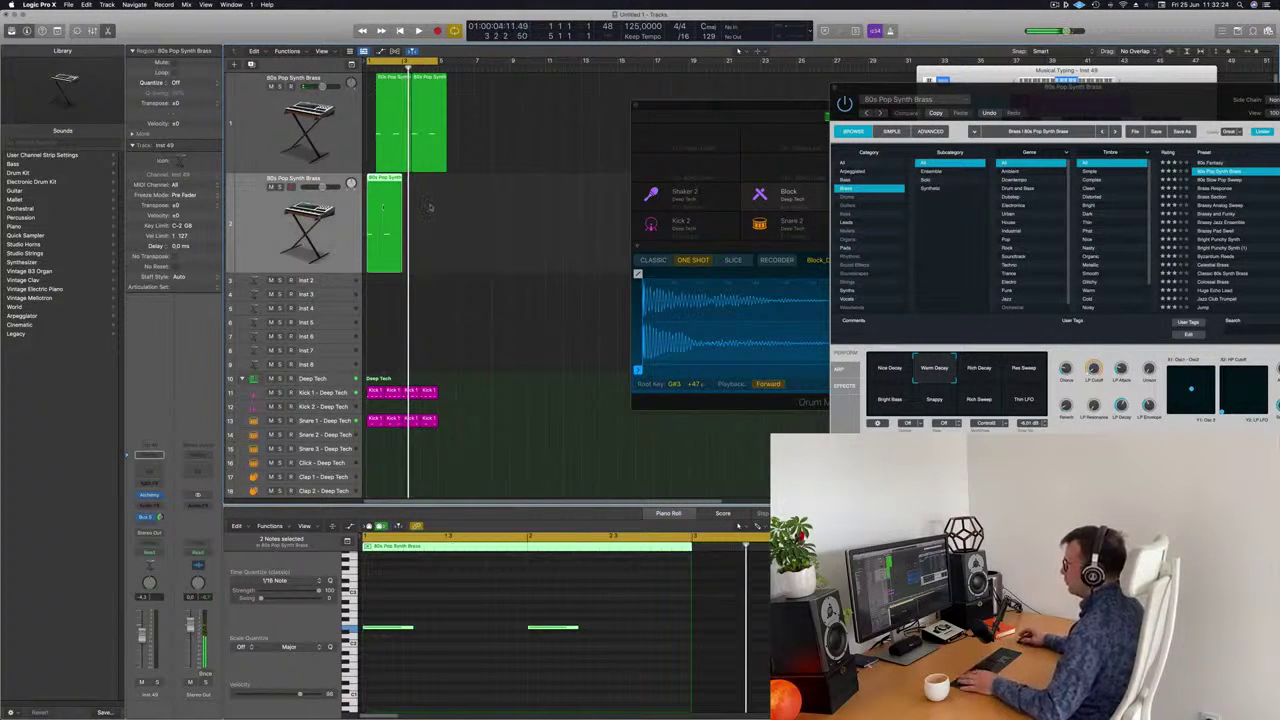
pyautogui.press('space')
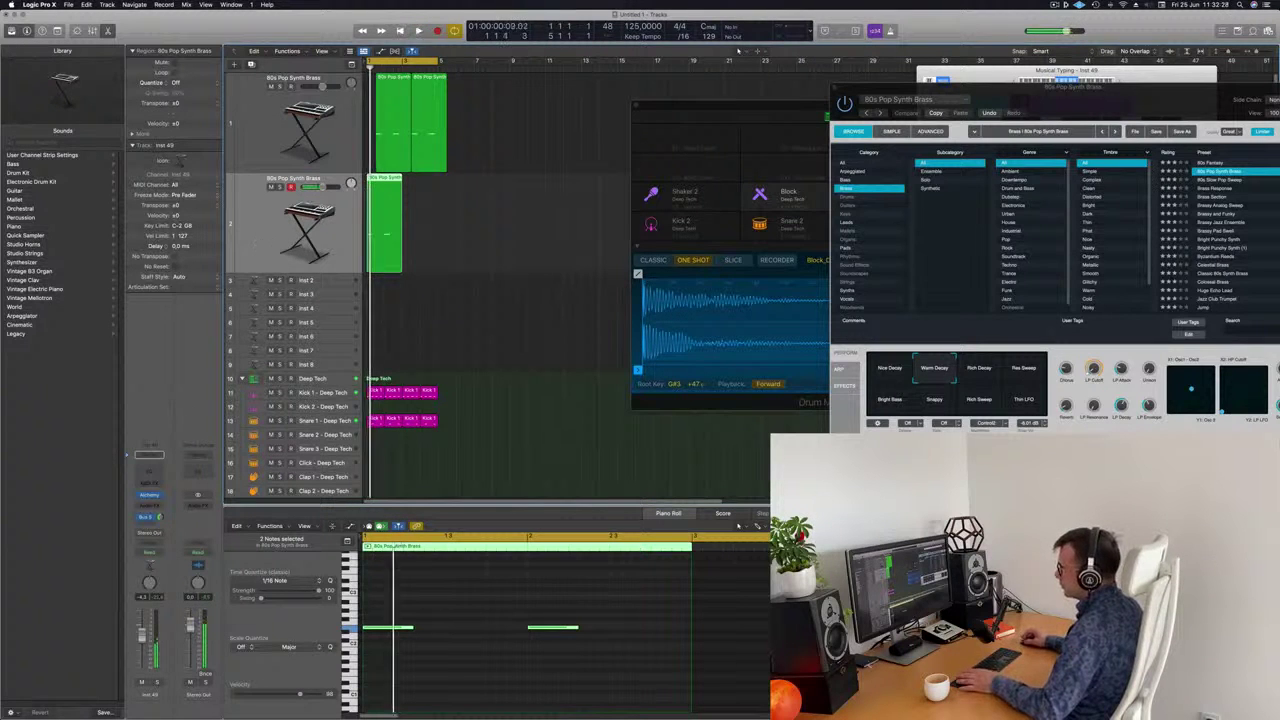
# Load the Alpha Pad preset from Alchemy's Strings category on the duplicated track and lower the track's volume
pyautogui.click(147, 494)
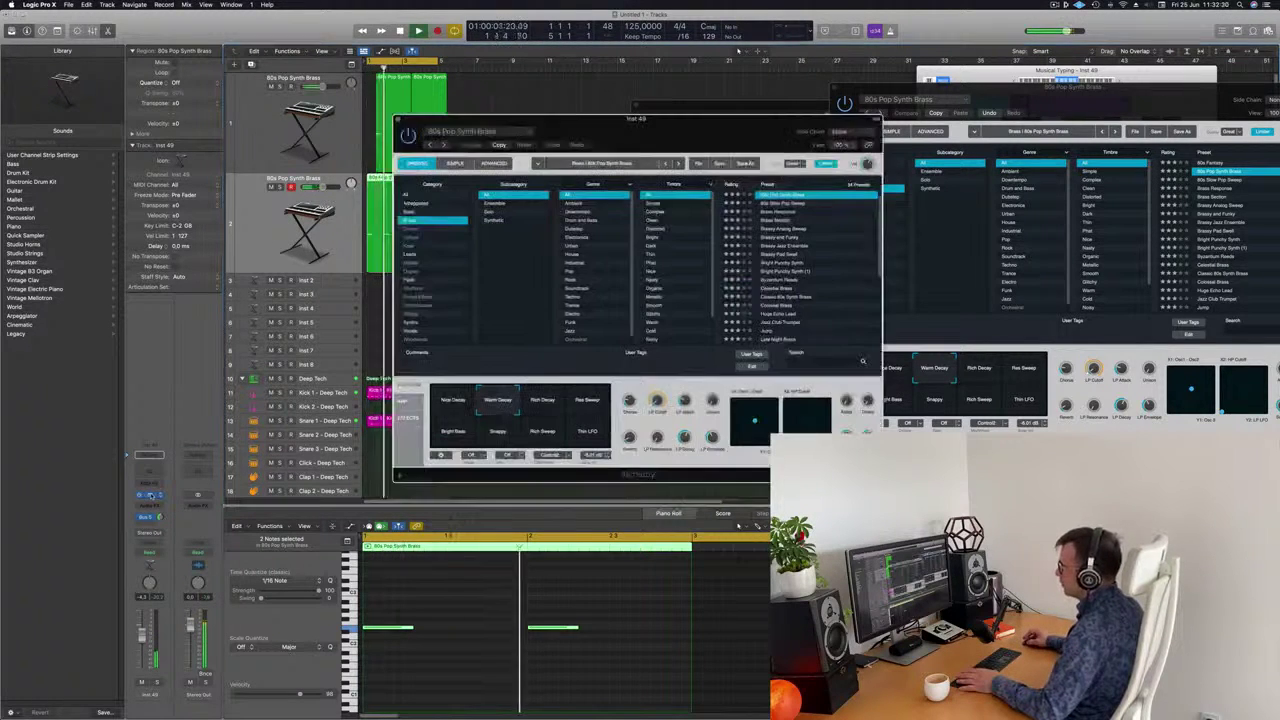
pyautogui.moveTo(689, 140); pyautogui.dragTo(656, 156)
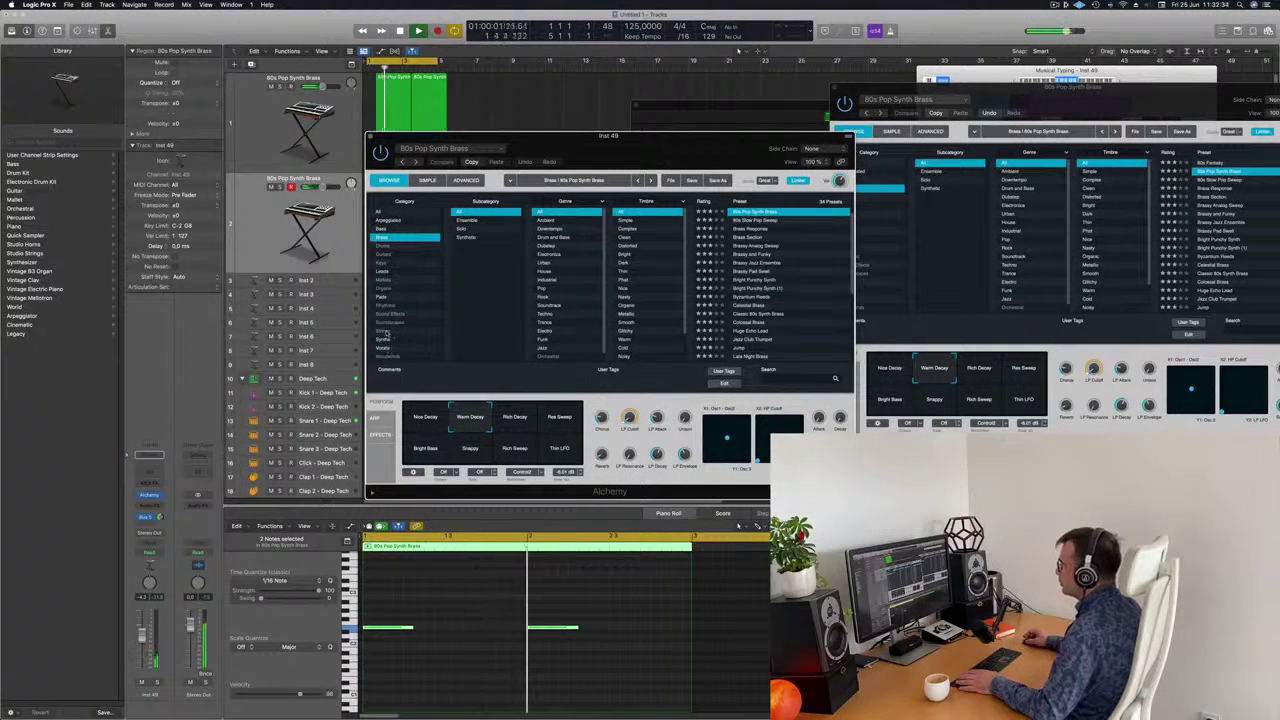
pyautogui.click(400, 330)
pyautogui.press('space')
pyautogui.press('space')
pyautogui.press('space')
pyautogui.moveTo(729, 157); pyautogui.dragTo(754, 92)
pyautogui.click(729, 202)
pyautogui.press('space')
pyautogui.press('space')
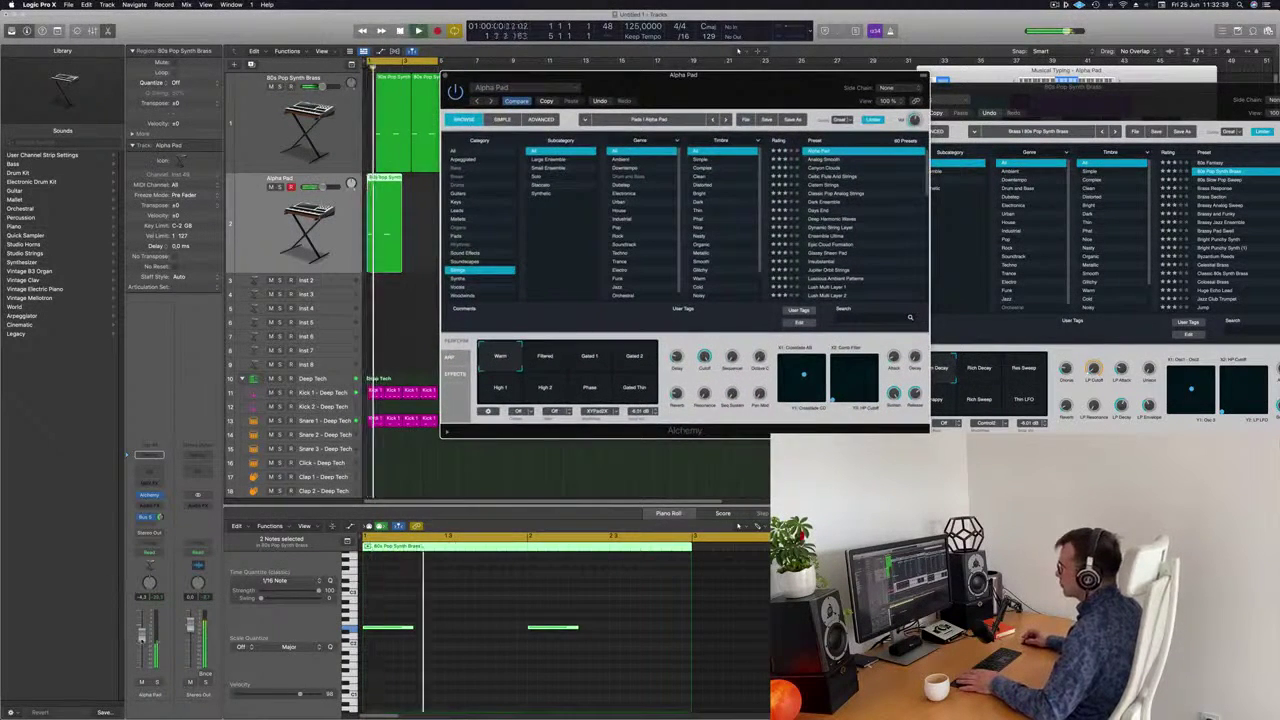
pyautogui.moveTo(142, 643); pyautogui.dragTo(142, 648)
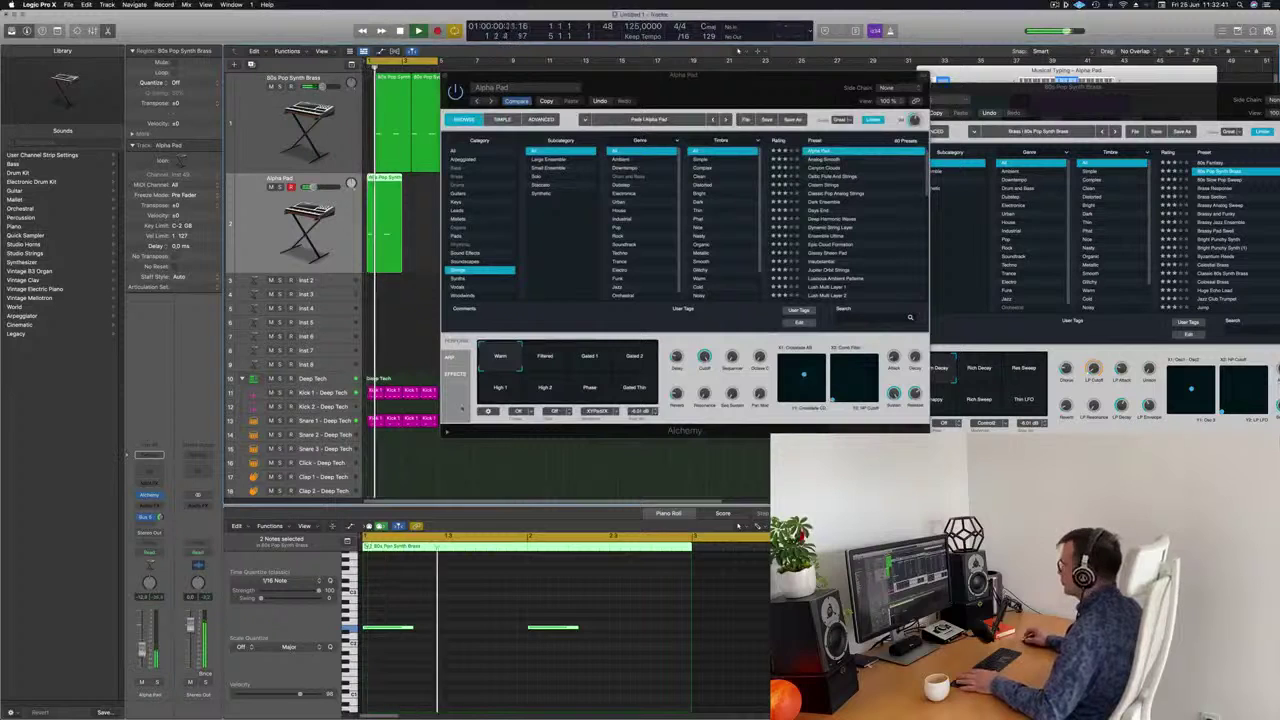
# Audition other Strings presets during playback, from Analog Smooth through Days End, plus Mellotron Violins and Massiveness
pyautogui.click(837, 160)
pyautogui.press('space')
pyautogui.press('space')
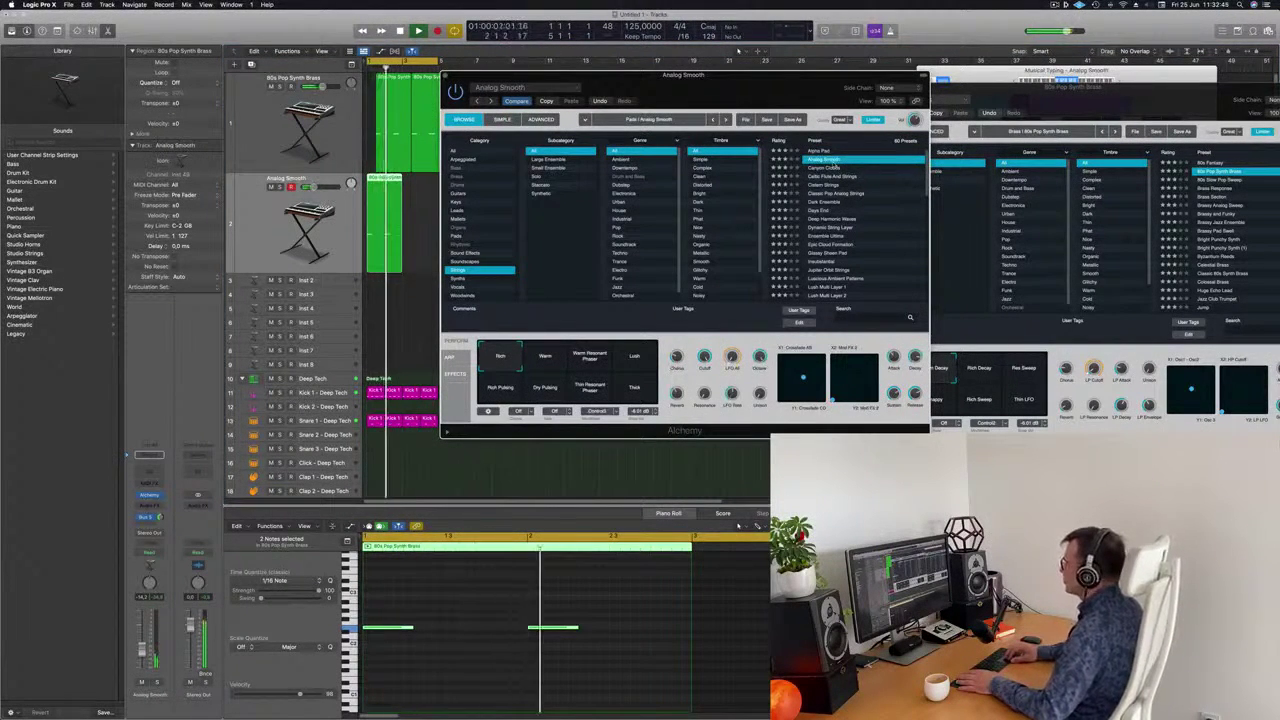
pyautogui.click(835, 168)
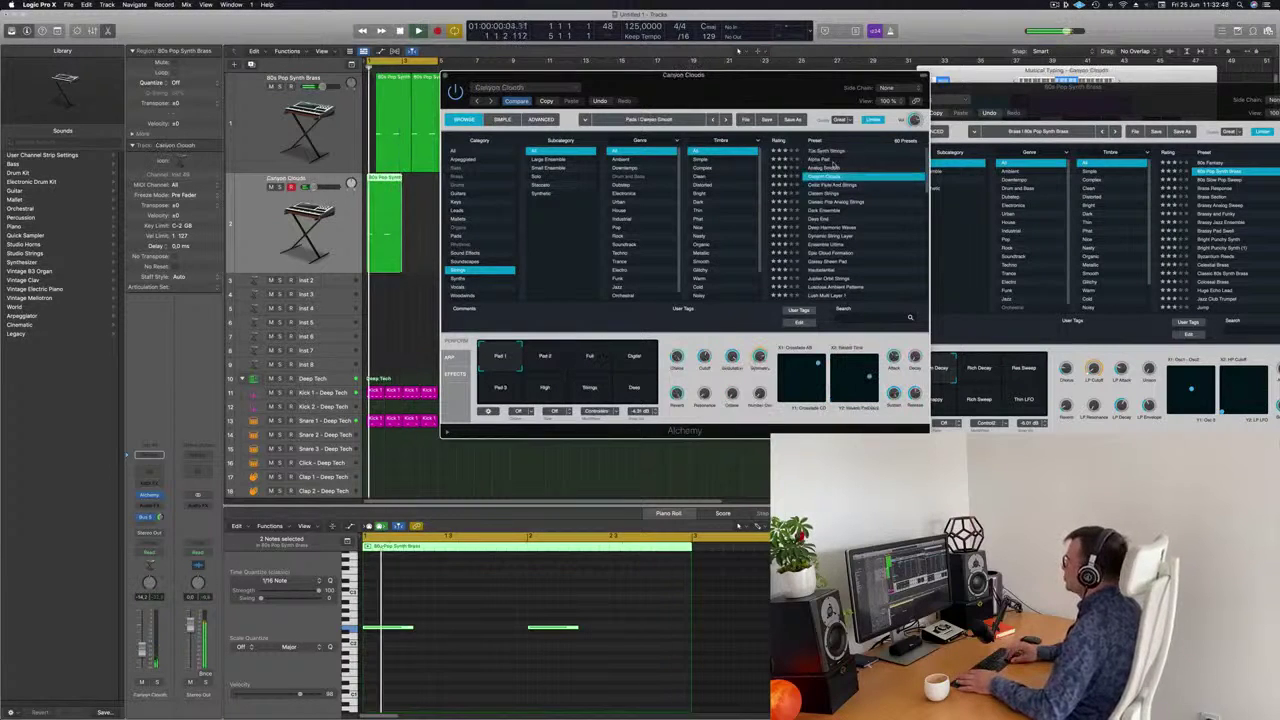
pyautogui.press('Down')
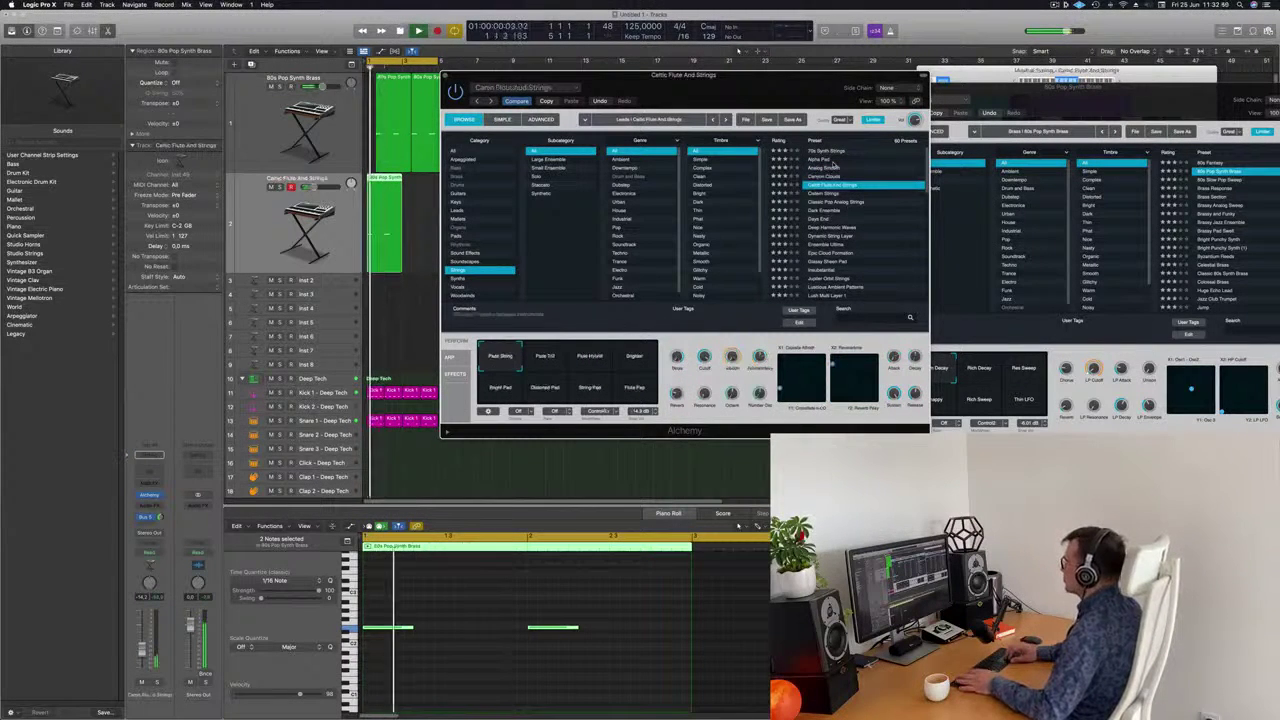
pyautogui.press('Down')
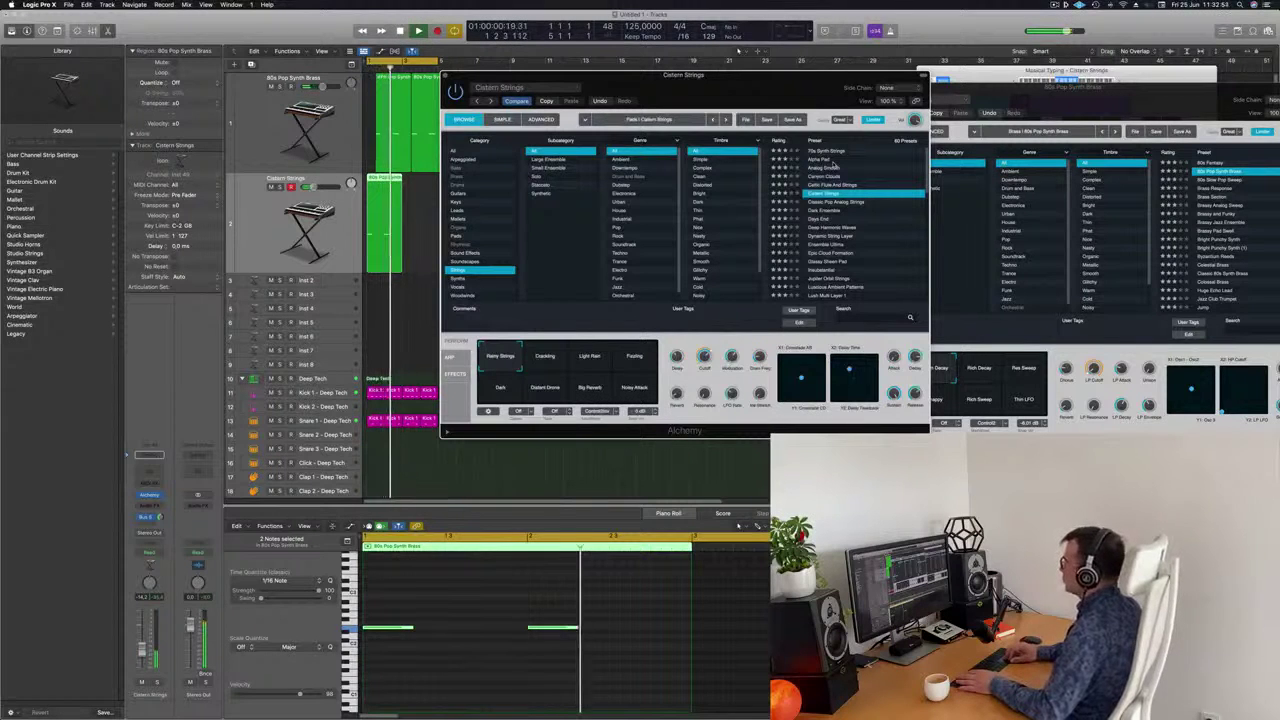
pyautogui.press('Down')
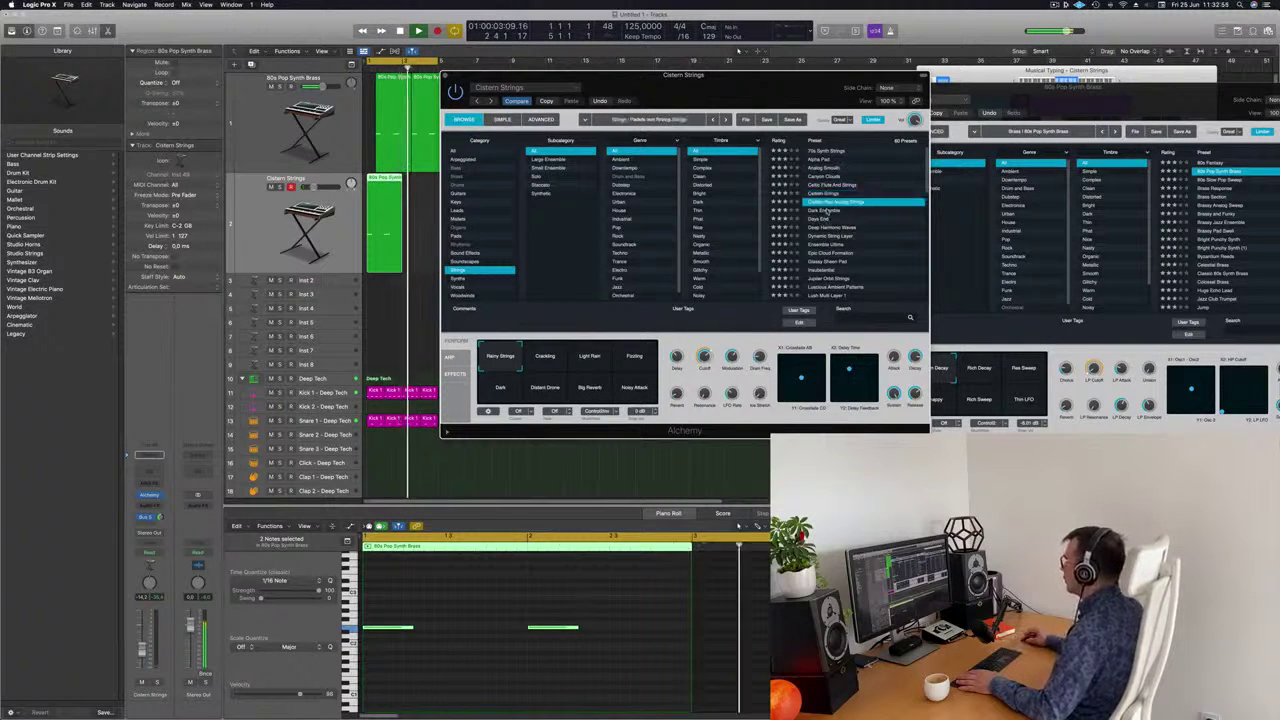
pyautogui.press('Down')
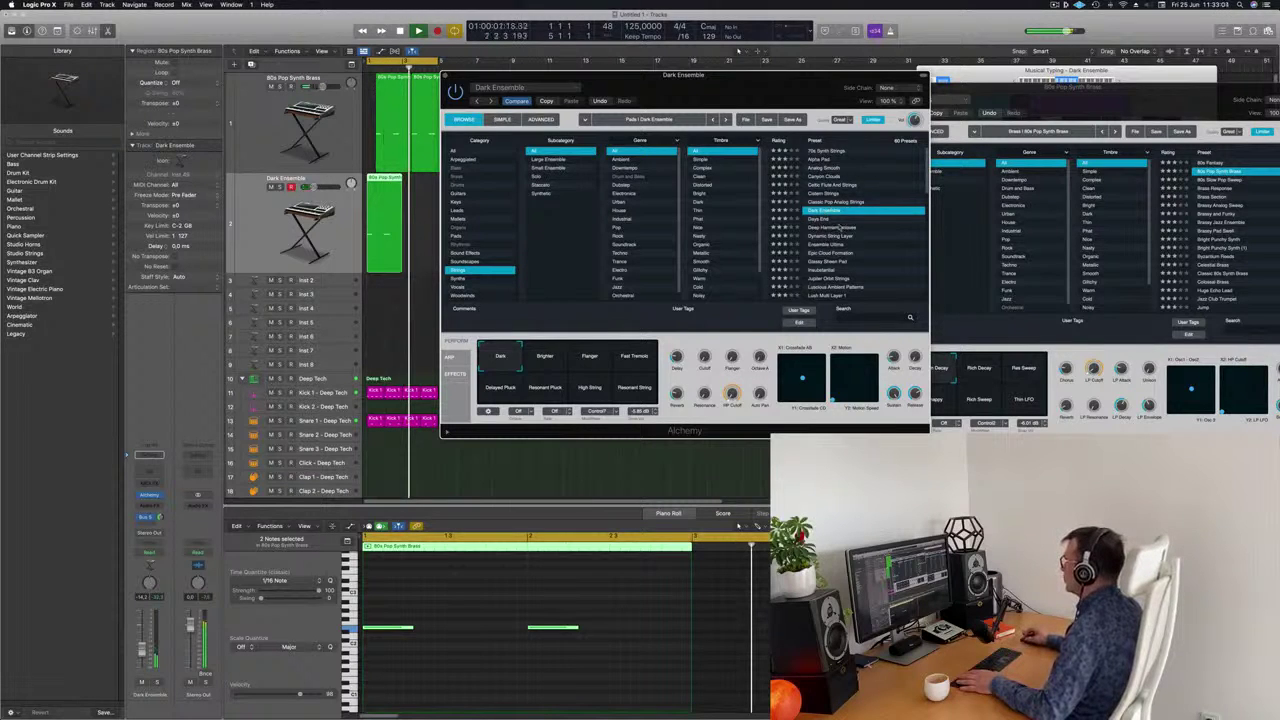
pyautogui.press('Down')
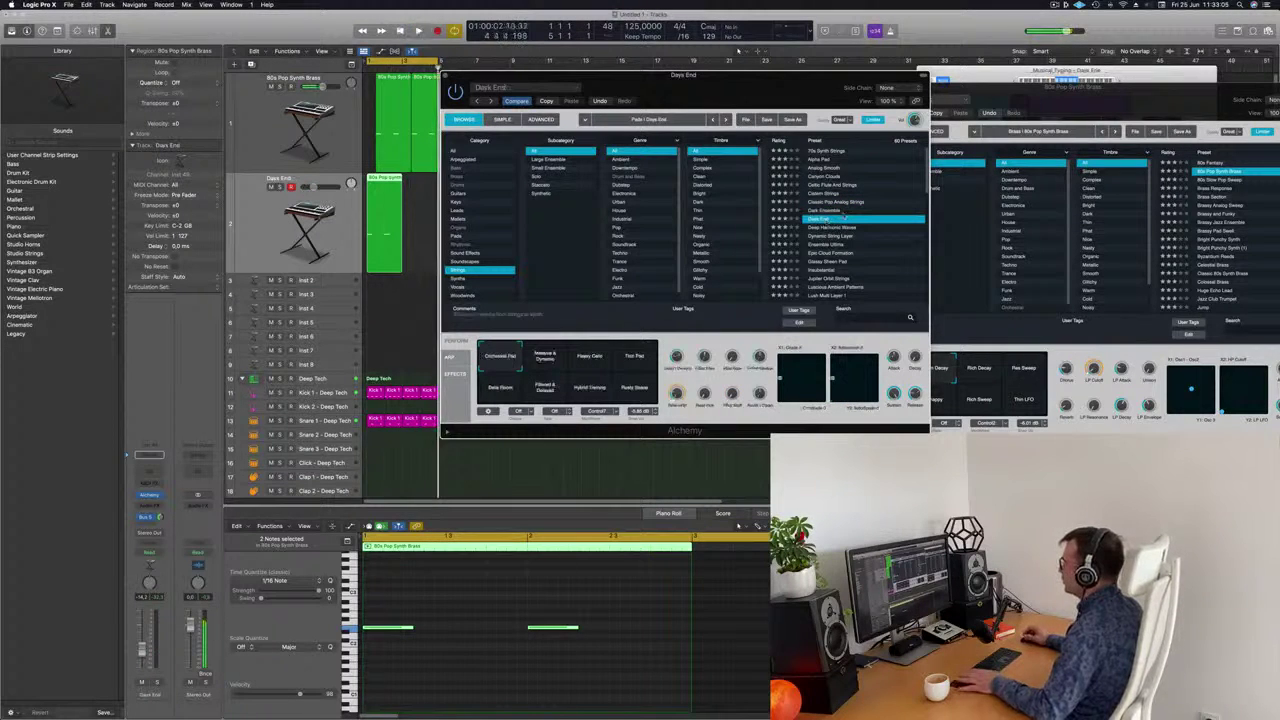
pyautogui.scroll(-5, 859, 208)
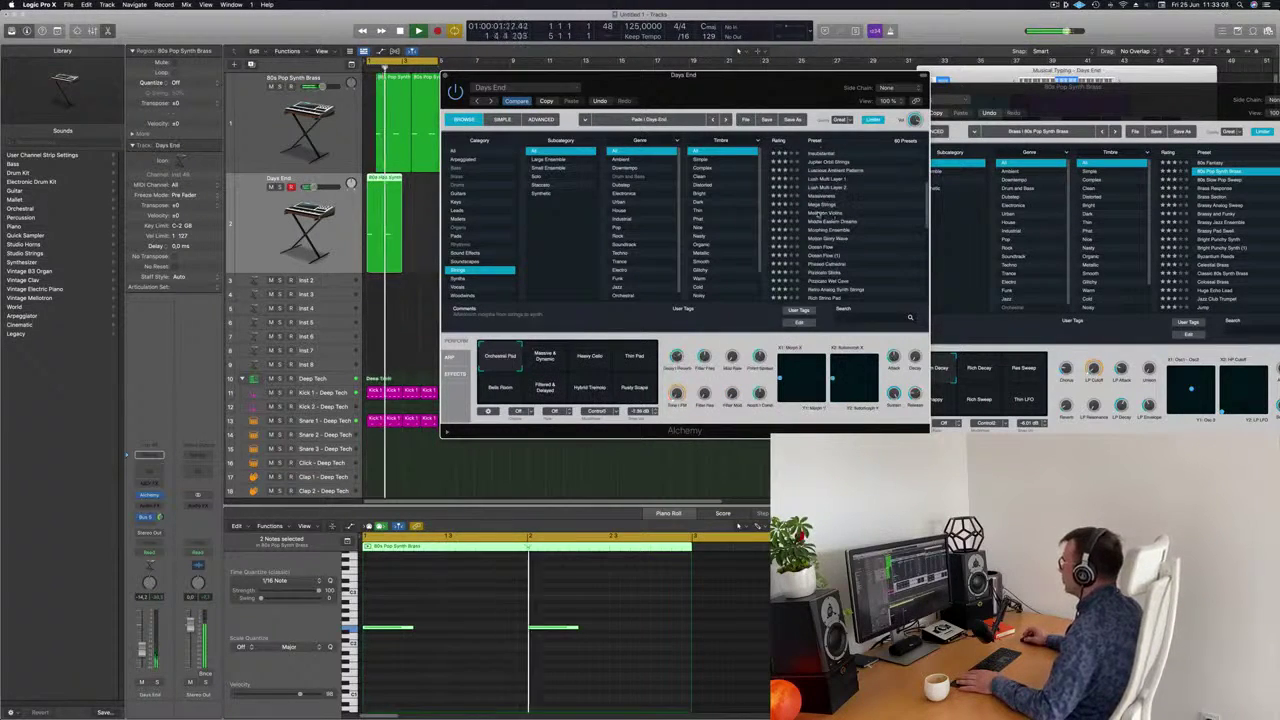
pyautogui.click(820, 213)
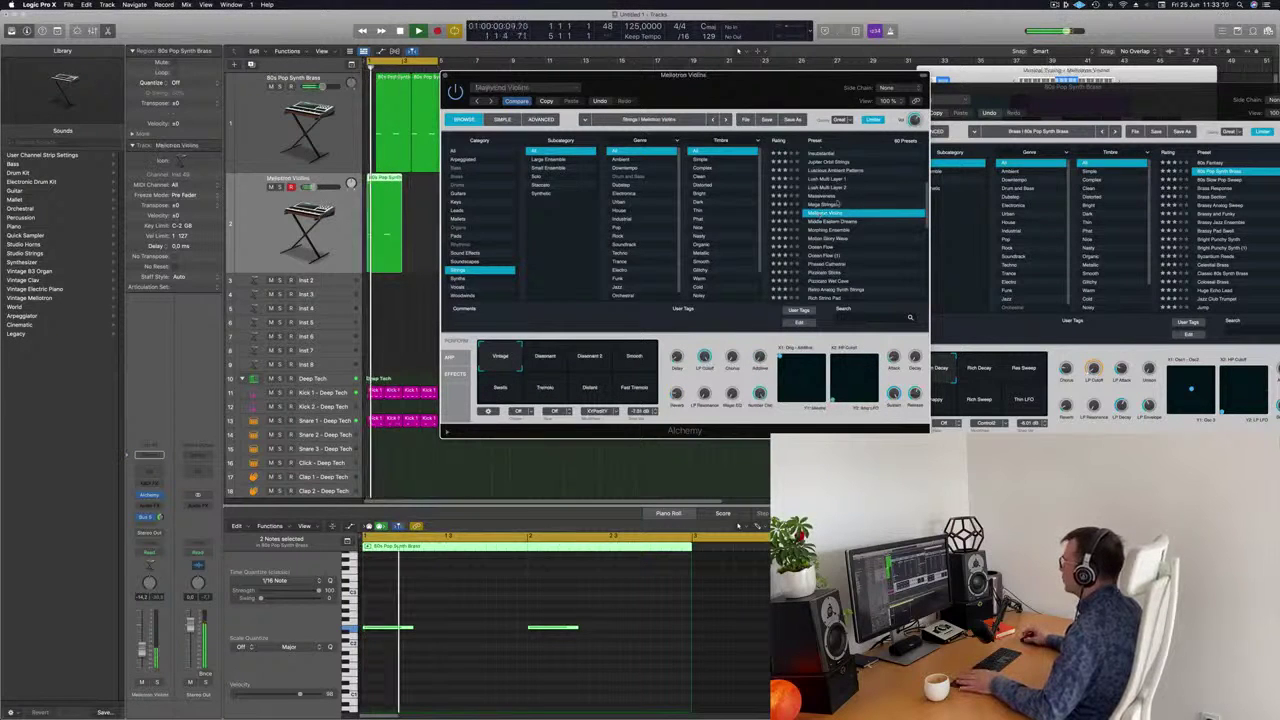
pyautogui.click(825, 197)
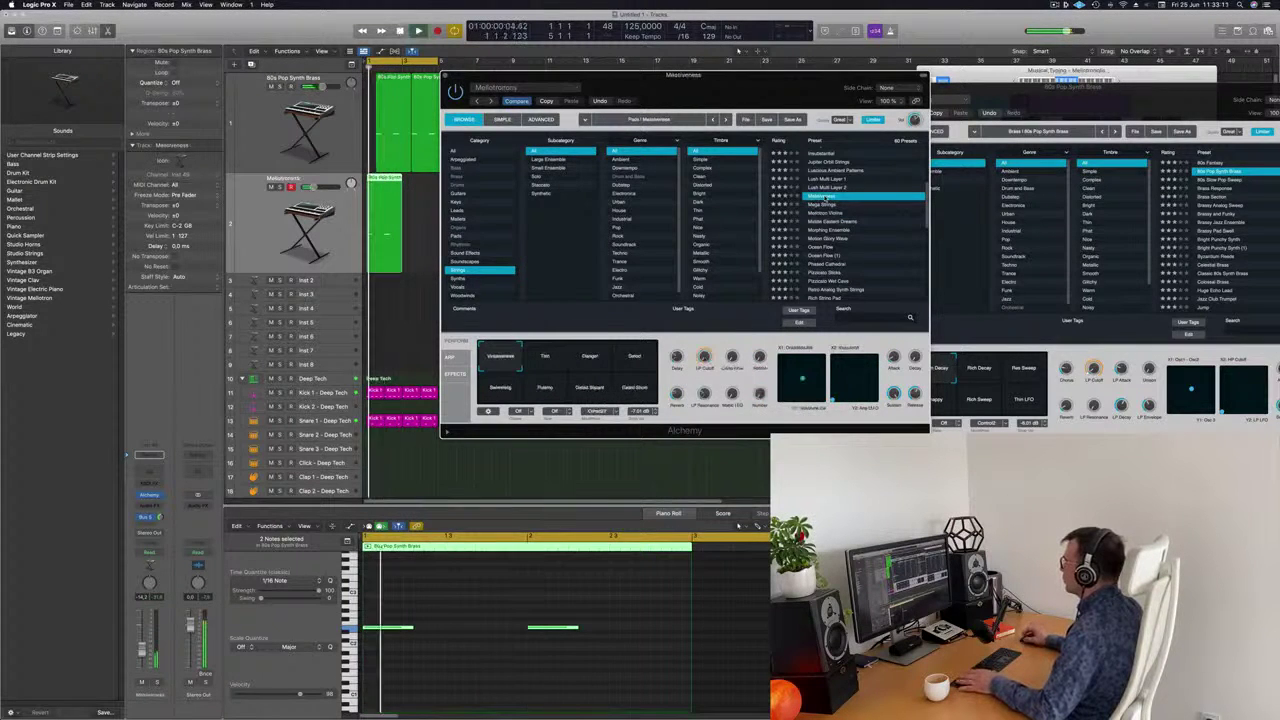
# Load the Pizzicato Sticks preset in Alchemy on the duplicated track
pyautogui.moveTo(760, 87); pyautogui.dragTo(876, 79)
pyautogui.scroll(-2, 978, 214)
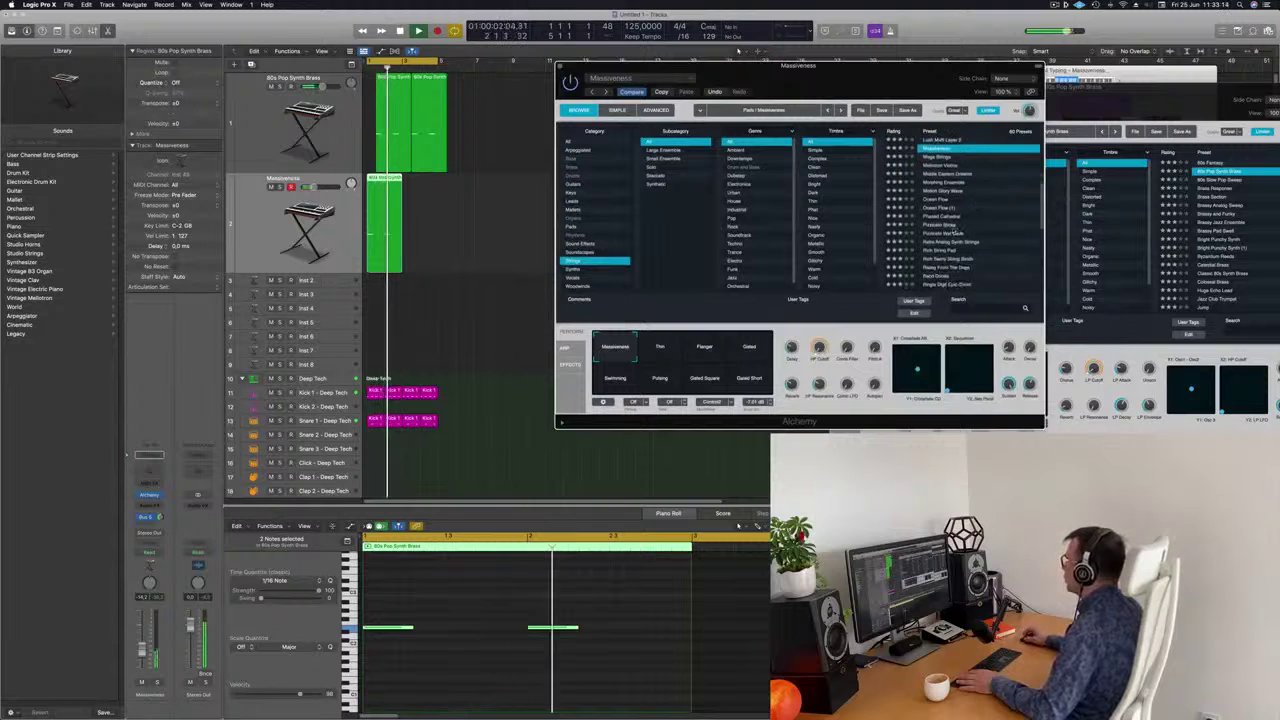
pyautogui.click(942, 225)
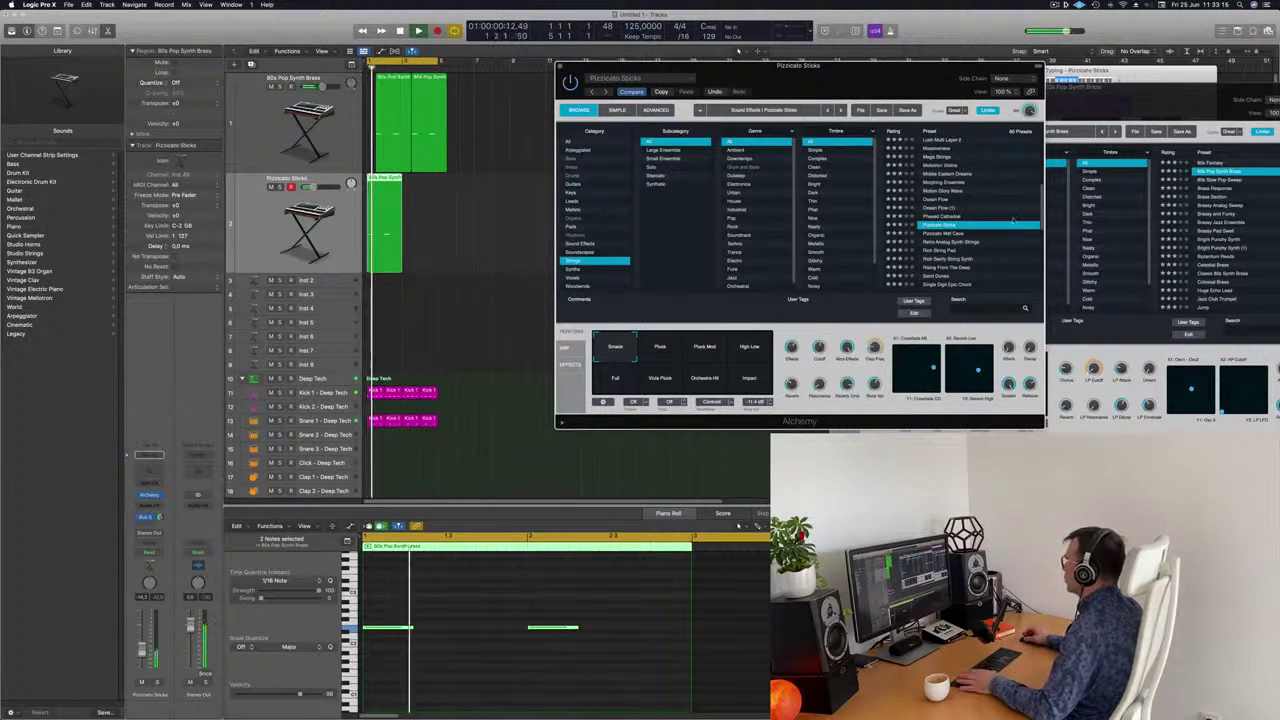
# Shorten the two notes in the Pizzicato Sticks region and add a copy shortly after each one, then play back
pyautogui.moveTo(894, 88); pyautogui.dragTo(914, 85)
pyautogui.moveTo(397, 601)
pyautogui.mouseDown()
pyautogui.moveTo(562, 672)
pyautogui.moveTo(547, 633)
pyautogui.moveTo(588, 659)
pyautogui.moveTo(552, 636)
pyautogui.moveTo(573, 631)
pyautogui.moveTo(550, 629)
pyautogui.moveTo(571, 632)
pyautogui.mouseUp()
pyautogui.press('space')
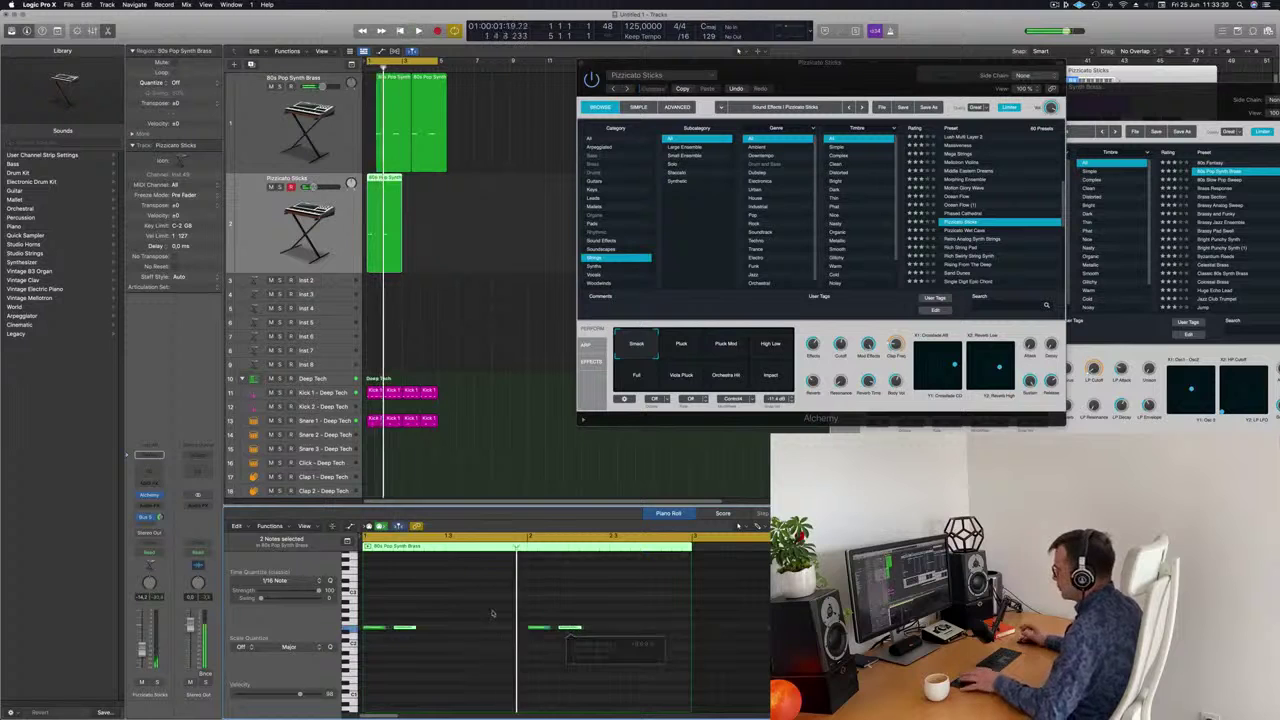
# Repeat the two-bar Pizzicato Sticks region once so the part fills all four bars
pyautogui.press('super+Left')
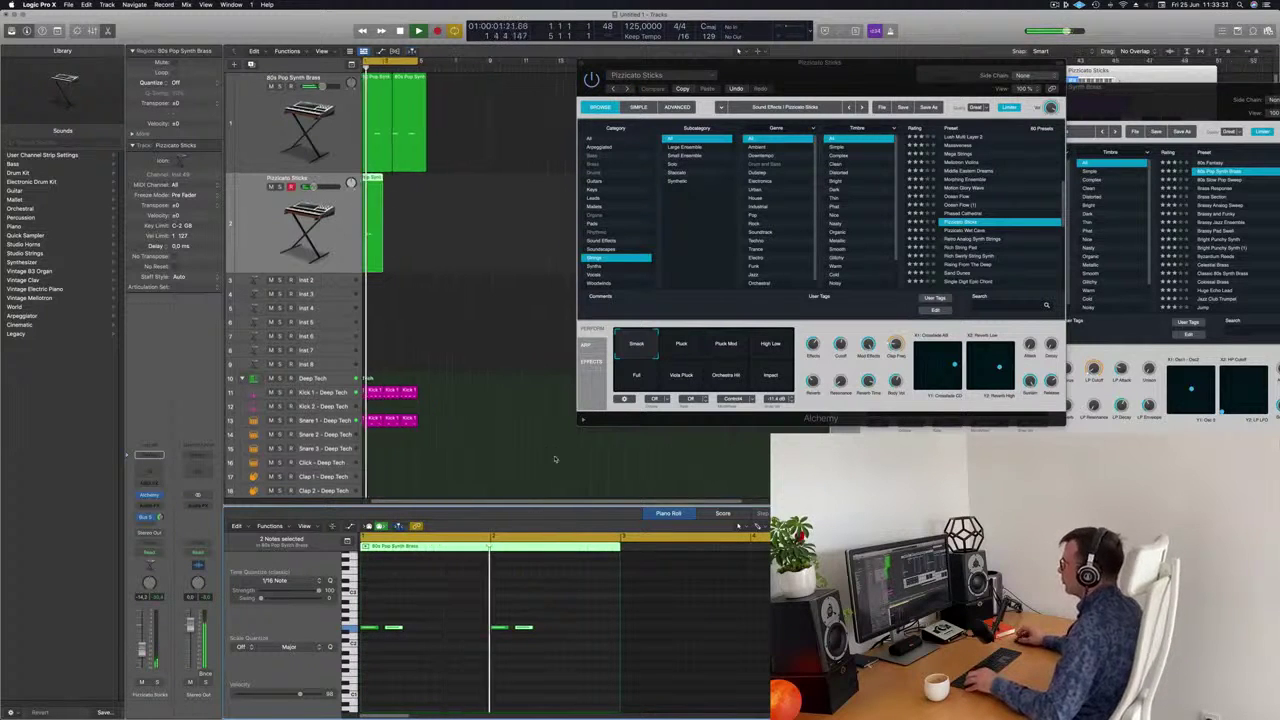
pyautogui.moveTo(850, 75); pyautogui.dragTo(963, 105)
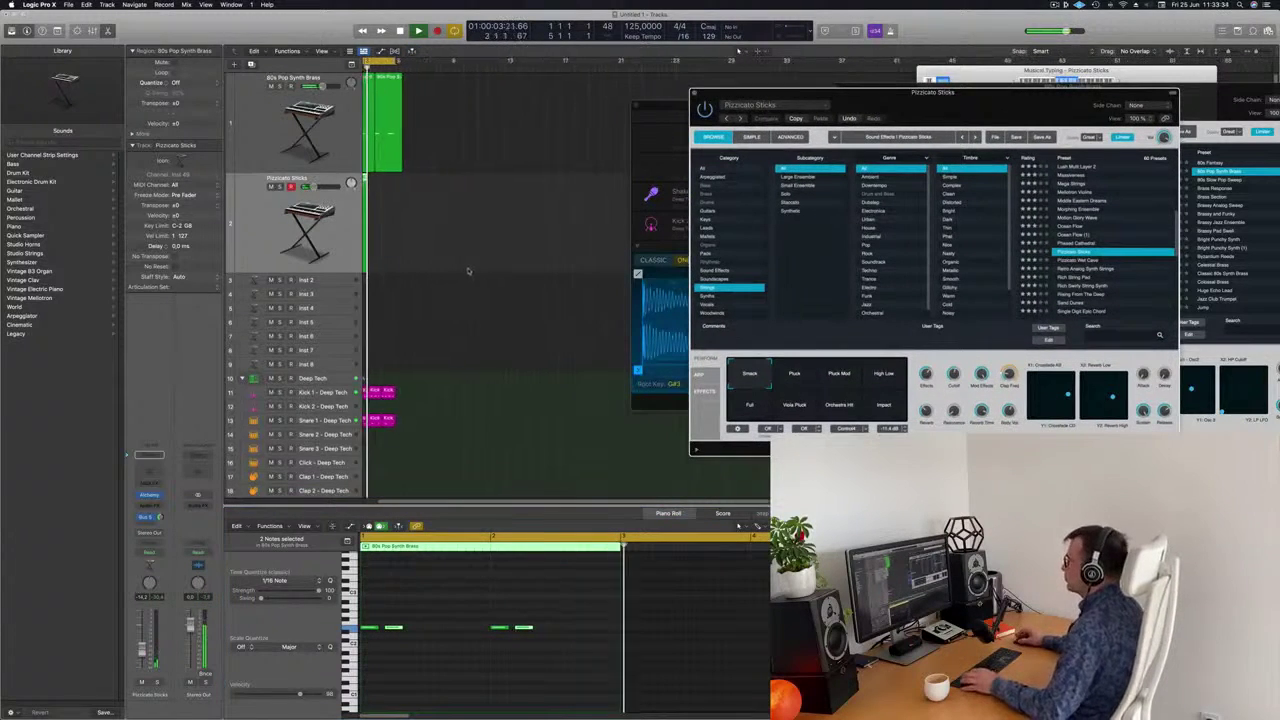
pyautogui.moveTo(378, 220); pyautogui.dragTo(376, 219)
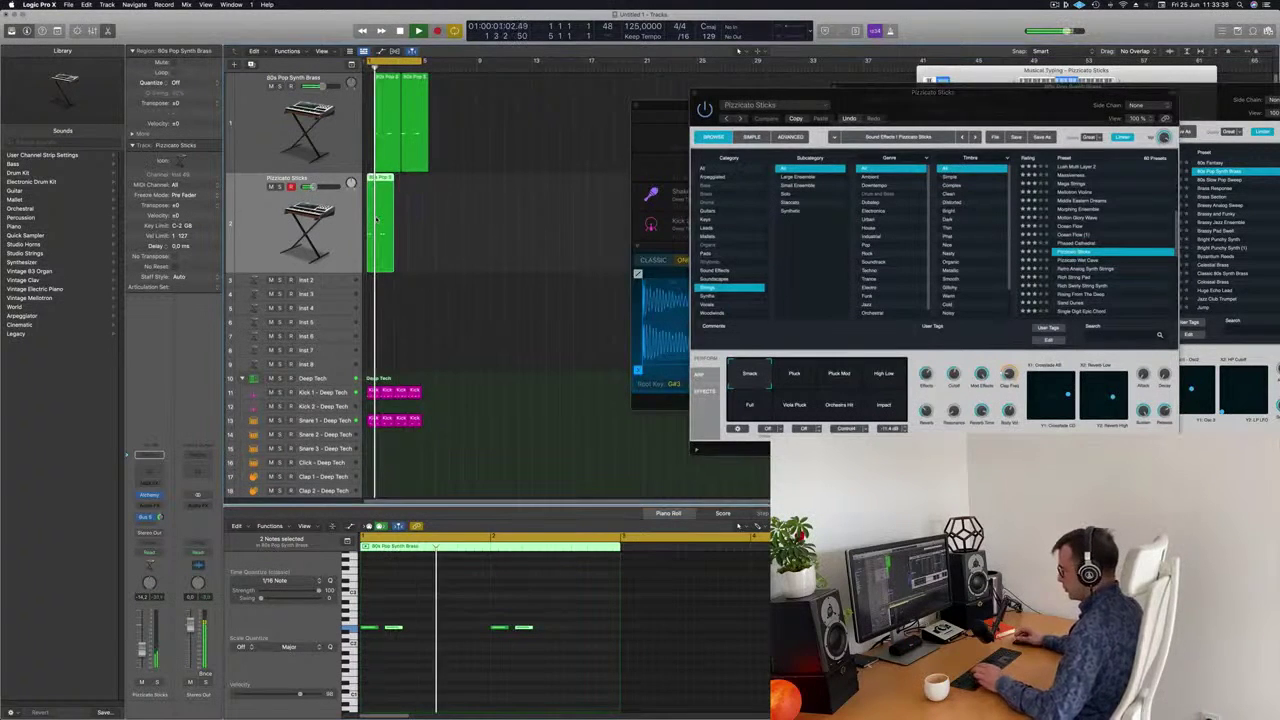
pyautogui.click(422, 263)
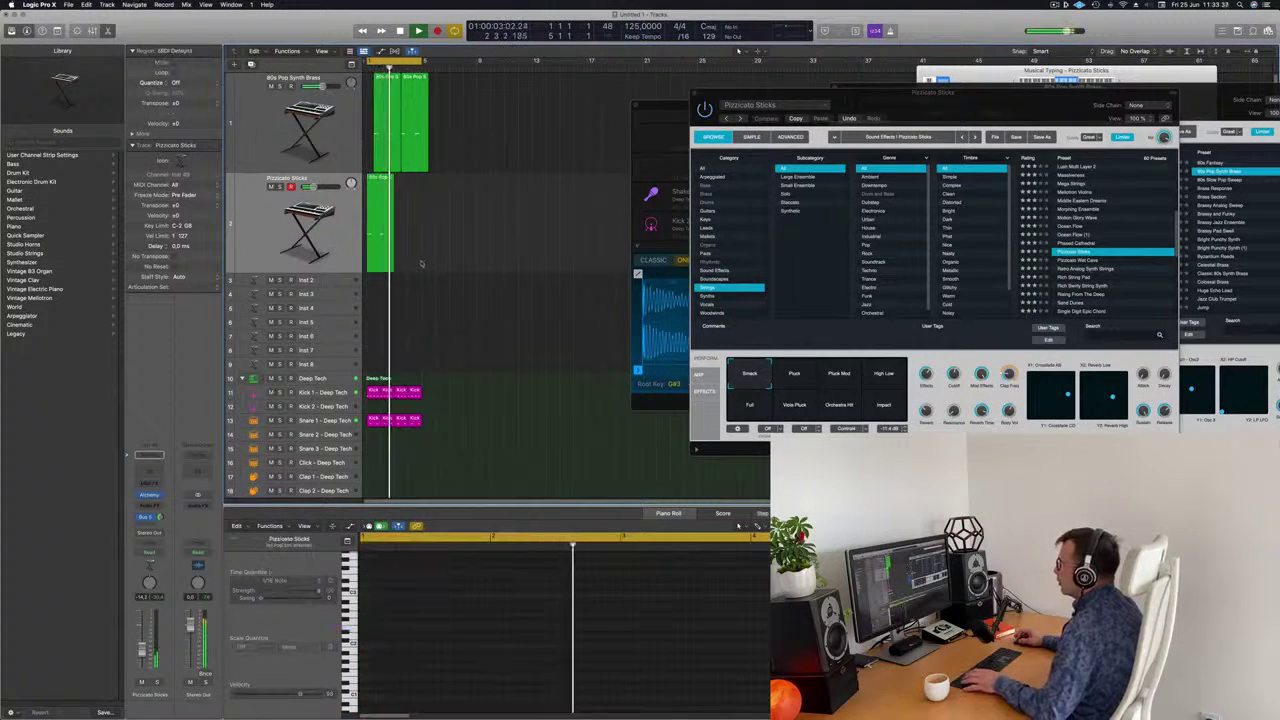
pyautogui.press('super+Right')
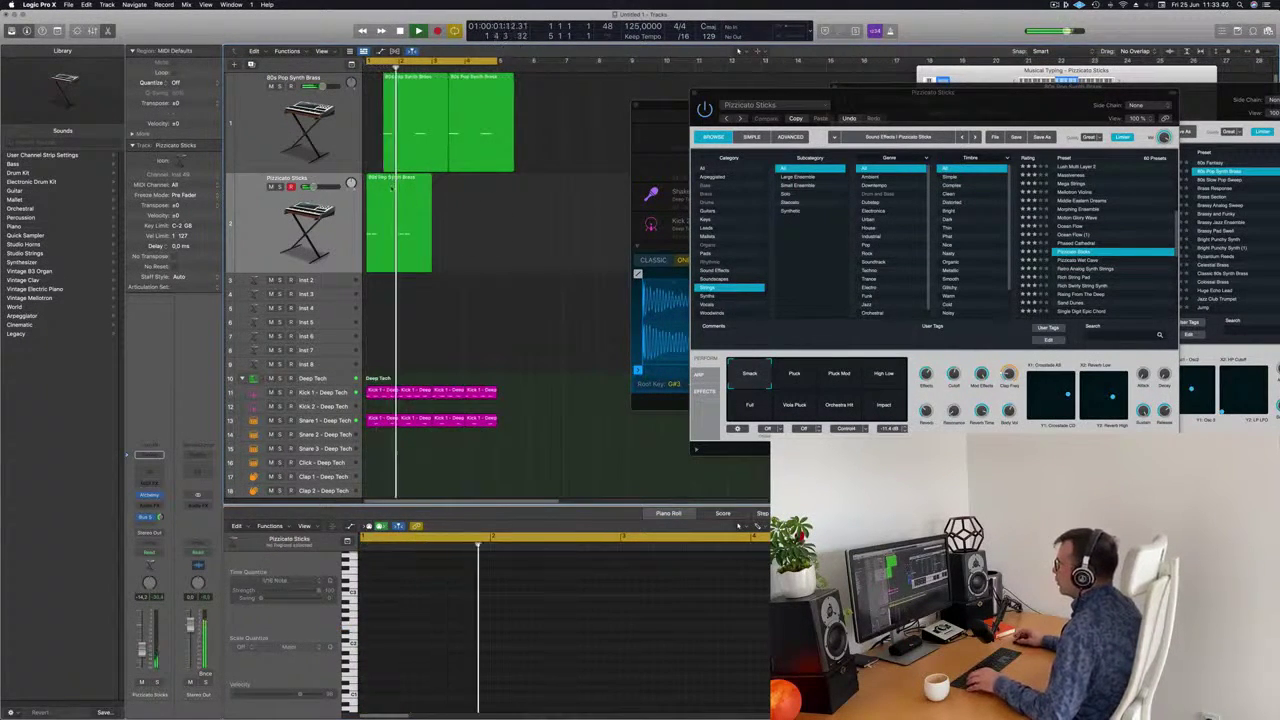
pyautogui.click(392, 188)
pyautogui.press('super+r')
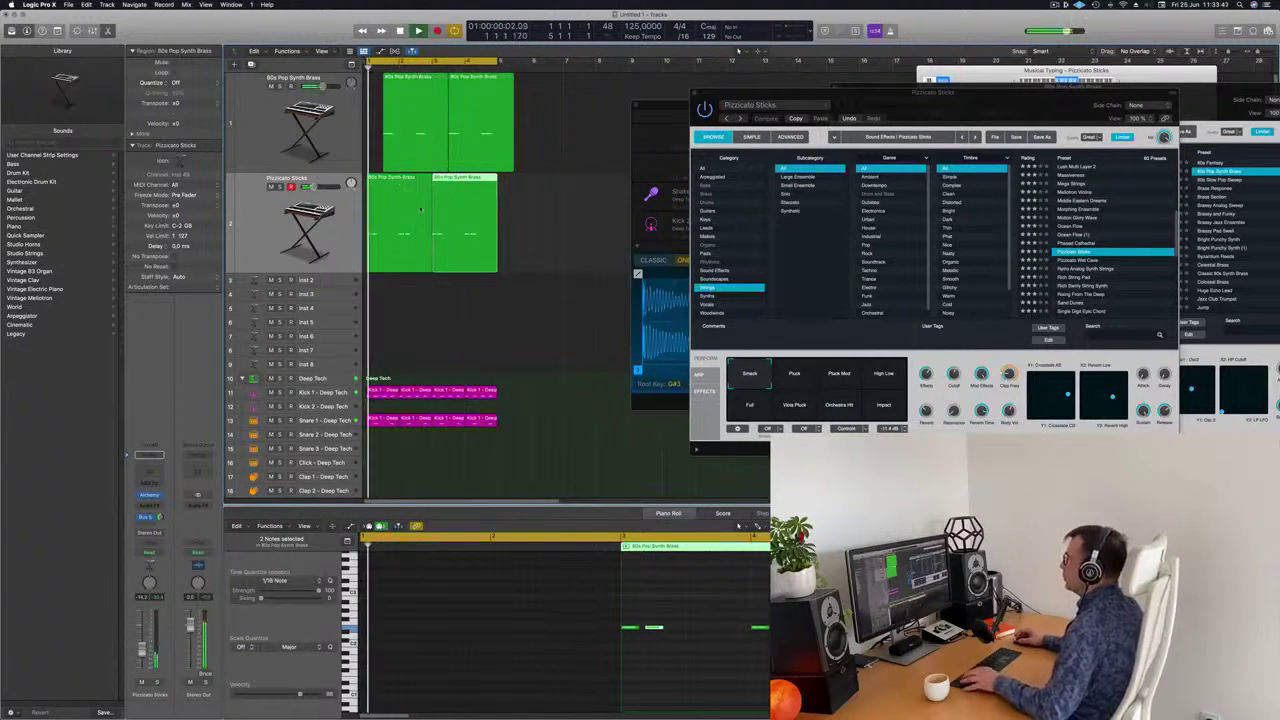
# Clear the view of the tracks by closing the Pizzicato Sticks instrument window and moving the Drum Machine Designer window aside
pyautogui.press('super+Left')
pyautogui.click(456, 283)
pyautogui.press('super+Up')
pyautogui.press('super+Up')
pyautogui.press('super+Up')
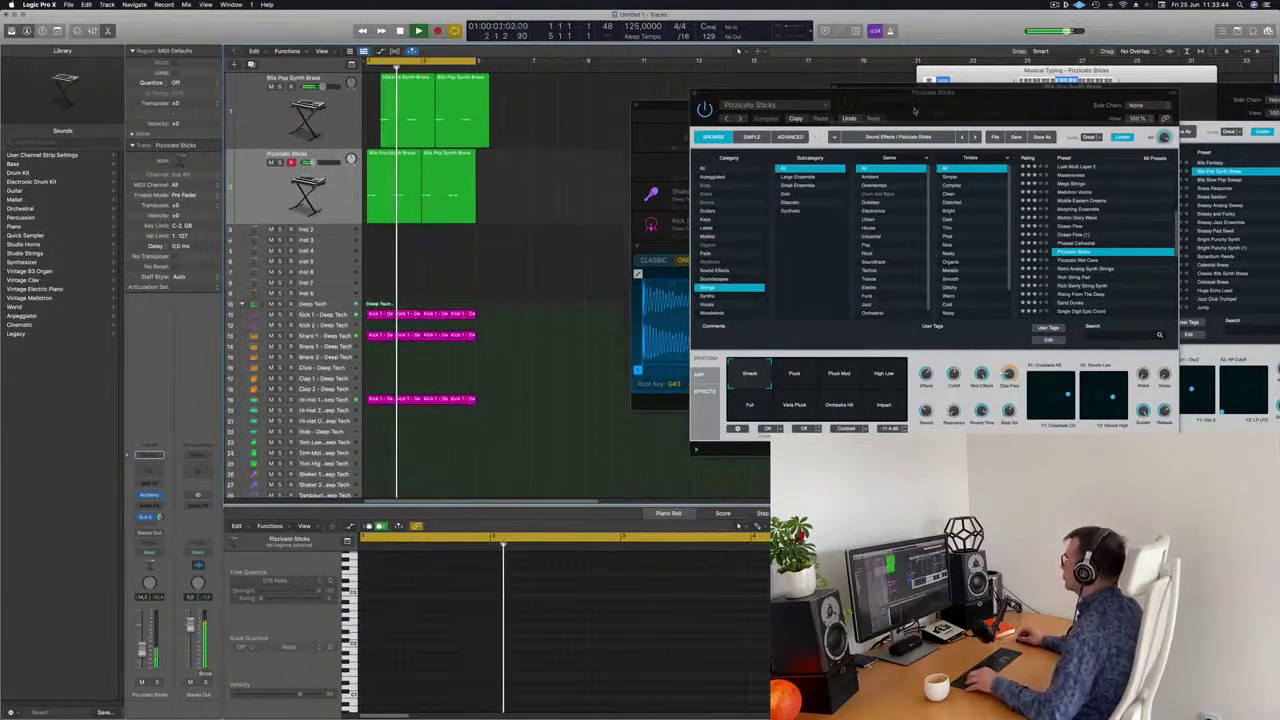
pyautogui.moveTo(870, 94); pyautogui.dragTo(650, 228)
pyautogui.click(476, 228)
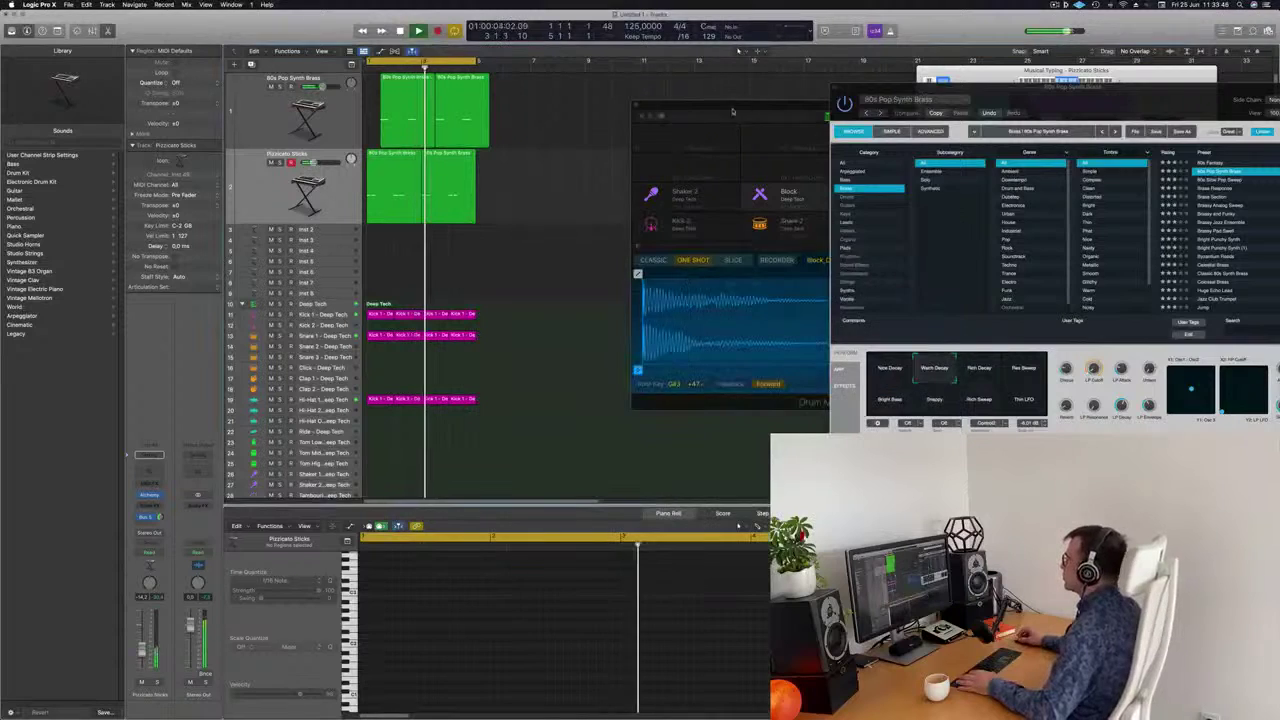
pyautogui.moveTo(724, 106); pyautogui.dragTo(928, 98)
pyautogui.press('super+Left')
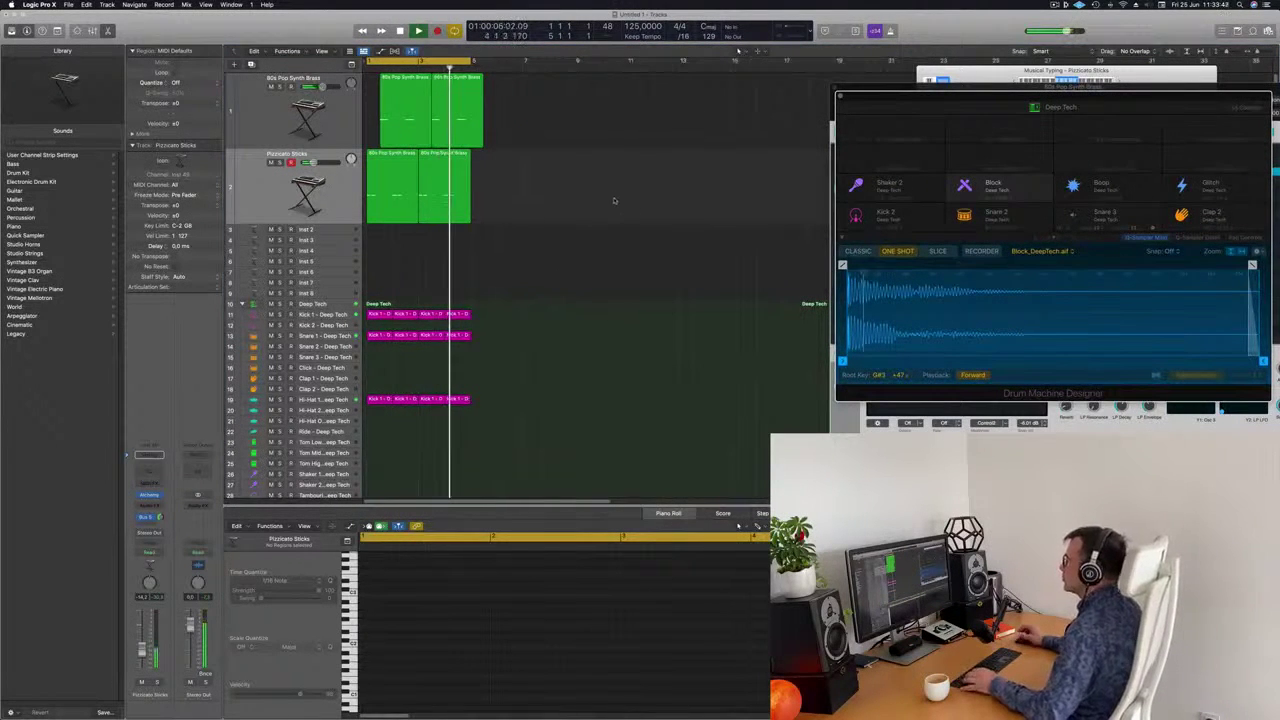
# Duplicate the 80s Pop Synth Brass track with its settings and move the new empty track above the original
pyautogui.click(300, 98)
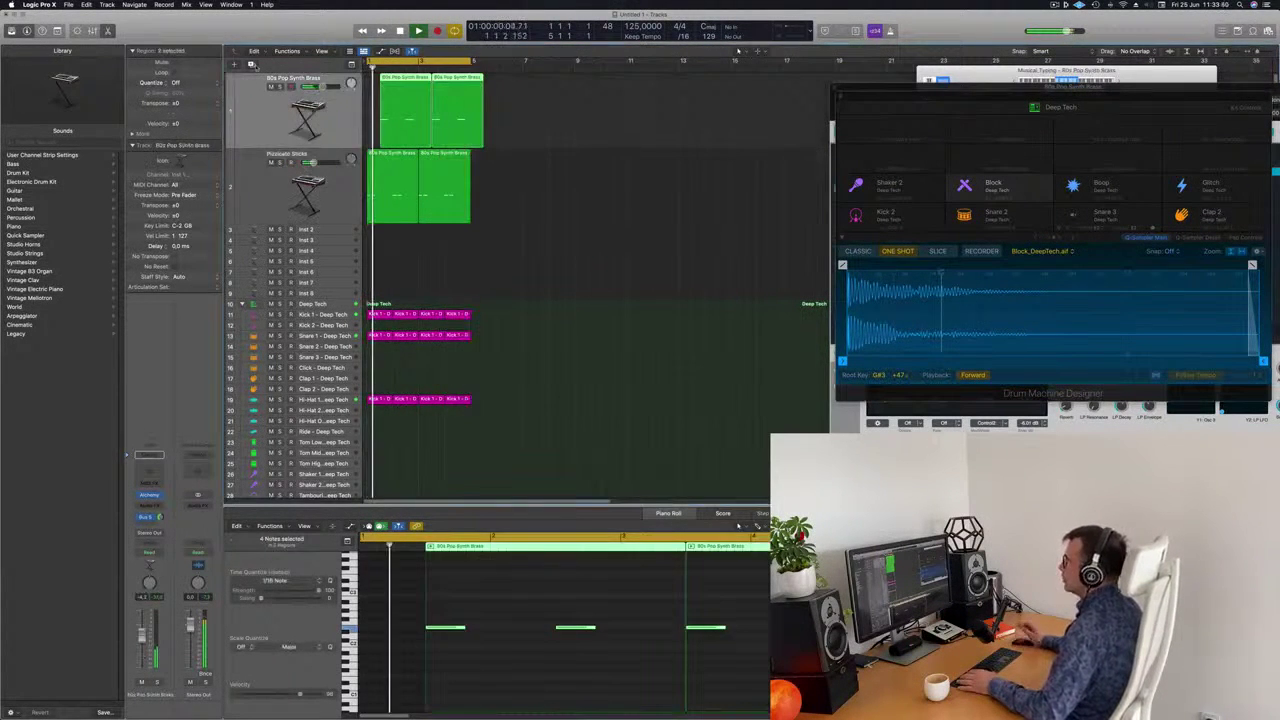
pyautogui.click(252, 65)
pyautogui.moveTo(346, 183); pyautogui.dragTo(340, 121)
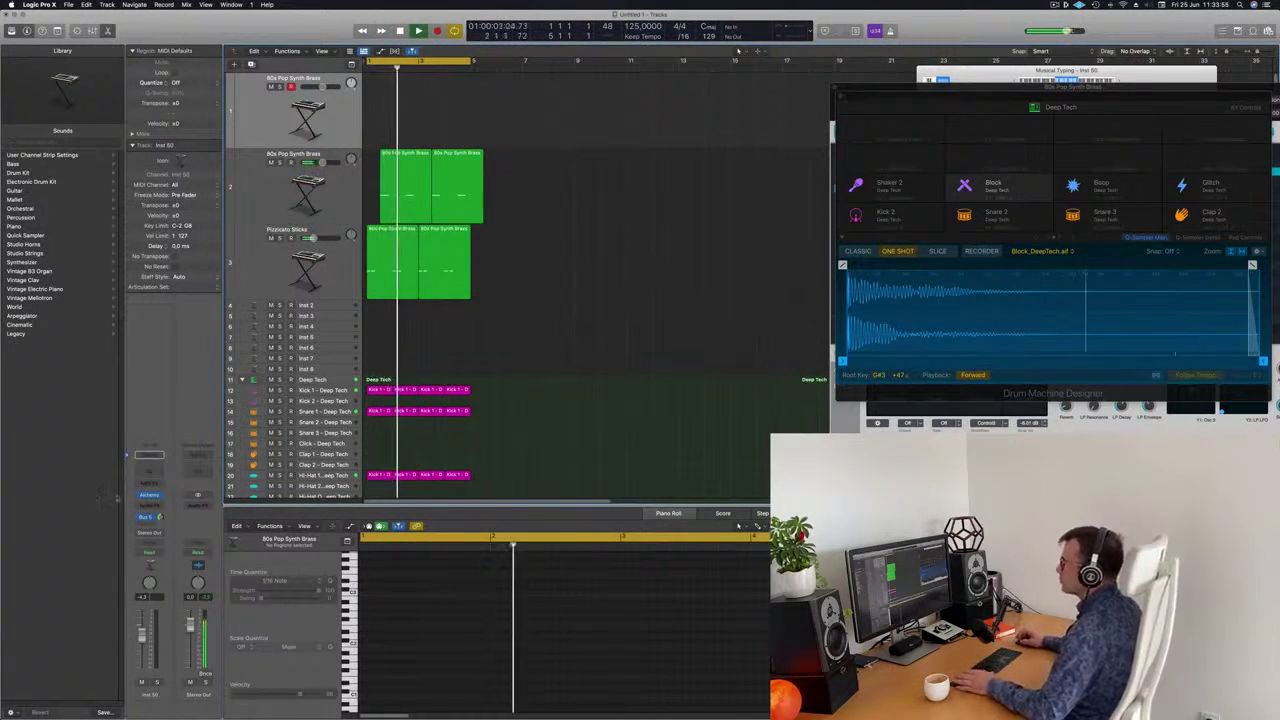
# Load the 70s Classic Synth Bass preset from Alchemy's Bass category on the new top track
pyautogui.click(149, 494)
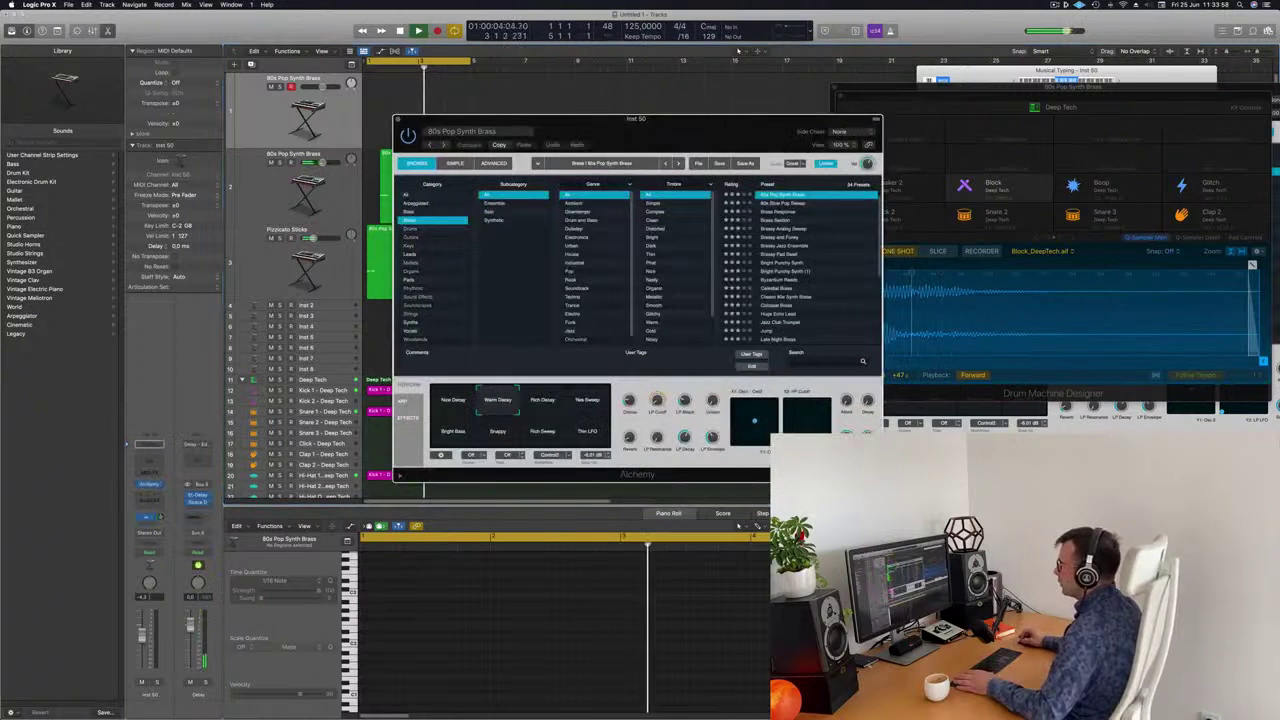
pyautogui.click(434, 212)
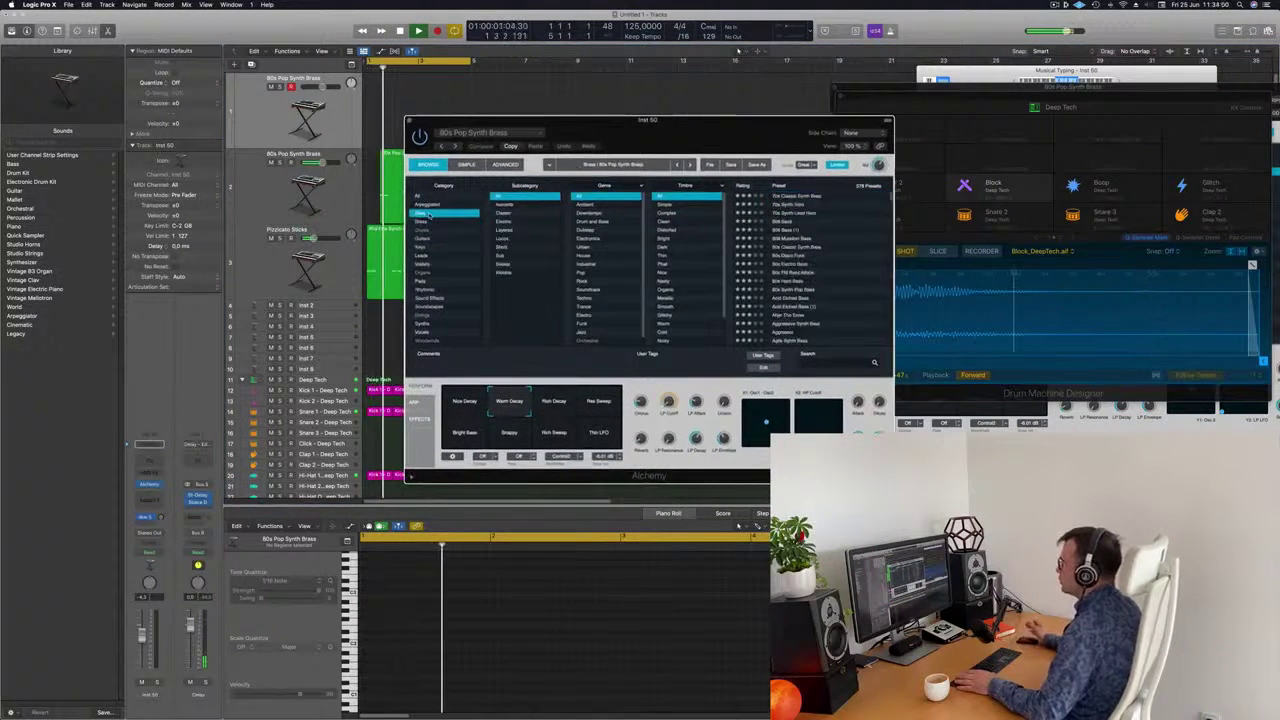
pyautogui.moveTo(722, 133); pyautogui.dragTo(697, 129)
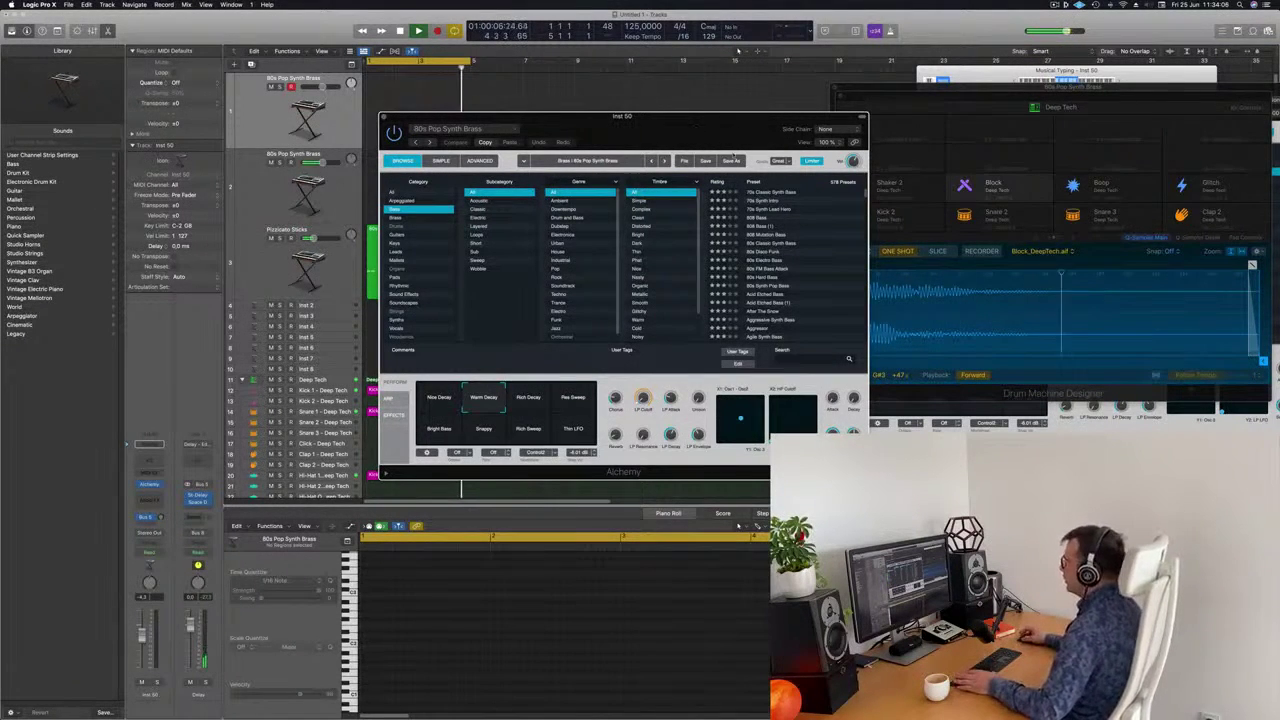
pyautogui.click(780, 192)
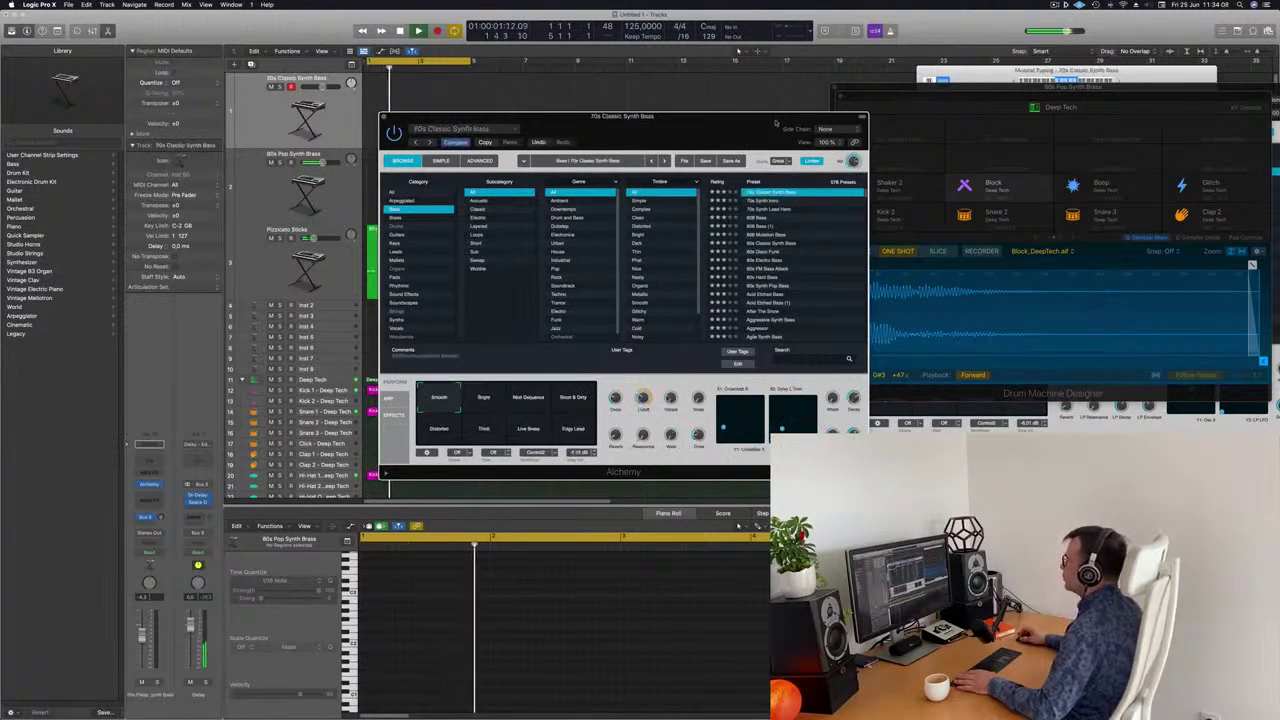
pyautogui.moveTo(772, 123); pyautogui.dragTo(797, 114)
pyautogui.click(332, 129)
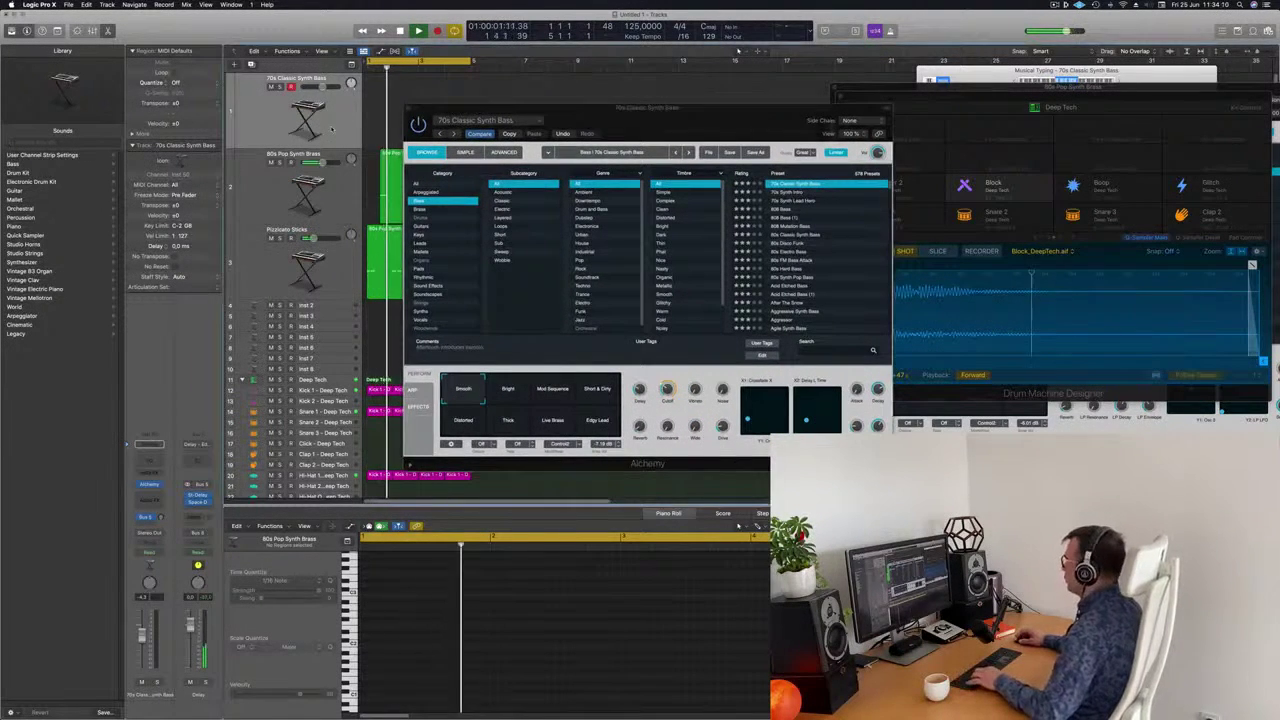
# Try out low notes on the bass sound with Musical Typing and tweak Alchemy's performance controls, keeping its window clear of the tracks
pyautogui.click(1012, 83)
pyautogui.press('z')
pyautogui.press('s')
pyautogui.press('d')
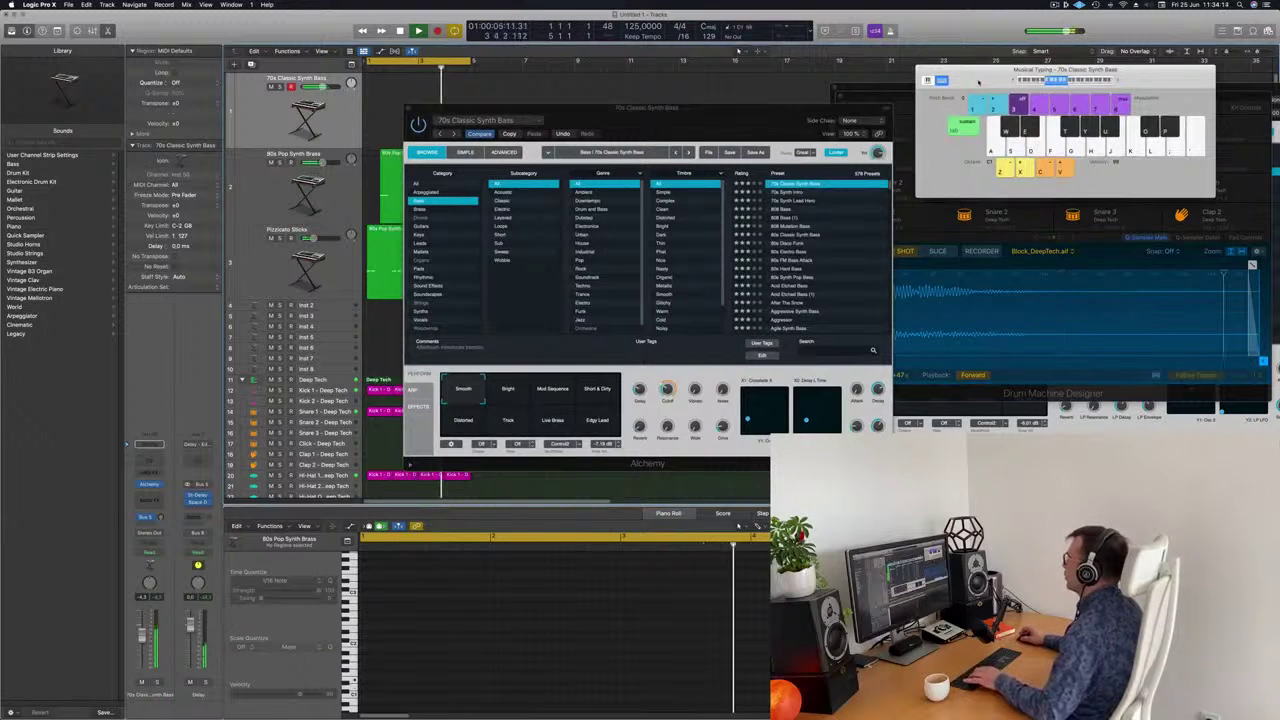
pyautogui.moveTo(780, 112); pyautogui.dragTo(983, 63)
pyautogui.moveTo(871, 341); pyautogui.dragTo(871, 379)
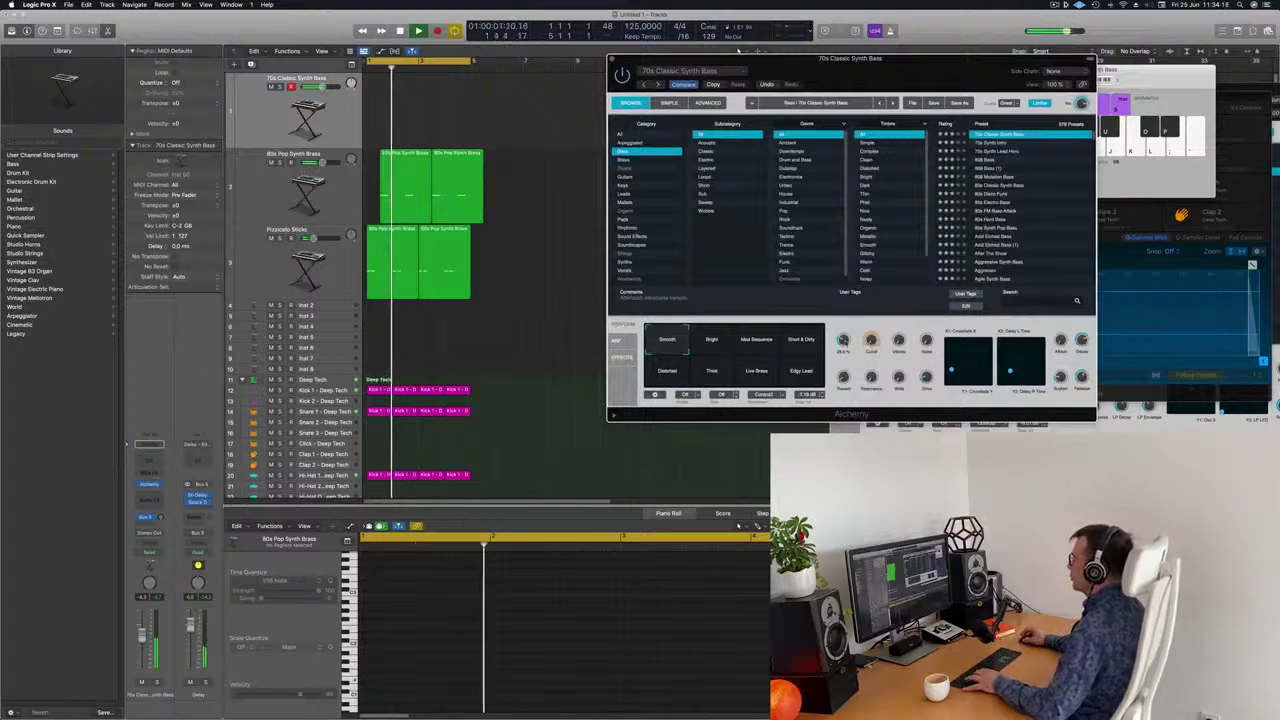
# Record a short bass pattern on a single repeated pitch on the 70s Classic Synth Bass track
pyautogui.press('r')
pyautogui.press('d')
pyautogui.press('d')
pyautogui.press('d')
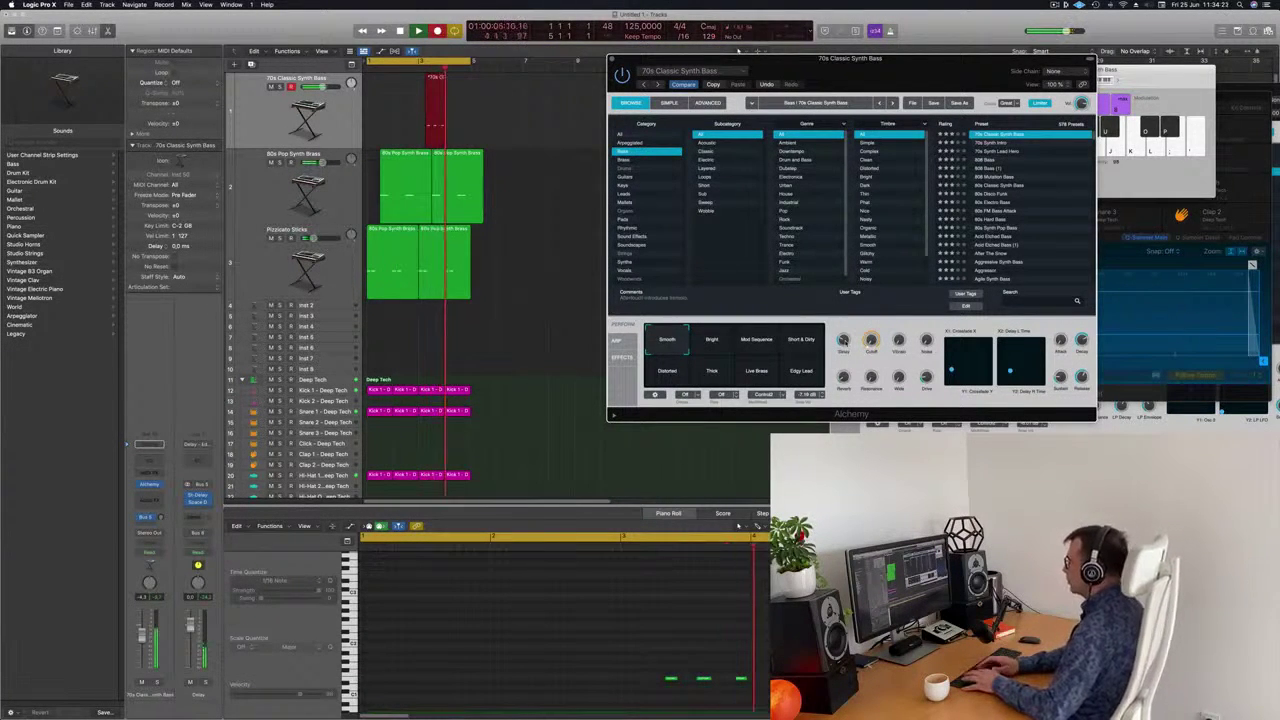
pyautogui.press('space')
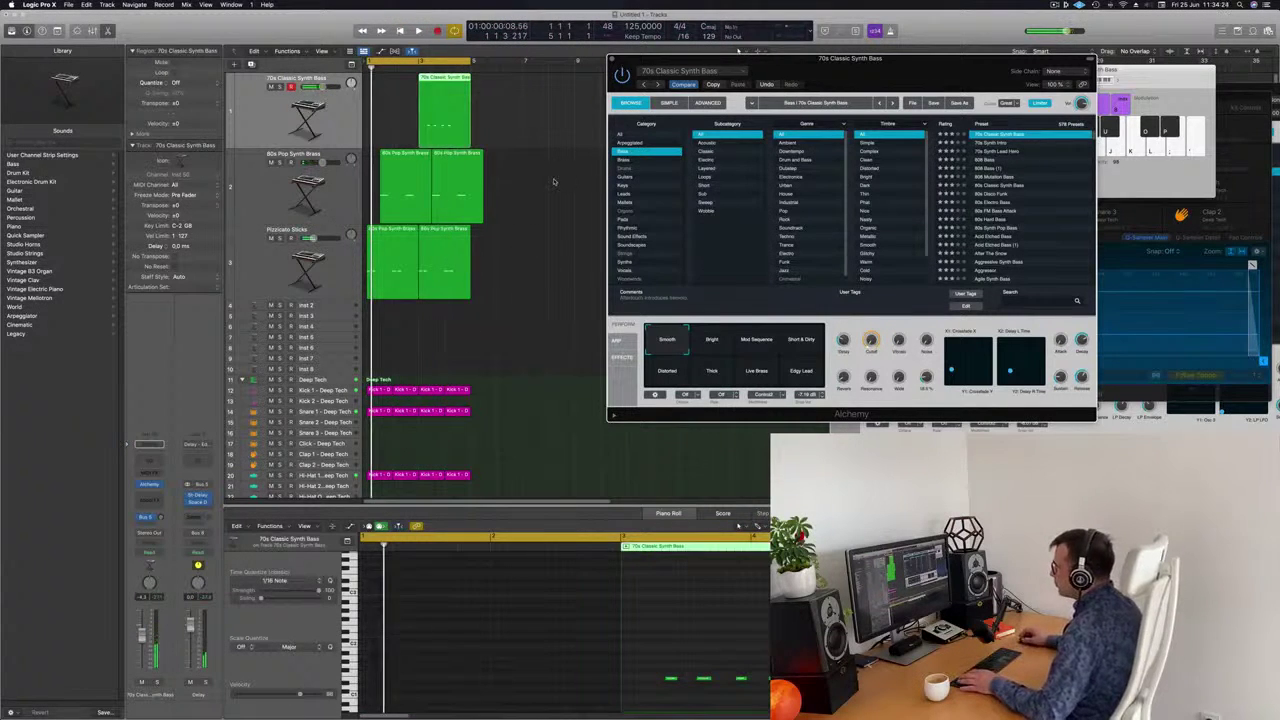
# Move the recorded bass region to bar 1, tighten the length and timing of its notes, and play it back
pyautogui.moveTo(449, 77); pyautogui.dragTo(398, 77)
pyautogui.moveTo(419, 653); pyautogui.dragTo(535, 692)
pyautogui.moveTo(412, 680); pyautogui.dragTo(386, 682)
pyautogui.click(434, 648)
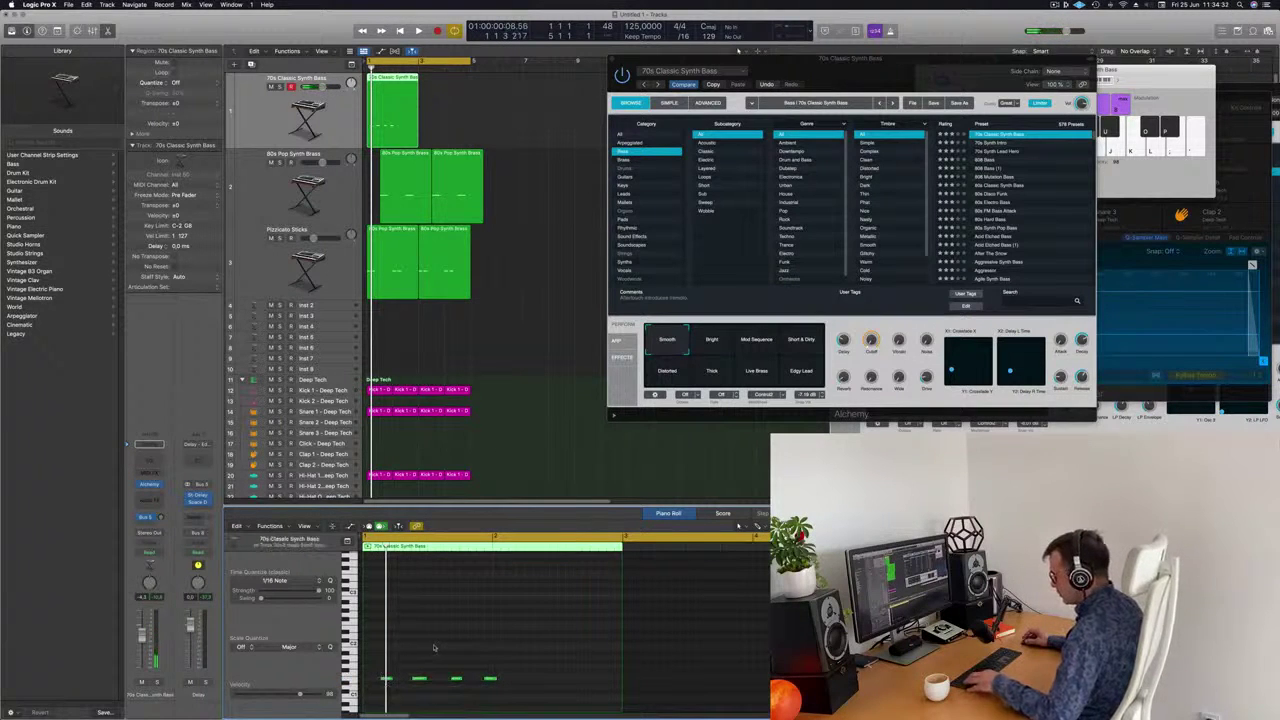
pyautogui.press('space')
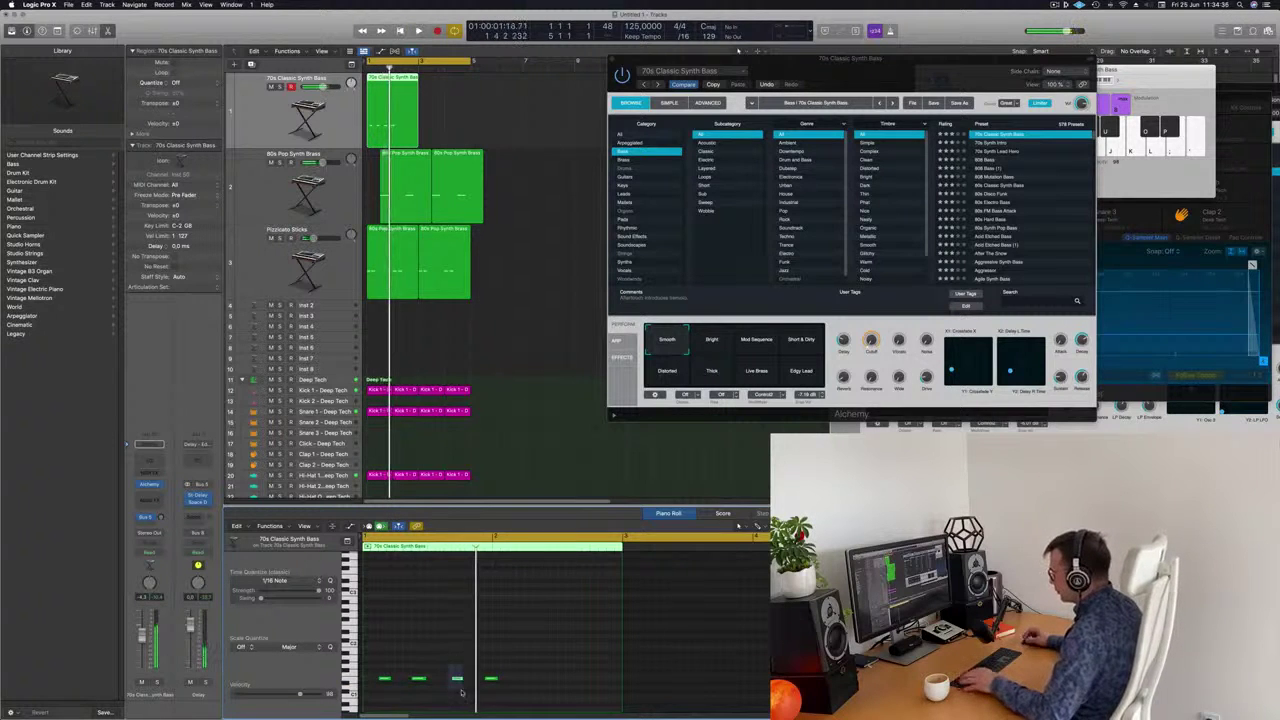
pyautogui.press('Return')
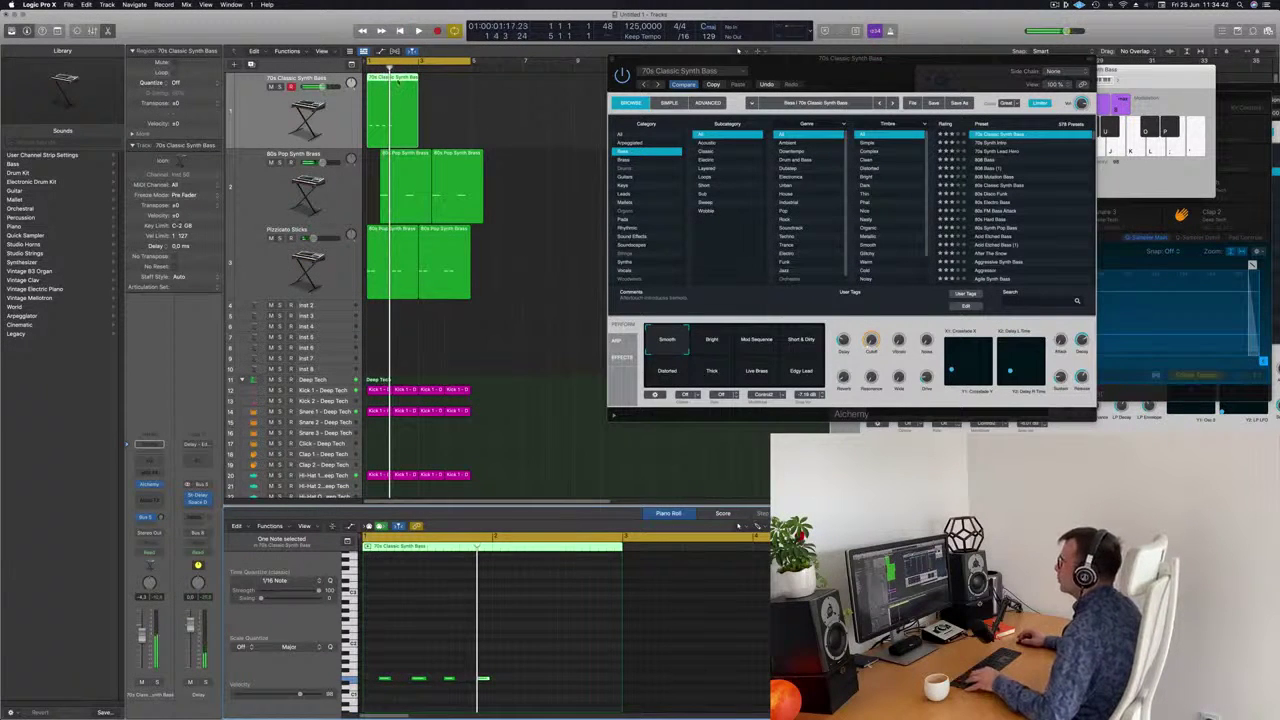
# Cut the bass region down to one bar, repeat it three times to fill four bars, and play back
pyautogui.keyDown('super'); pyautogui.doubleClick(392, 118); pyautogui.keyUp('super')
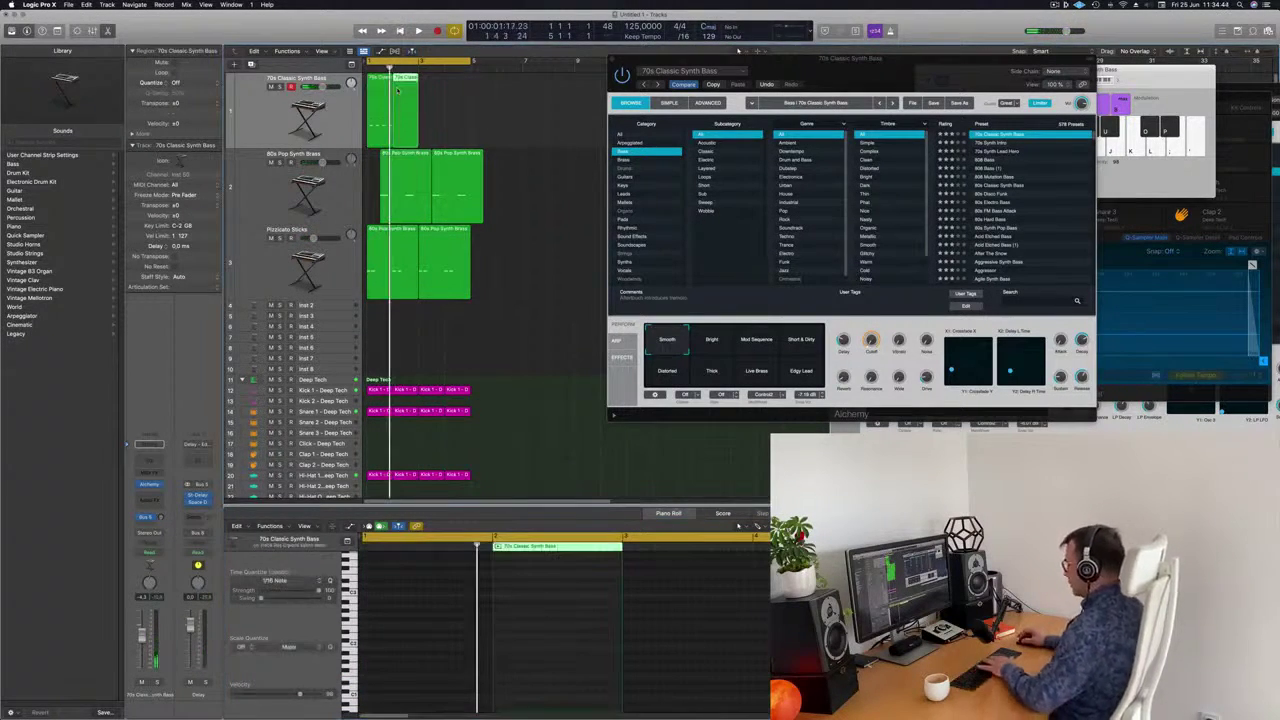
pyautogui.press('Delete')
pyautogui.click(386, 86)
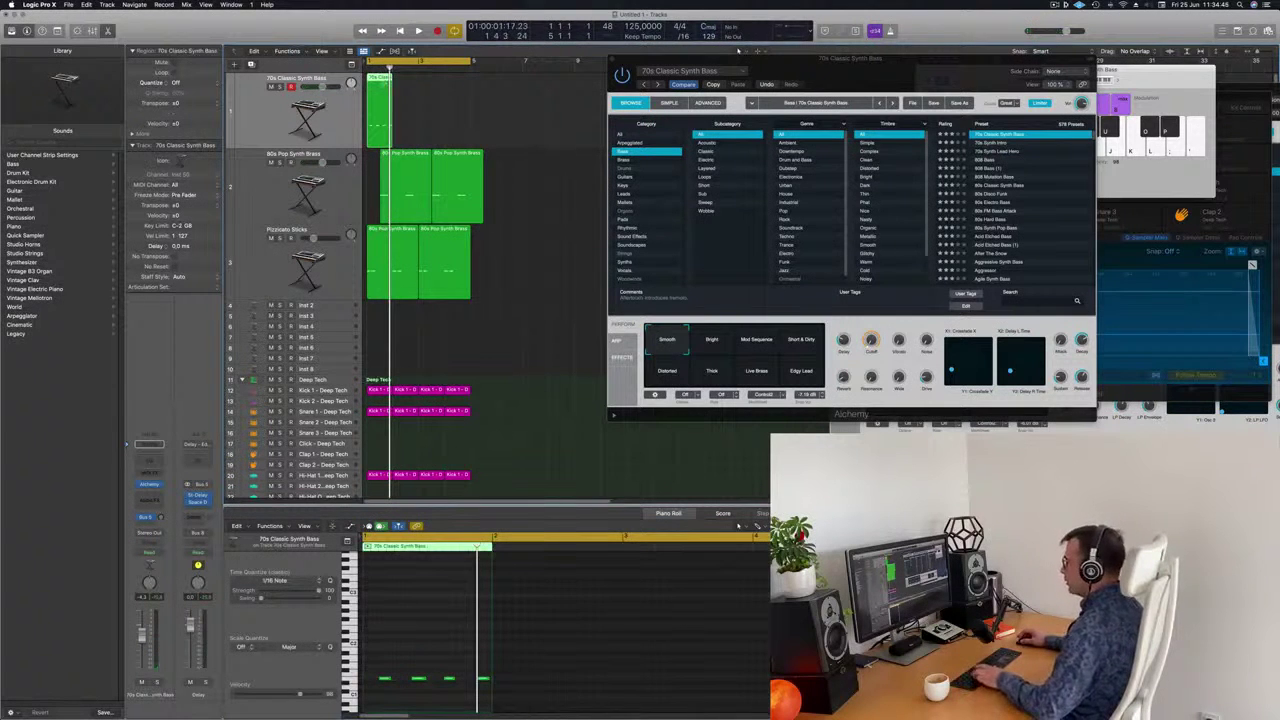
pyautogui.press('super+r')
pyautogui.press('super+r')
pyautogui.press('super+r')
pyautogui.press('space')
# Audition Alchemy's performance snapshots for the bass during playback and select Short & Dirty
pyautogui.moveTo(929, 62); pyautogui.dragTo(834, 73)
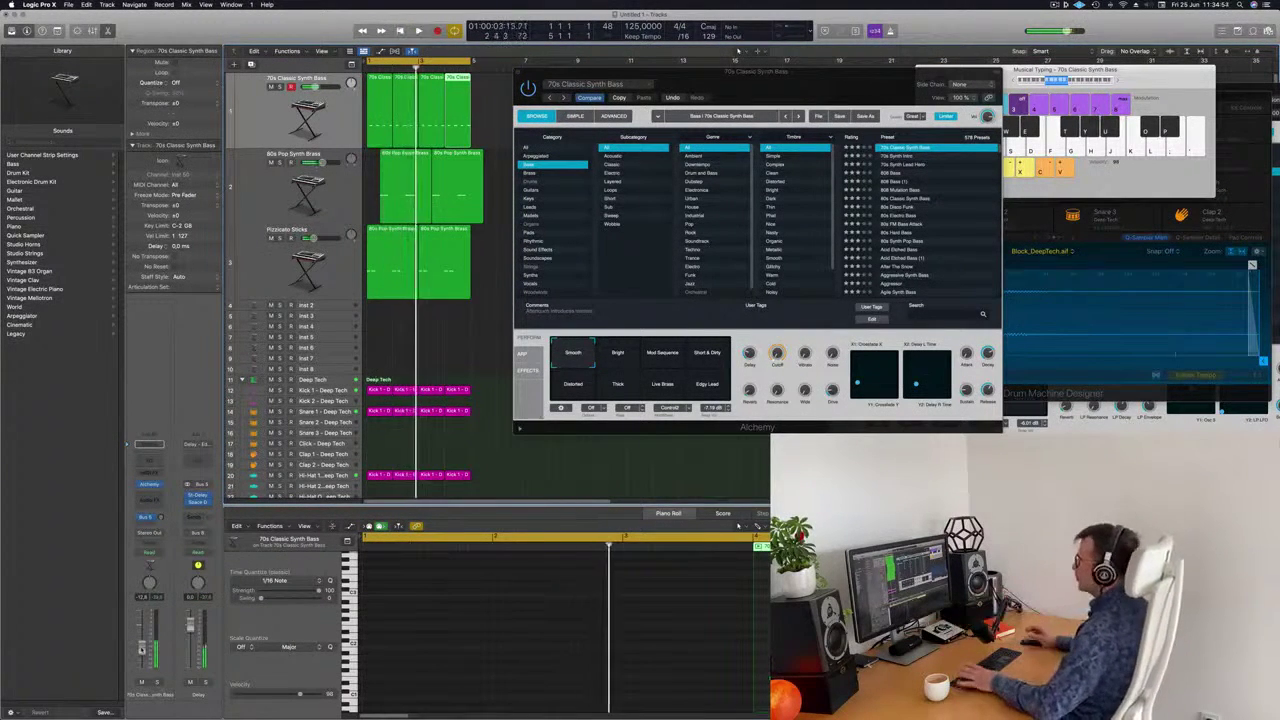
pyautogui.moveTo(796, 88)
pyautogui.mouseDown()
pyautogui.moveTo(711, 132)
pyautogui.moveTo(809, 102)
pyautogui.moveTo(797, 106)
pyautogui.mouseUp()
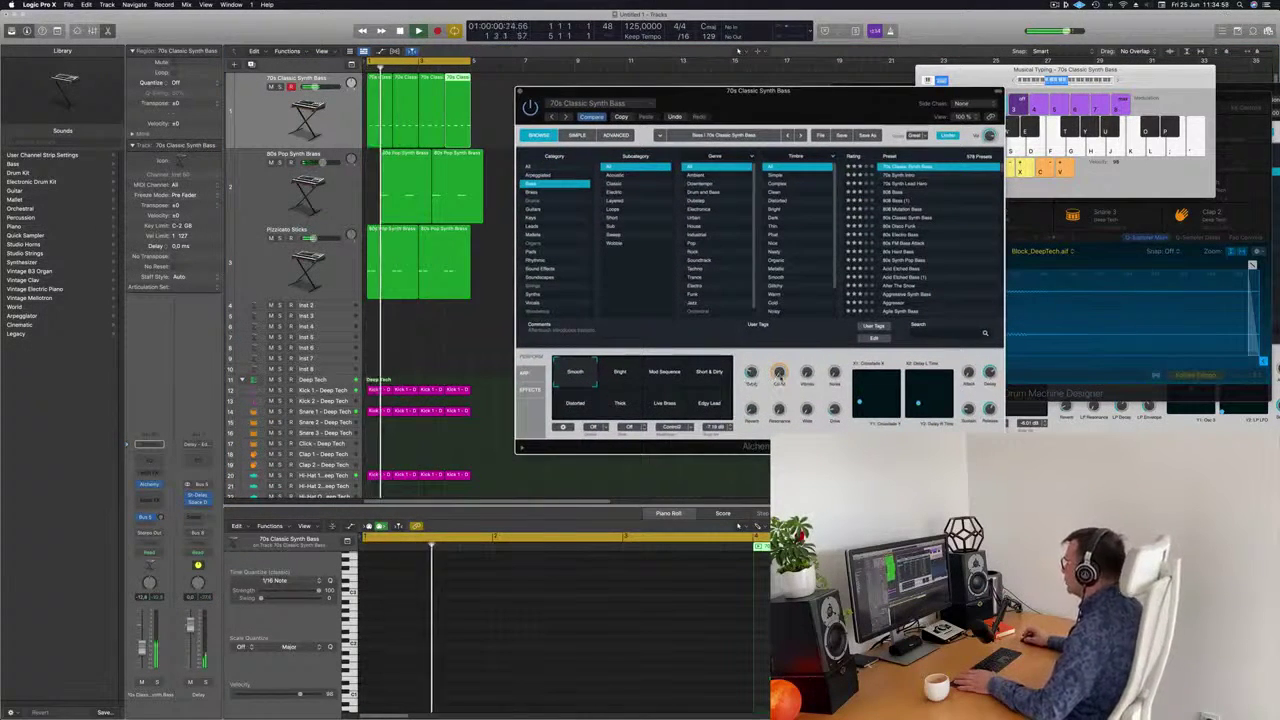
pyautogui.click(624, 375)
pyautogui.click(667, 376)
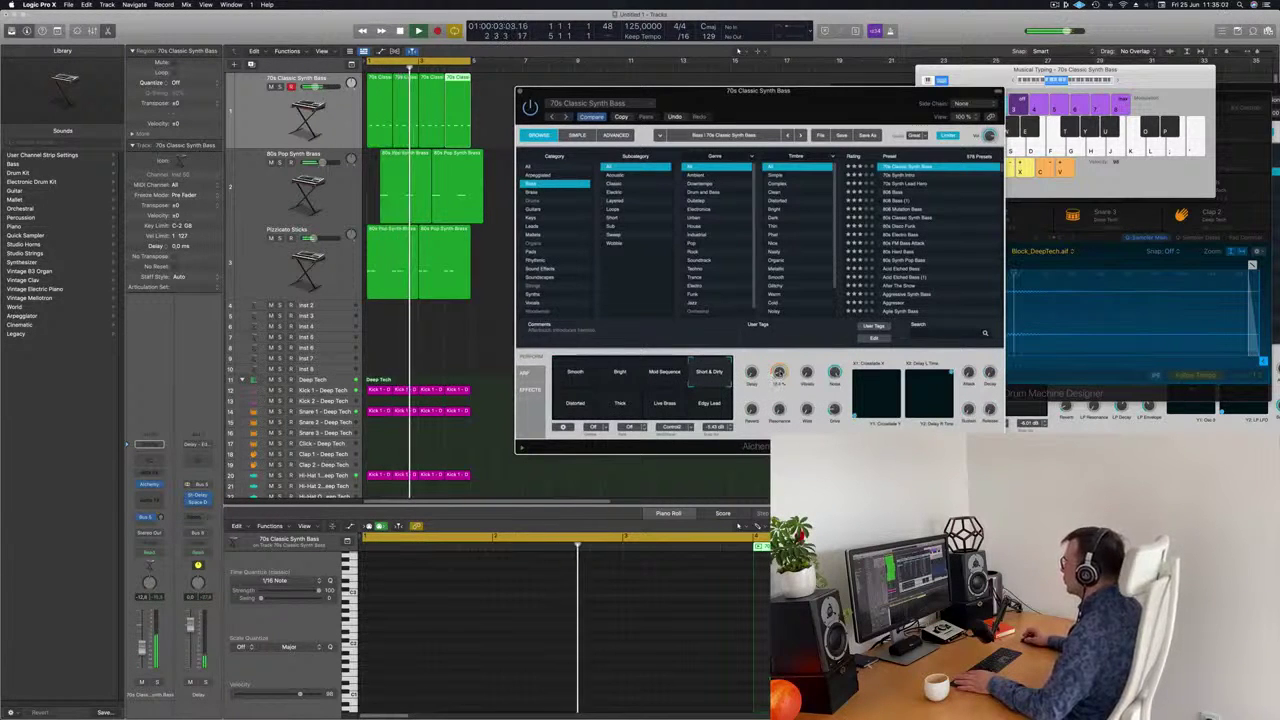
pyautogui.click(576, 403)
pyautogui.click(621, 404)
pyautogui.click(666, 404)
pyautogui.click(709, 404)
pyautogui.click(709, 372)
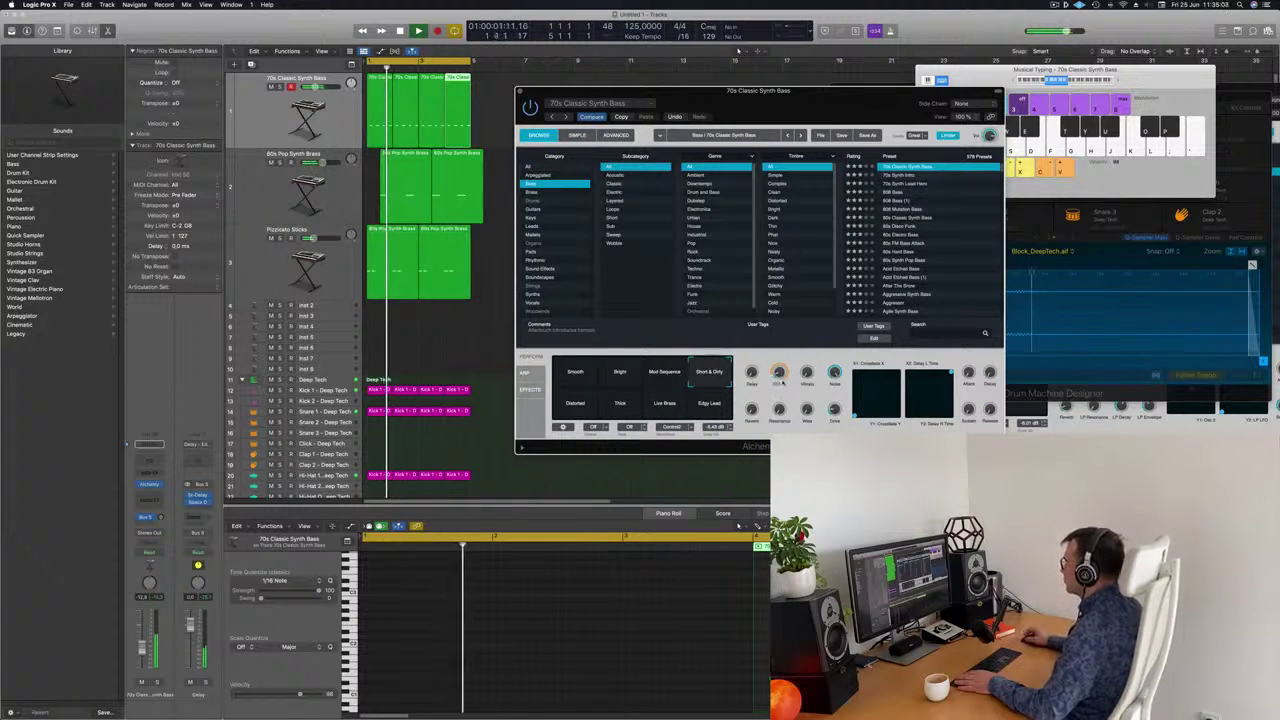
# Move the bass Alchemy window off the regions and close it
pyautogui.moveTo(810, 92); pyautogui.dragTo(783, 102)
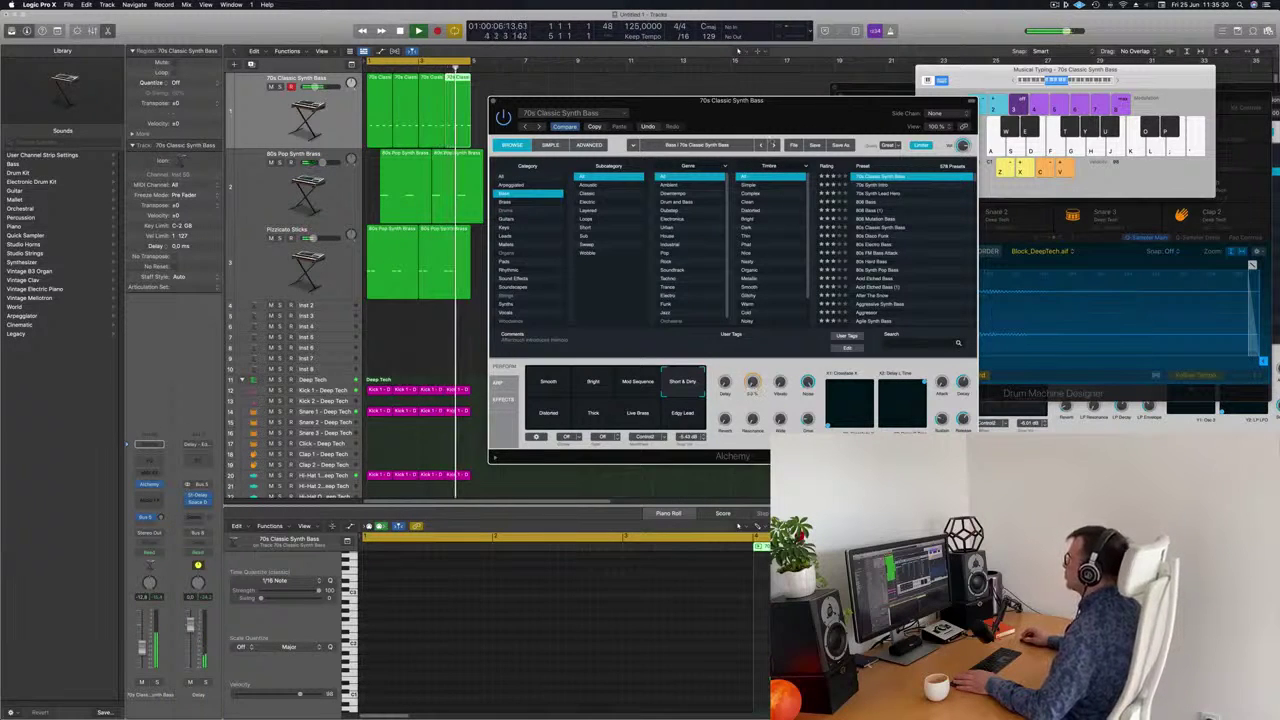
pyautogui.moveTo(487, 100); pyautogui.dragTo(653, 200)
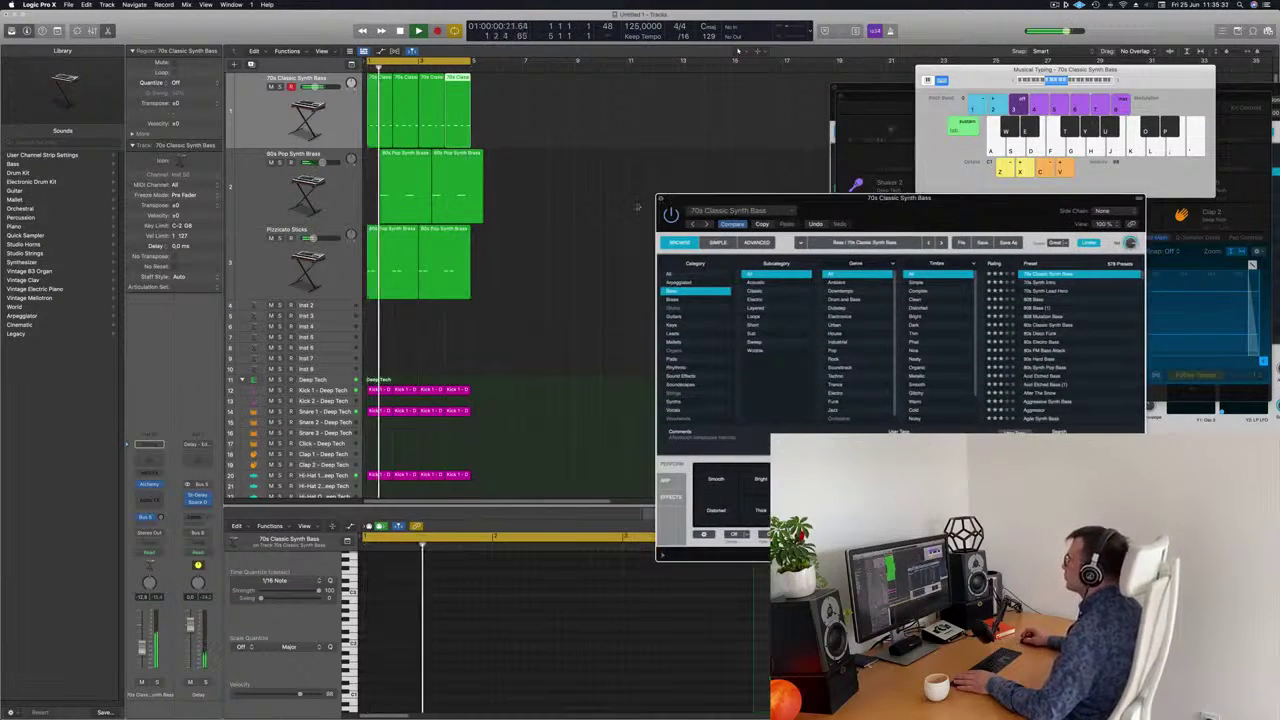
pyautogui.click(662, 198)
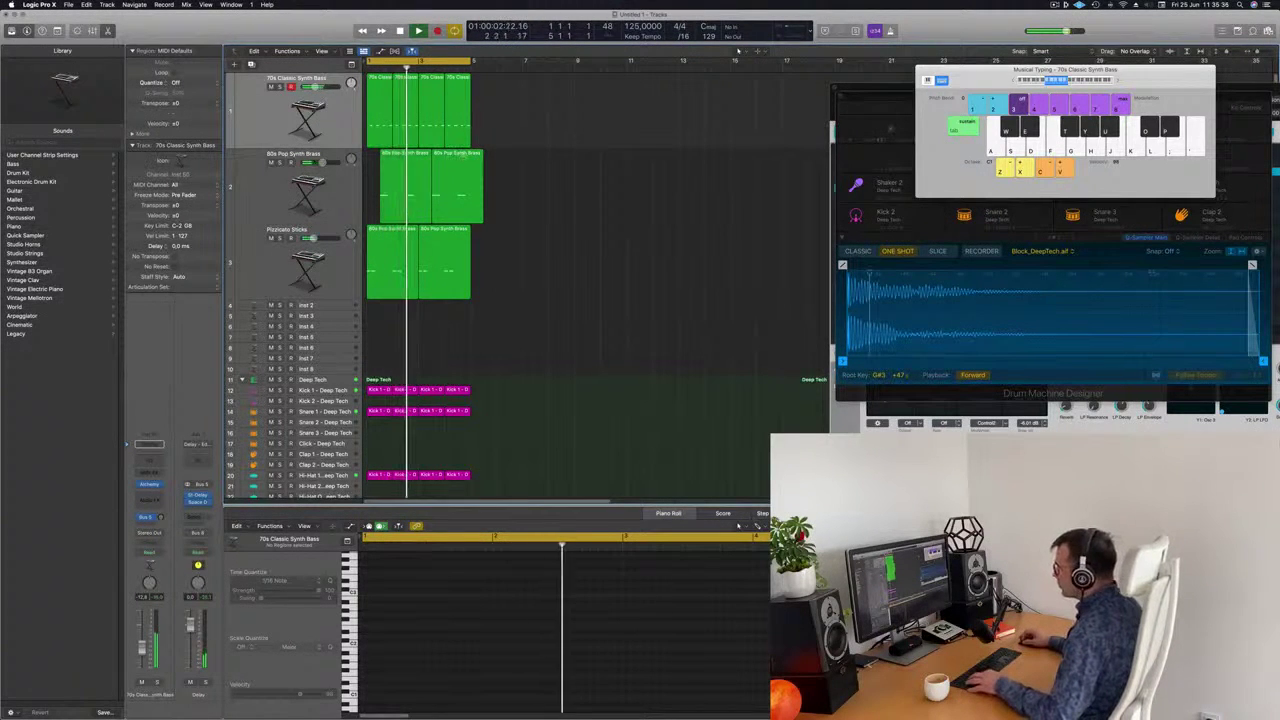
pyautogui.moveTo(489, 165); pyautogui.dragTo(467, 158)
pyautogui.press('BackSpace')
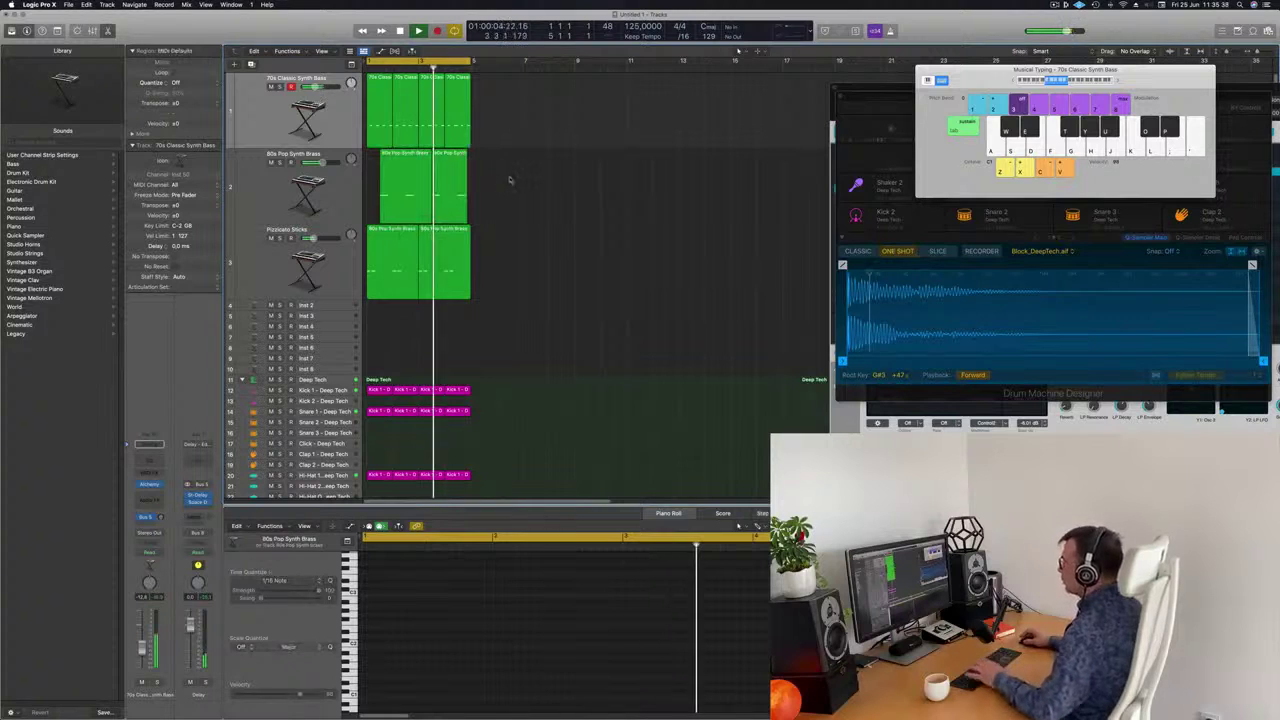
pyautogui.press('super+z')
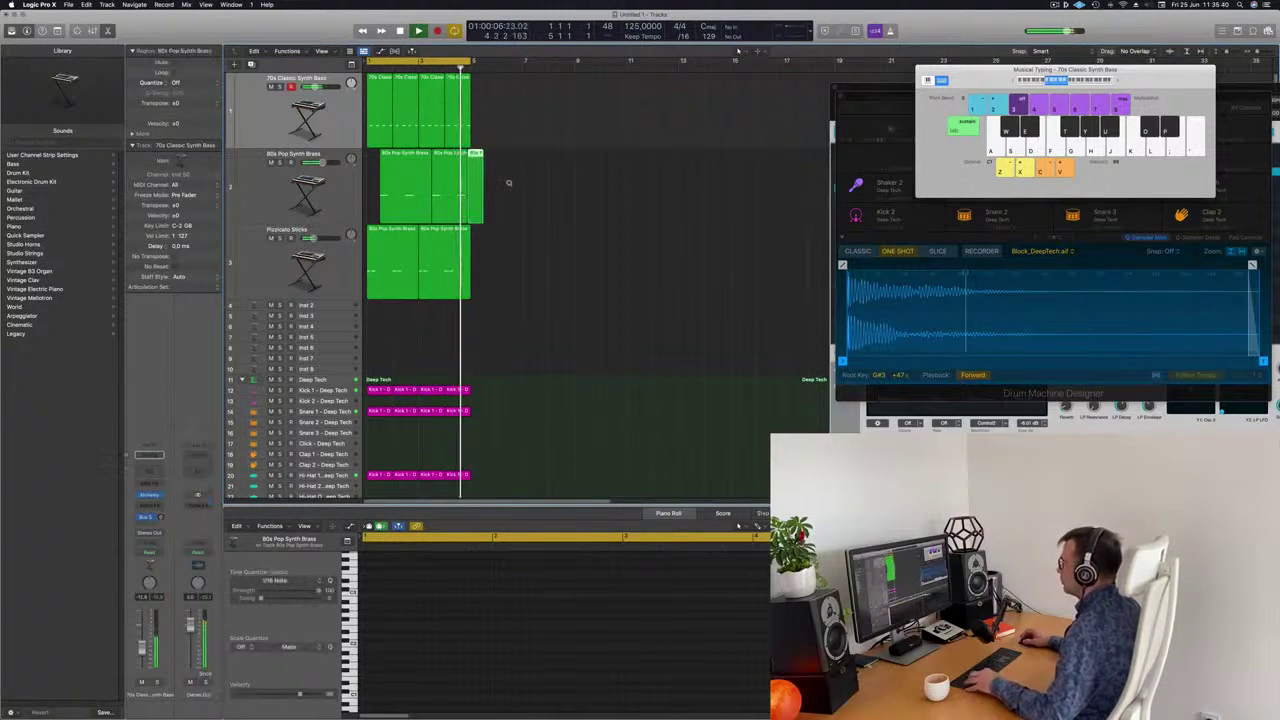
pyautogui.scroll(10, 509, 183)
pyautogui.press('super+z')
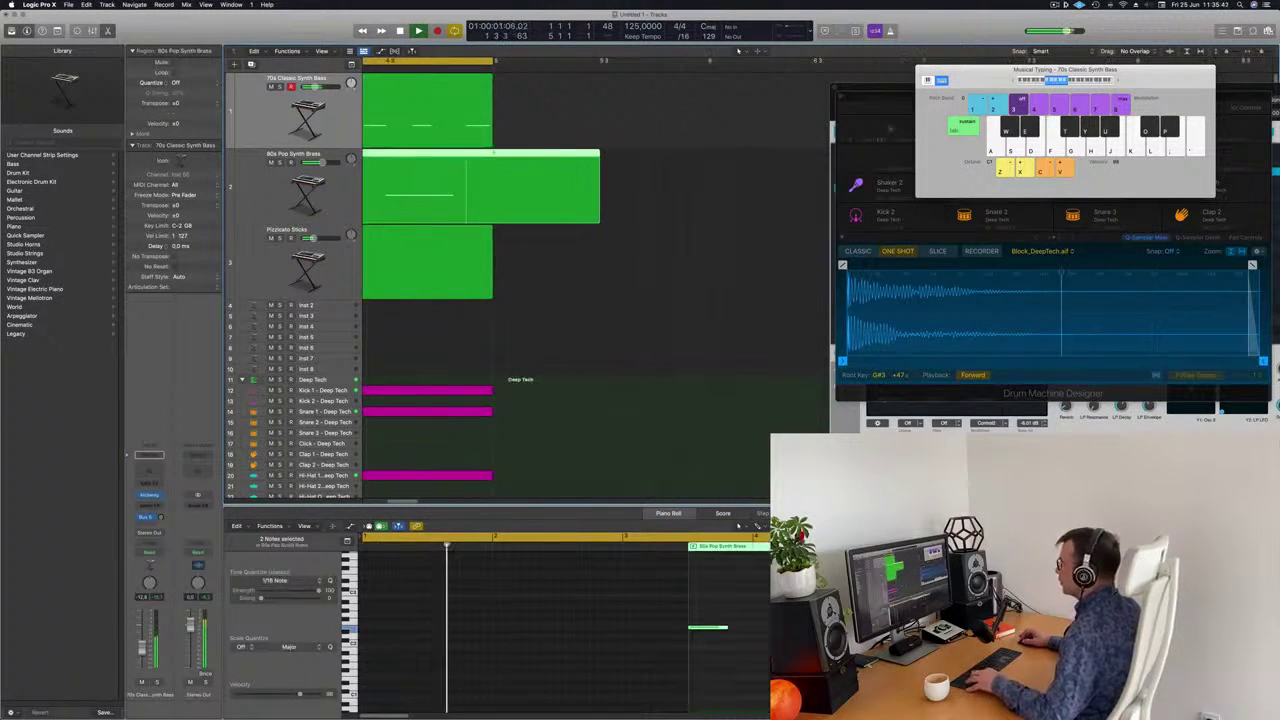
# Split the last 80s Pop Synth Brass region at bar 5 and delete the part beyond it
pyautogui.keyDown('super'); pyautogui.doubleClick(493, 153); pyautogui.keyUp('super')
pyautogui.press('Delete')
pyautogui.scroll(3, 533, 204)
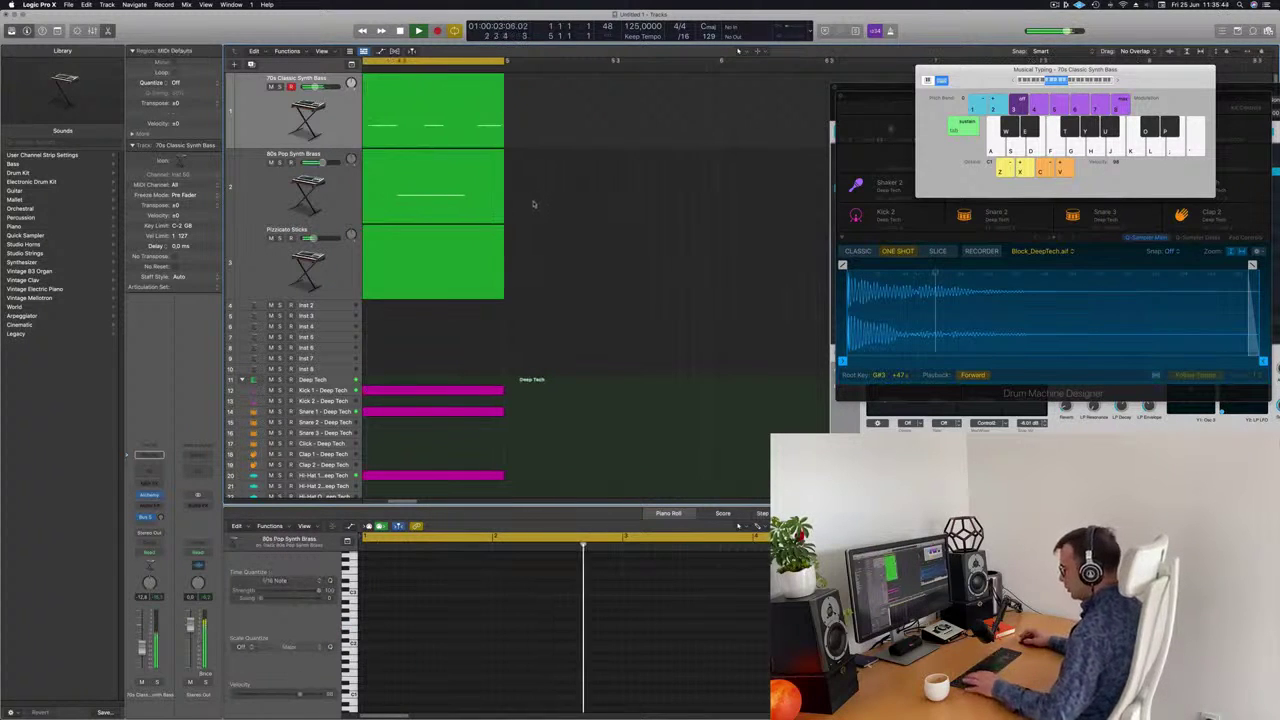
# Repeat all regions until the arrangement fills 16 bars and extend the cycle range to bar 17
pyautogui.press('super+a')
pyautogui.press('super+r')
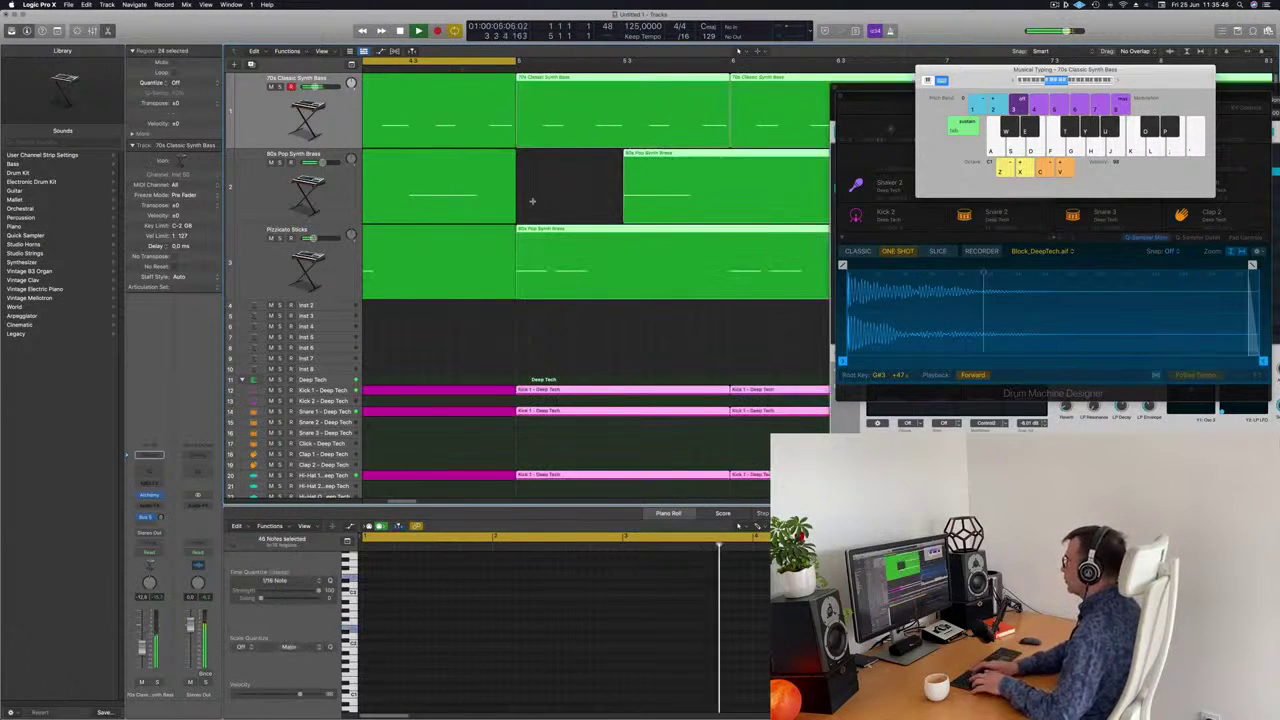
pyautogui.scroll(-10, 535, 206)
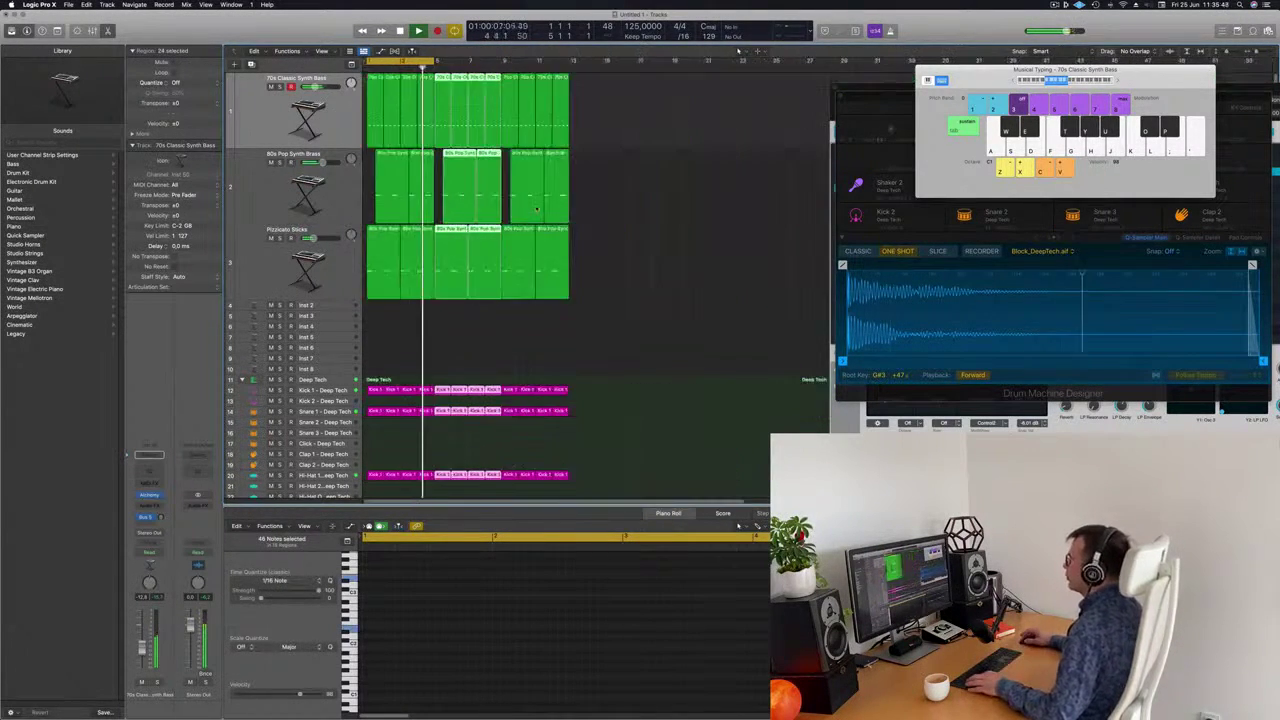
pyautogui.press('super+r')
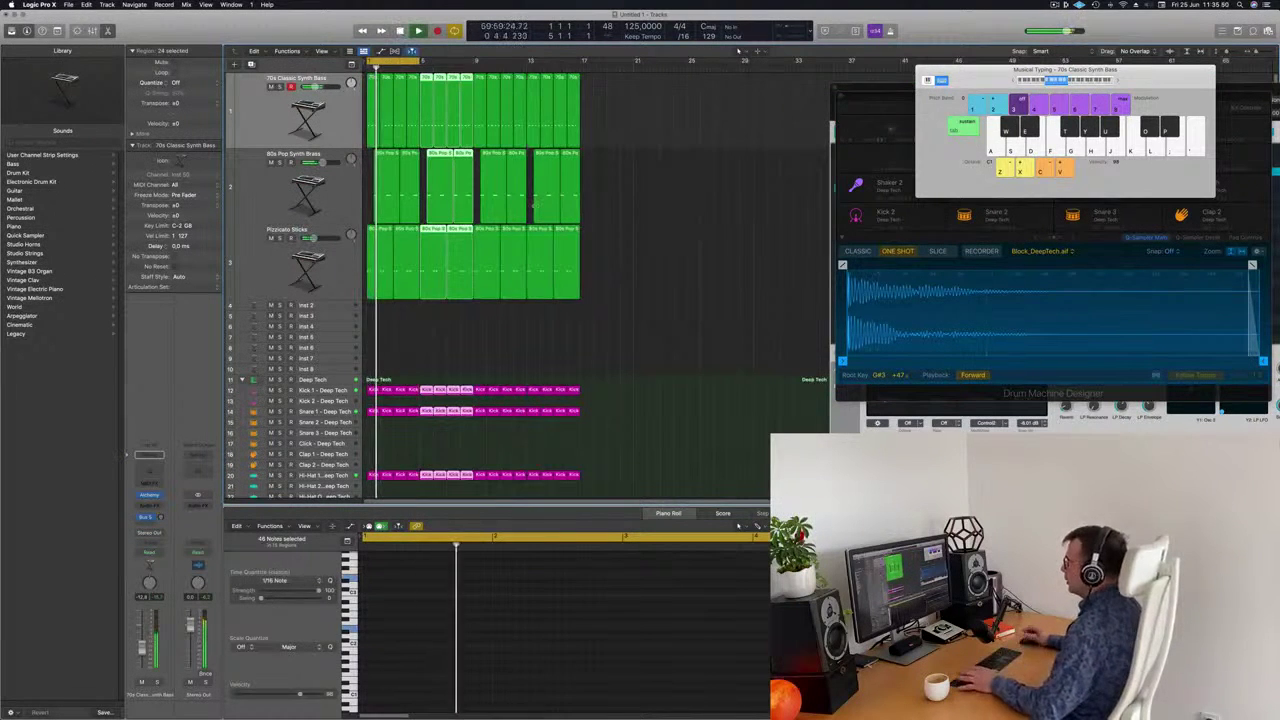
pyautogui.moveTo(419, 62); pyautogui.dragTo(584, 78)
pyautogui.click(637, 185)
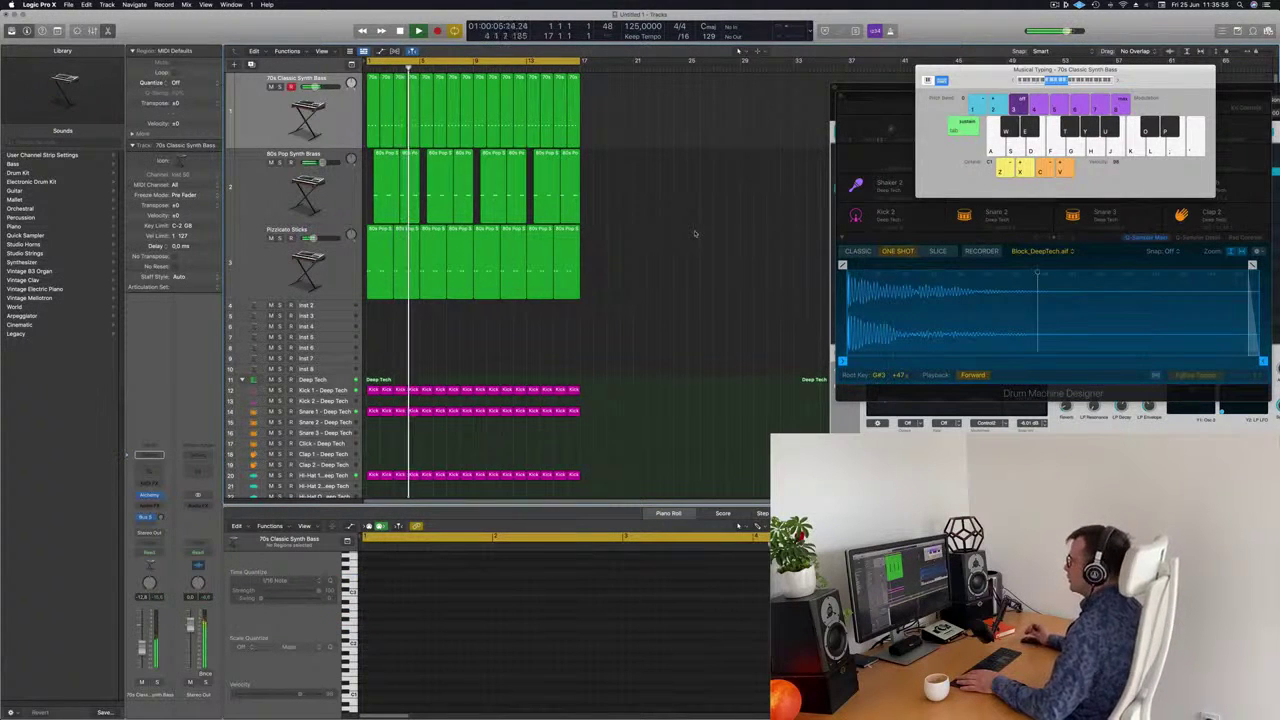
# Duplicate the Pizzicato Sticks track with its settings and copy its first two-bar region onto the new track at bar 1
pyautogui.click(289, 187)
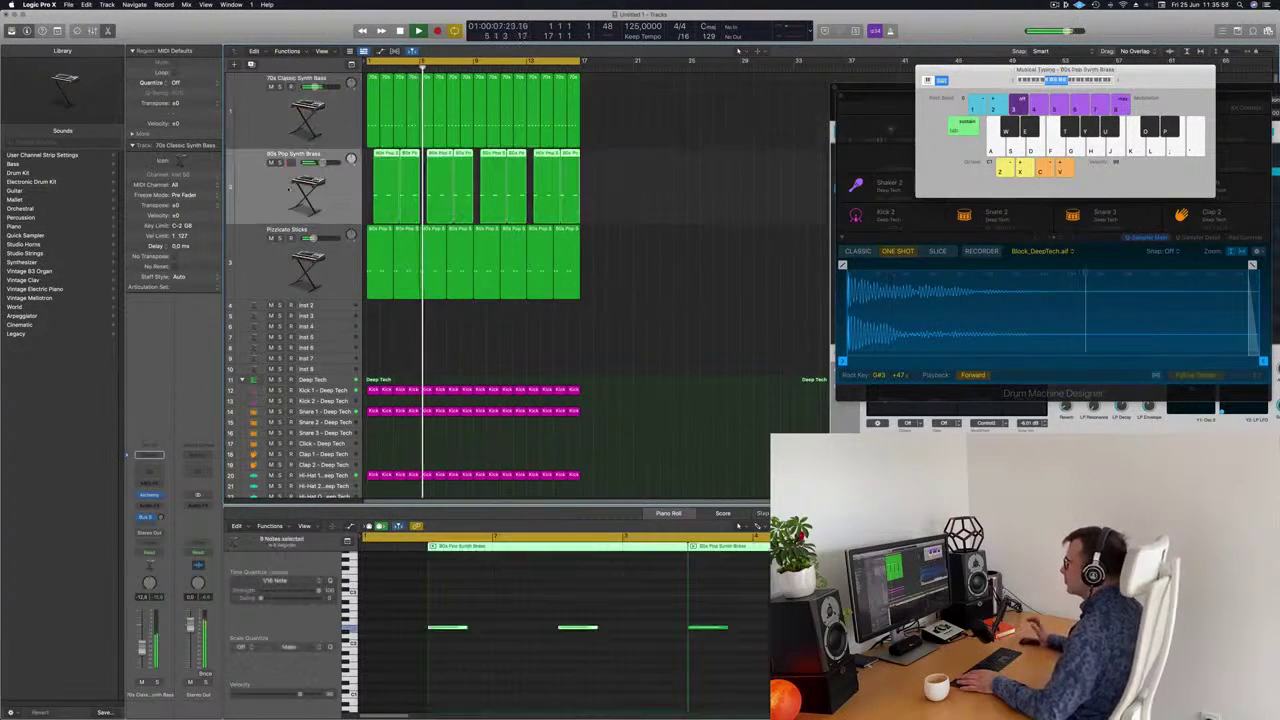
pyautogui.click(277, 250)
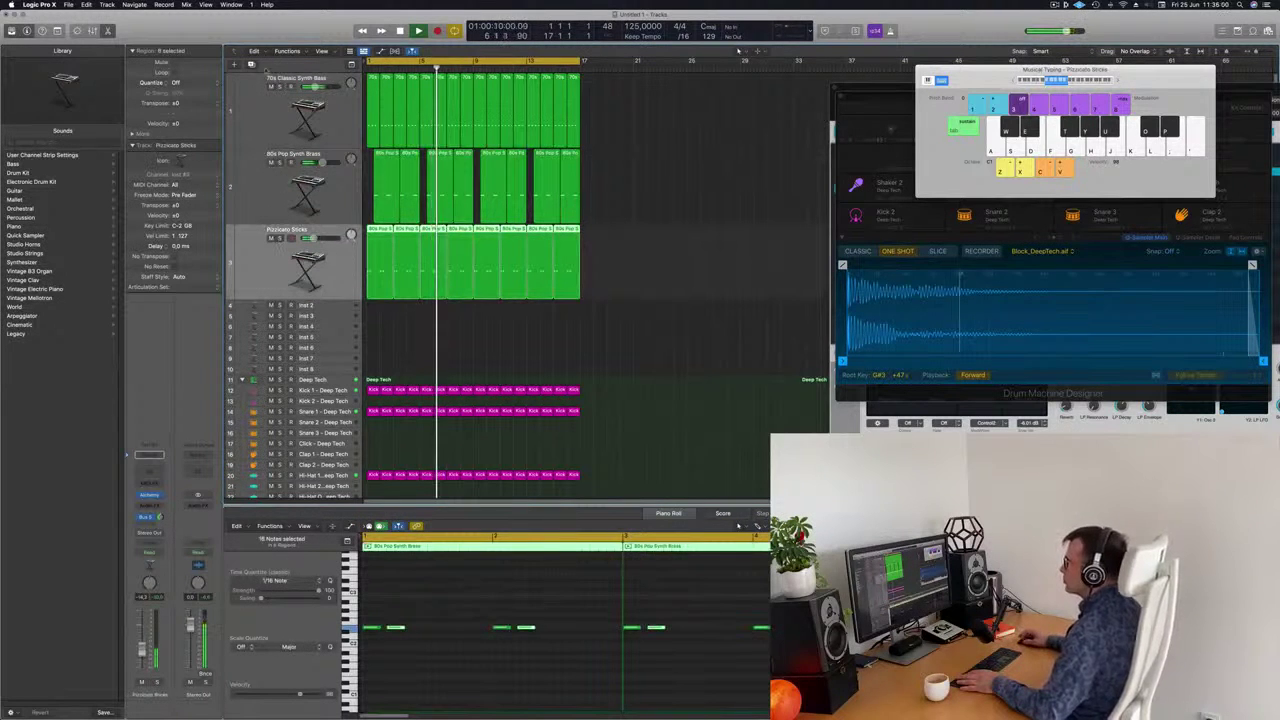
pyautogui.press('super+d')
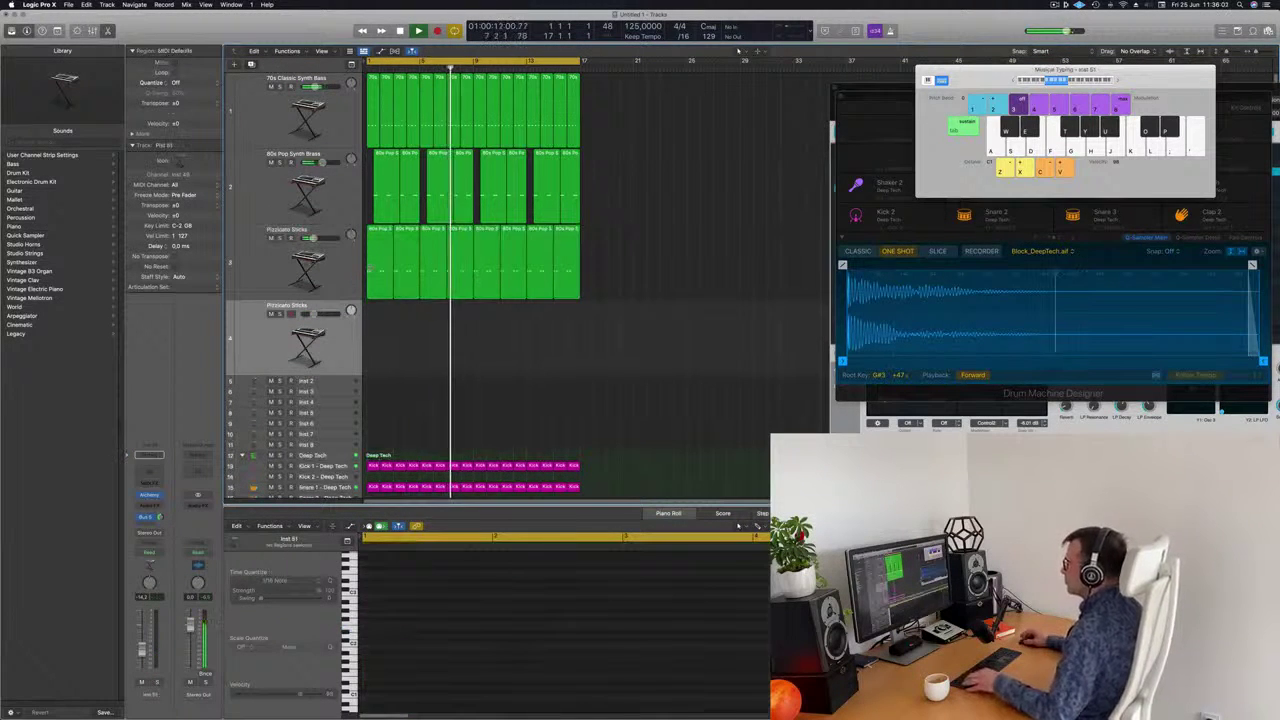
pyautogui.click(378, 266)
pyautogui.moveTo(378, 266); pyautogui.dragTo(377, 345)
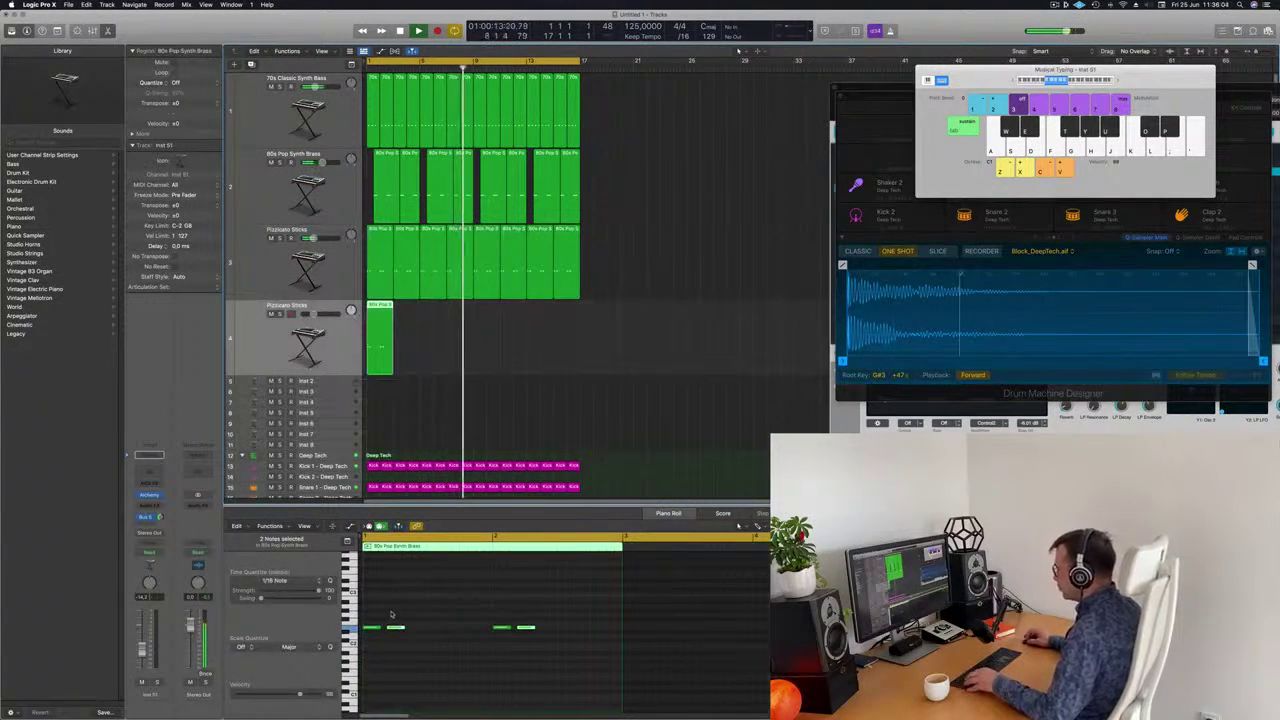
# Shift all four notes of the copied pizzicato region about two and a half beats later and play back from the start
pyautogui.moveTo(375, 617); pyautogui.dragTo(580, 648)
pyautogui.hotkey('alt', 'Right')
pyautogui.hotkey('alt', 'Right')
pyautogui.hotkey('alt', 'Right')
pyautogui.hotkey('alt', 'Right')
pyautogui.hotkey('alt', 'Right')
pyautogui.hotkey('alt', 'Right')
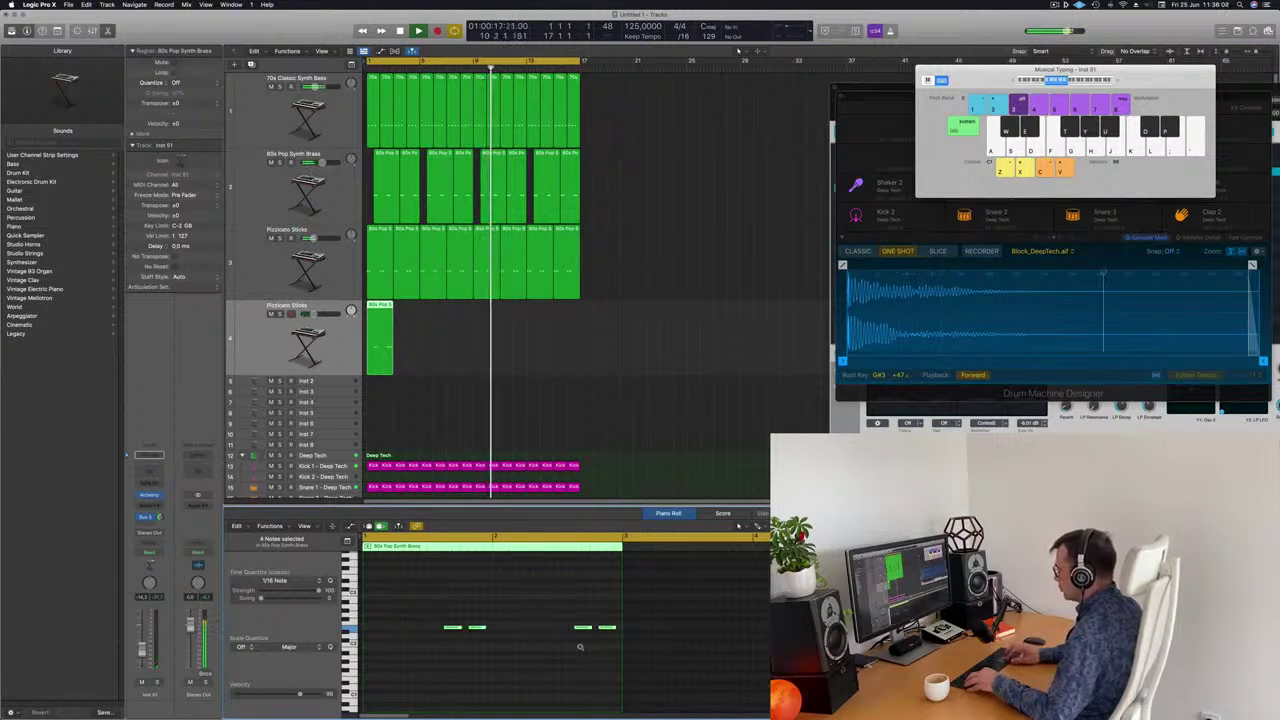
pyautogui.press('space')
pyautogui.click(308, 342)
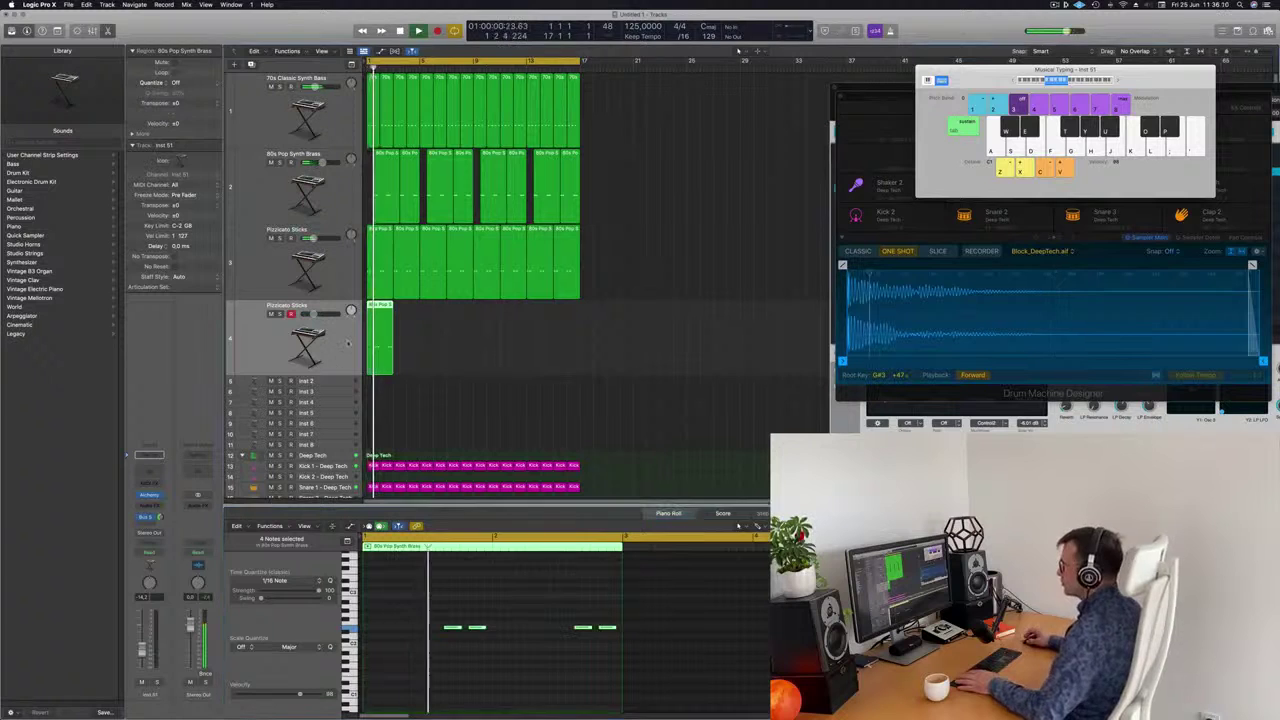
# Open the copied pizzicato track's Alchemy instrument and load the Solid String Pizzicato preset
pyautogui.press('space')
pyautogui.press('space')
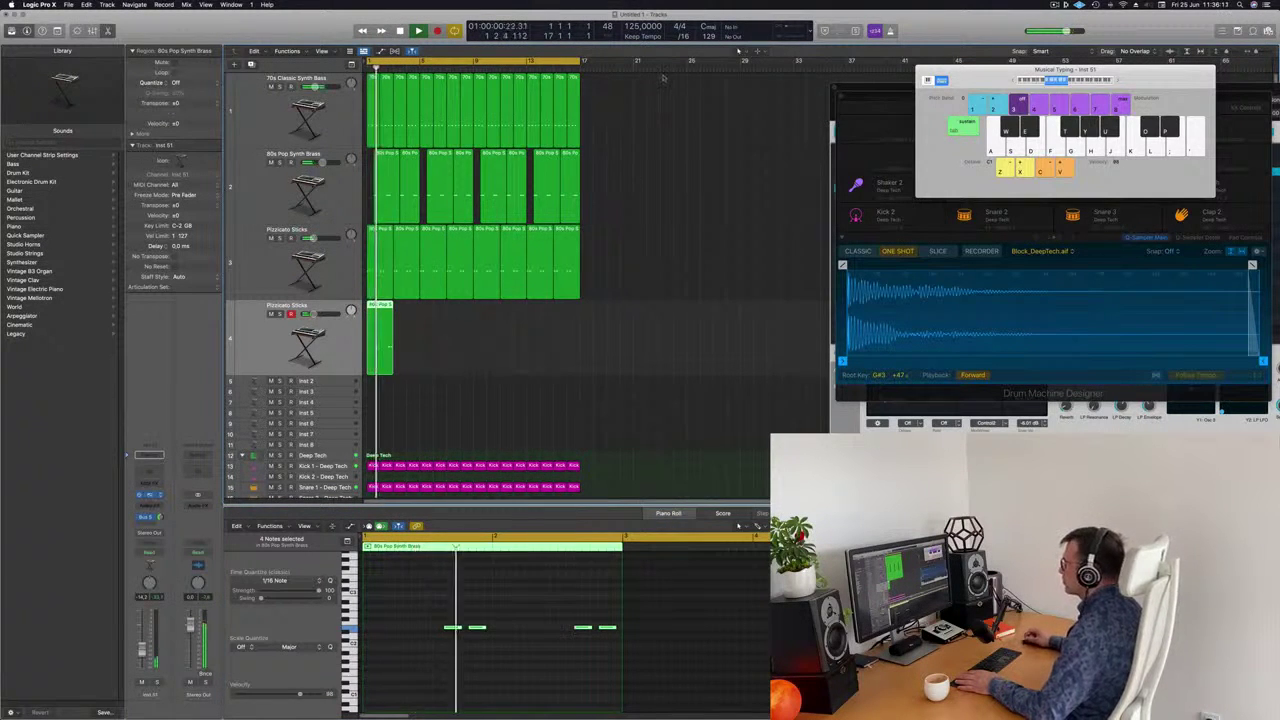
pyautogui.click(149, 495)
pyautogui.moveTo(678, 125); pyautogui.dragTo(823, 109)
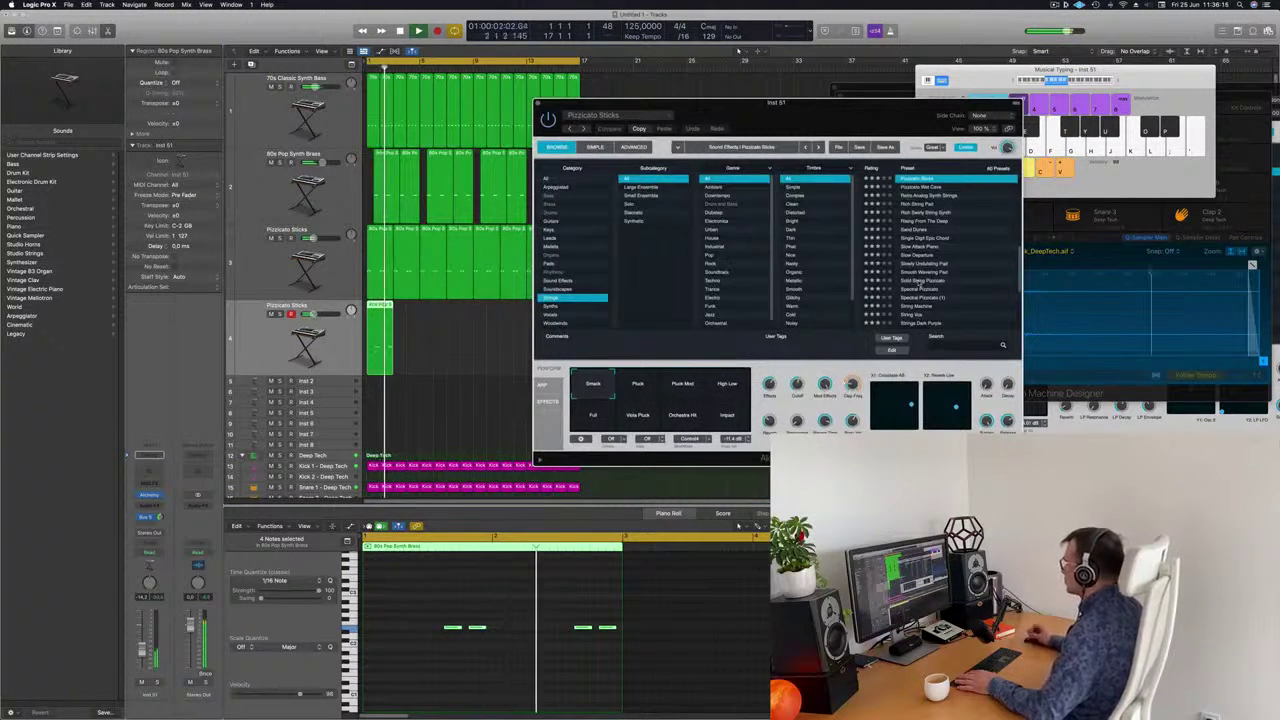
pyautogui.click(920, 282)
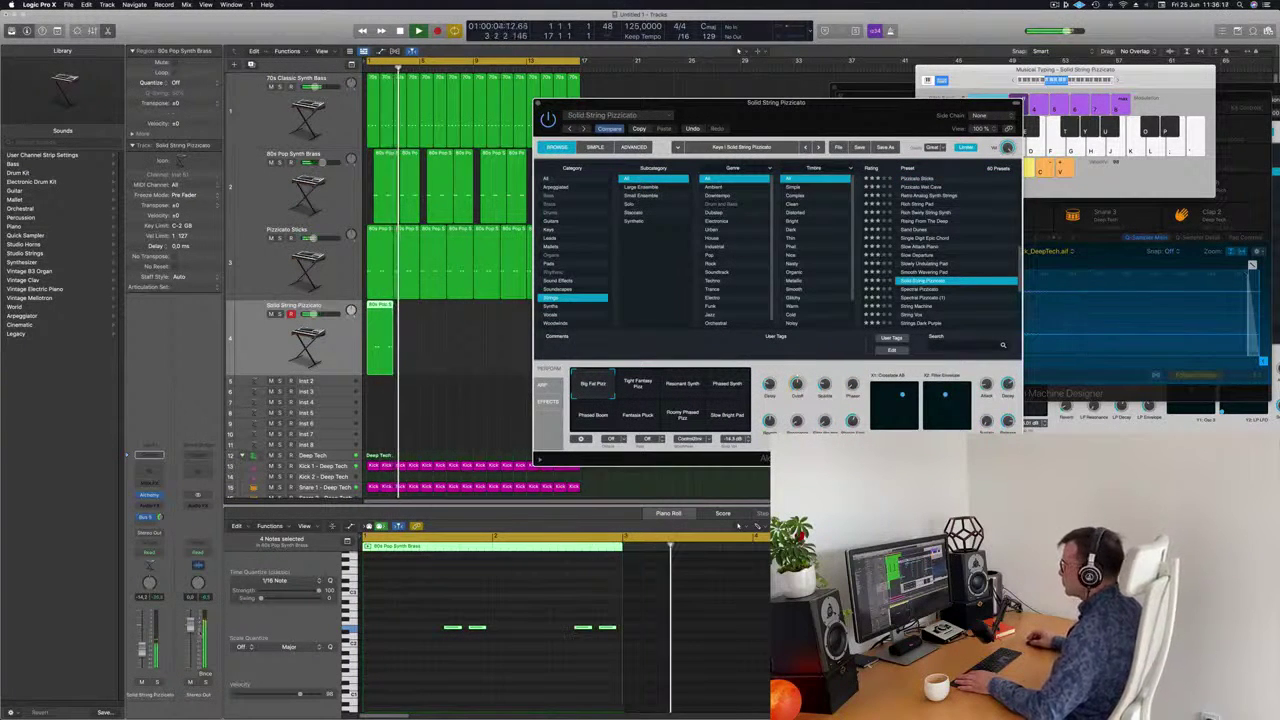
# Repeat the two-bar region on the Solid String Pizzicato track until it fills 16 bars and play the arrangement
pyautogui.click(388, 360)
pyautogui.press('Return')
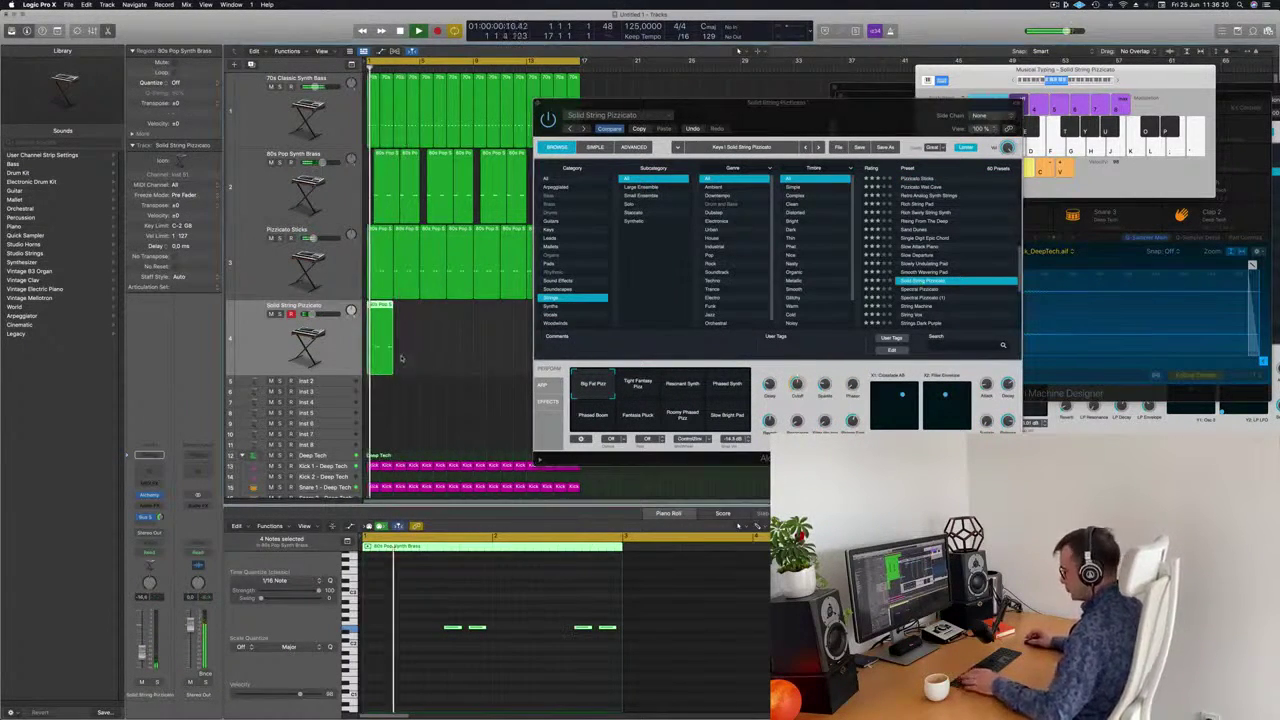
pyautogui.press('super+r')
pyautogui.press('super+r')
pyautogui.press('super+r')
pyautogui.press('super+r')
pyautogui.moveTo(650, 103); pyautogui.dragTo(663, 48)
pyautogui.press('super+r')
pyautogui.press('super+r')
pyautogui.press('super+r')
pyautogui.press('space')
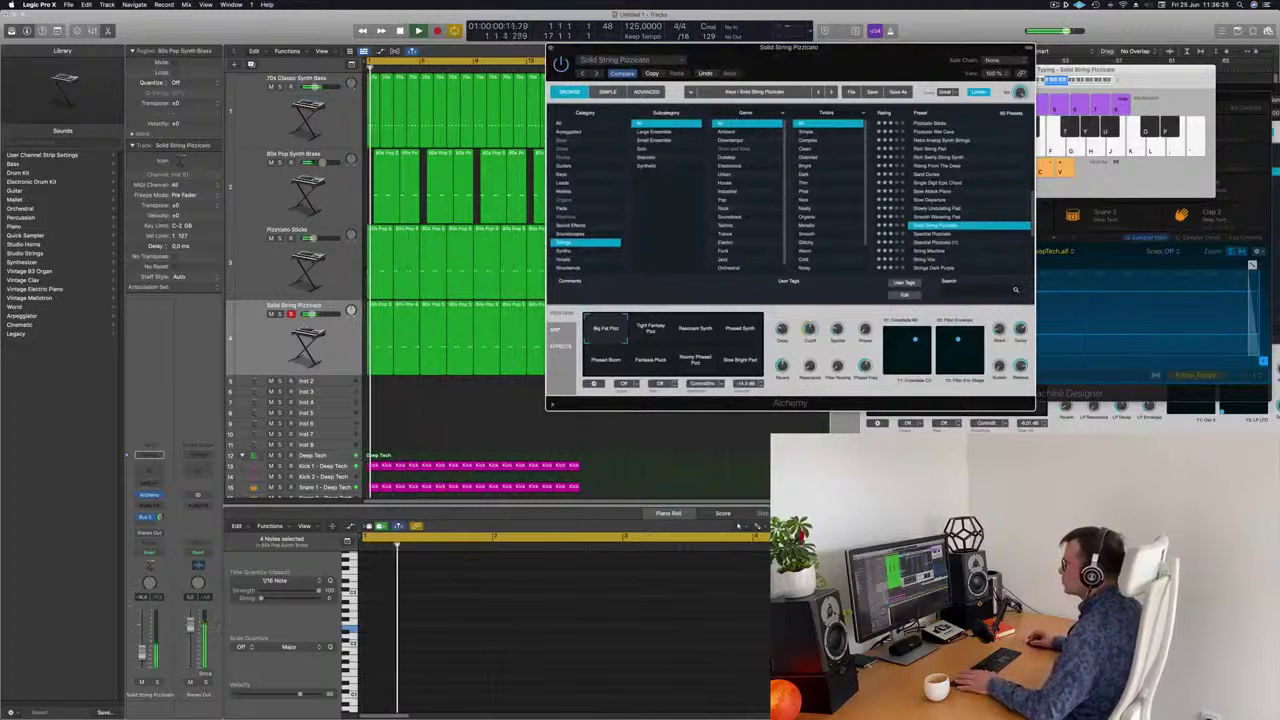
pyautogui.click(690, 436)
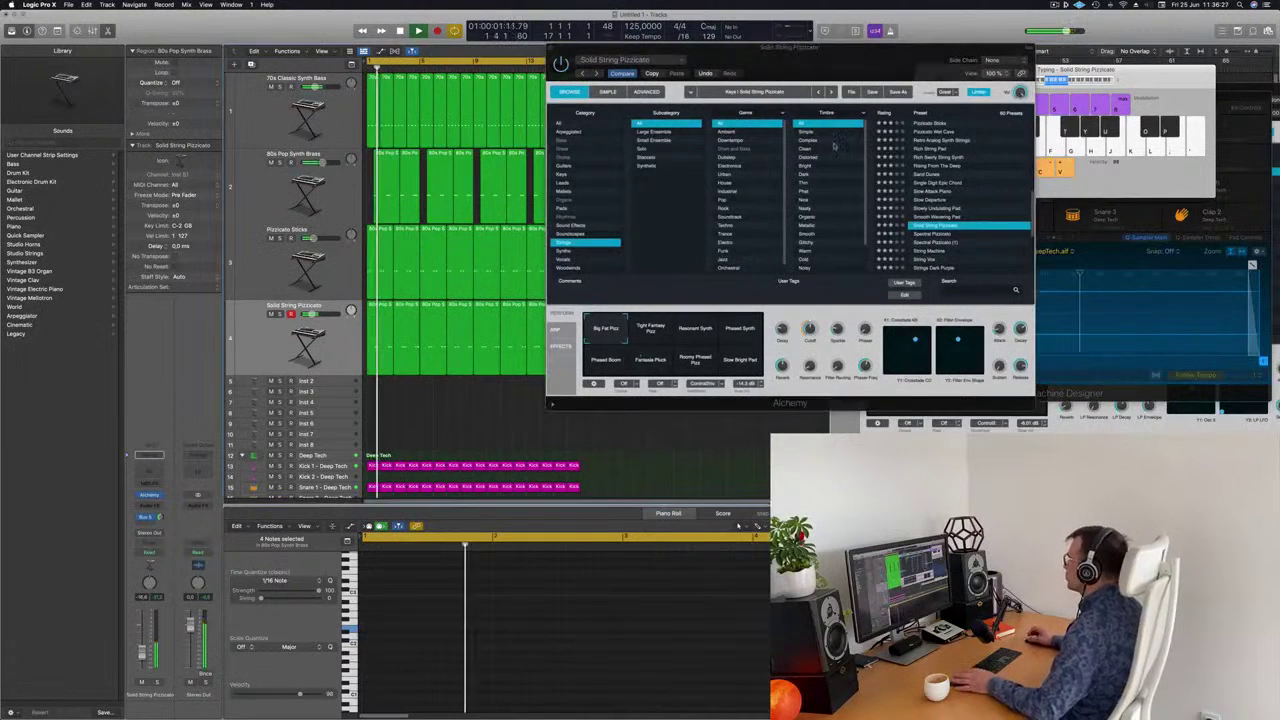
# Audition the preset's Resonant Synth, Phased Synth, Phased Boom and Roomy Phased Pizz variations, and return to Big Fat Pizz
pyautogui.click(652, 331)
pyautogui.click(695, 333)
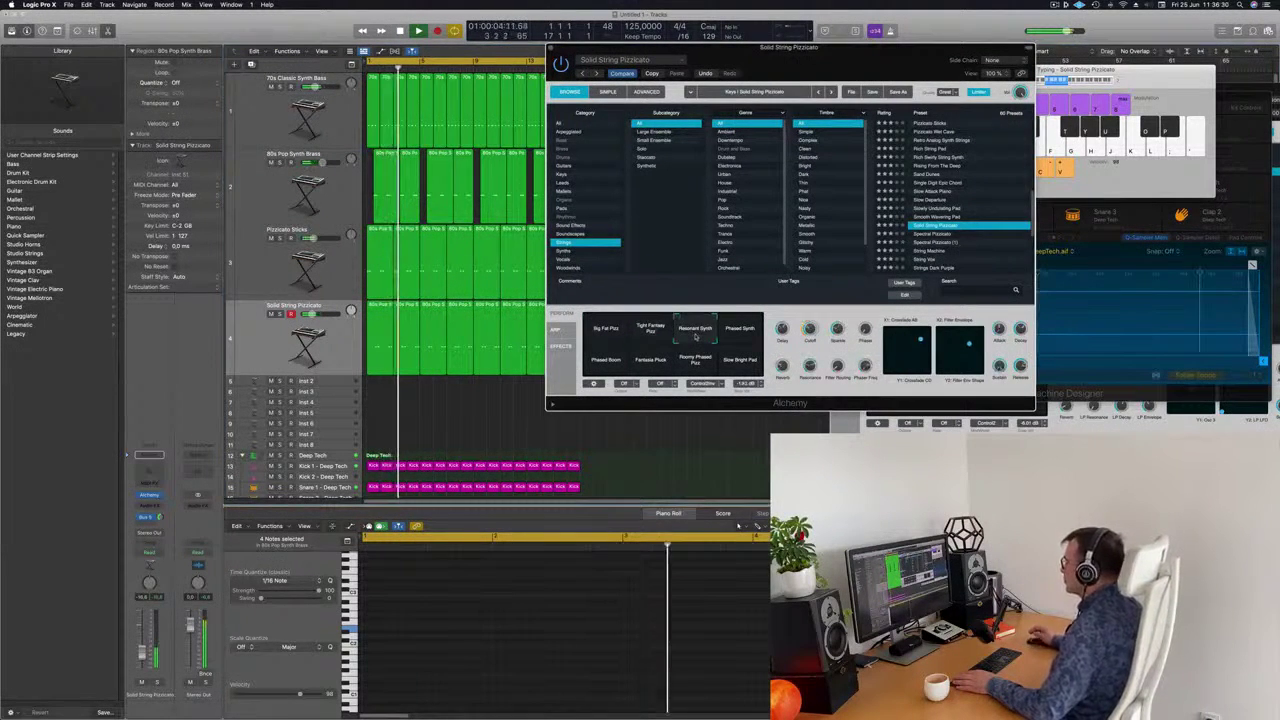
pyautogui.click(731, 336)
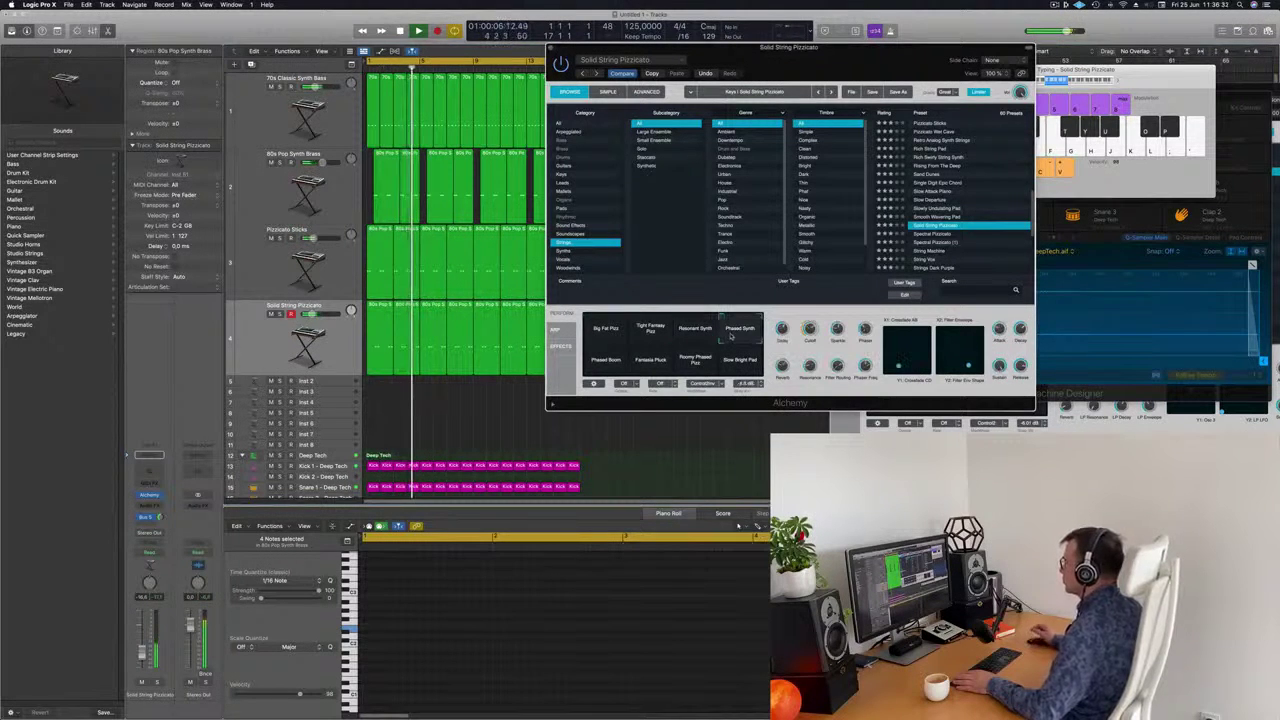
pyautogui.click(603, 362)
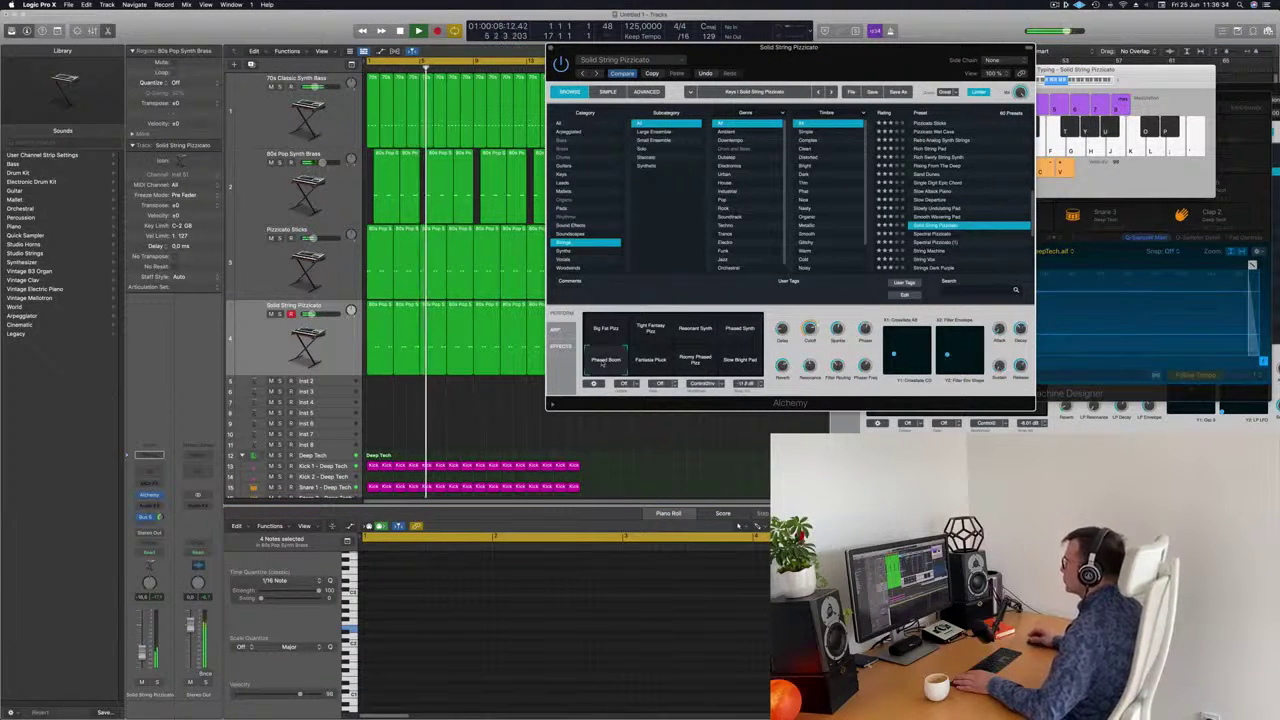
pyautogui.click(652, 362)
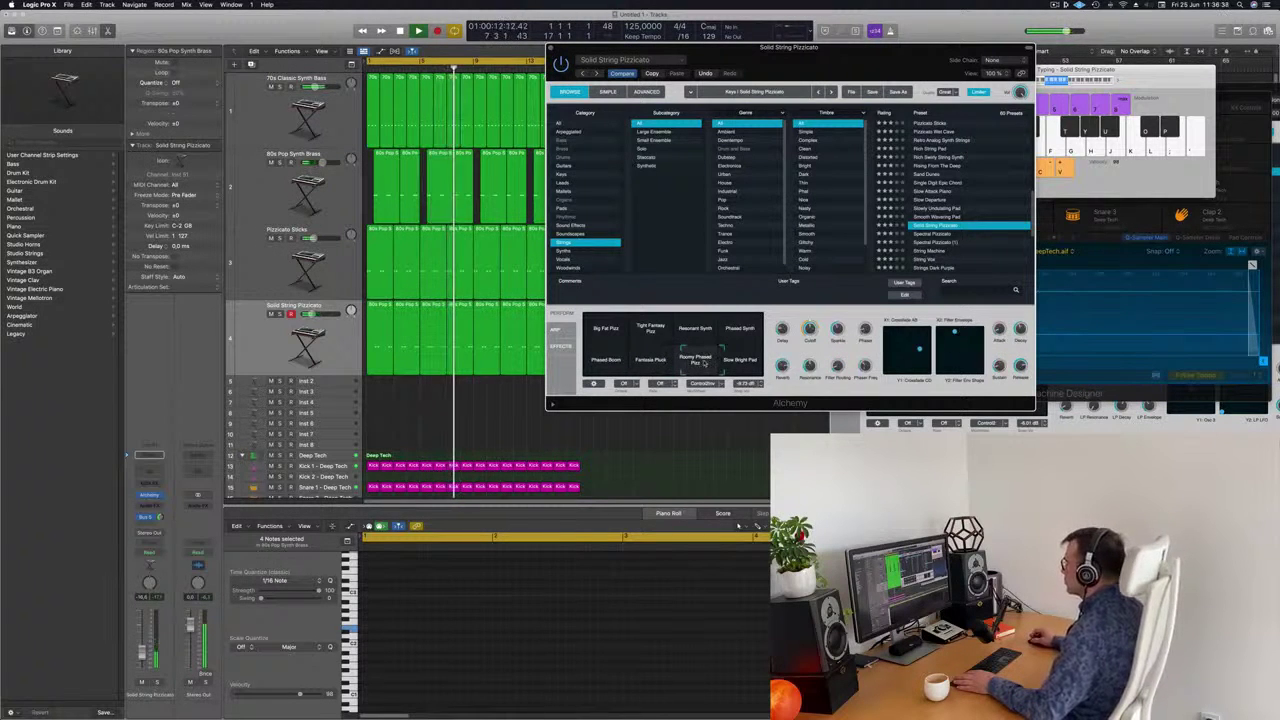
pyautogui.click(604, 322)
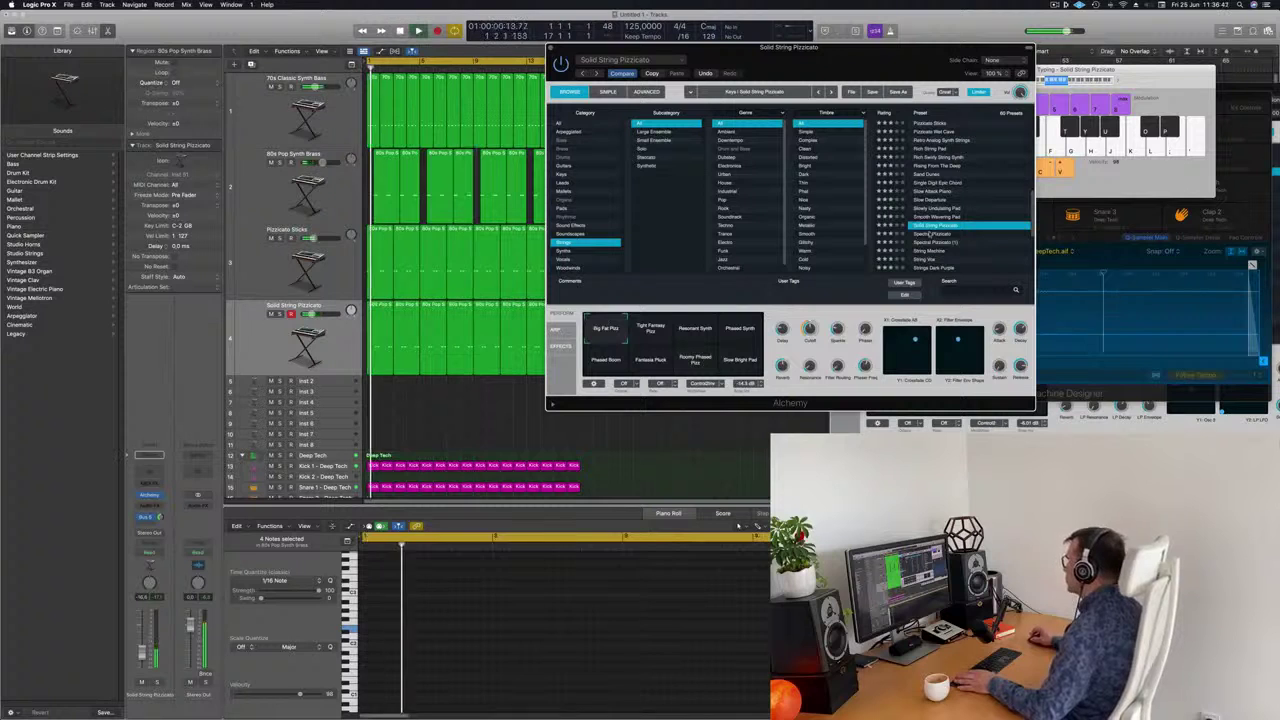
# Audition the Spectral Pizzicato and String Machine presets and load Strings Dark Purple on the fourth track
pyautogui.click(933, 235)
pyautogui.click(931, 252)
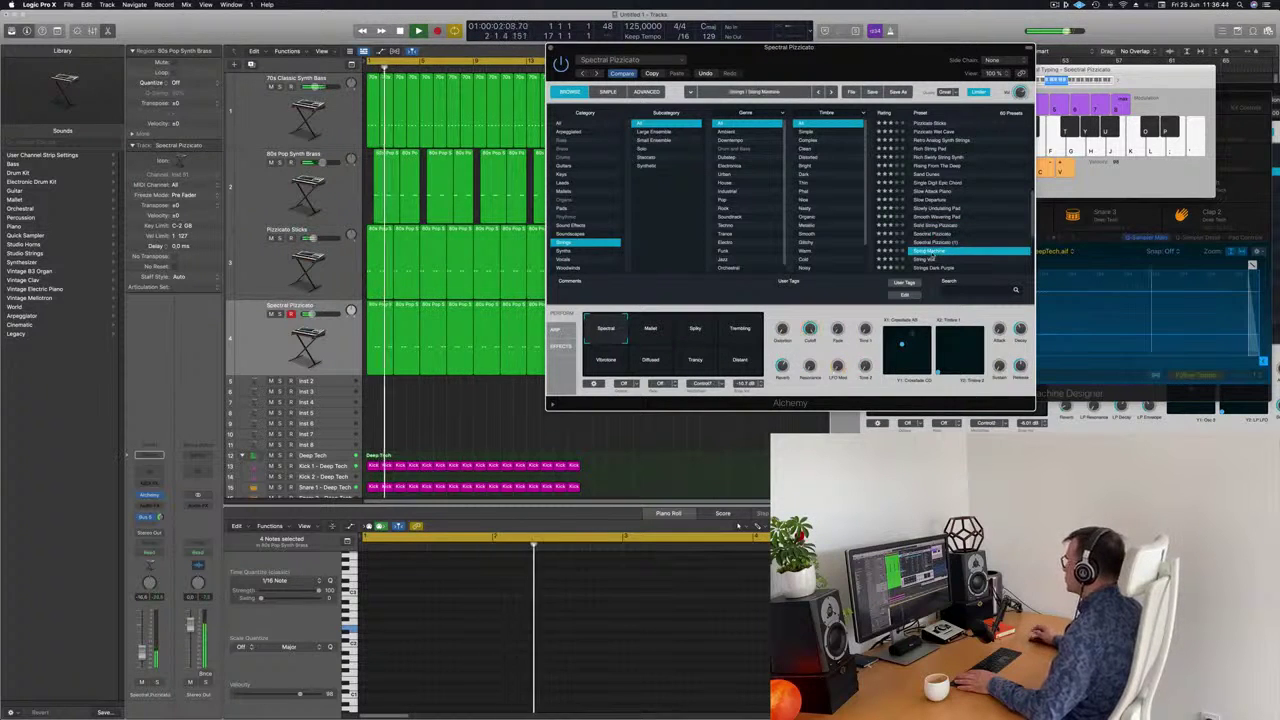
pyautogui.scroll(-2, 950, 236)
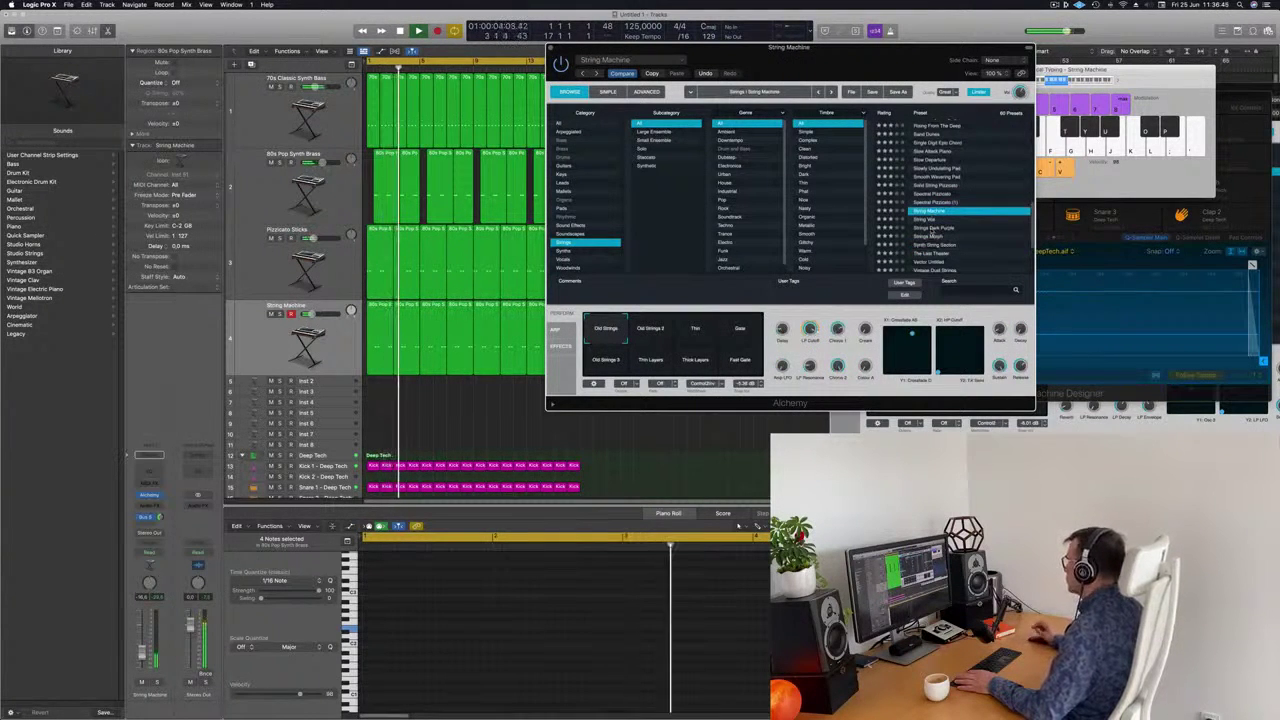
pyautogui.click(933, 229)
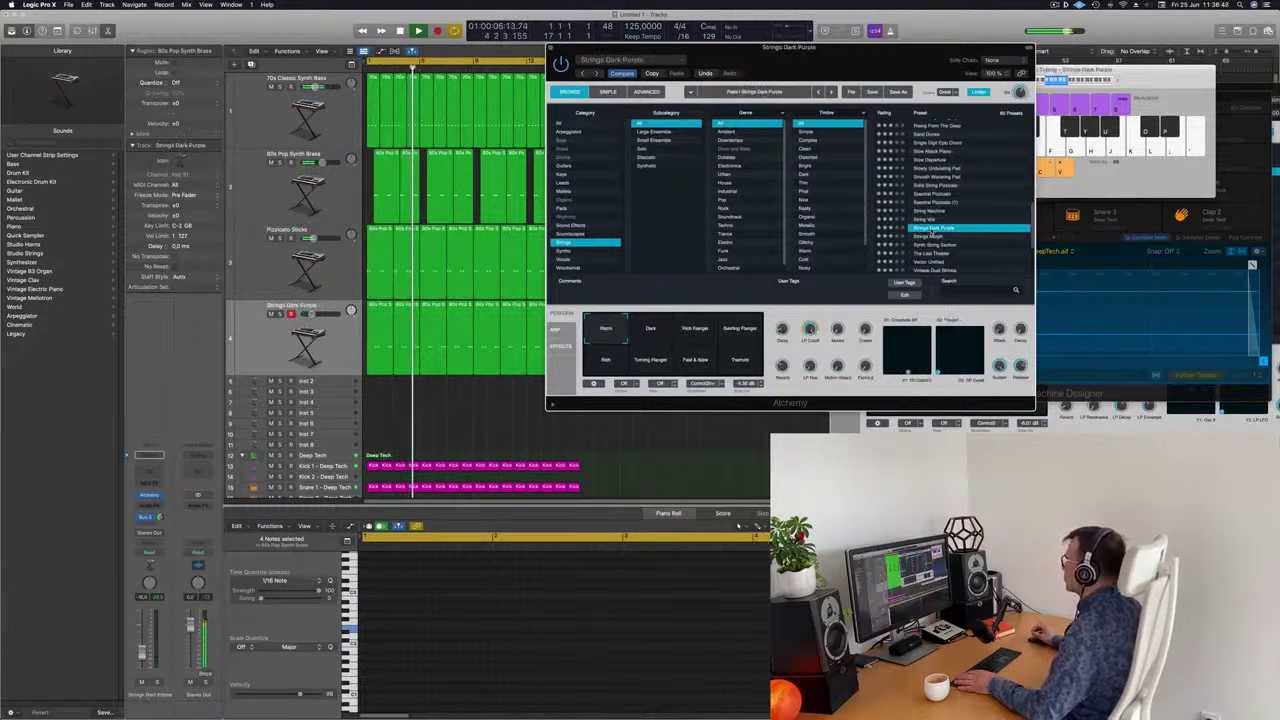
# Raise the Strings Dark Purple track's volume slightly and close its Alchemy window
pyautogui.moveTo(897, 48); pyautogui.dragTo(834, 35)
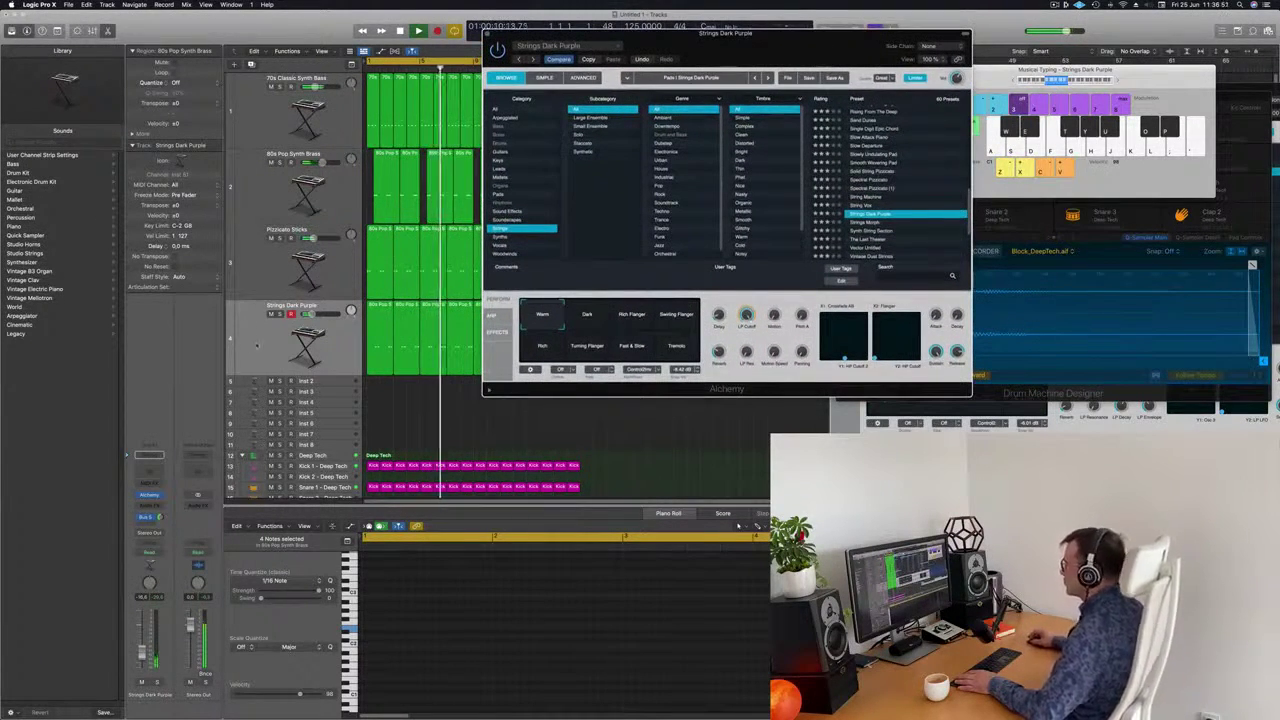
pyautogui.moveTo(143, 653); pyautogui.dragTo(144, 650)
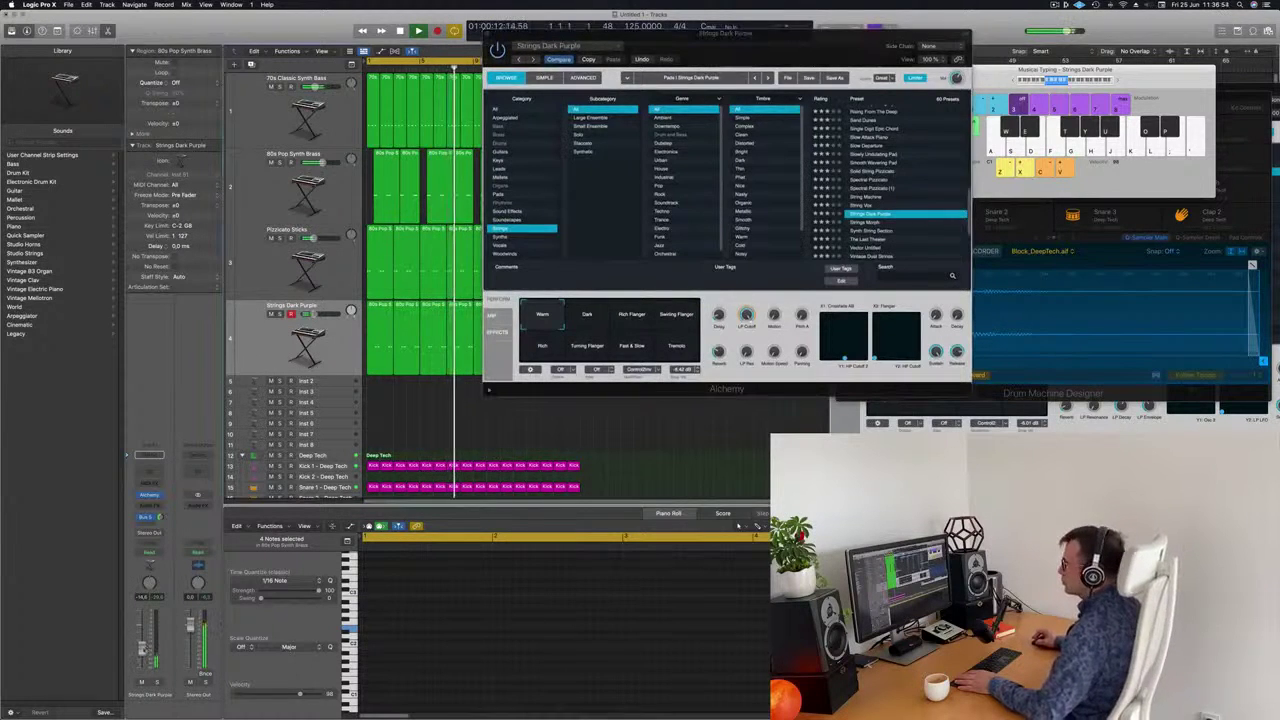
pyautogui.moveTo(488, 34); pyautogui.dragTo(566, 72)
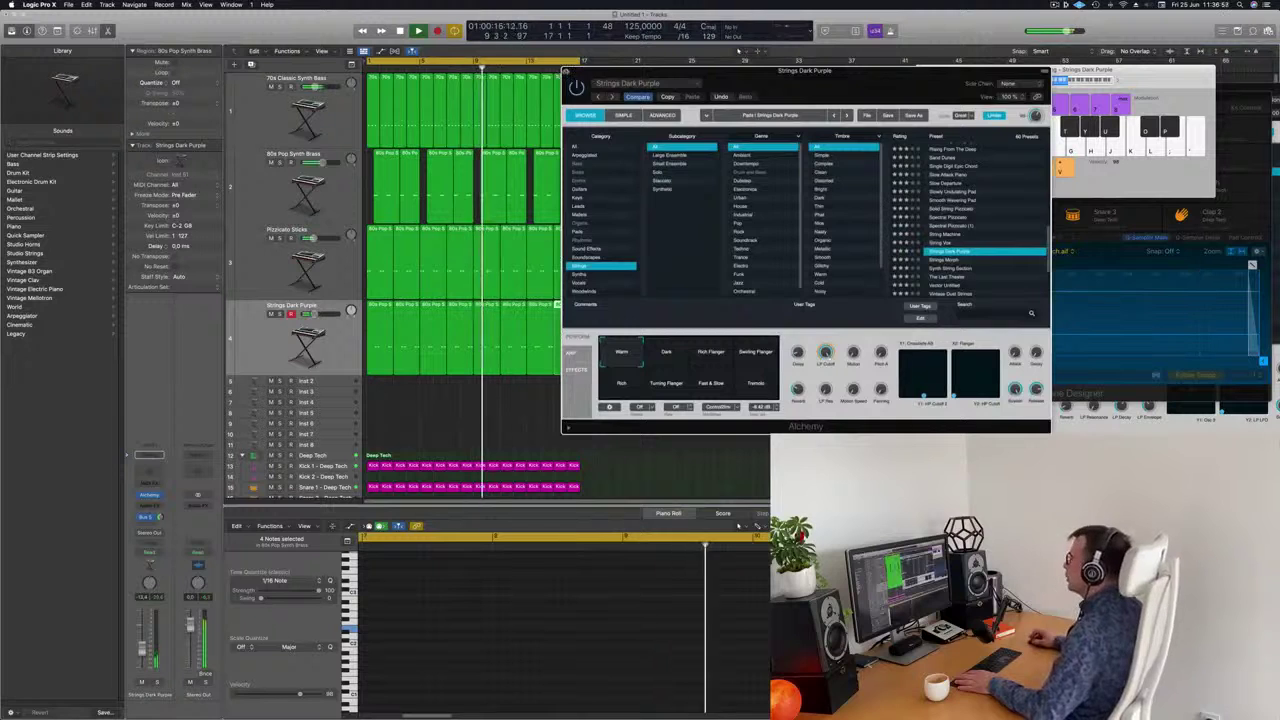
pyautogui.click(566, 72)
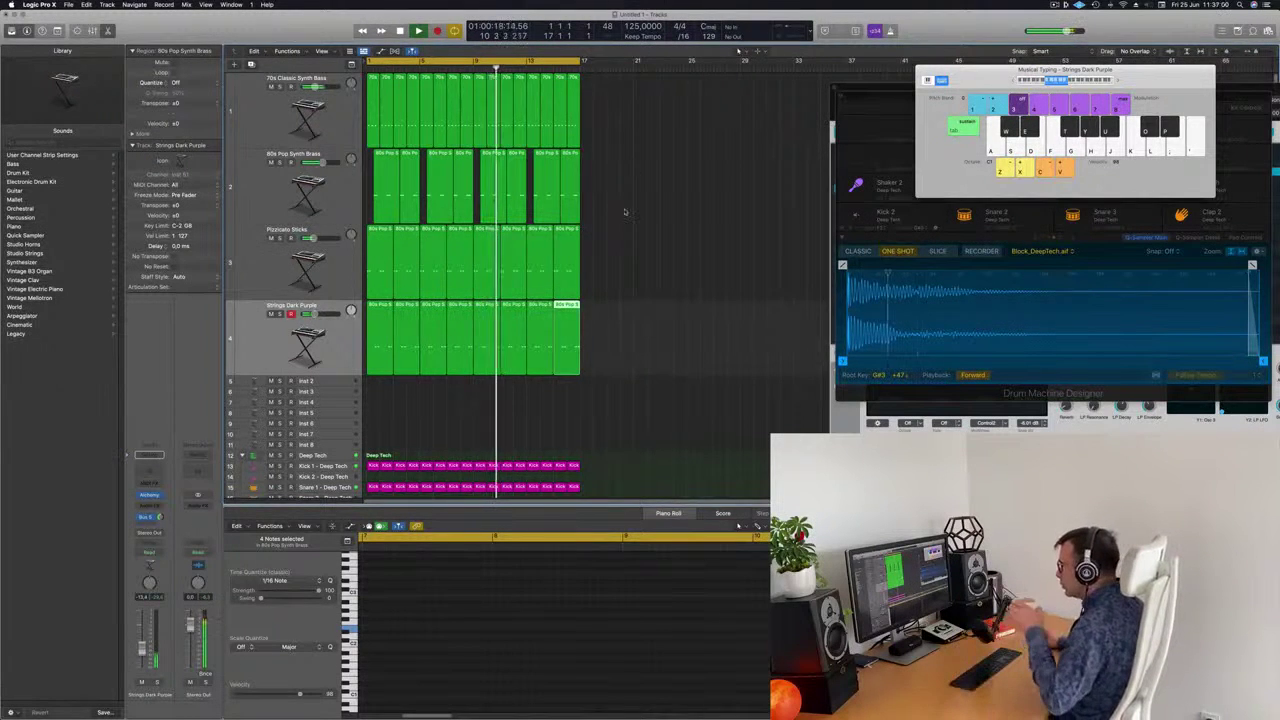
pyautogui.scroll(-3, 628, 190)
pyautogui.scroll(3, 625, 212)
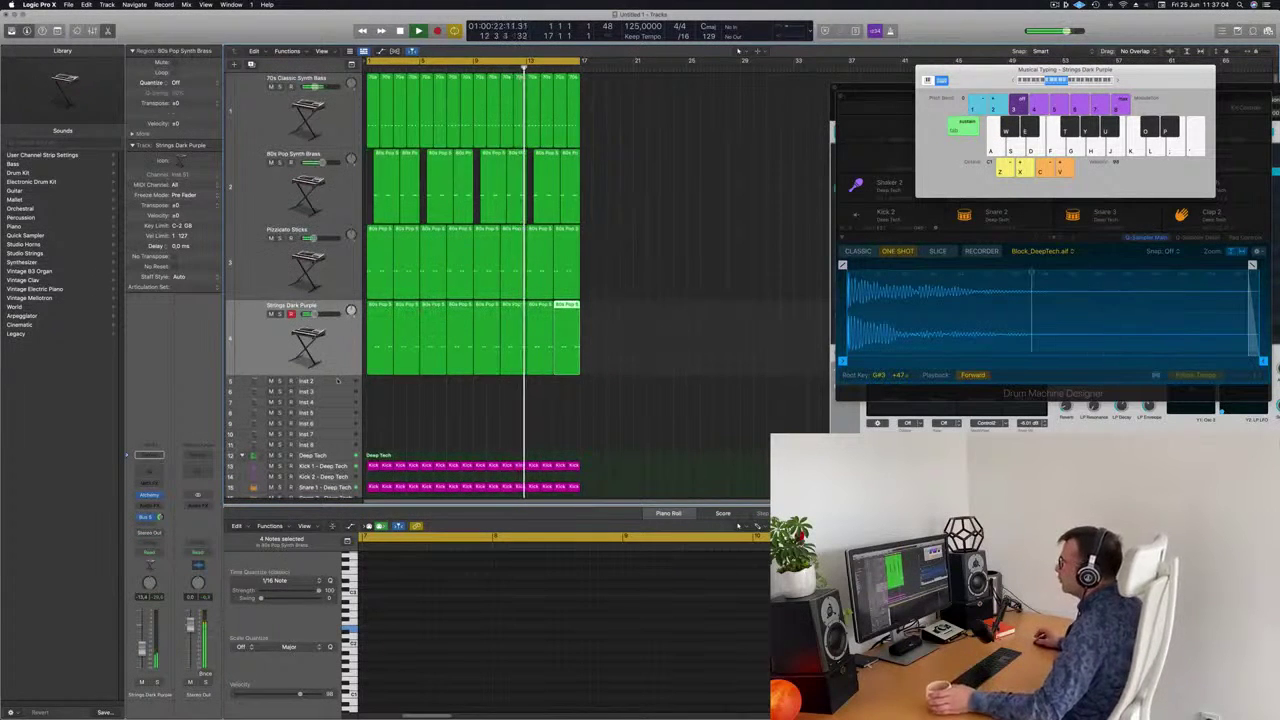
# Insert a stereo Retro Synth on the empty Inst 2 track and increase that track's height
pyautogui.press('Down')
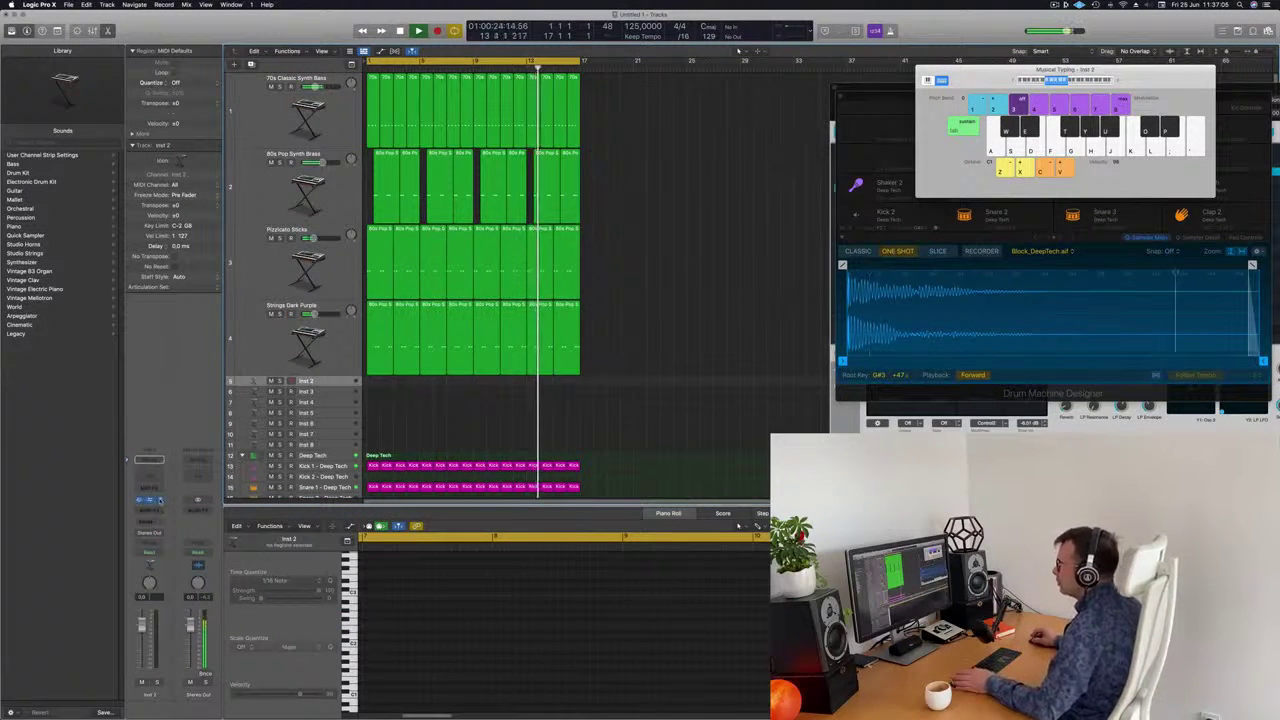
pyautogui.click(159, 500)
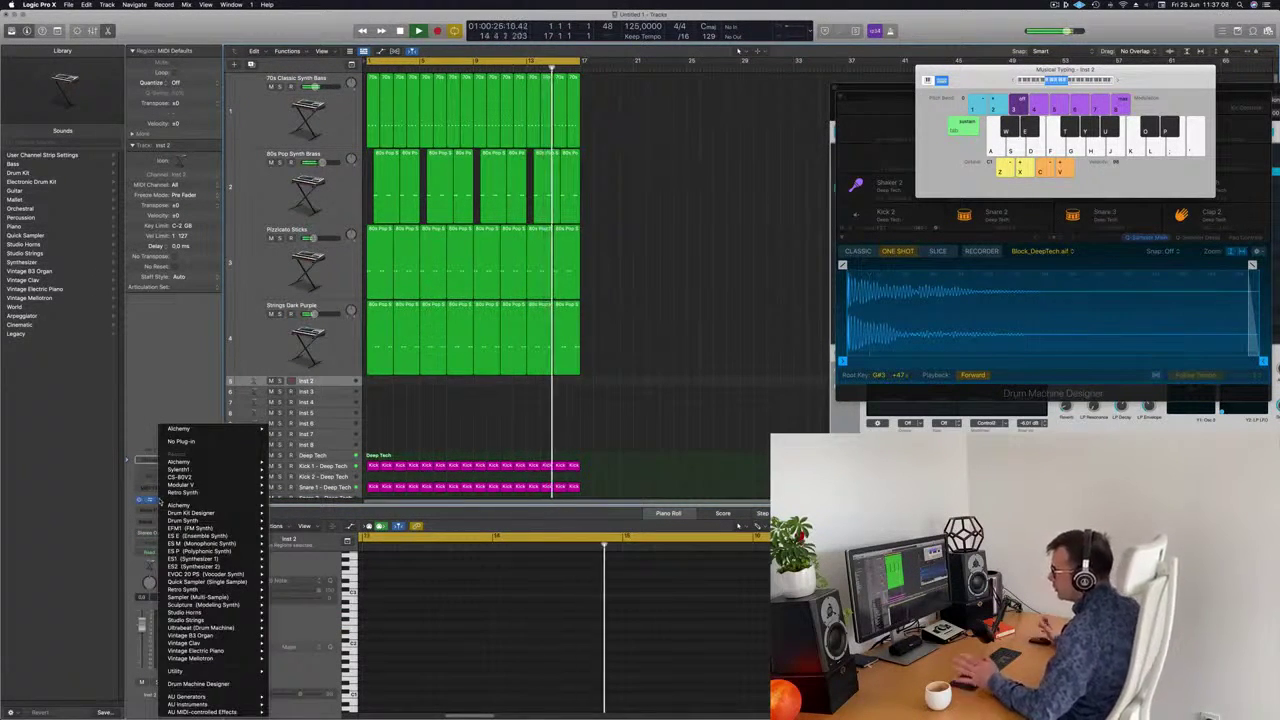
pyautogui.moveTo(262, 493)
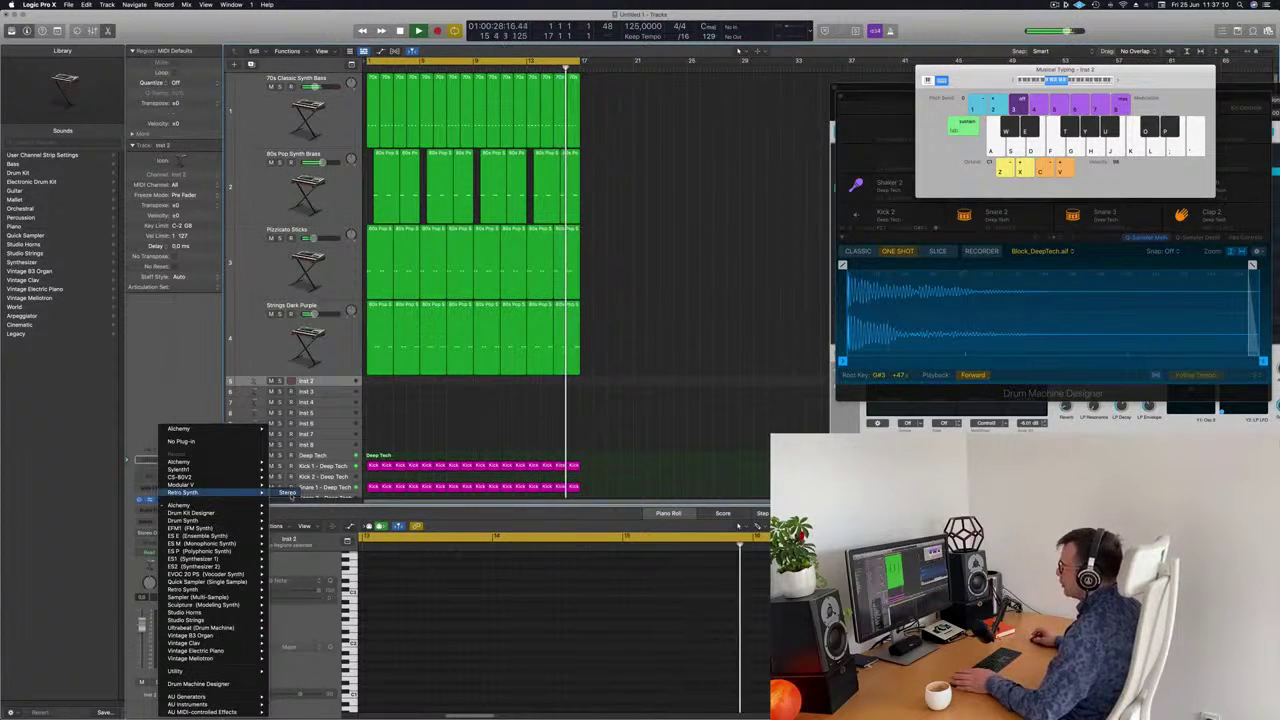
pyautogui.click(287, 494)
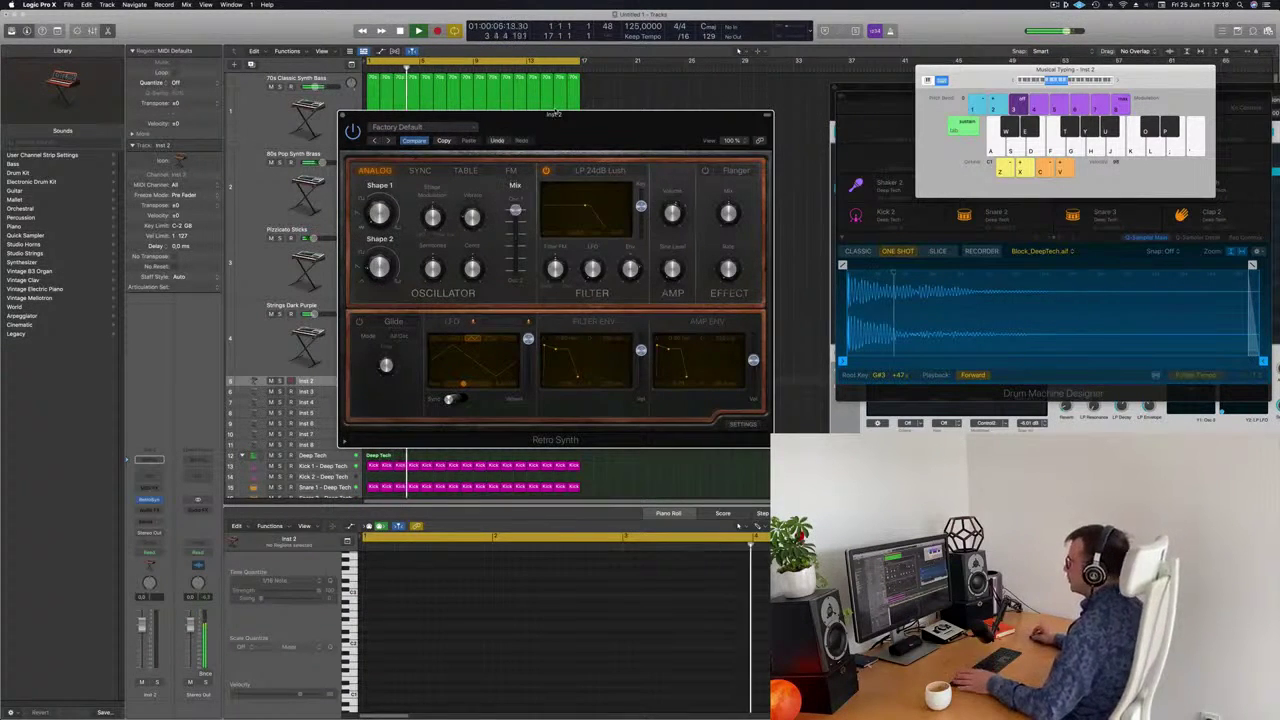
pyautogui.moveTo(553, 114); pyautogui.dragTo(671, 67)
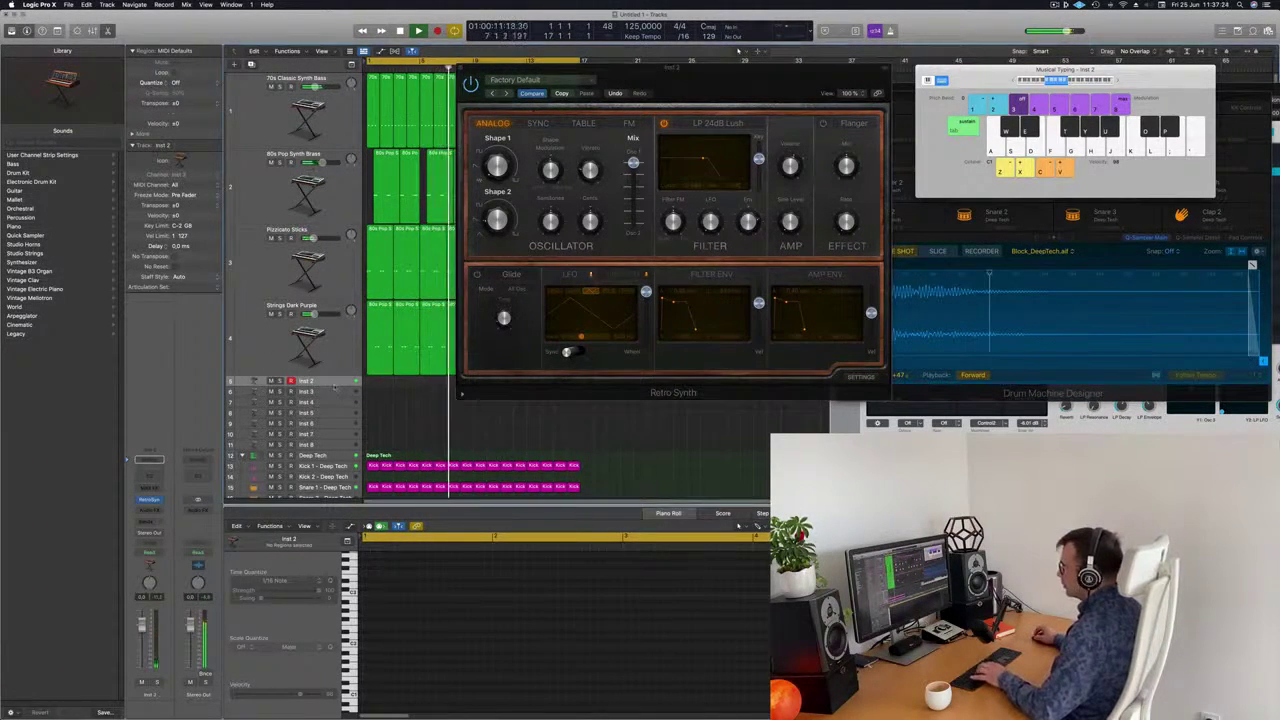
pyautogui.moveTo(333, 387); pyautogui.dragTo(333, 434)
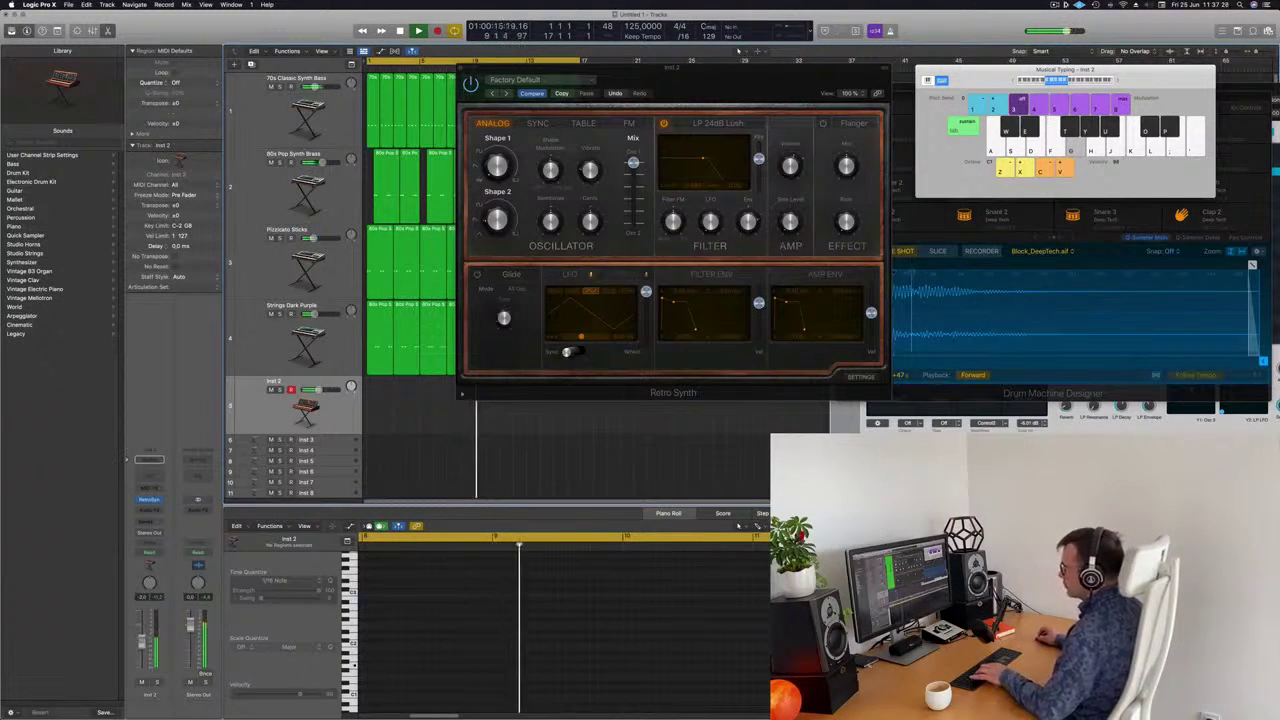
# Shape the Retro Synth sound by adjusting the LP 24dB Lush filter curve and the LFO rate during playback
pyautogui.moveTo(700, 157); pyautogui.dragTo(704, 156)
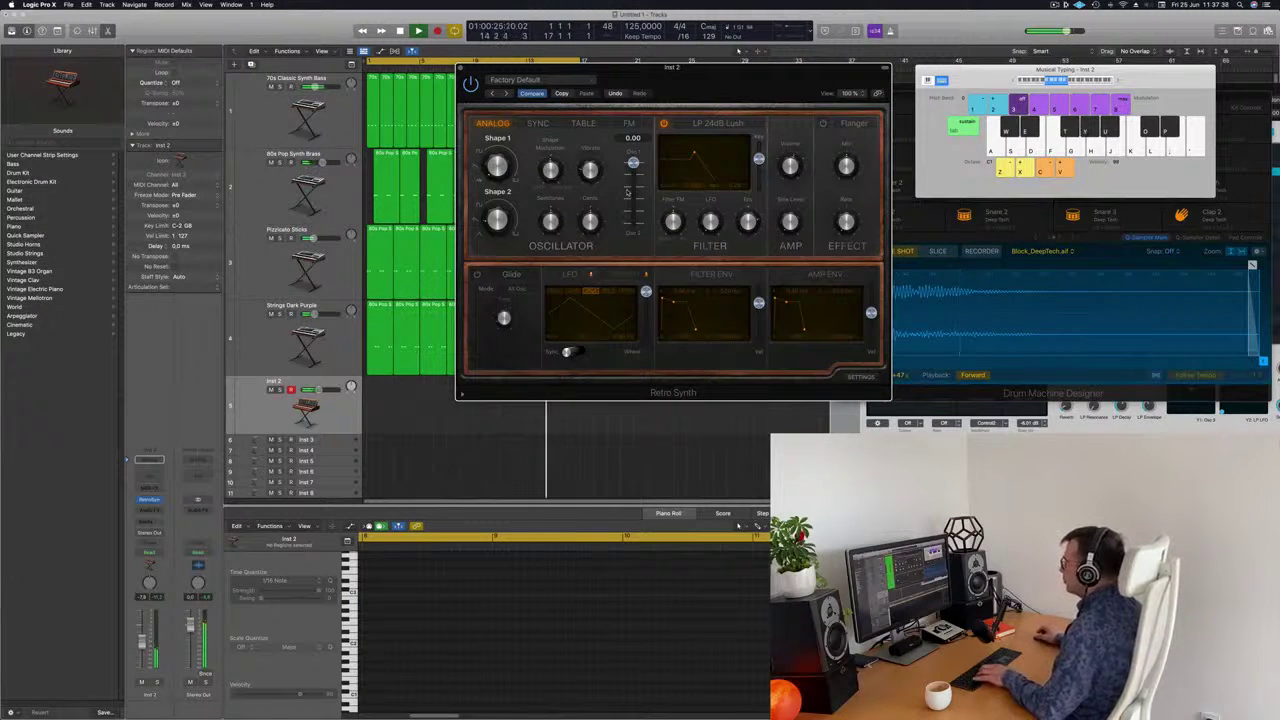
pyautogui.moveTo(760, 68); pyautogui.dragTo(714, 55)
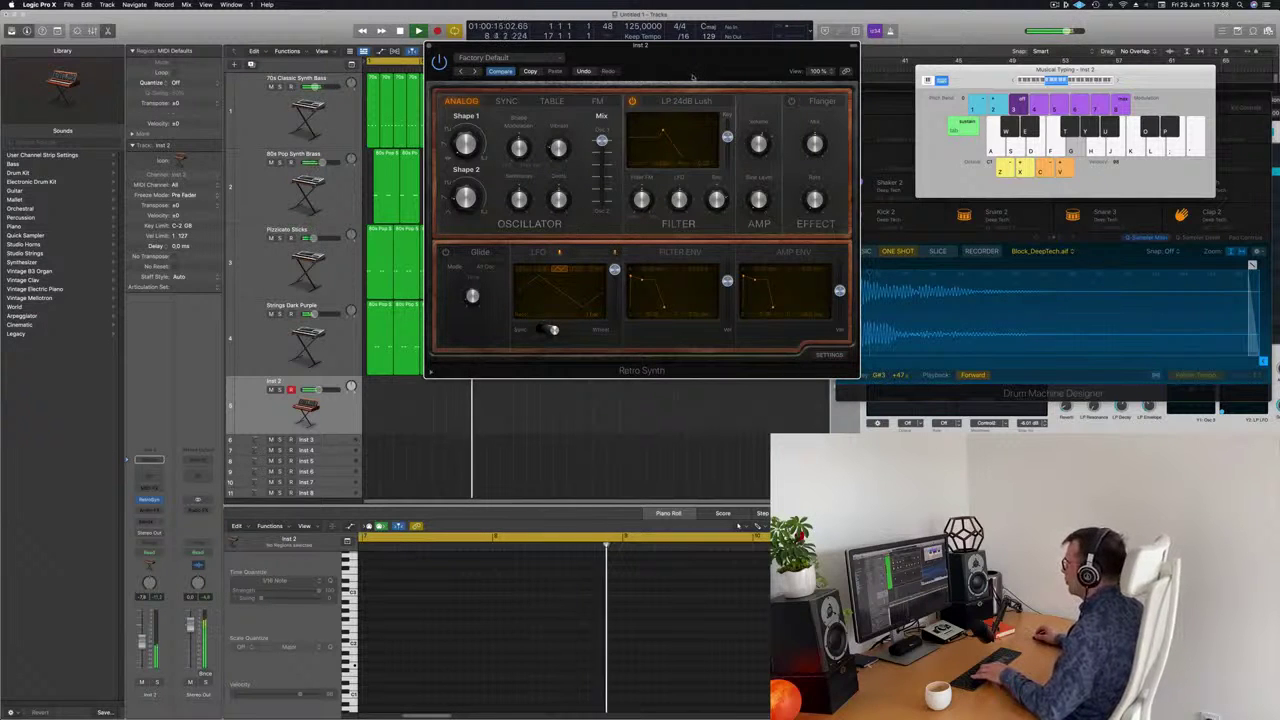
pyautogui.moveTo(557, 306); pyautogui.dragTo(658, 326)
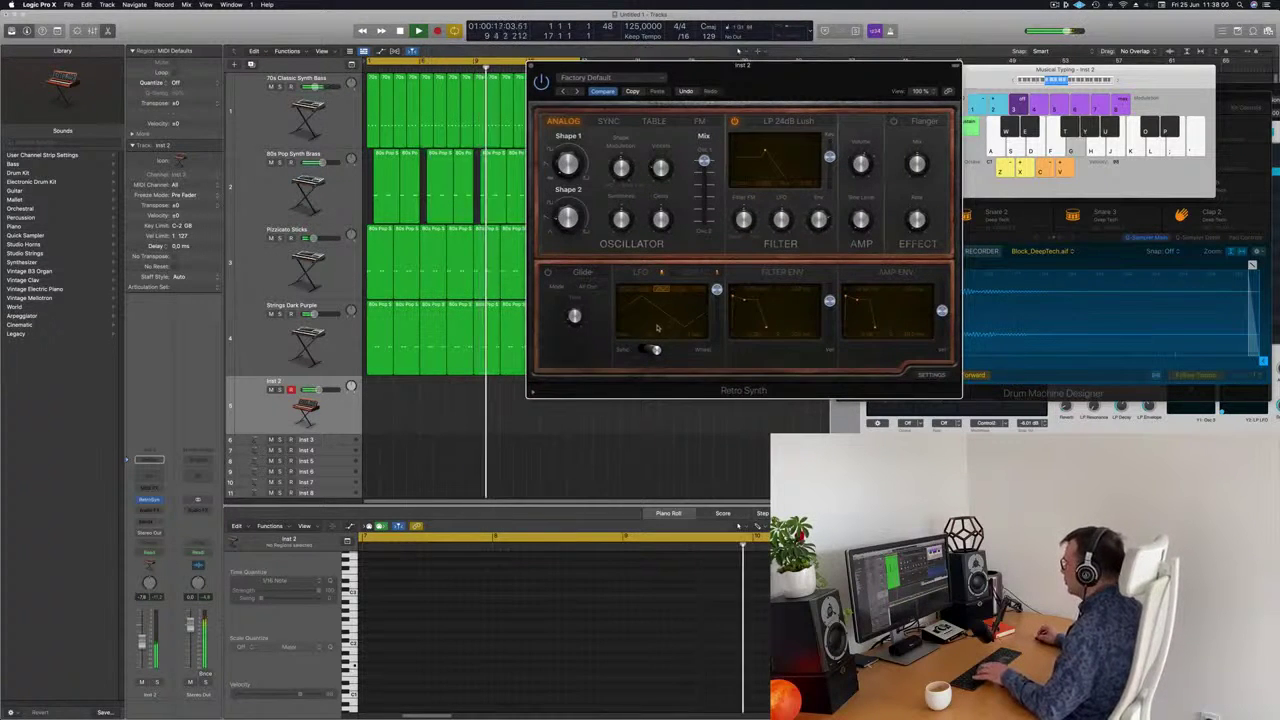
pyautogui.moveTo(657, 336); pyautogui.dragTo(643, 336)
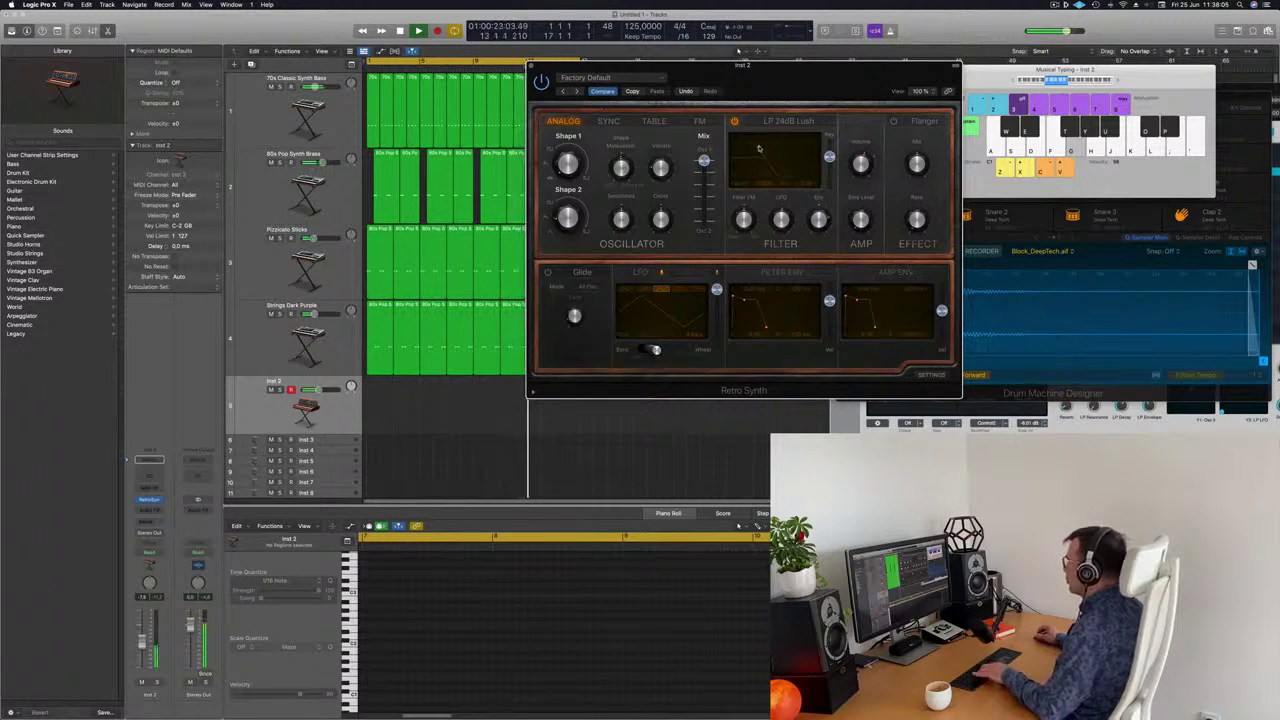
pyautogui.moveTo(820, 74); pyautogui.dragTo(818, 57)
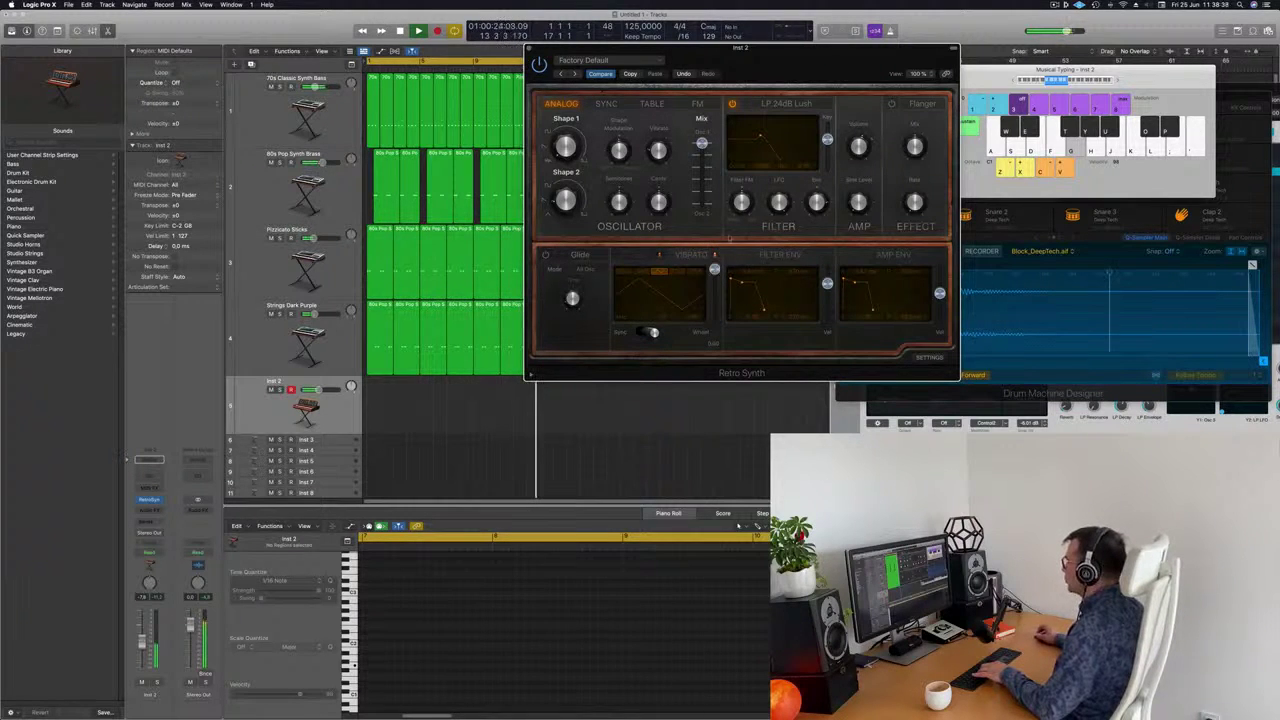
pyautogui.moveTo(803, 62); pyautogui.dragTo(821, 52)
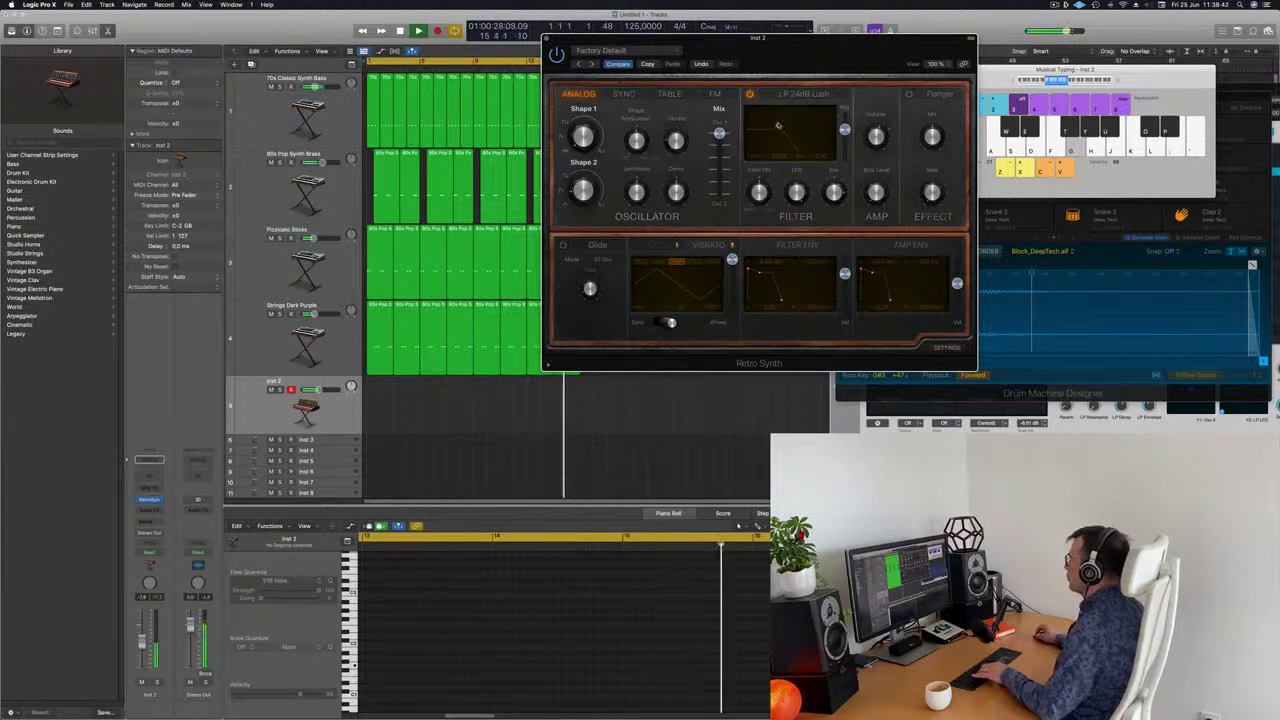
pyautogui.moveTo(894, 44); pyautogui.dragTo(981, 33)
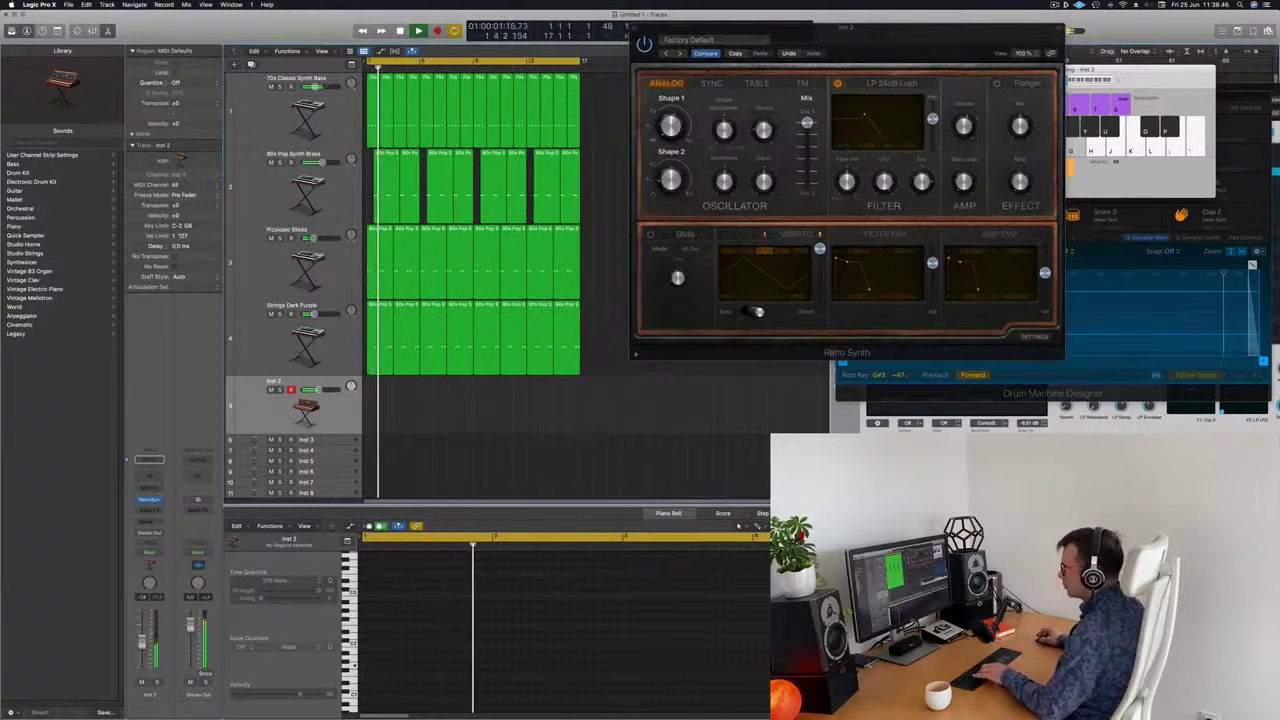
# Insert a Compressor on the Inst 2 track and set its side-chain source to Kick 1 - Deep Tech (Inst 9)
pyautogui.click(150, 513)
pyautogui.moveTo(185, 530)
pyautogui.click(224, 530)
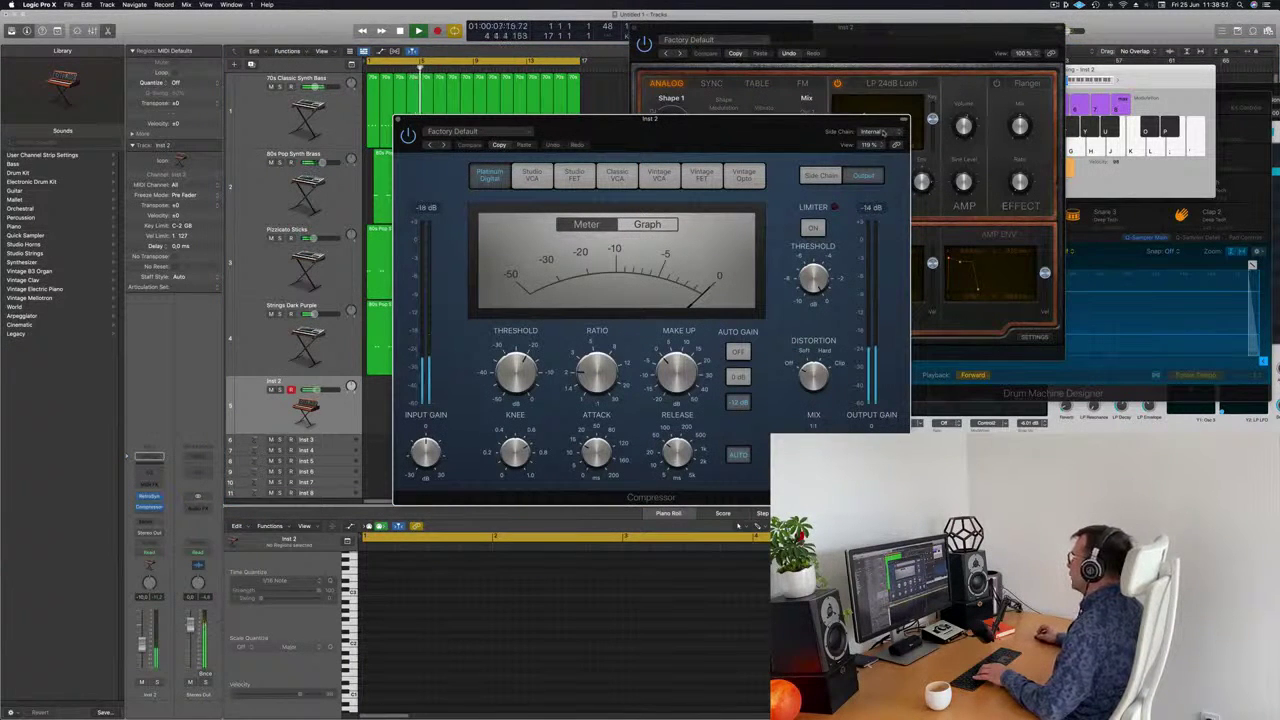
pyautogui.moveTo(880, 154)
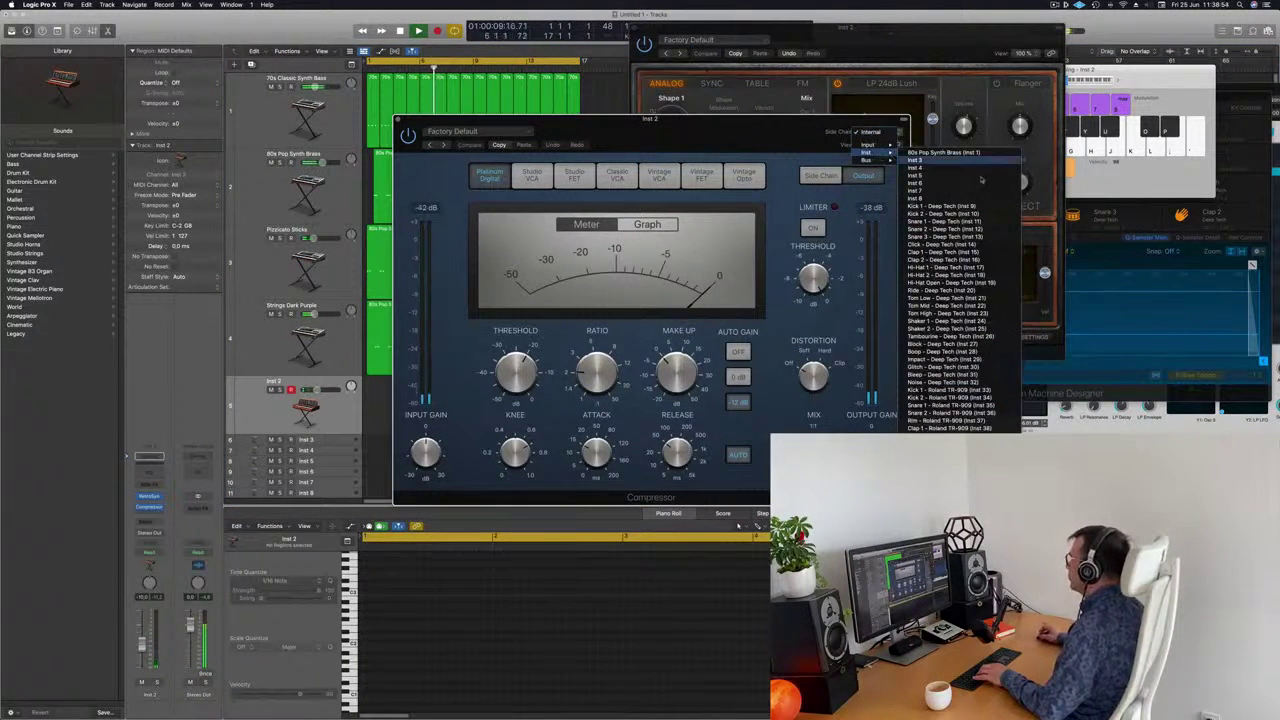
pyautogui.click(945, 199)
pyautogui.moveTo(738, 144); pyautogui.dragTo(810, 112)
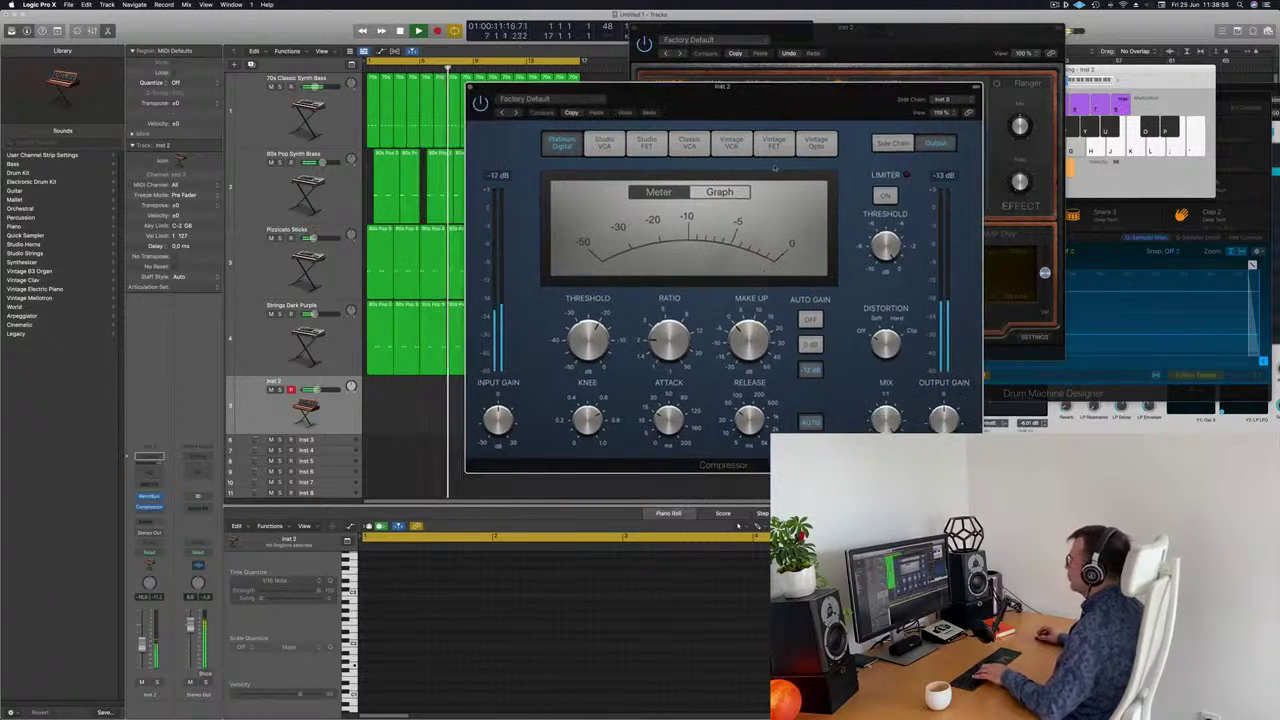
# Shorten the Compressor's attack, switch off its automatic release, raise the ratio and close the plug-in window
pyautogui.moveTo(669, 419); pyautogui.dragTo(669, 426)
pyautogui.click(808, 422)
pyautogui.moveTo(669, 342); pyautogui.dragTo(669, 309)
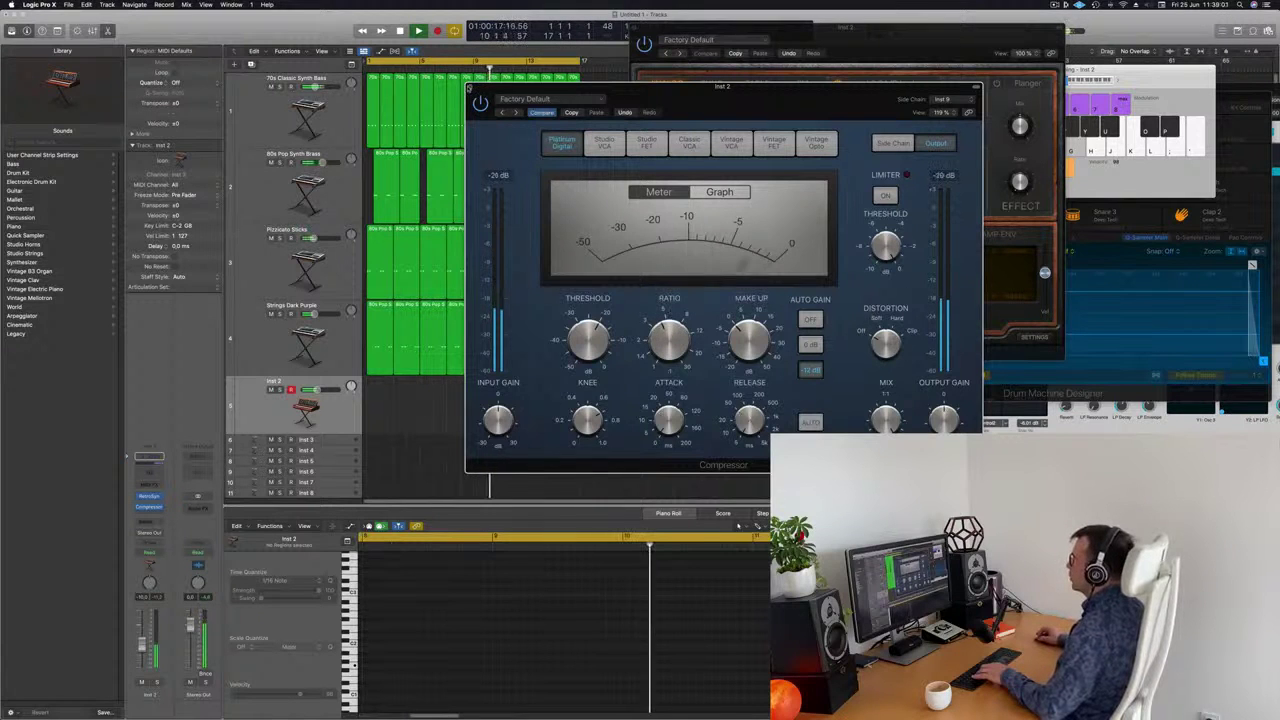
pyautogui.click(469, 88)
# Record a Retro Synth note on Inst 2, move its region to bar 1 and trim the note to one bar
pyautogui.press('r')
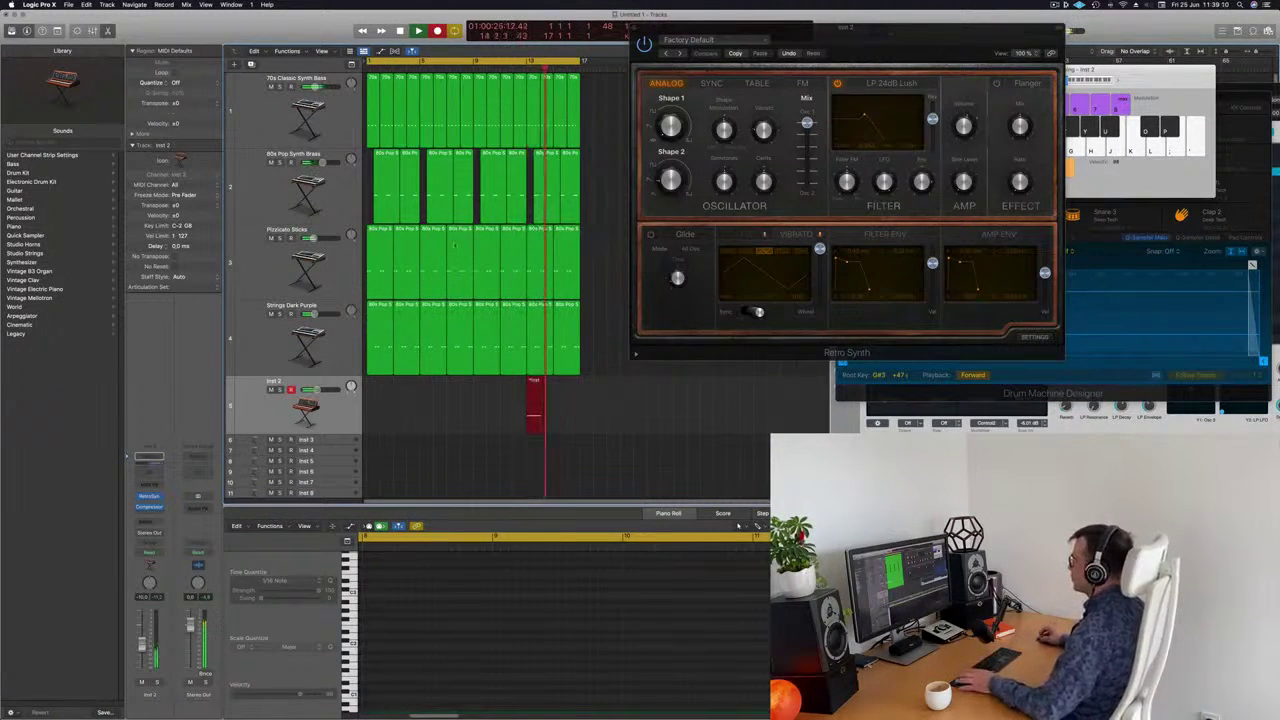
pyautogui.press('space')
pyautogui.moveTo(538, 402); pyautogui.dragTo(379, 404)
pyautogui.press('space')
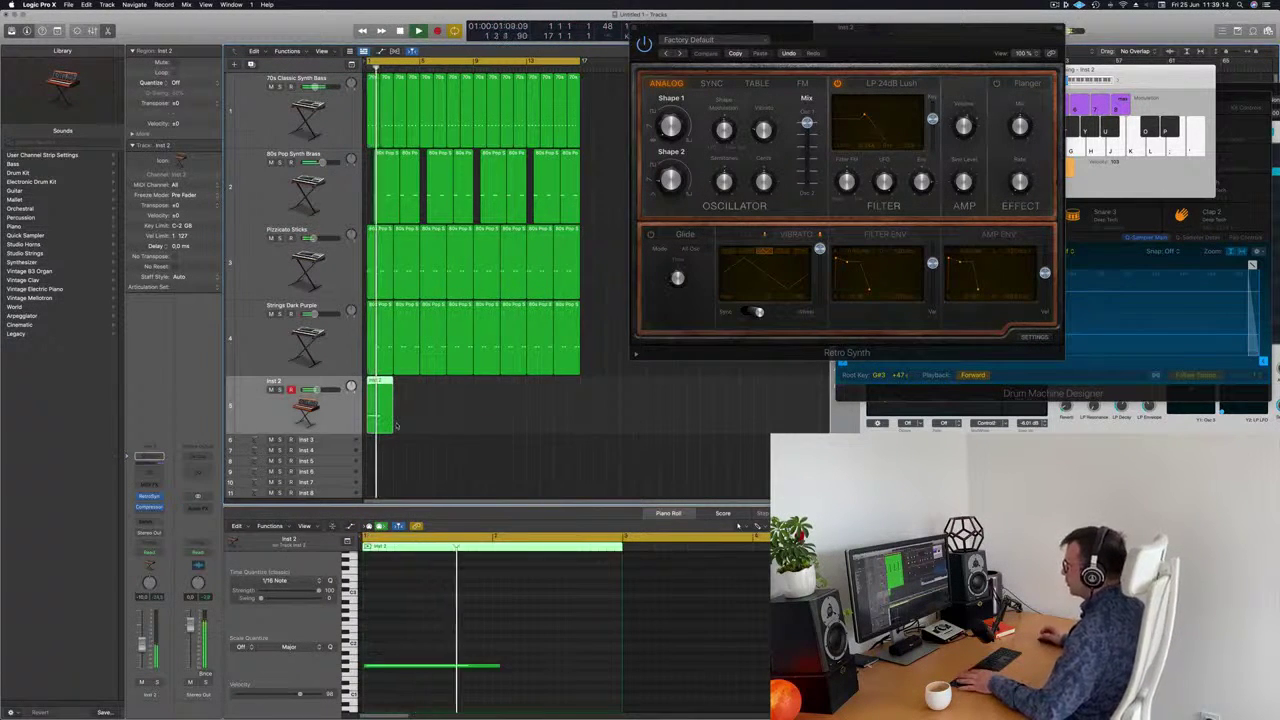
pyautogui.moveTo(499, 665); pyautogui.dragTo(491, 665)
pyautogui.press('Return')
# Adjust the Retro Synth's filter and amp envelopes during playback, raise the Inst 2 volume slightly and close the synth window
pyautogui.moveTo(925, 40); pyautogui.dragTo(804, 163)
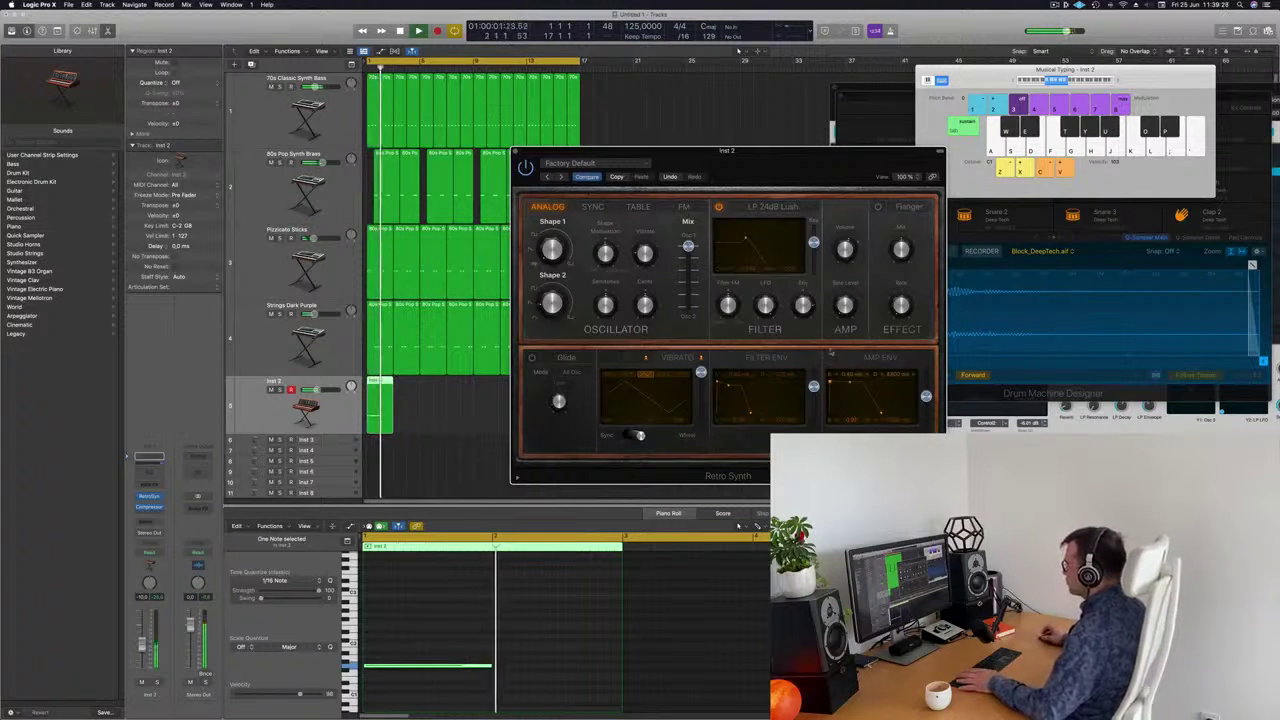
pyautogui.press('space')
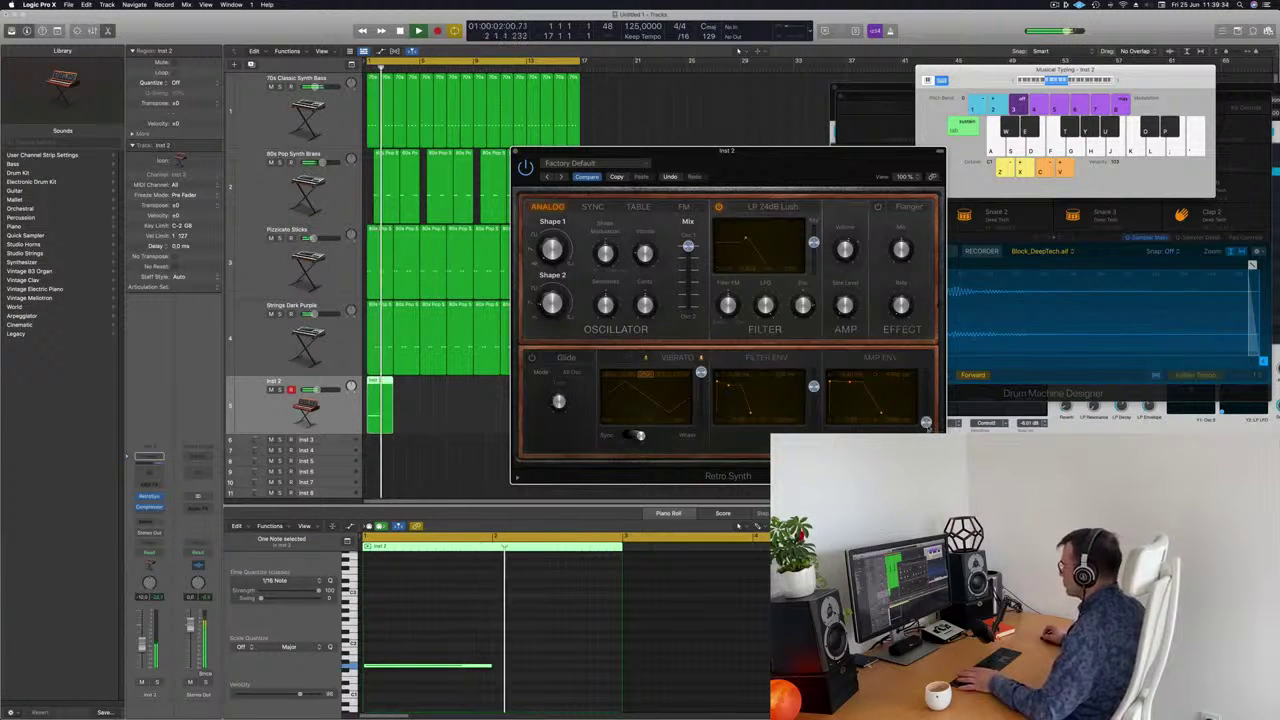
pyautogui.press('Return')
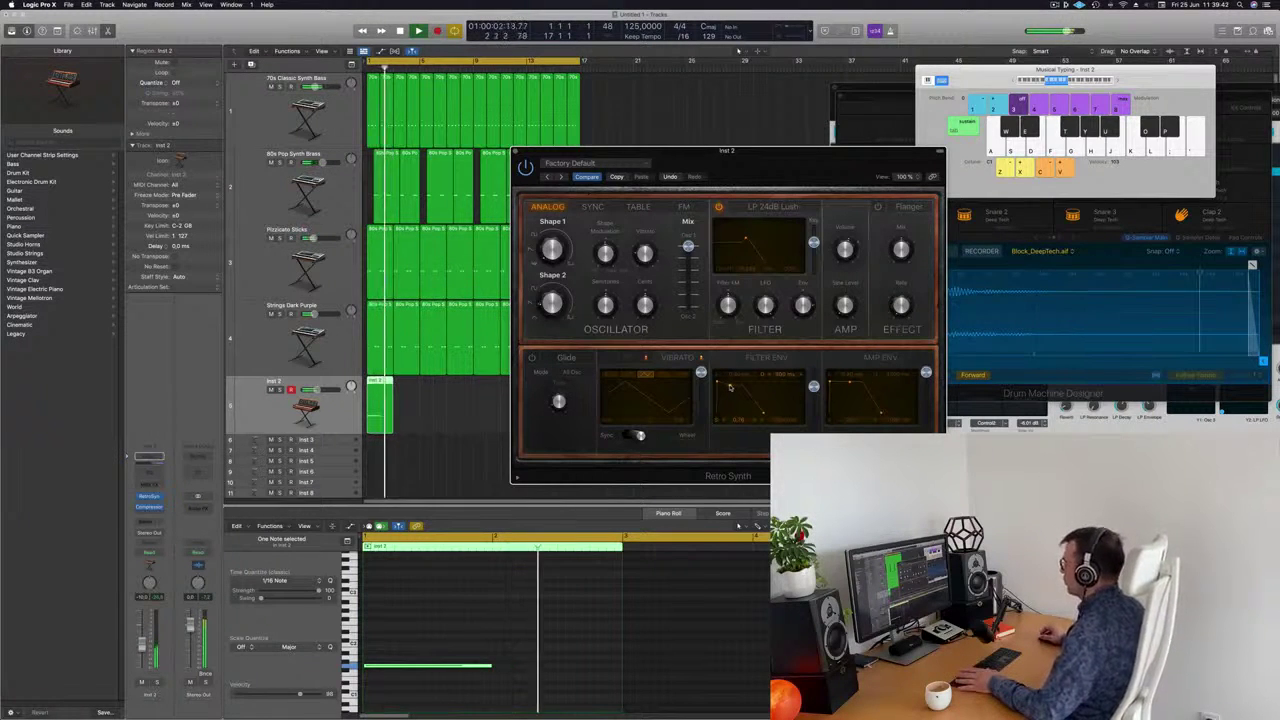
pyautogui.press('space')
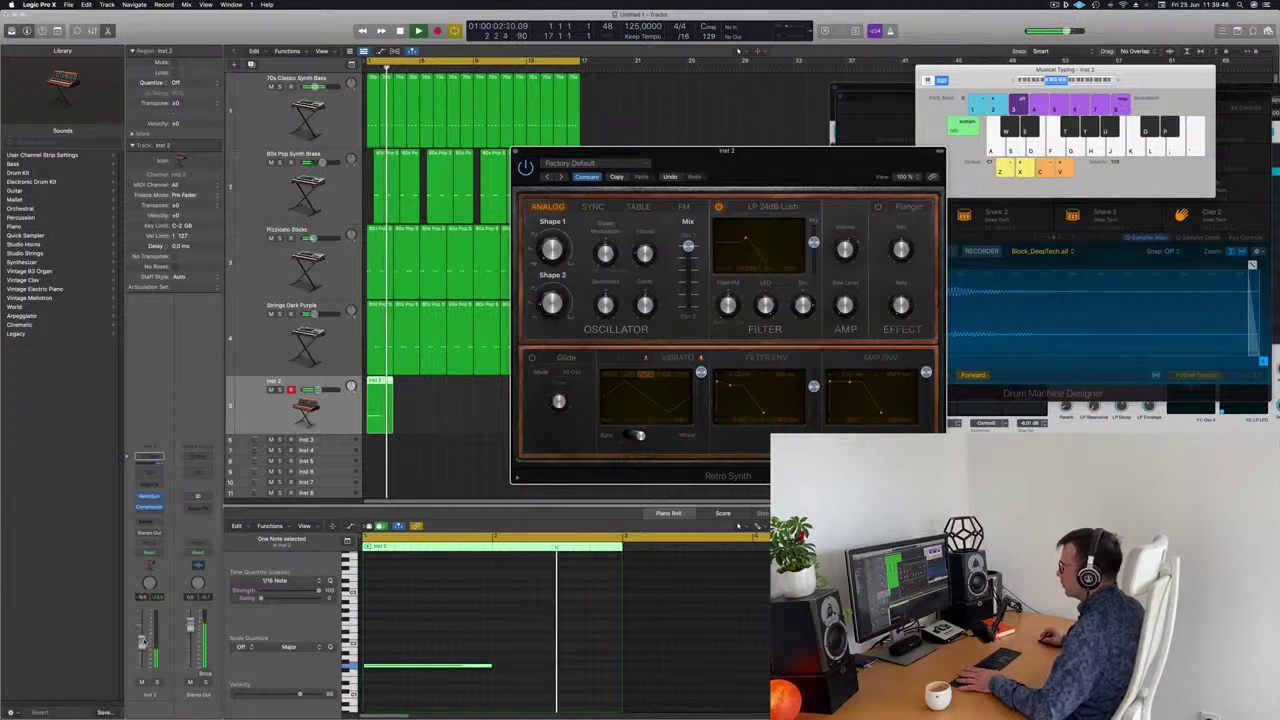
pyautogui.click(144, 642)
pyautogui.click(517, 152)
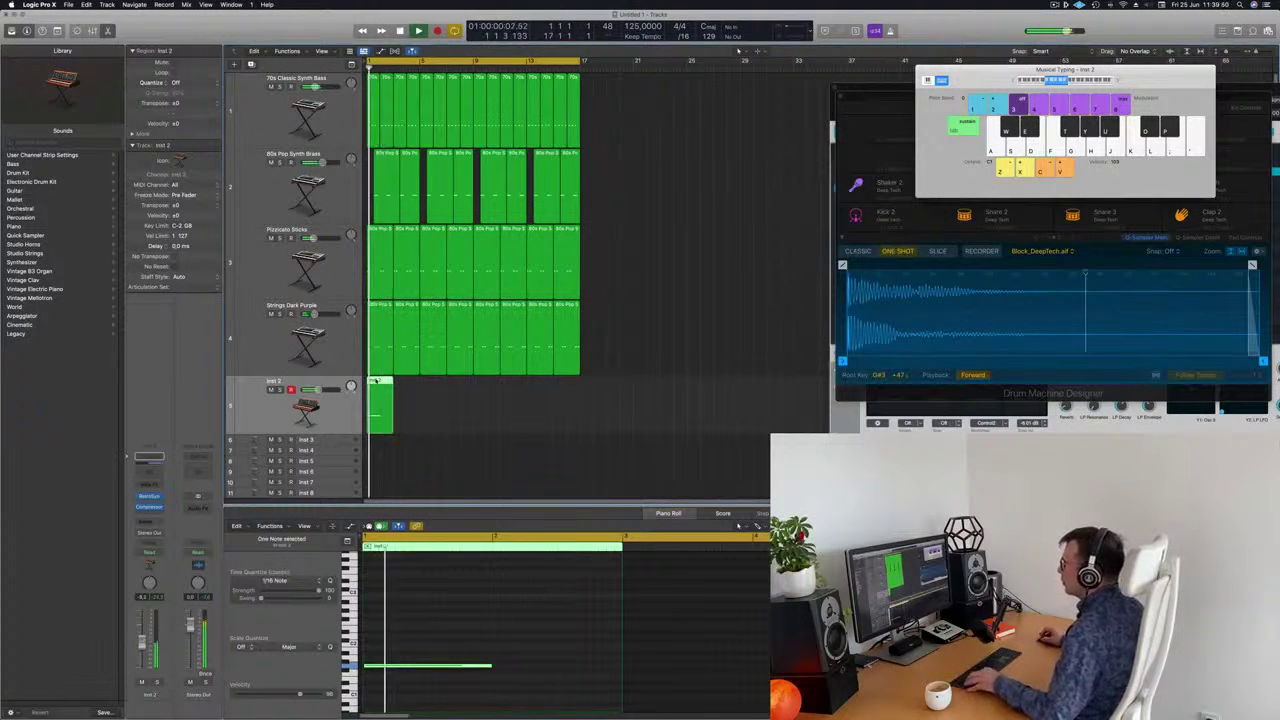
# Copy the Inst 2 region to bars 5, 9 and 13
pyautogui.moveTo(381, 384); pyautogui.dragTo(489, 399)
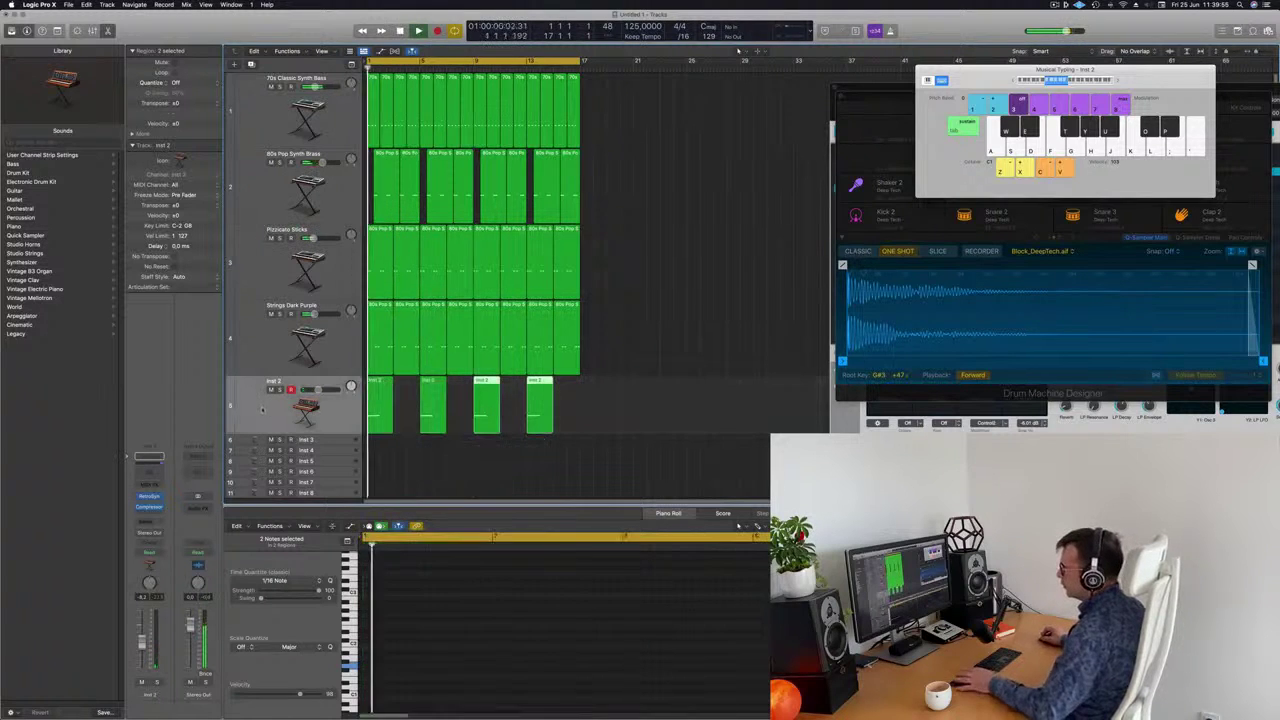
# Insert a Chorus modulation effect after the Compressor on the Inst 2 track and place its window beside the regions
pyautogui.click(149, 507)
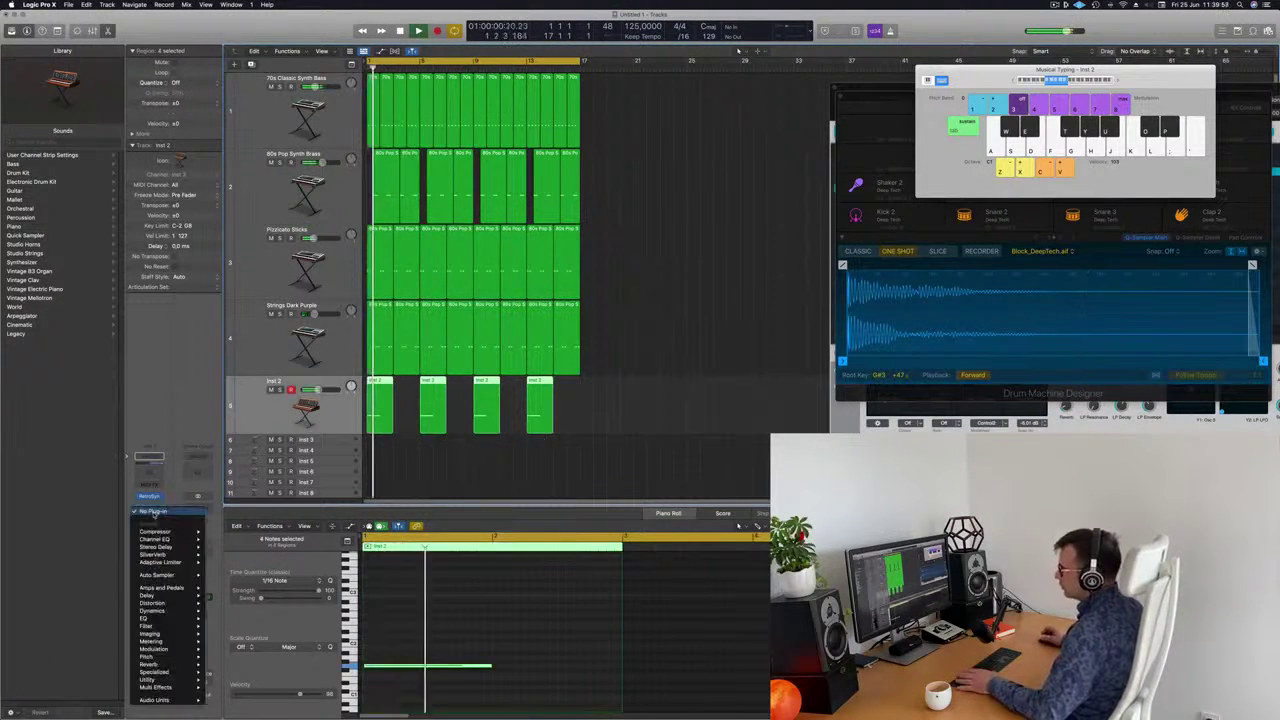
pyautogui.moveTo(176, 605)
pyautogui.moveTo(176, 651)
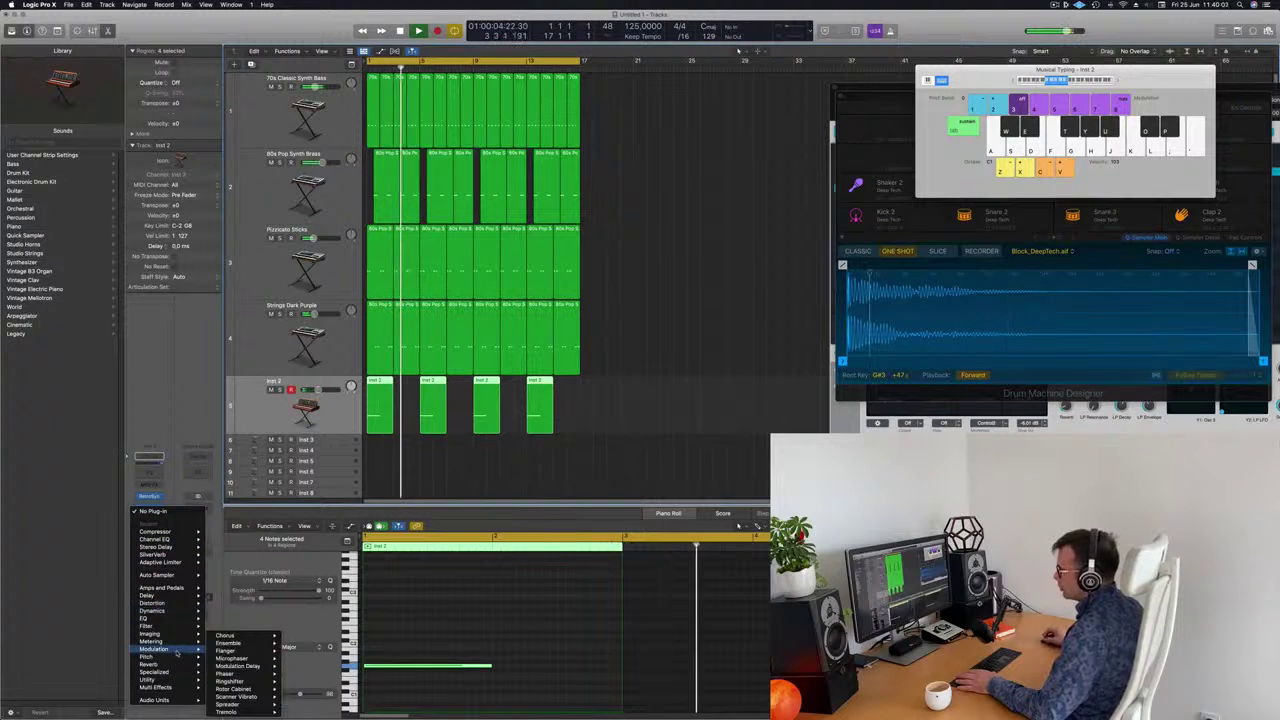
pyautogui.moveTo(233, 654)
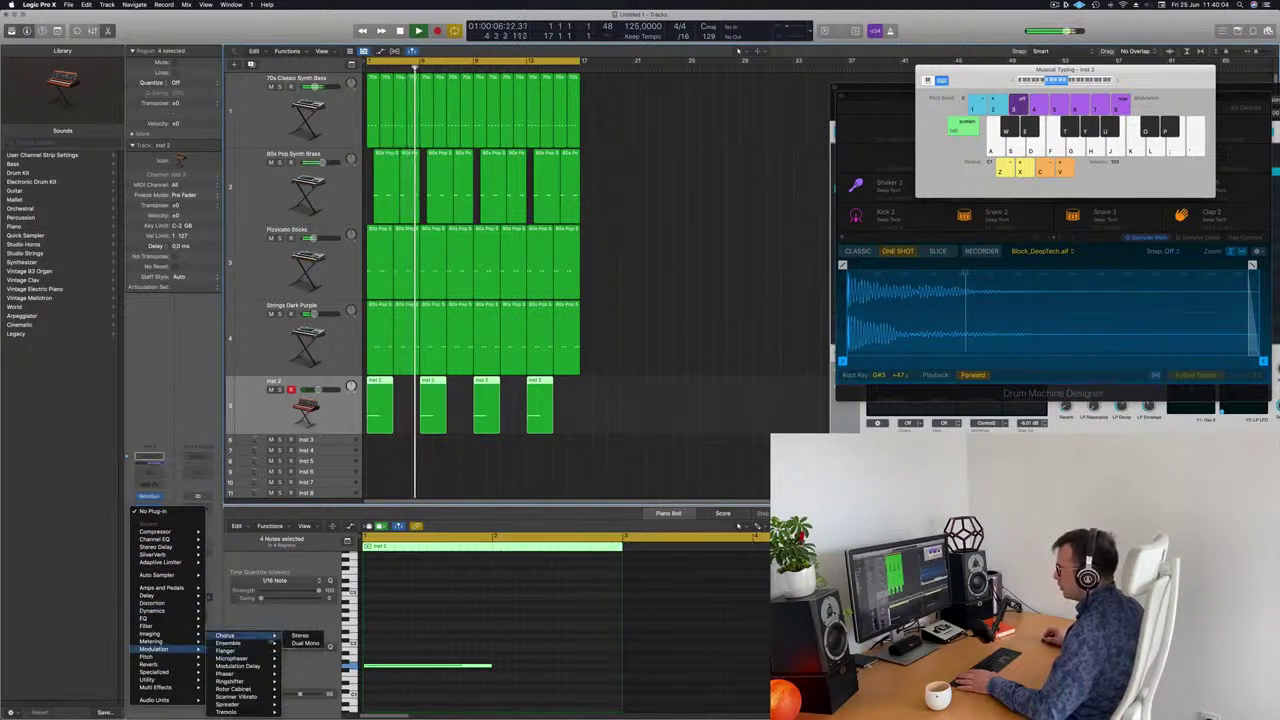
pyautogui.click(296, 640)
pyautogui.moveTo(492, 121); pyautogui.dragTo(721, 175)
# Audition the Chorus presets during playback and recall the default setting
pyautogui.click(646, 201)
pyautogui.press('Return')
pyautogui.click(646, 201)
pyautogui.press('Return')
pyautogui.click(646, 201)
pyautogui.click(646, 201)
pyautogui.press('Return')
pyautogui.click(660, 188)
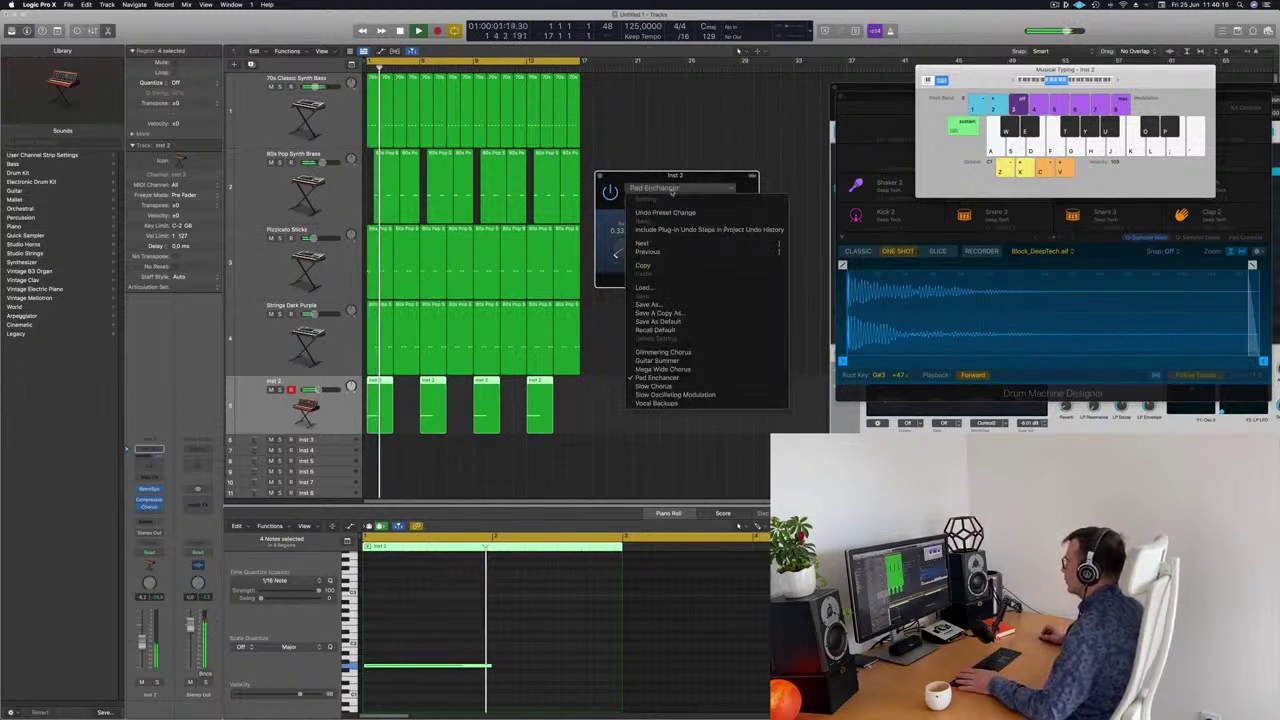
pyautogui.click(674, 331)
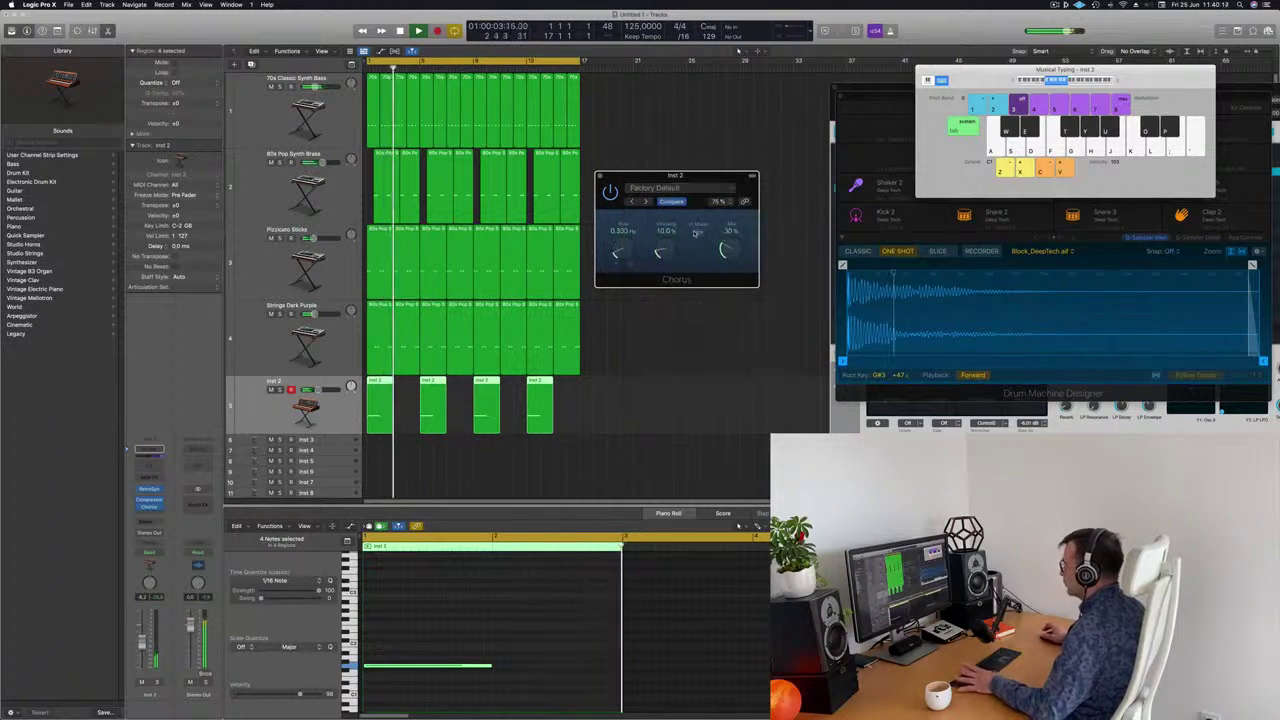
# Set the Chorus rate to 0.500 Hz, turn D-Mode on and close the plug-in window
pyautogui.moveTo(707, 178); pyautogui.dragTo(694, 179)
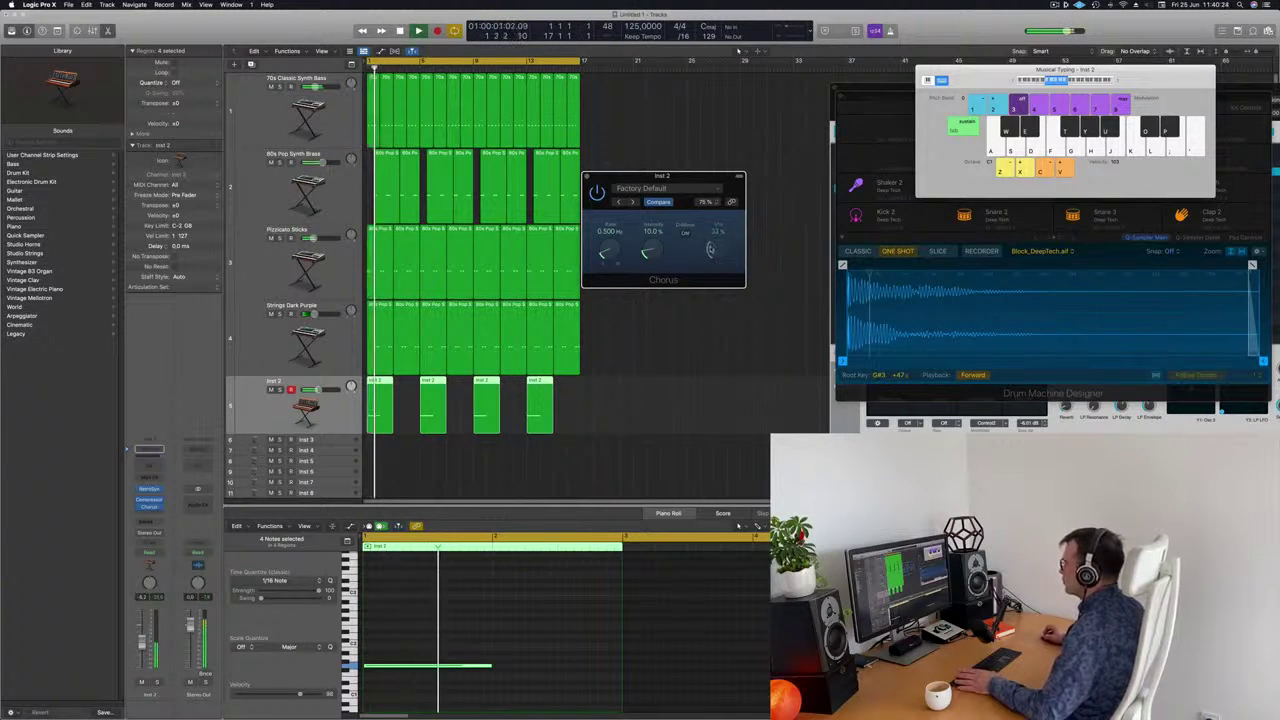
pyautogui.moveTo(696, 179)
pyautogui.mouseDown()
pyautogui.moveTo(762, 187)
pyautogui.moveTo(694, 178)
pyautogui.mouseUp()
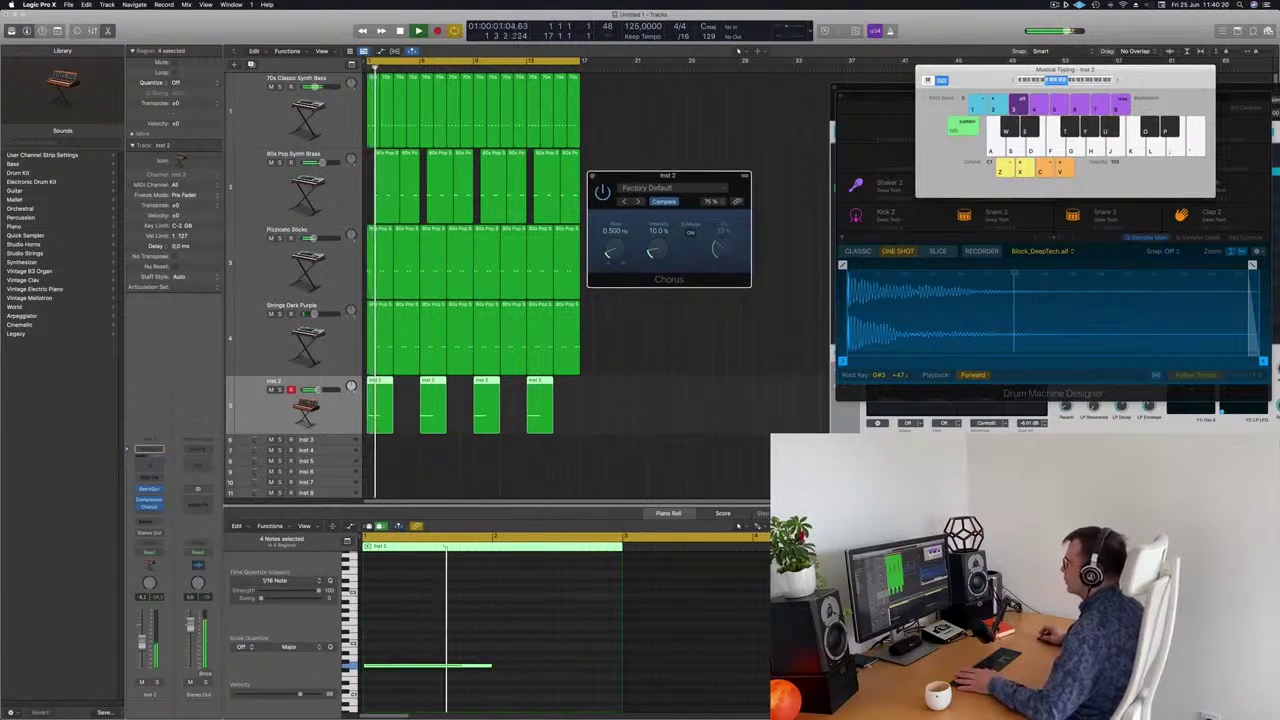
pyautogui.click(592, 176)
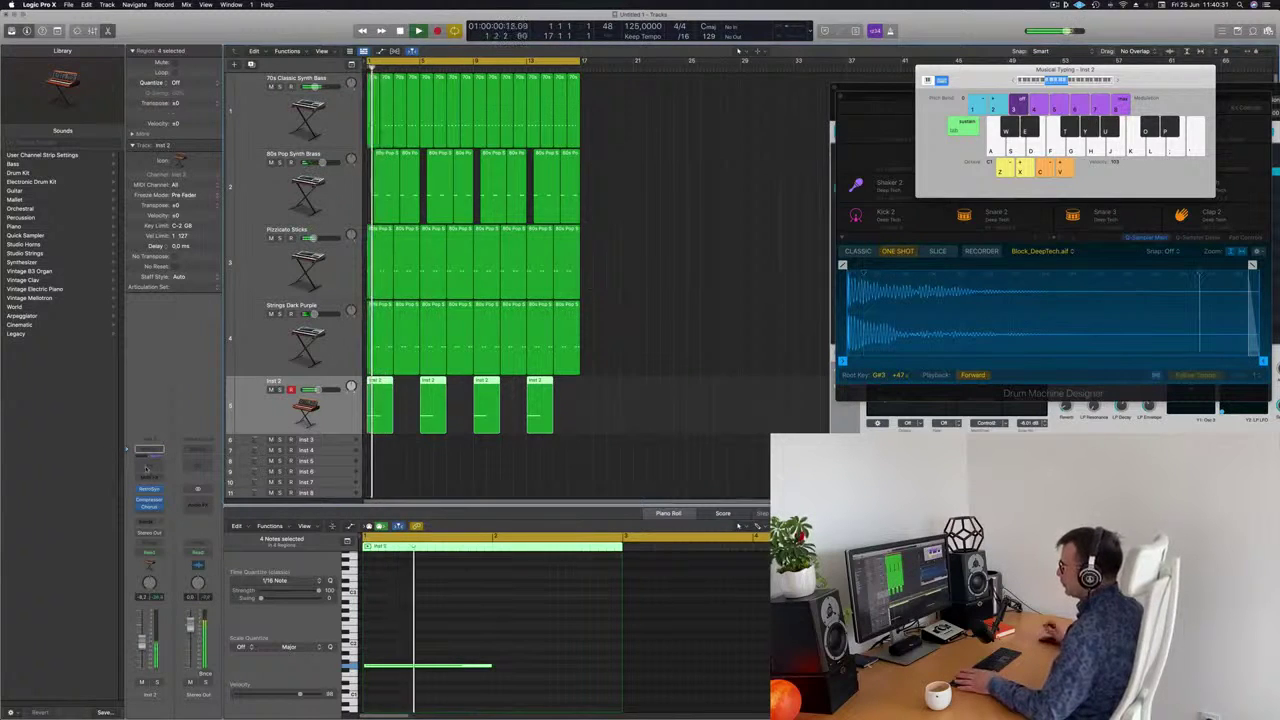
# Add a Channel EQ to Inst 2 with a 12 dB/Oct low cut at 478 Hz and close its window
pyautogui.click(148, 452)
pyautogui.moveTo(420, 287); pyautogui.dragTo(725, 290)
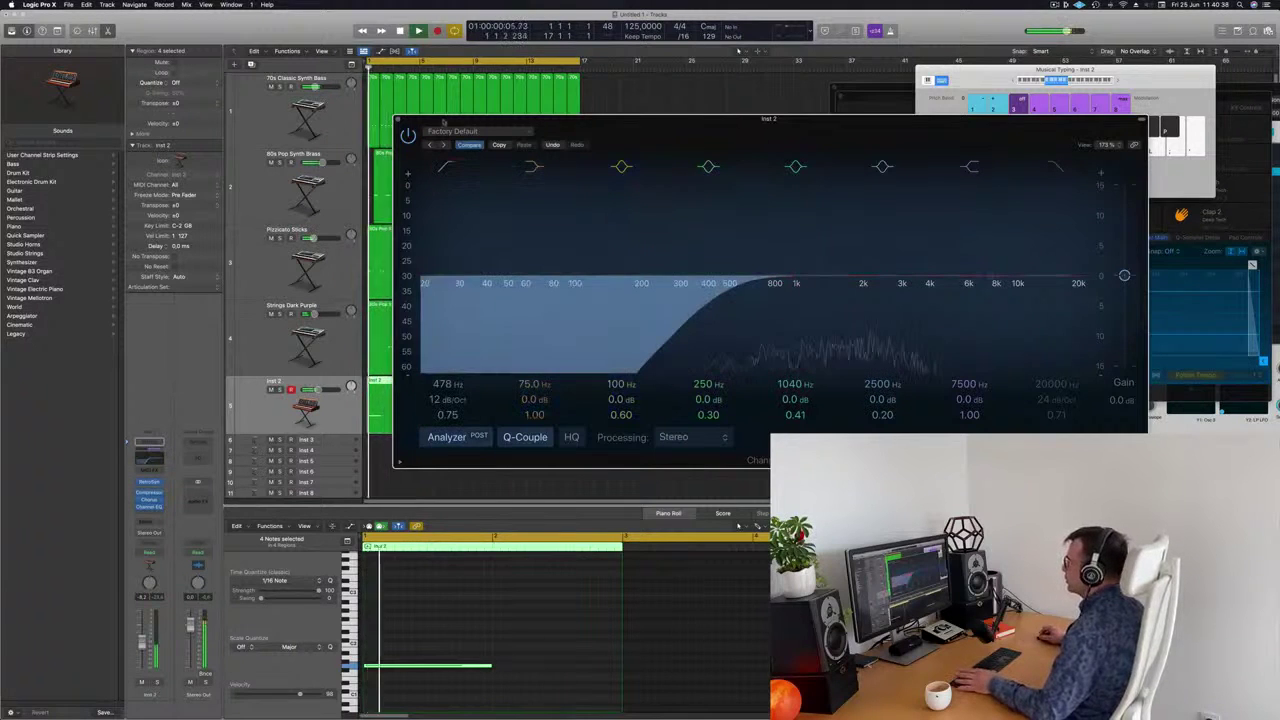
pyautogui.click(398, 119)
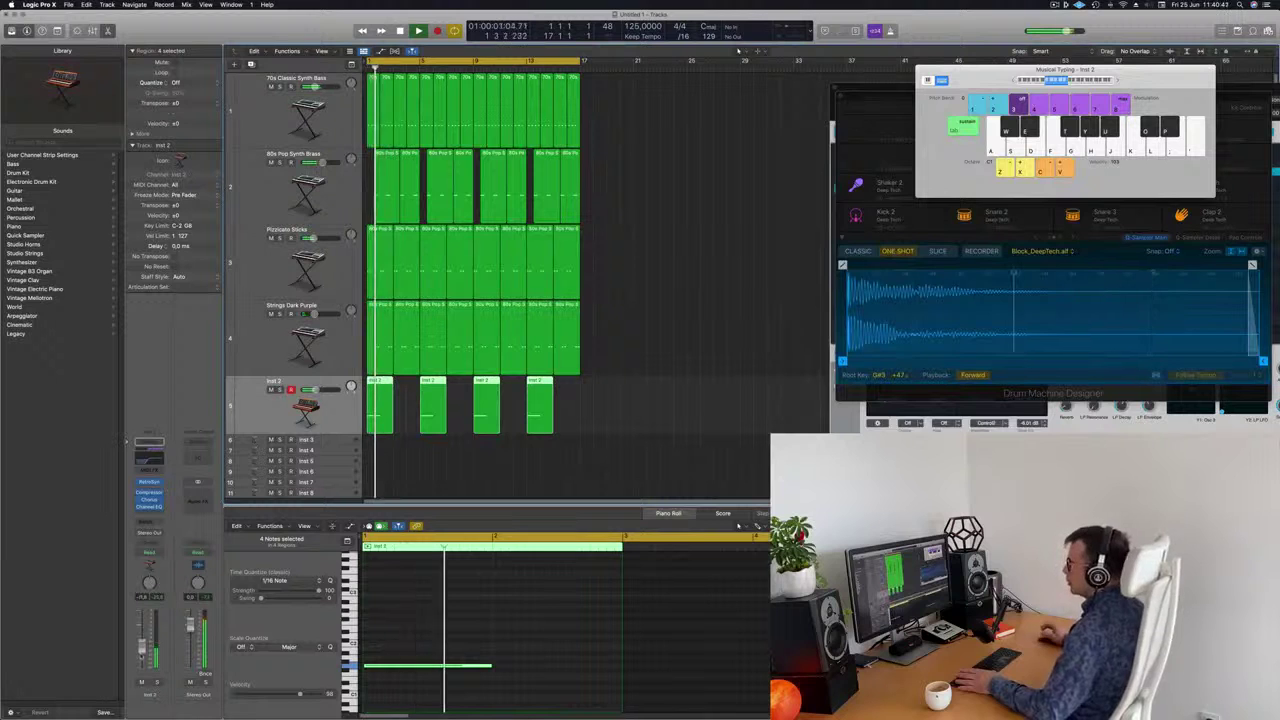
# Show the secondary time ruler above the tracks, leaving the global tracks hidden
pyautogui.scroll(1, 631, 387)
pyautogui.scroll(-2, 636, 389)
pyautogui.scroll(-1, 636, 387)
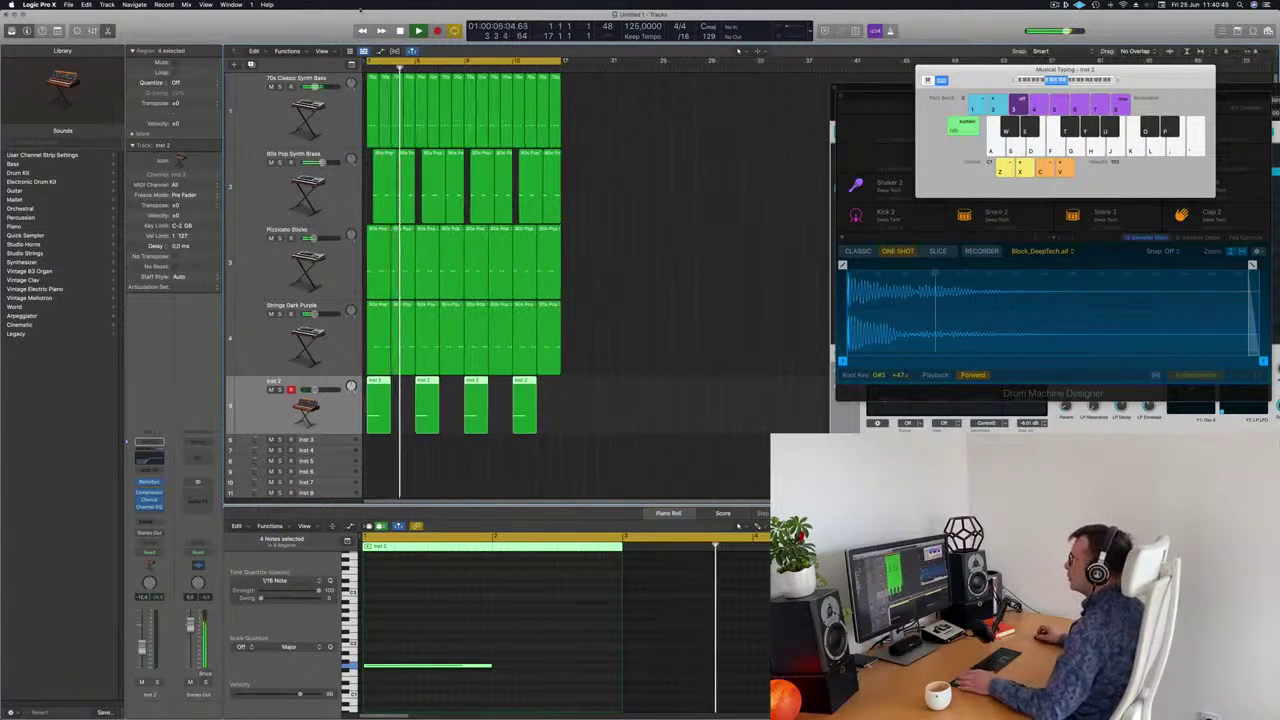
pyautogui.press('g')
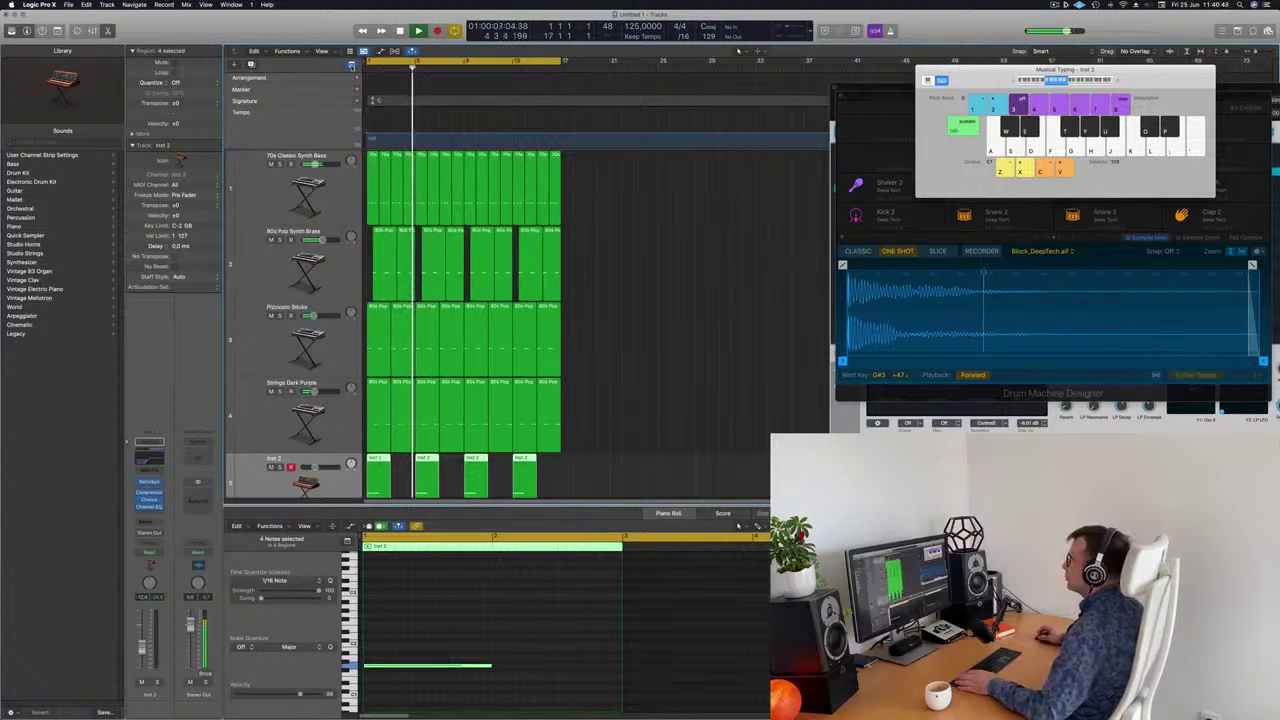
pyautogui.press('g')
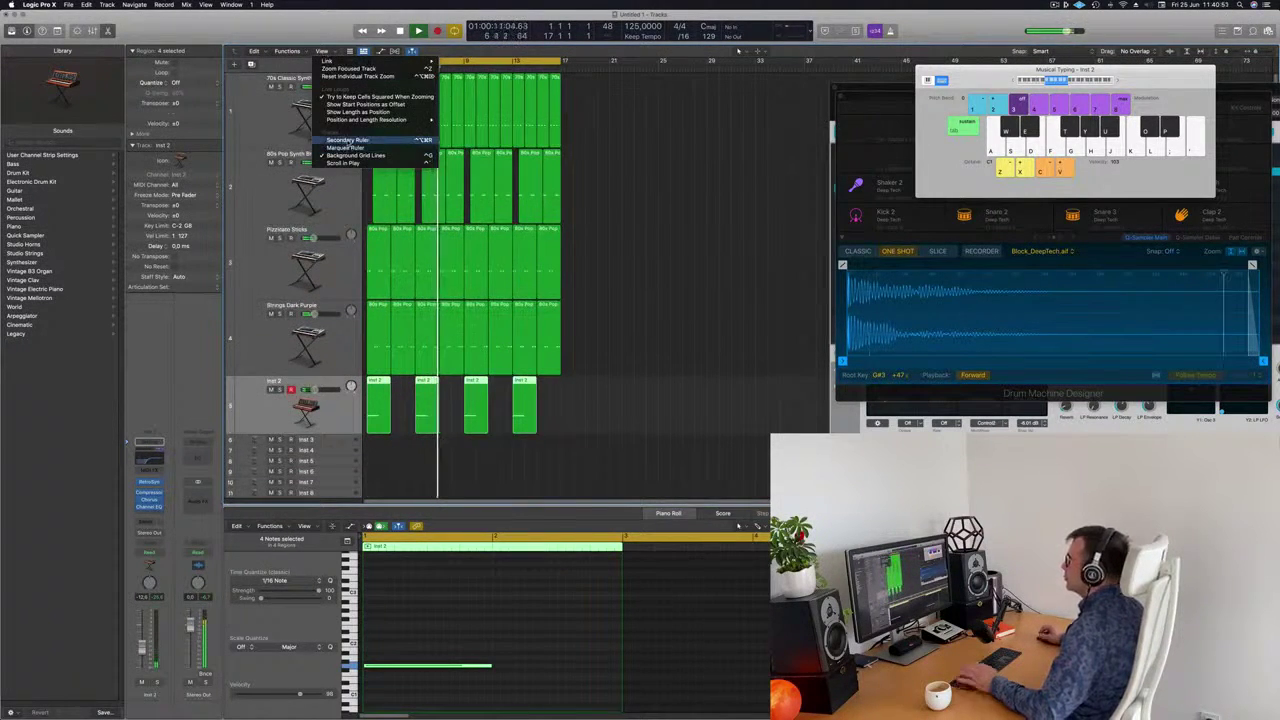
pyautogui.click(582, 133)
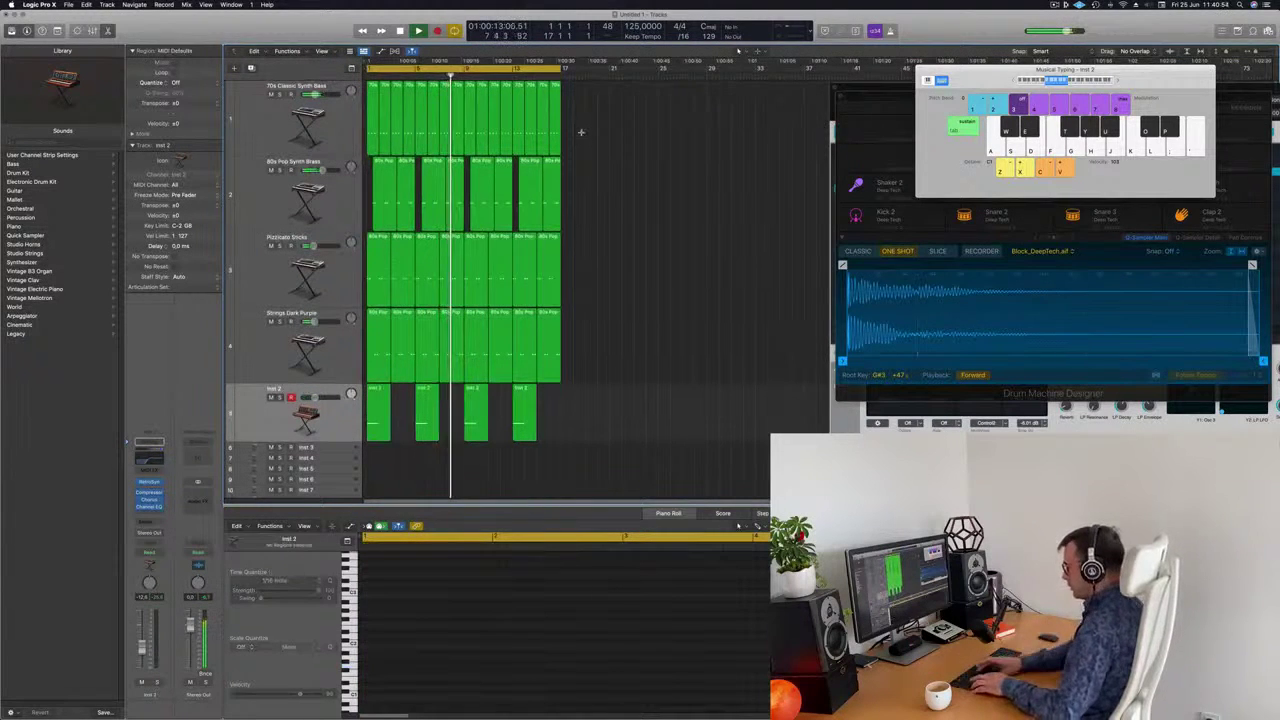
# Repeat all regions once so the arrangement runs for 32 bars
pyautogui.press('super+a')
pyautogui.press('super+r')
pyautogui.scroll(-4, 582, 133)
pyautogui.press('Return')
pyautogui.scroll(3, 519, 219)
pyautogui.click(751, 279)
pyautogui.scroll(-2, 751, 279)
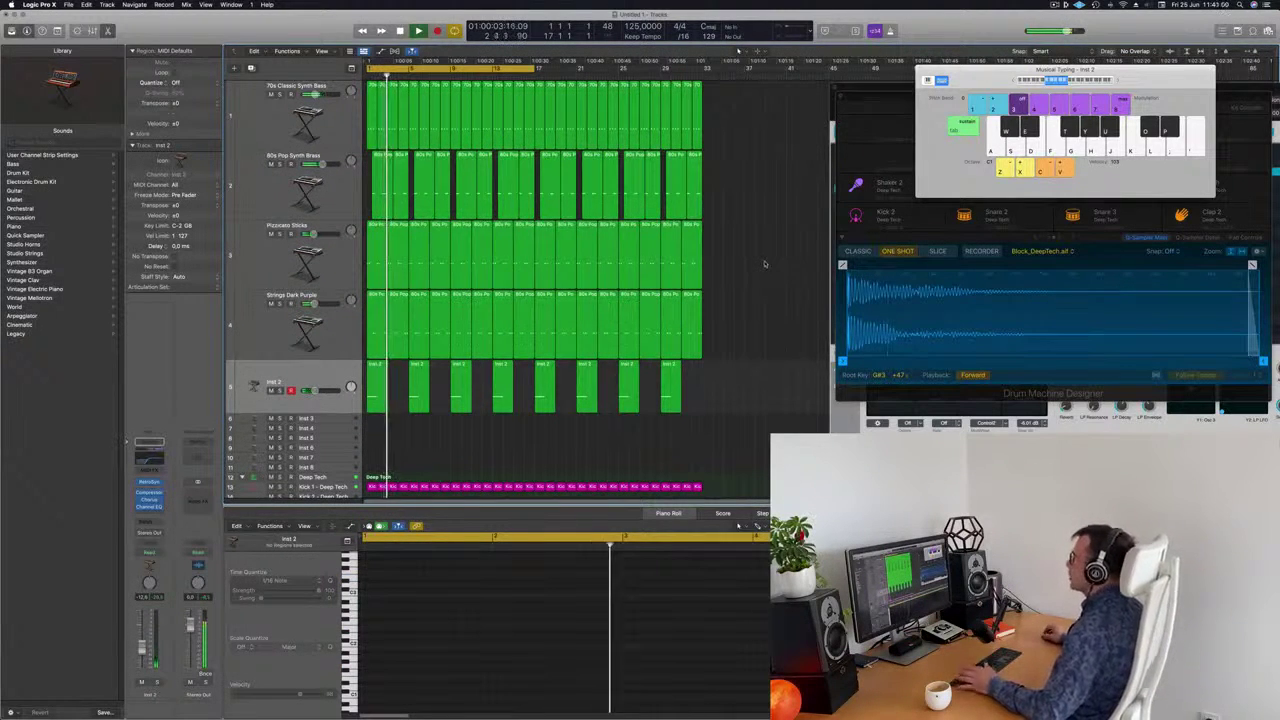
pyautogui.scroll(-2, 754, 283)
pyautogui.scroll(3, 754, 283)
pyautogui.scroll(-1, 754, 283)
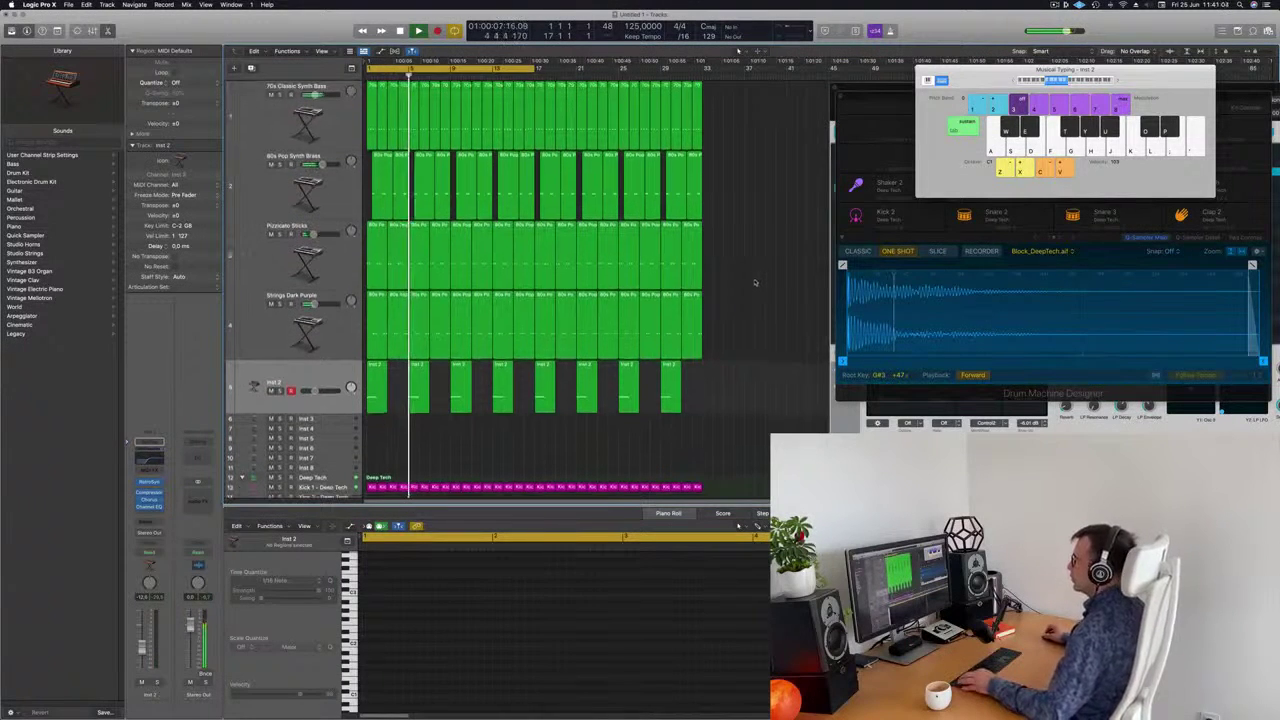
pyautogui.hscroll(1, 755, 283)
pyautogui.scroll(2, 756, 282)
pyautogui.scroll(-3, 756, 282)
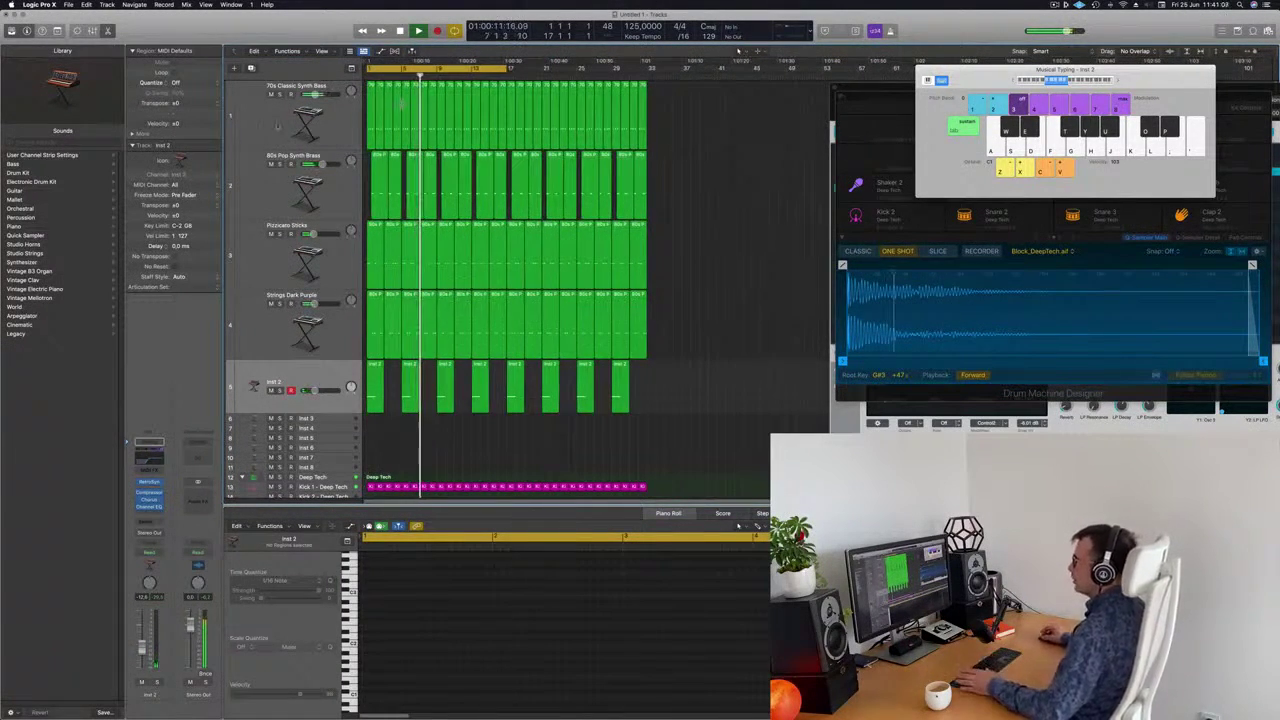
# Duplicate the 70s Classic Synth Bass track with its settings and move the empty copy to the top of the track list
pyautogui.click(258, 124)
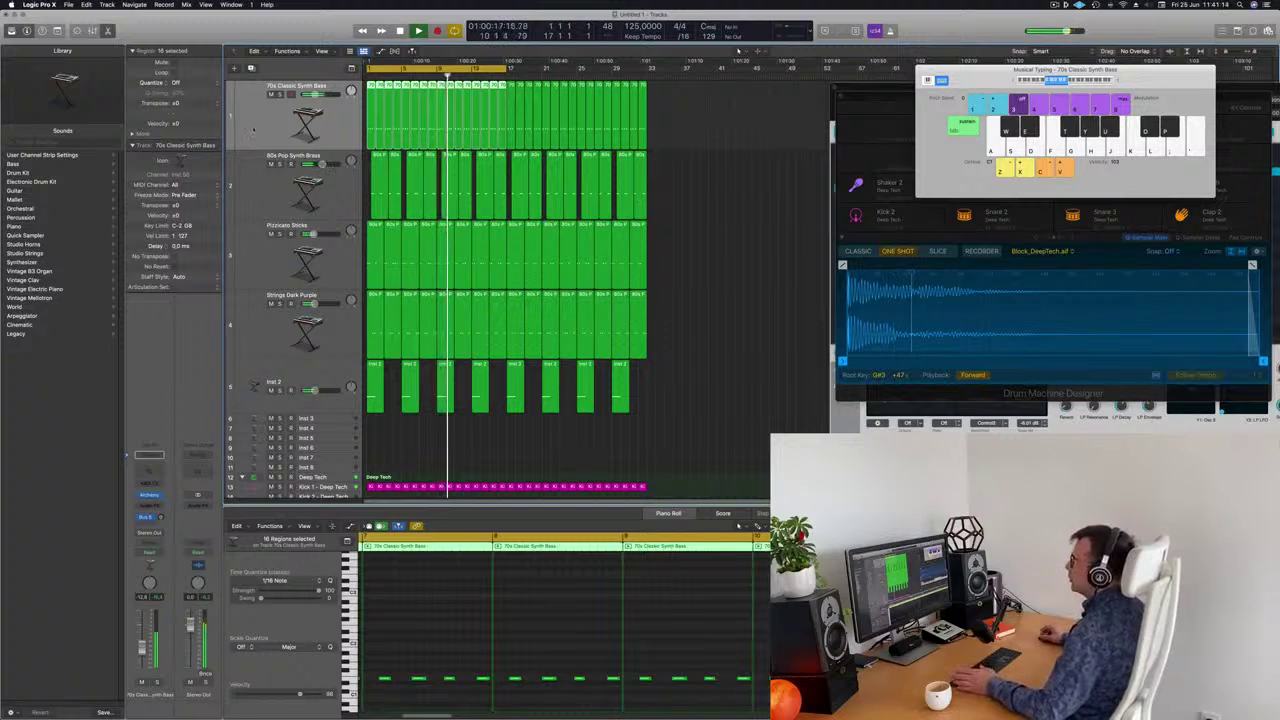
pyautogui.press('Return')
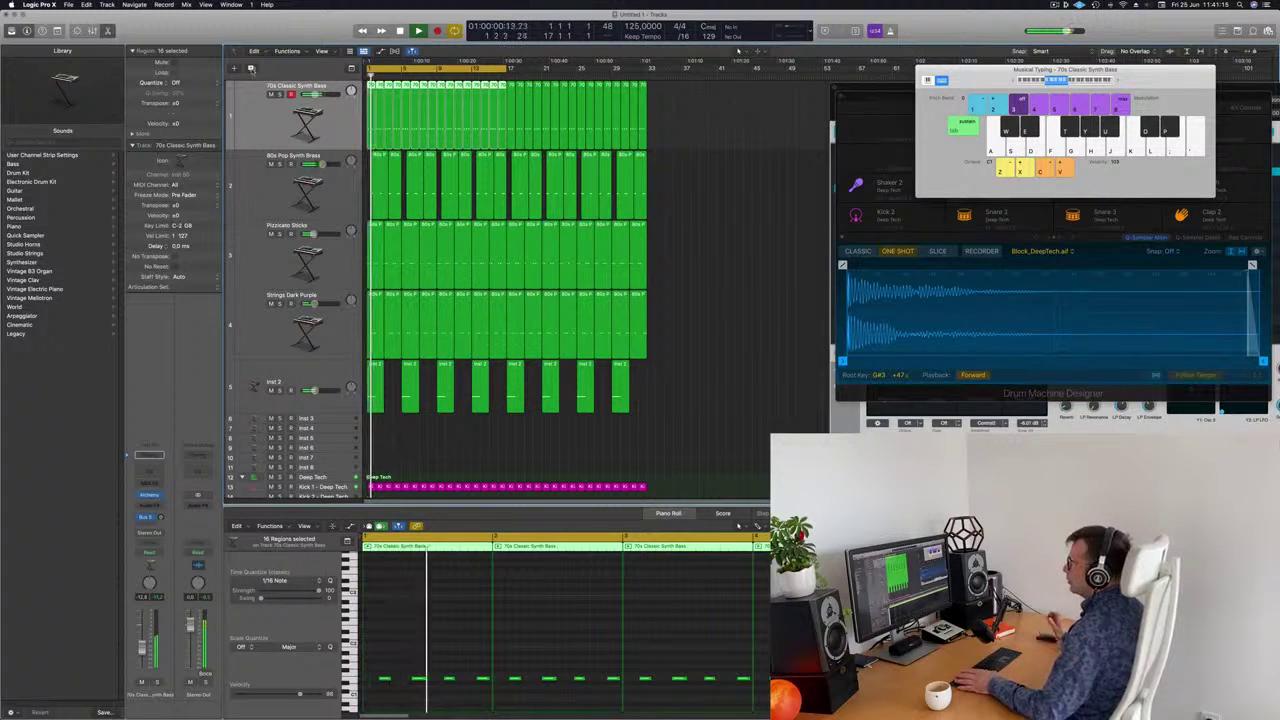
pyautogui.click(251, 68)
pyautogui.click(265, 100)
pyautogui.moveTo(273, 188); pyautogui.dragTo(286, 70)
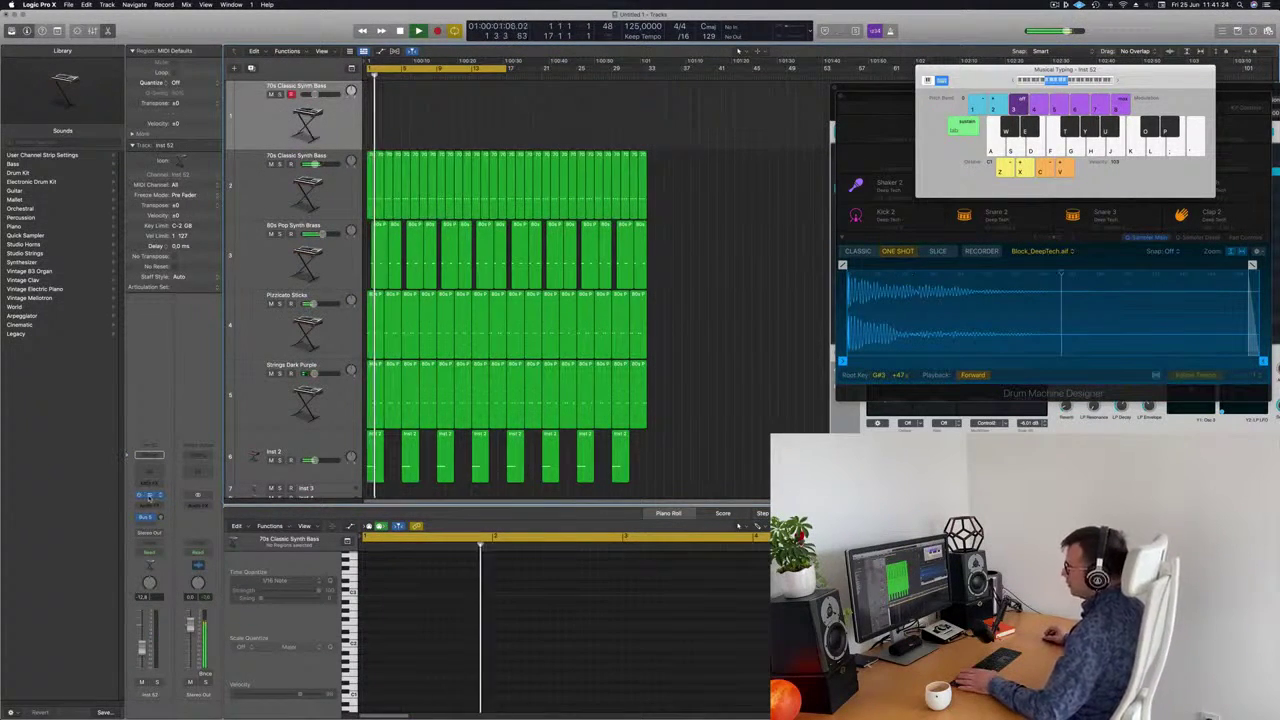
# Open Alchemy on the duplicated 70s Classic Synth Bass track and filter its preset browser to the Brass category
pyautogui.click(149, 495)
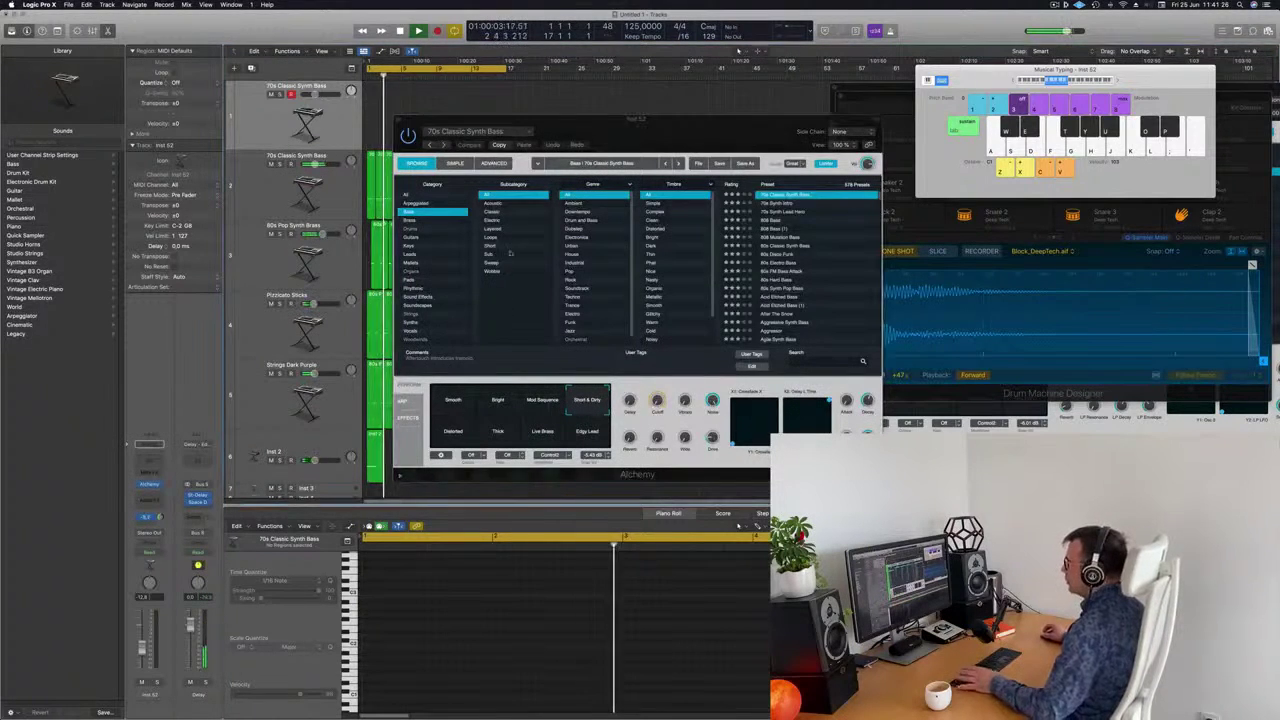
pyautogui.moveTo(686, 132); pyautogui.dragTo(764, 111)
pyautogui.click(493, 200)
pyautogui.moveTo(640, 98); pyautogui.dragTo(658, 160)
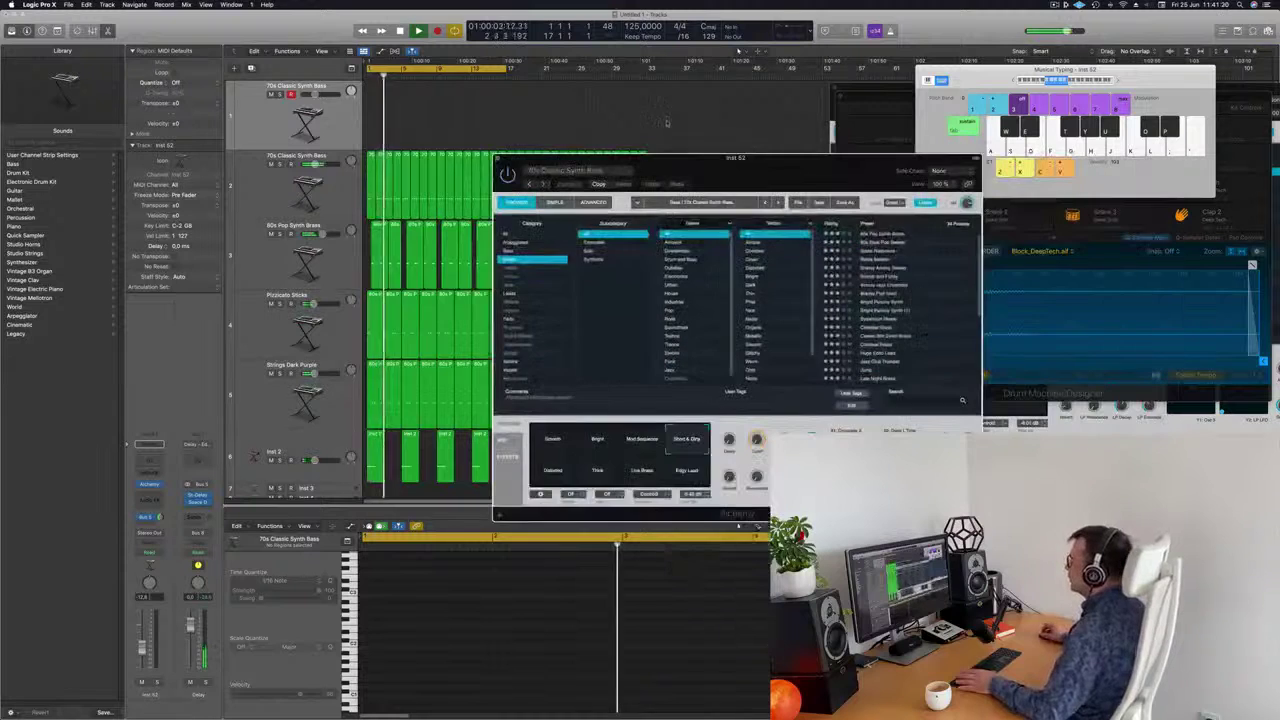
# Extend the cycle range to bar 33 so it covers the whole arrangement
pyautogui.moveTo(505, 70); pyautogui.dragTo(638, 70)
pyautogui.moveTo(669, 165); pyautogui.dragTo(647, 228)
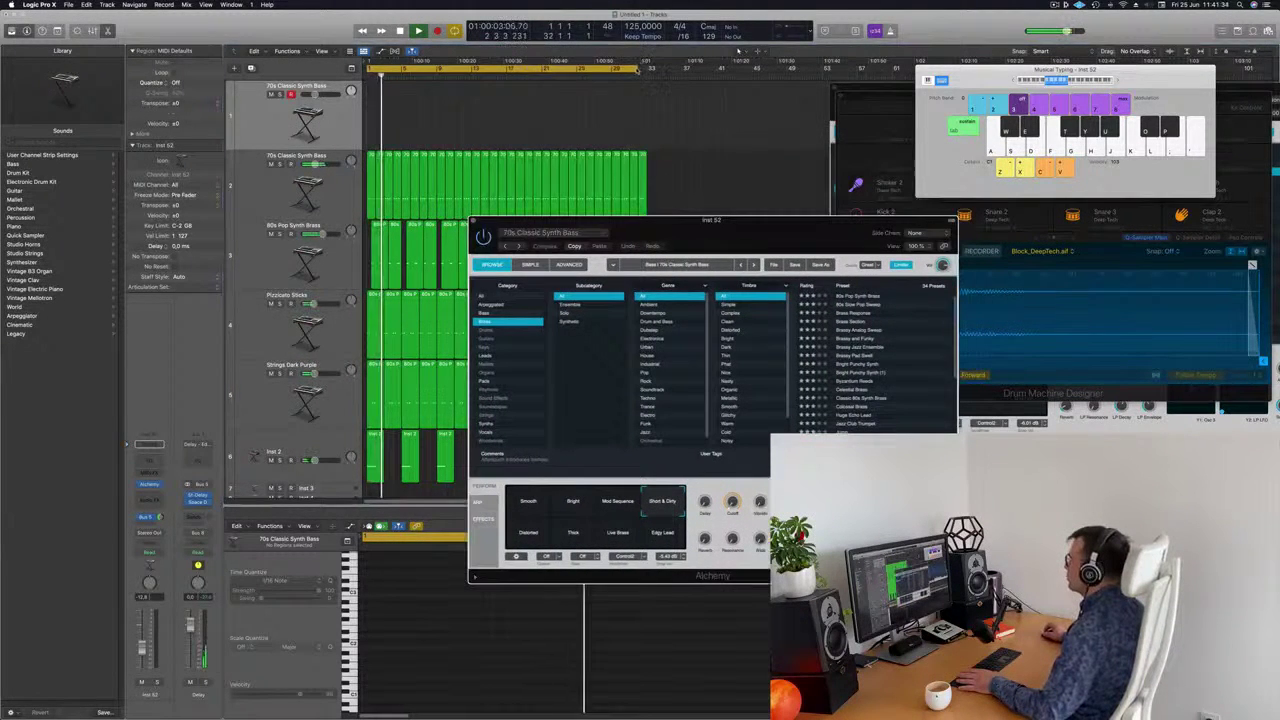
pyautogui.moveTo(637, 70); pyautogui.dragTo(648, 70)
# Load the Brass Response preset in Alchemy and try it with notes played one octave higher in Musical Typing
pyautogui.click(1053, 4)
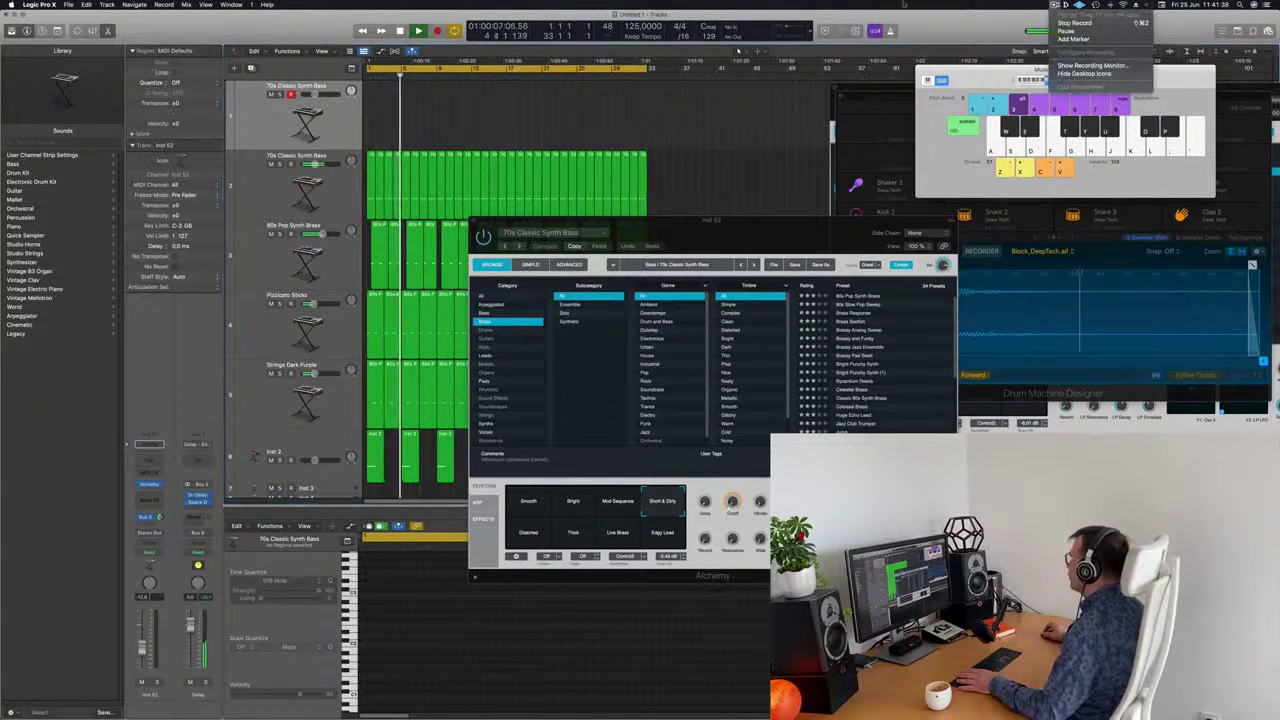
pyautogui.moveTo(752, 227); pyautogui.dragTo(741, 139)
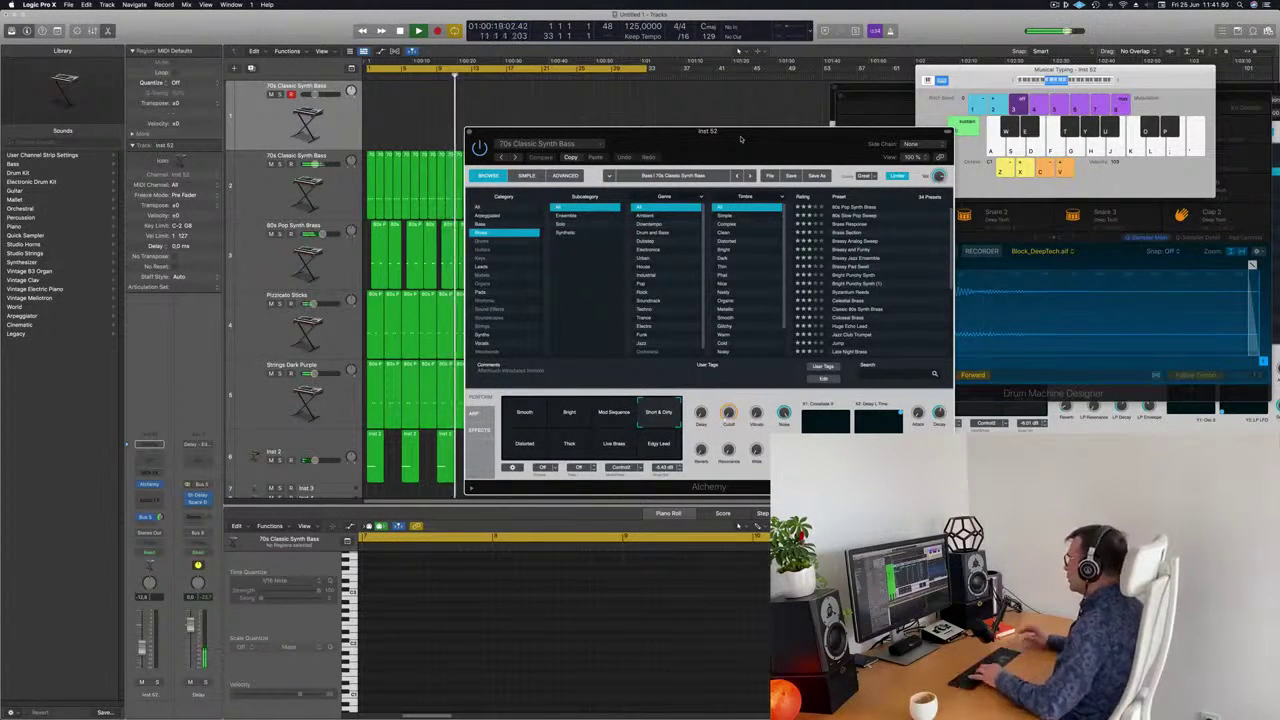
pyautogui.moveTo(797, 157); pyautogui.dragTo(777, 139)
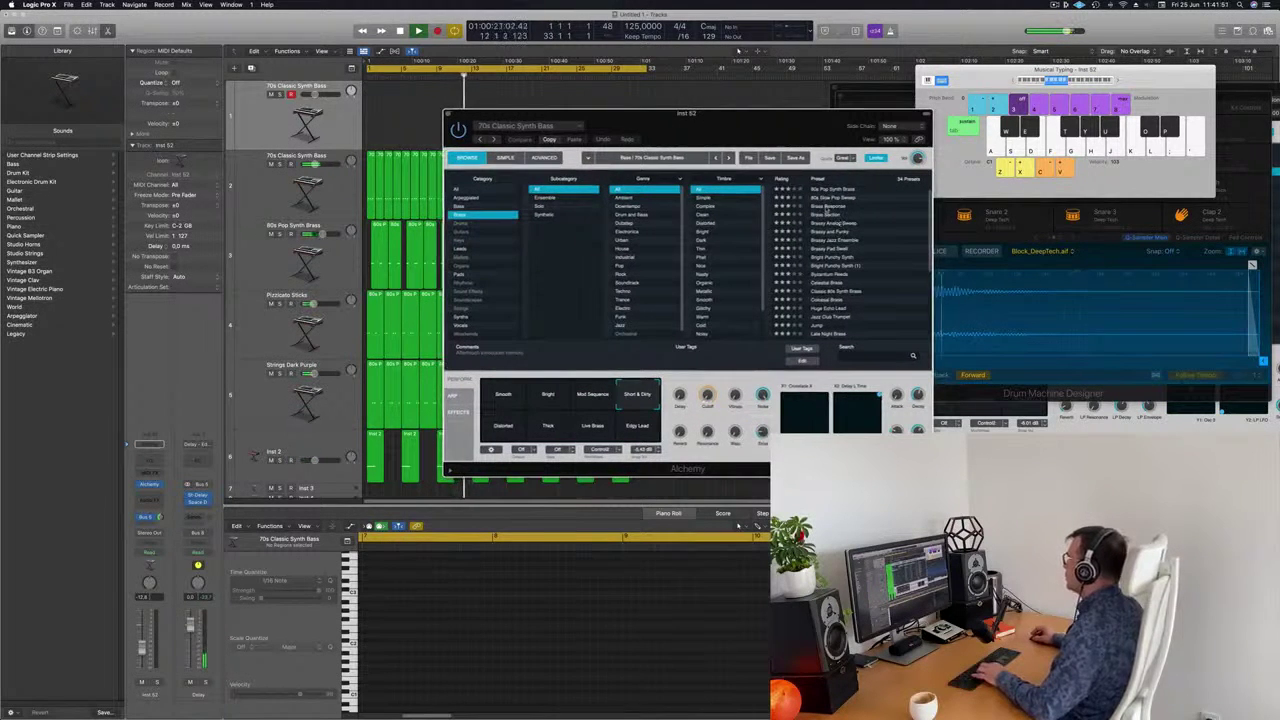
pyautogui.click(827, 206)
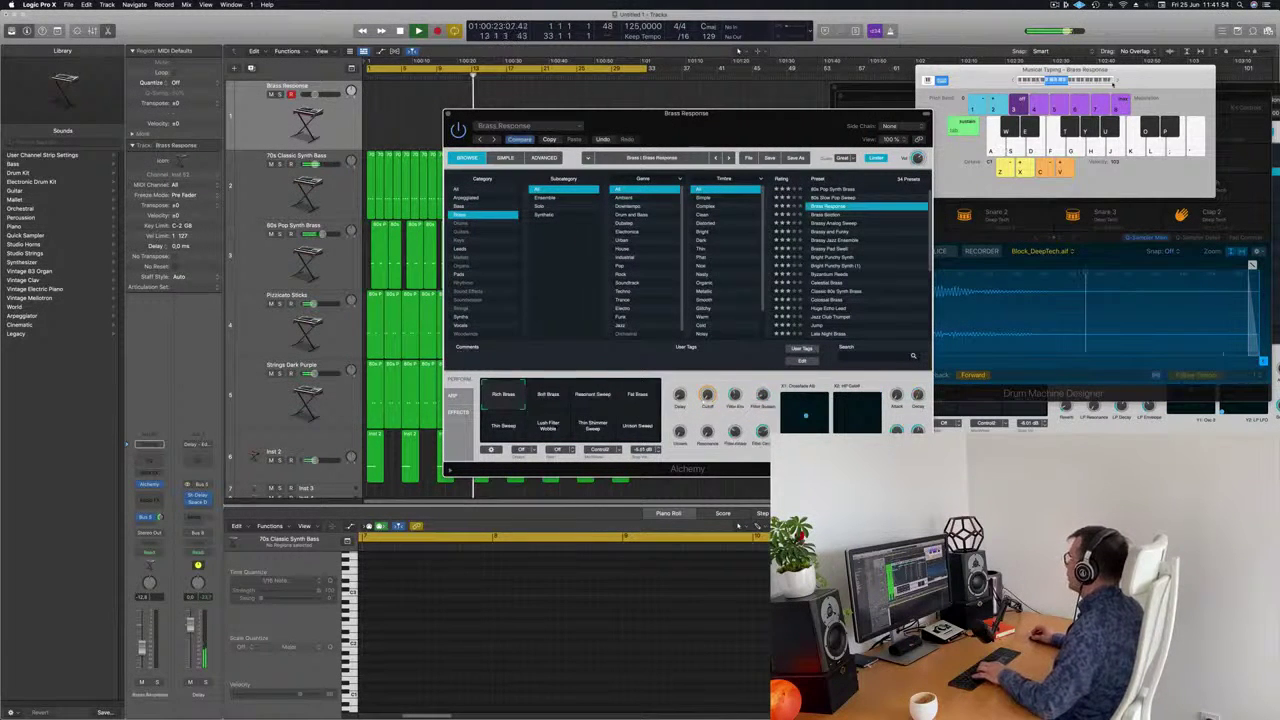
pyautogui.click(1117, 83)
pyautogui.press('g')
pyautogui.press('h')
pyautogui.press('j')
pyautogui.press('k')
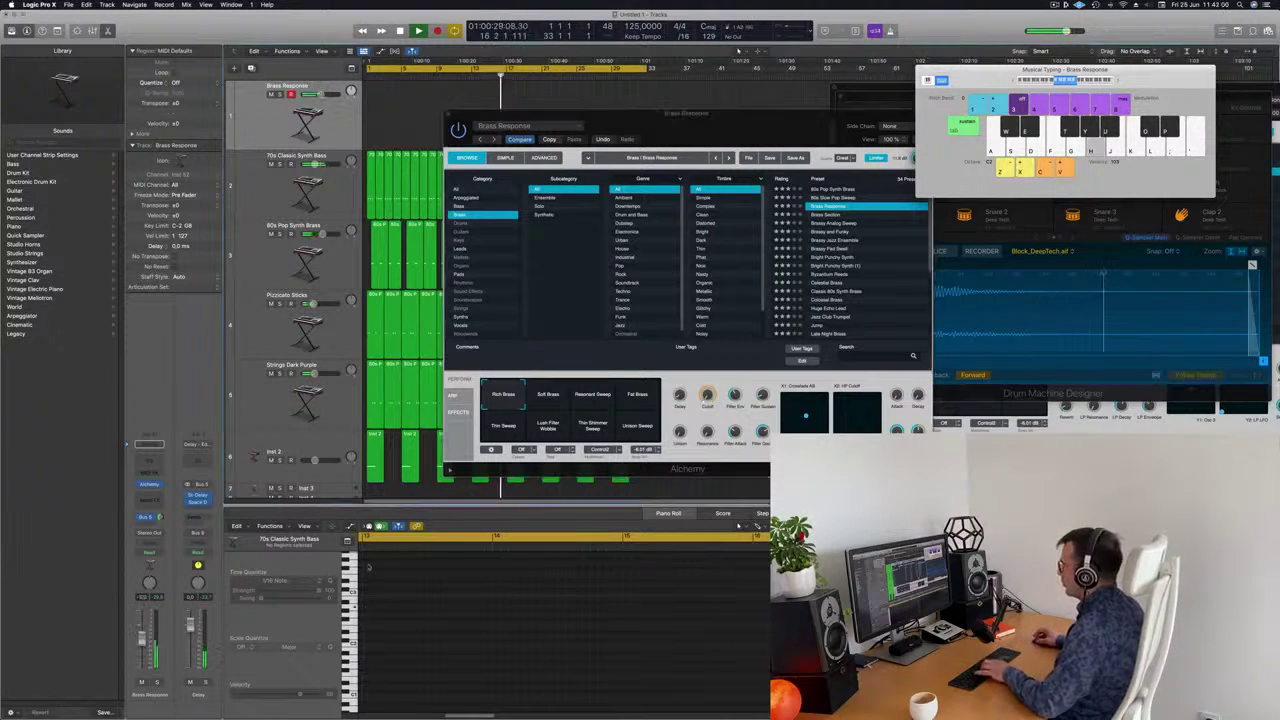
# Switch Brass Response to its Soft Brass snapshot, raise Musical Typing another octave and improvise a melody over the arrangement
pyautogui.click(709, 378)
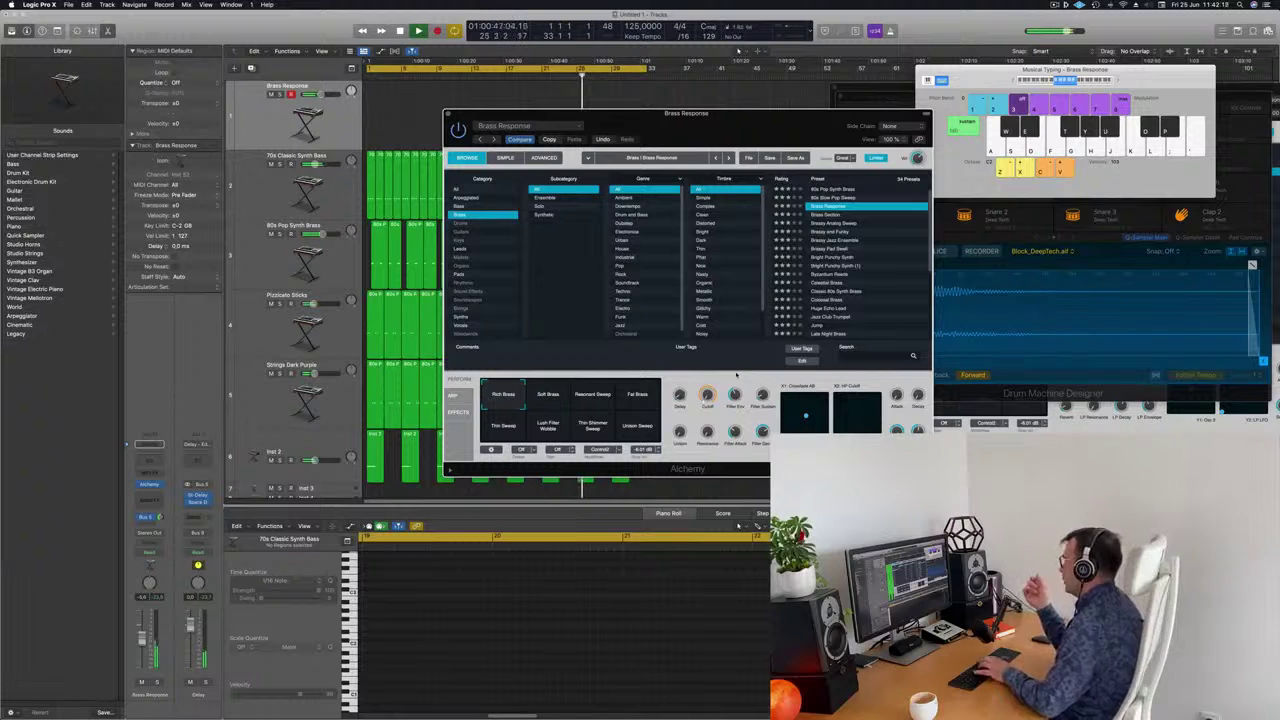
pyautogui.moveTo(727, 131); pyautogui.dragTo(763, 126)
pyautogui.click(578, 408)
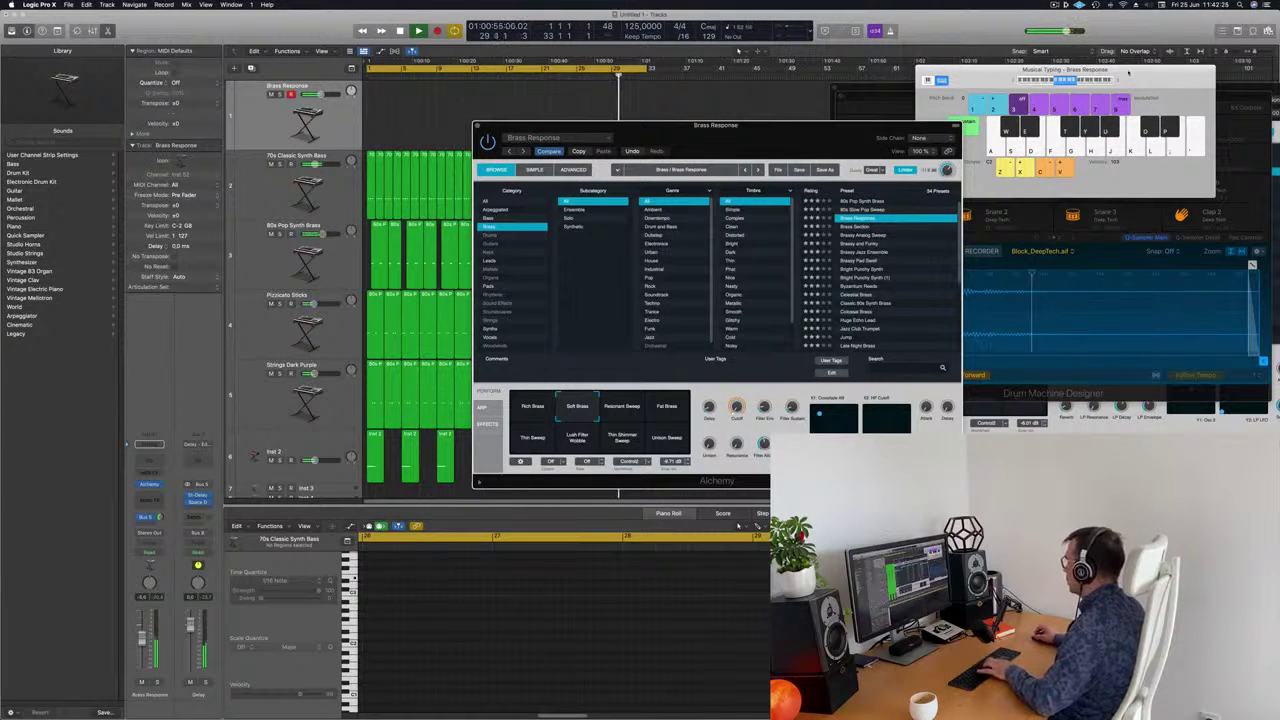
pyautogui.click(1118, 81)
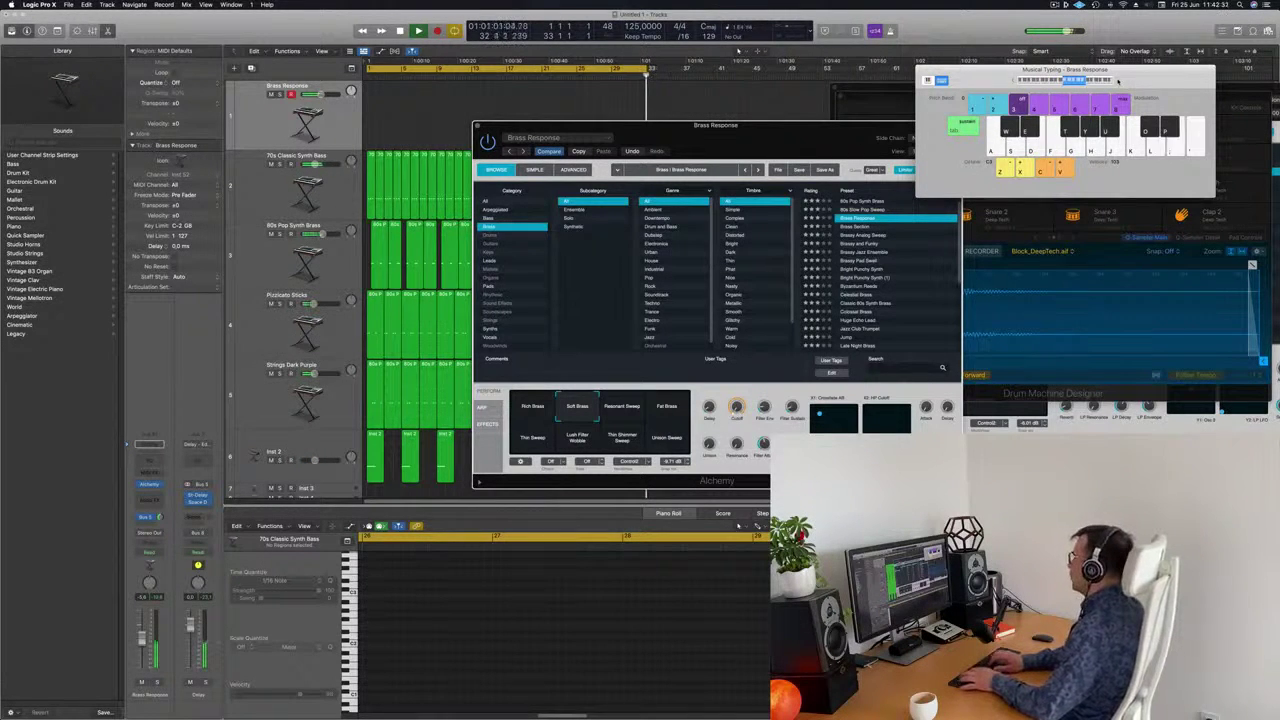
pyautogui.press(';')
pyautogui.press('l')
pyautogui.press("'")
pyautogui.press('j')
pyautogui.press("'")
pyautogui.press(';')
pyautogui.press('l')
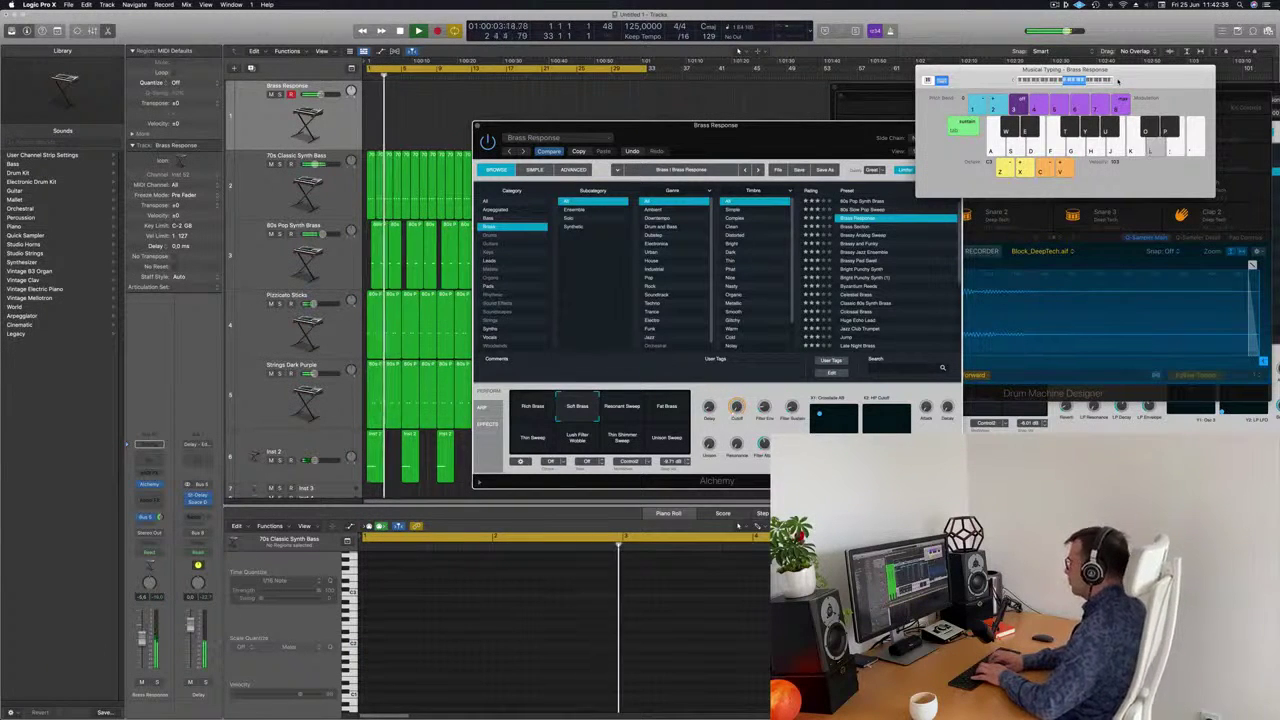
pyautogui.press("'")
pyautogui.press("'")
pyautogui.press('j')
pyautogui.press(';')
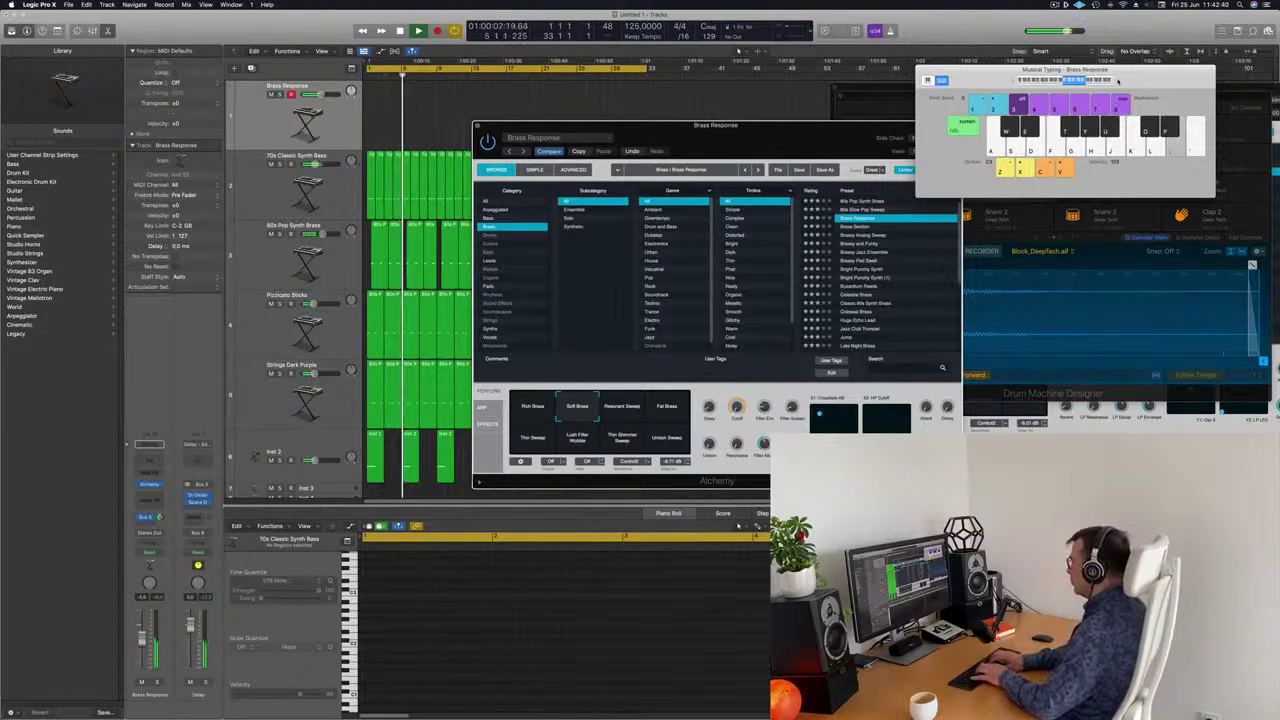
pyautogui.press(';')
pyautogui.press("'")
pyautogui.press(';')
pyautogui.press('l')
pyautogui.press("'")
pyautogui.press(';')
pyautogui.press(';')
pyautogui.press('l')
pyautogui.press('k')
# Audition the Resonant Sweep, Thin Sweep, Lush Filter Wobble, Thin Shimmer Sweep and Unison Sweep snapshots of Brass Response
pyautogui.click(637, 414)
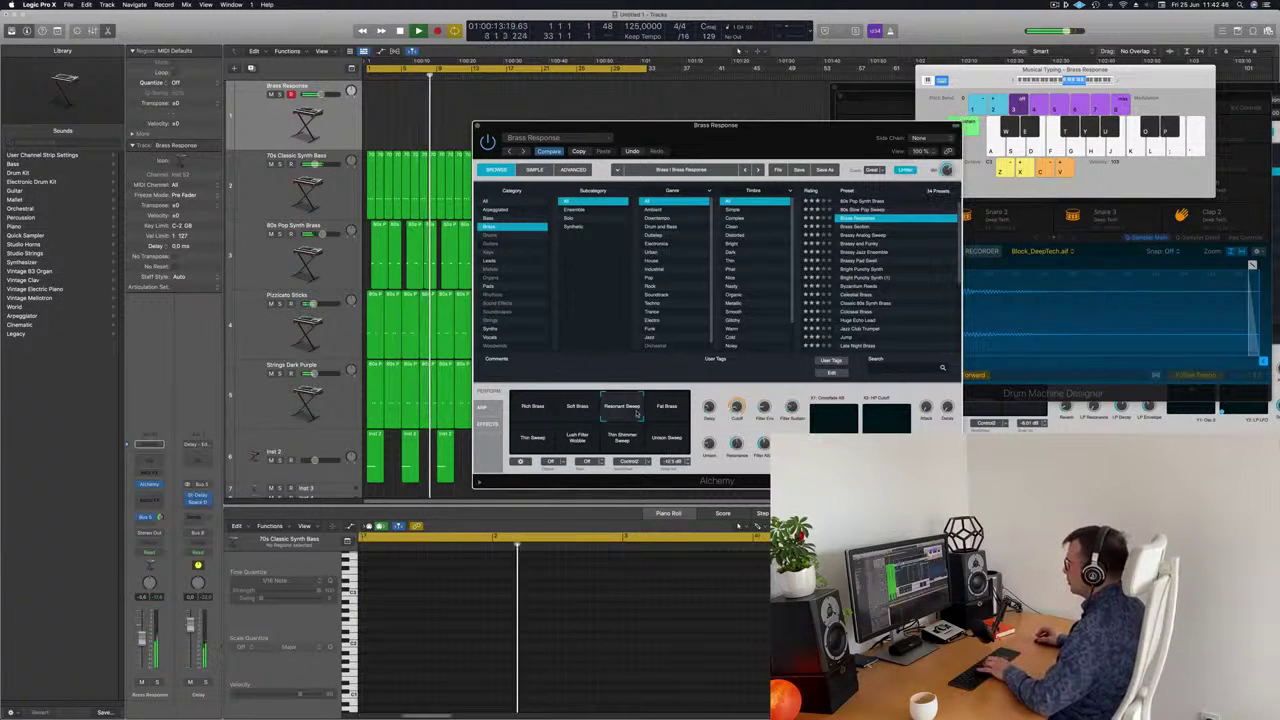
pyautogui.press('k')
pyautogui.click(541, 441)
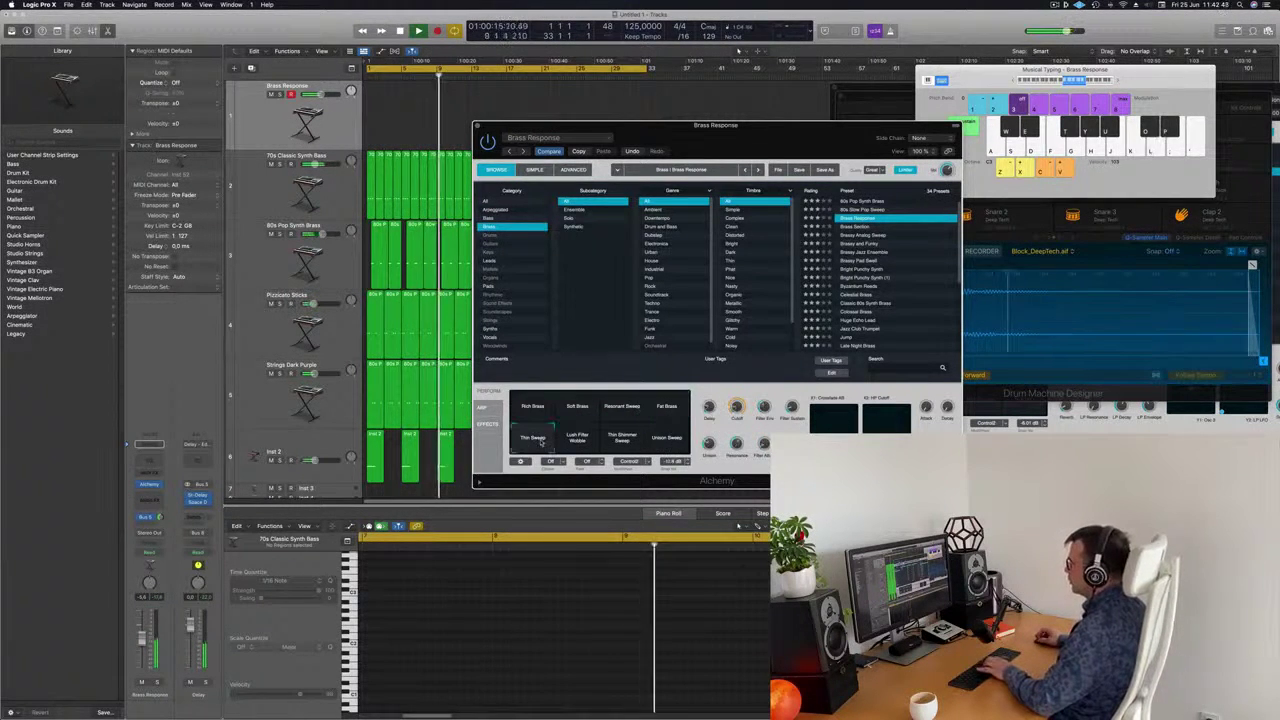
pyautogui.press('h')
pyautogui.click(596, 442)
pyautogui.press('j')
pyautogui.click(632, 441)
pyautogui.click(676, 440)
pyautogui.press('j')
pyautogui.press('k')
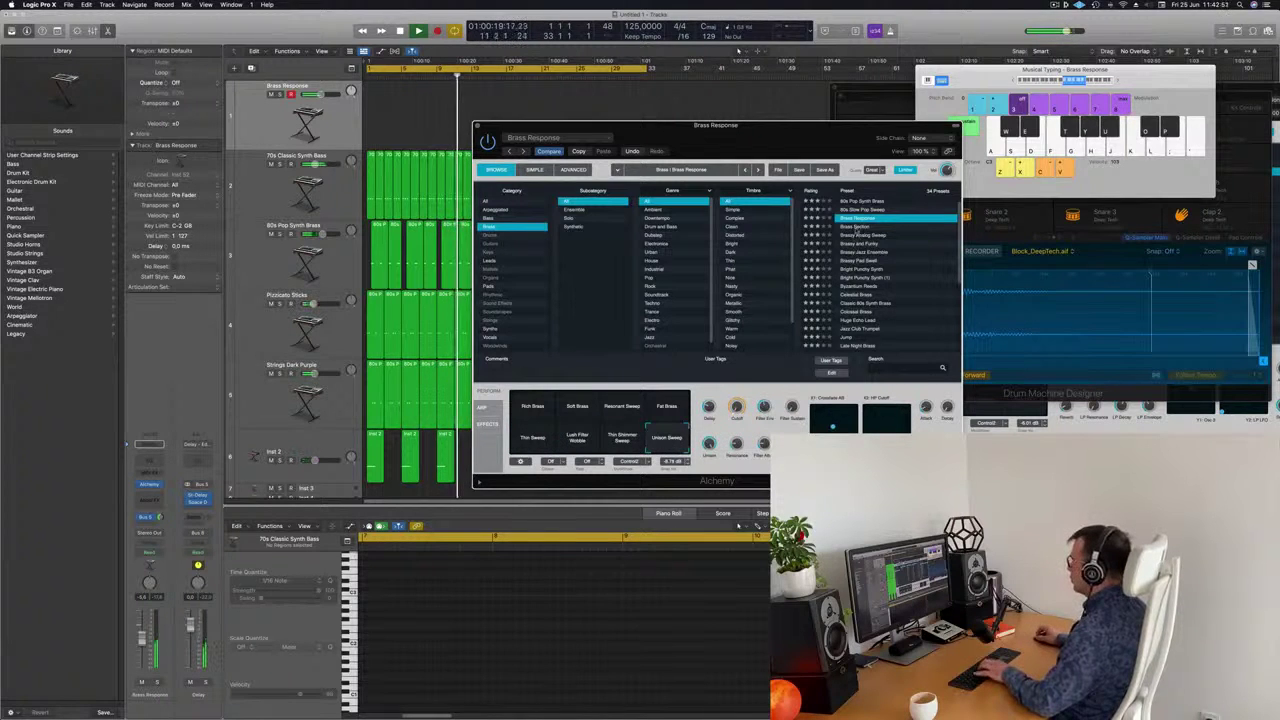
# Audition the Brass Section, Brassy Analog Sweep and Brassy and Funky presets in Alchemy with played notes
pyautogui.click(856, 228)
pyautogui.press('j')
pyautogui.press('h')
pyautogui.click(861, 237)
pyautogui.press('h')
pyautogui.press('k')
pyautogui.click(861, 245)
pyautogui.press('j')
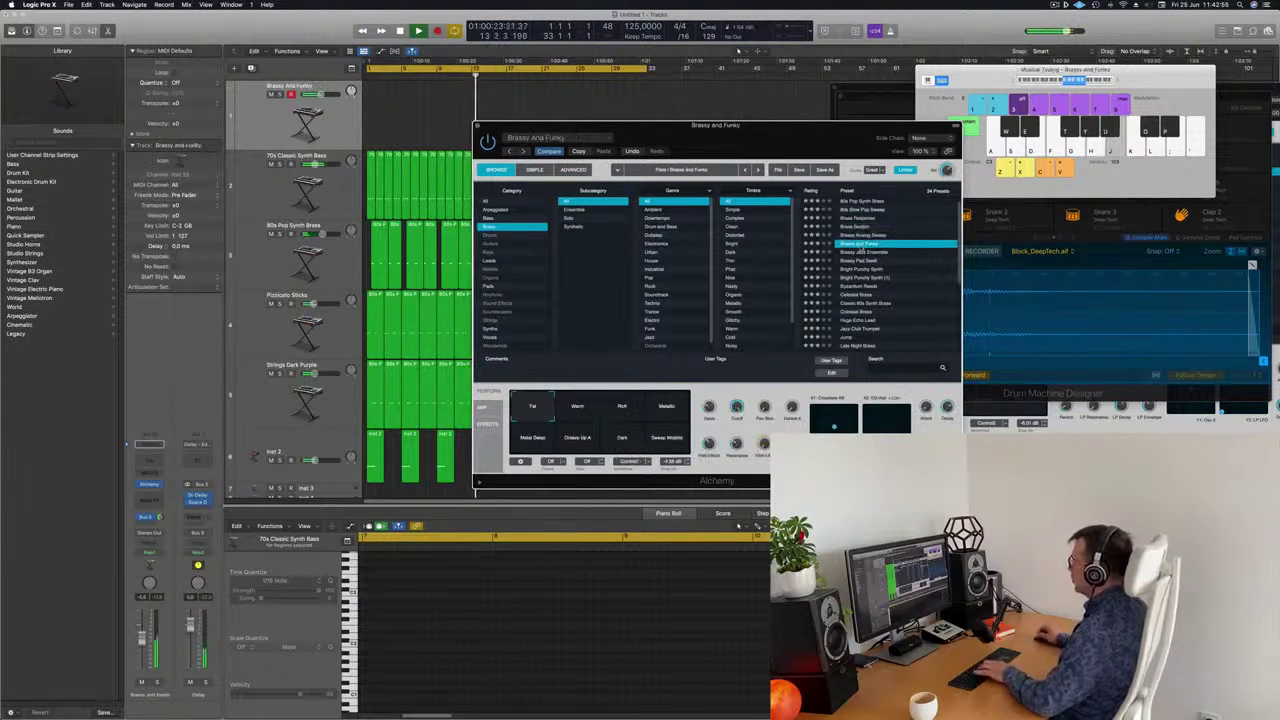
pyautogui.press('h')
pyautogui.press('g')
pyautogui.press('f')
pyautogui.press('f')
pyautogui.press('d')
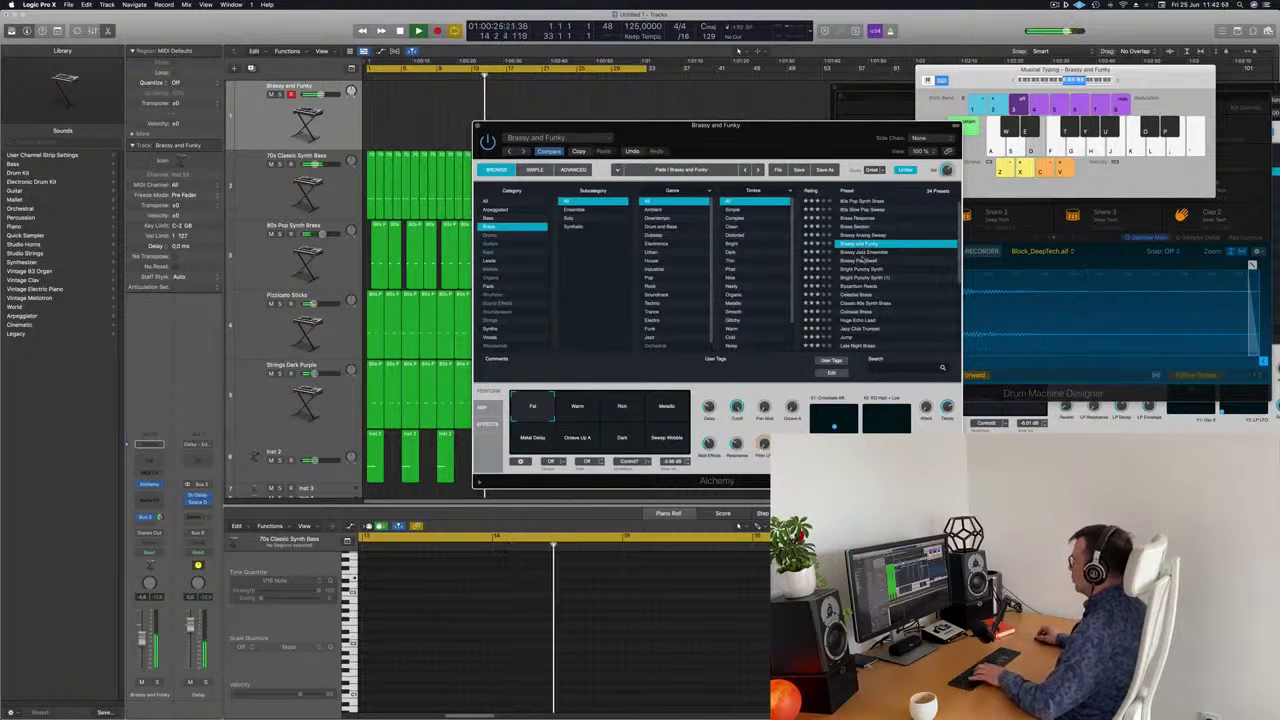
# Load the Brassy Pad Swell preset in Alchemy and try it with a few played notes
pyautogui.click(861, 260)
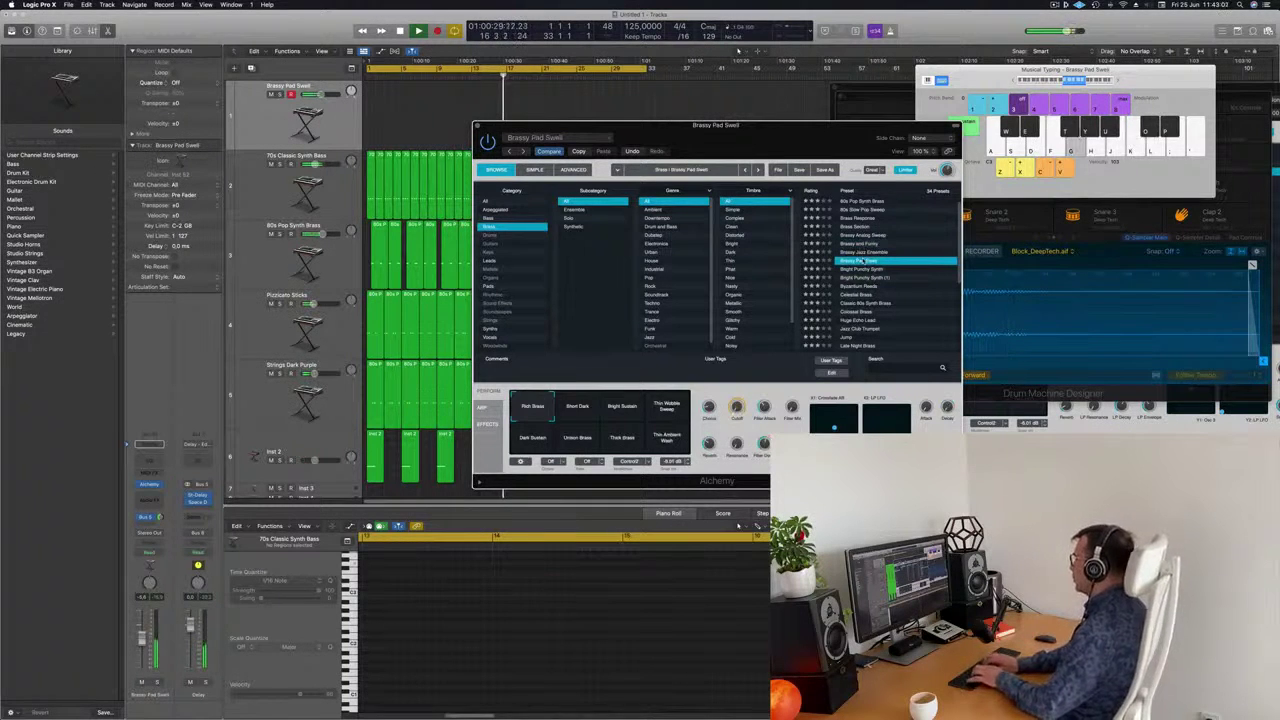
pyautogui.press('l')
pyautogui.press('k')
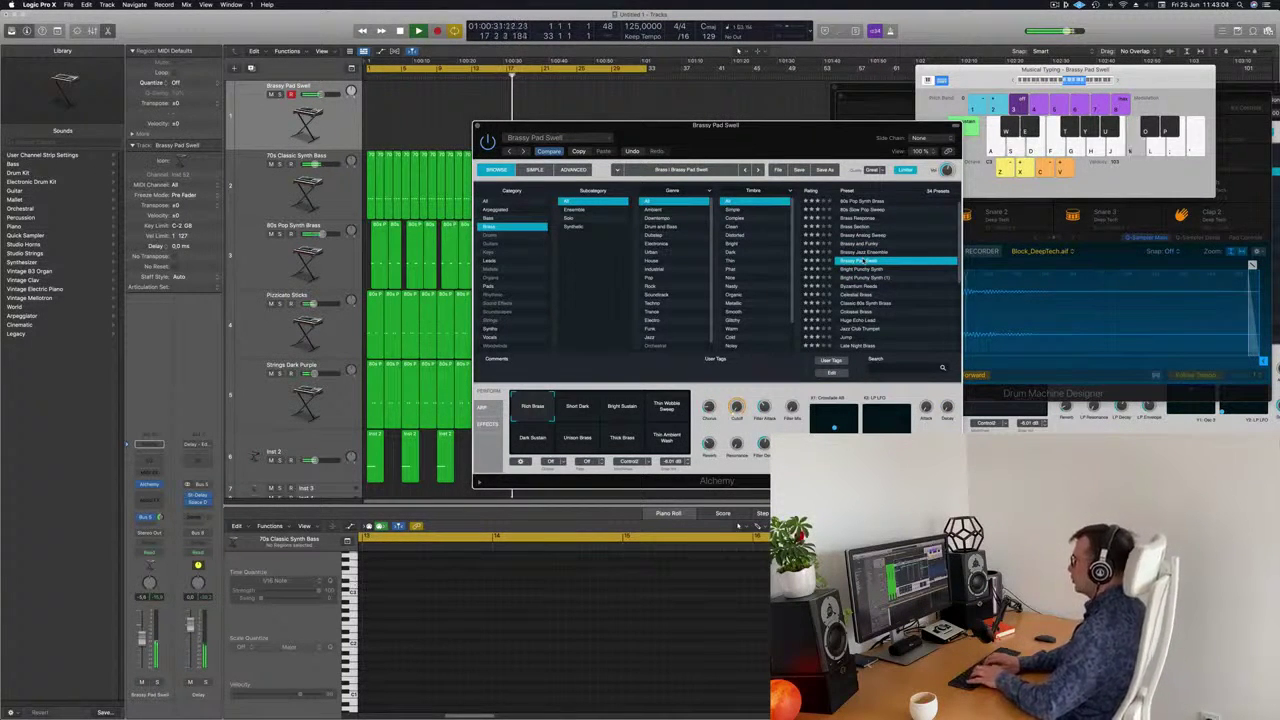
pyautogui.press('d')
pyautogui.press('f')
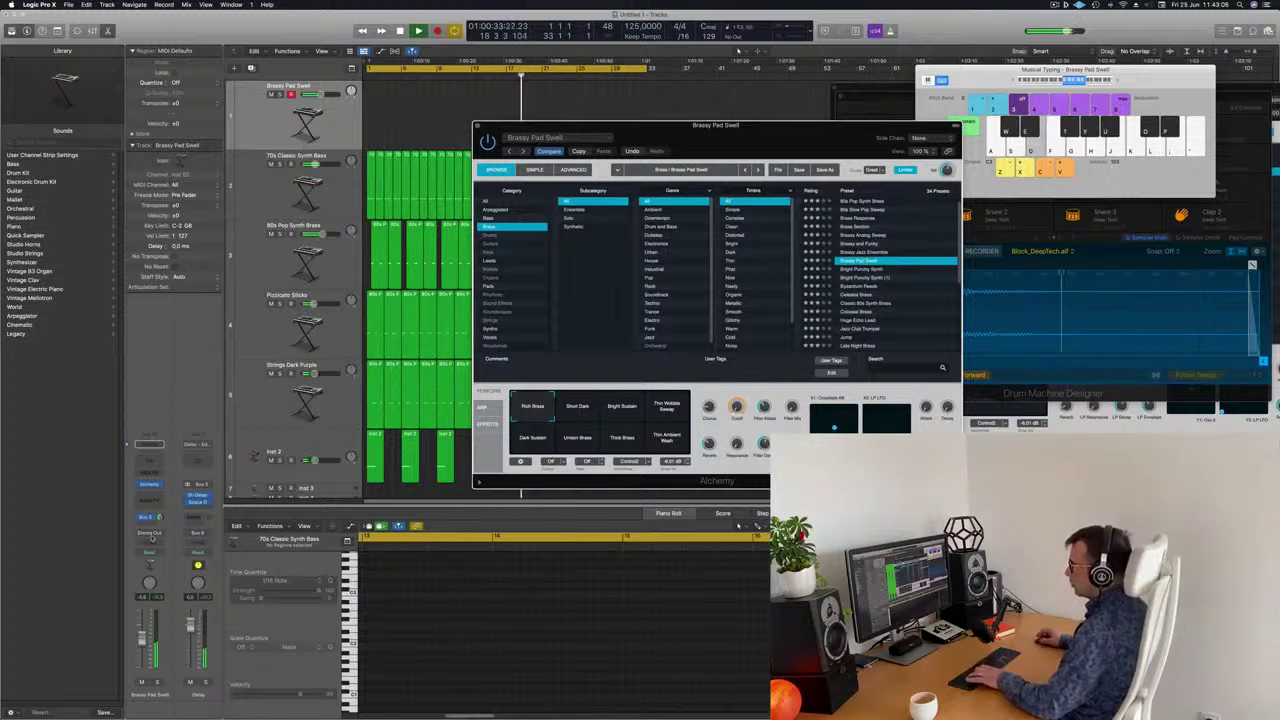
# Add a send to Bus 7 on the Brassy Pad Swell track and insert a stereo SilverVerb on its aux channel
pyautogui.click(146, 519)
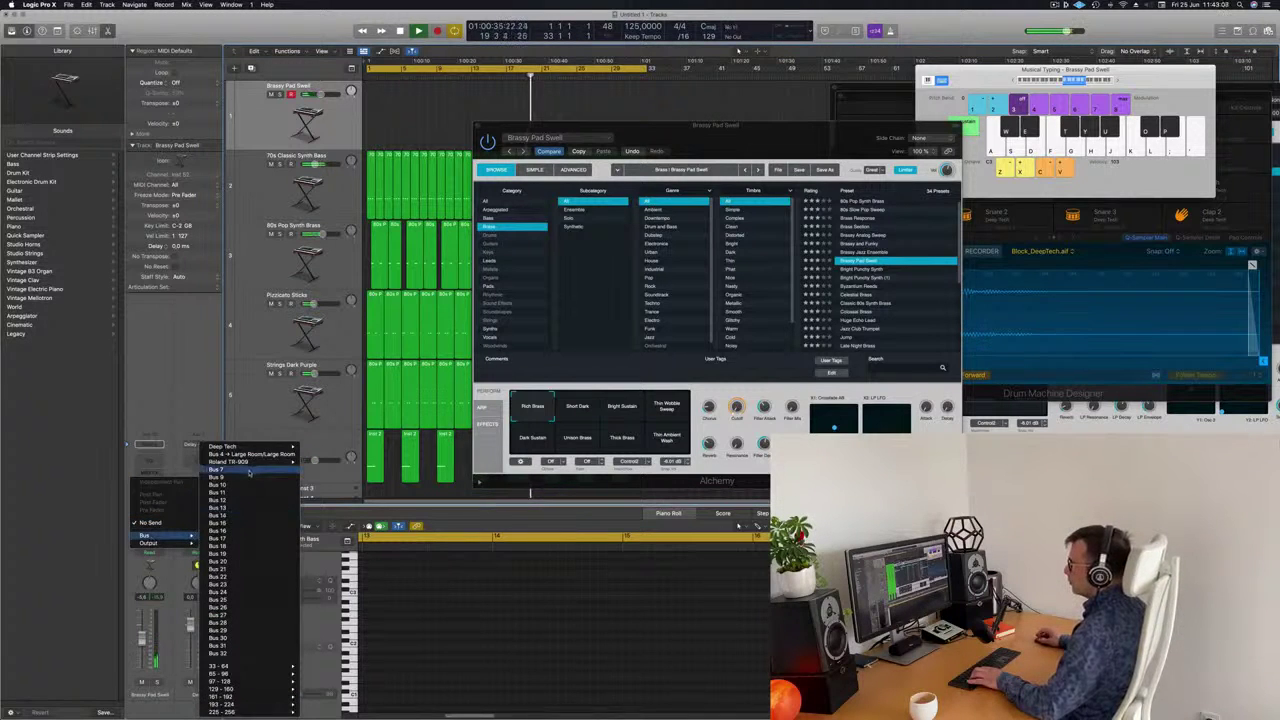
pyautogui.click(168, 406)
pyautogui.click(190, 487)
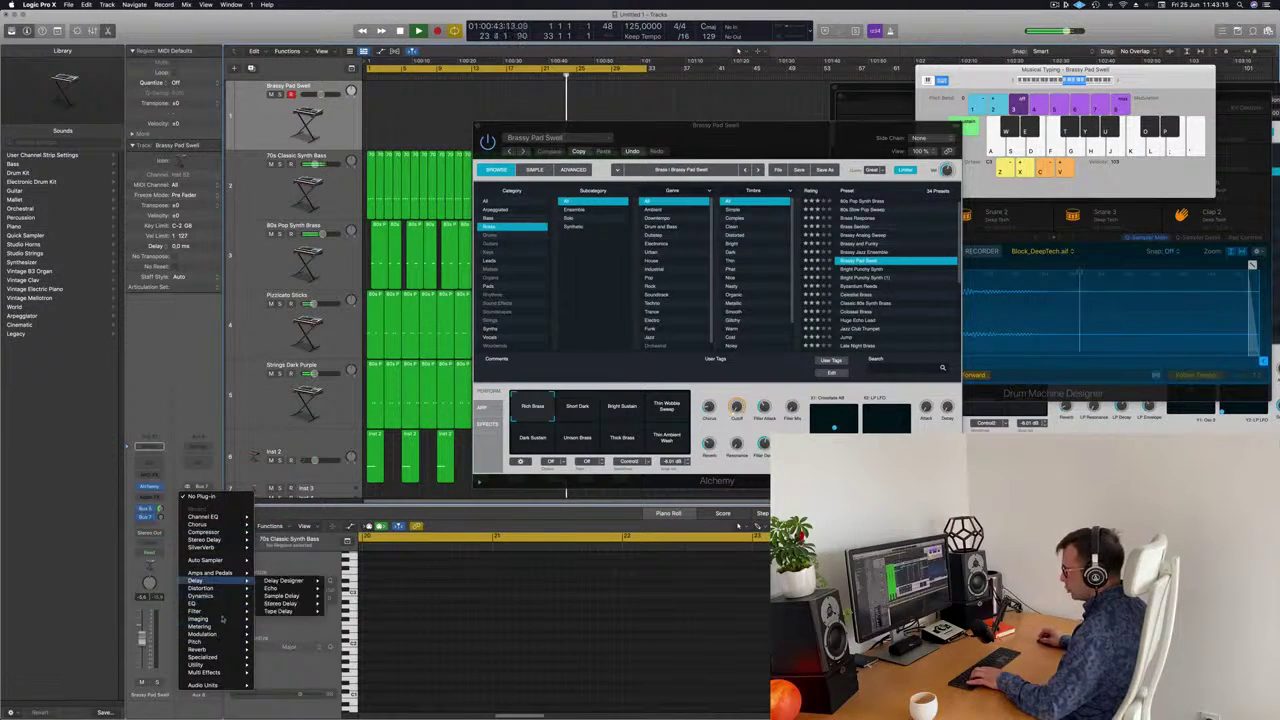
pyautogui.moveTo(227, 654)
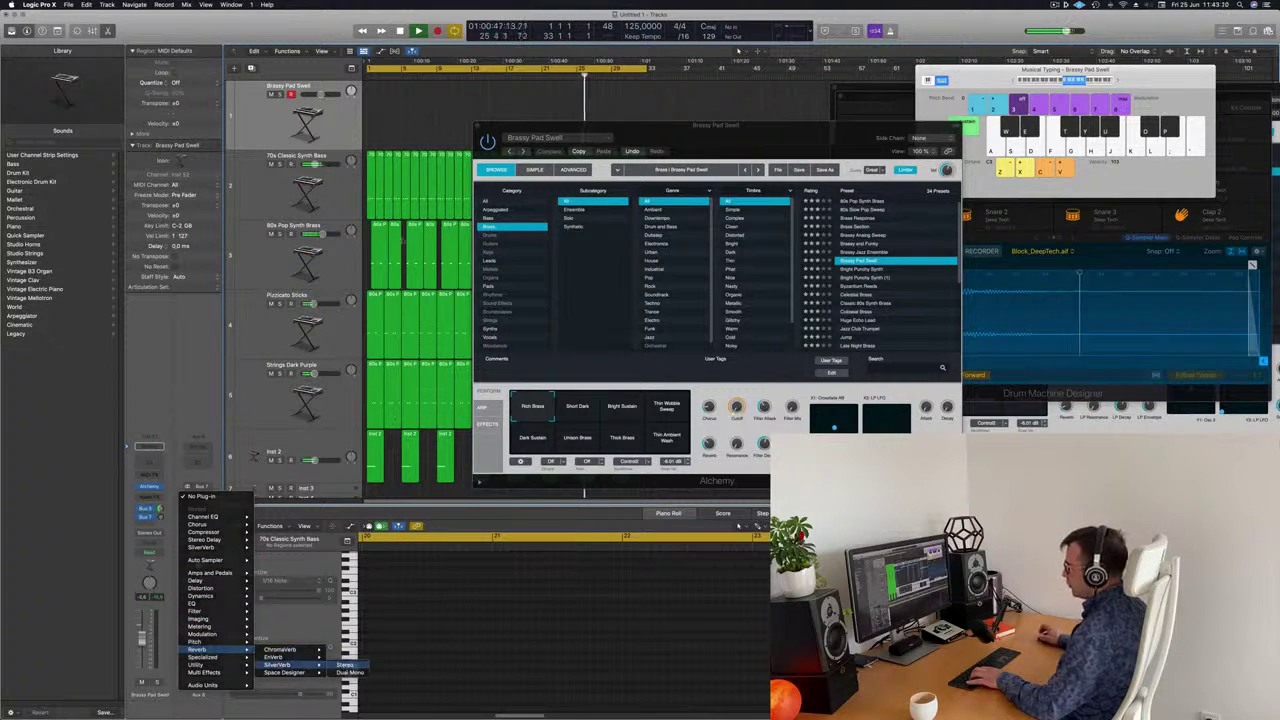
pyautogui.click(348, 665)
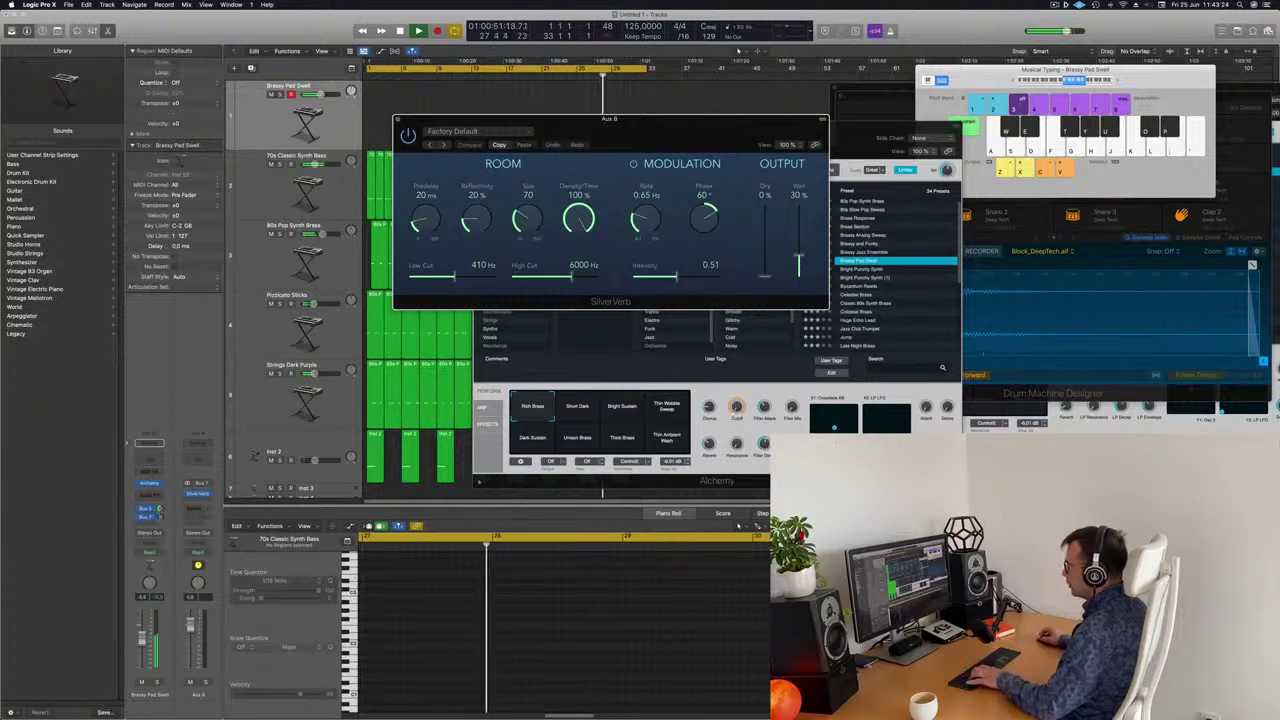
# Load the saved grandiose preset in the aux channel's SilverVerb and close the plug-in window
pyautogui.click(452, 131)
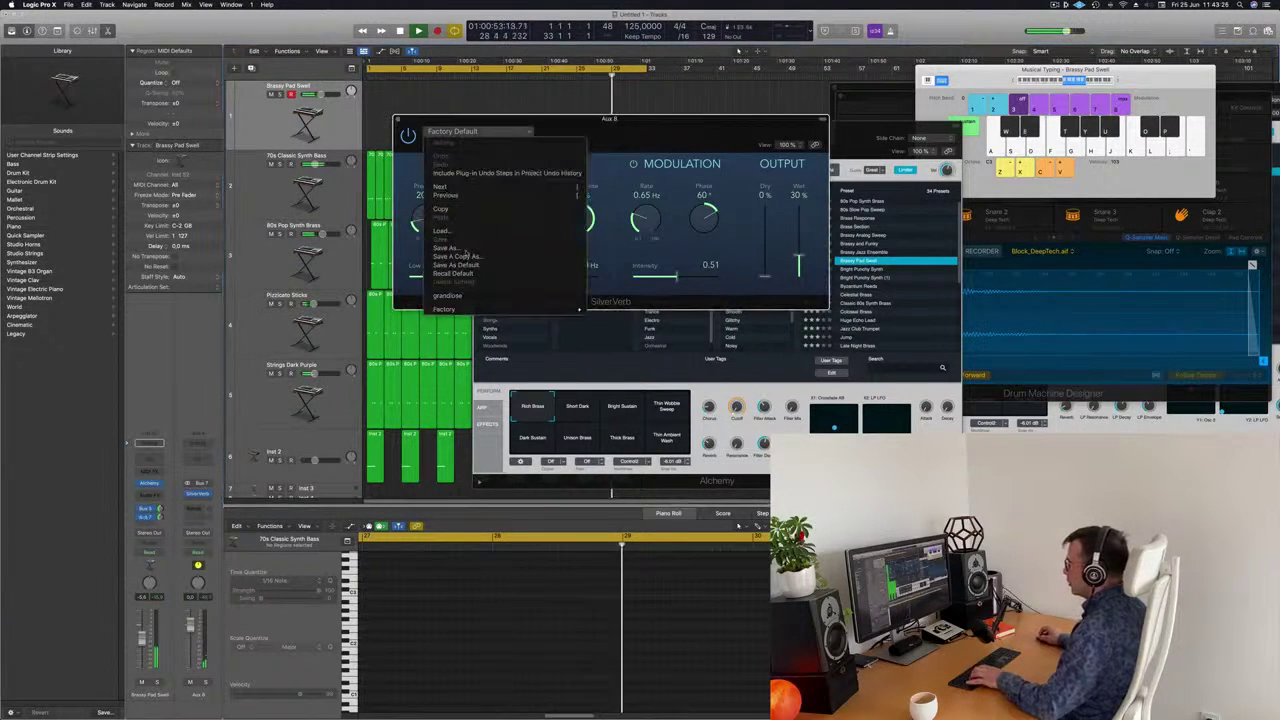
pyautogui.click(448, 296)
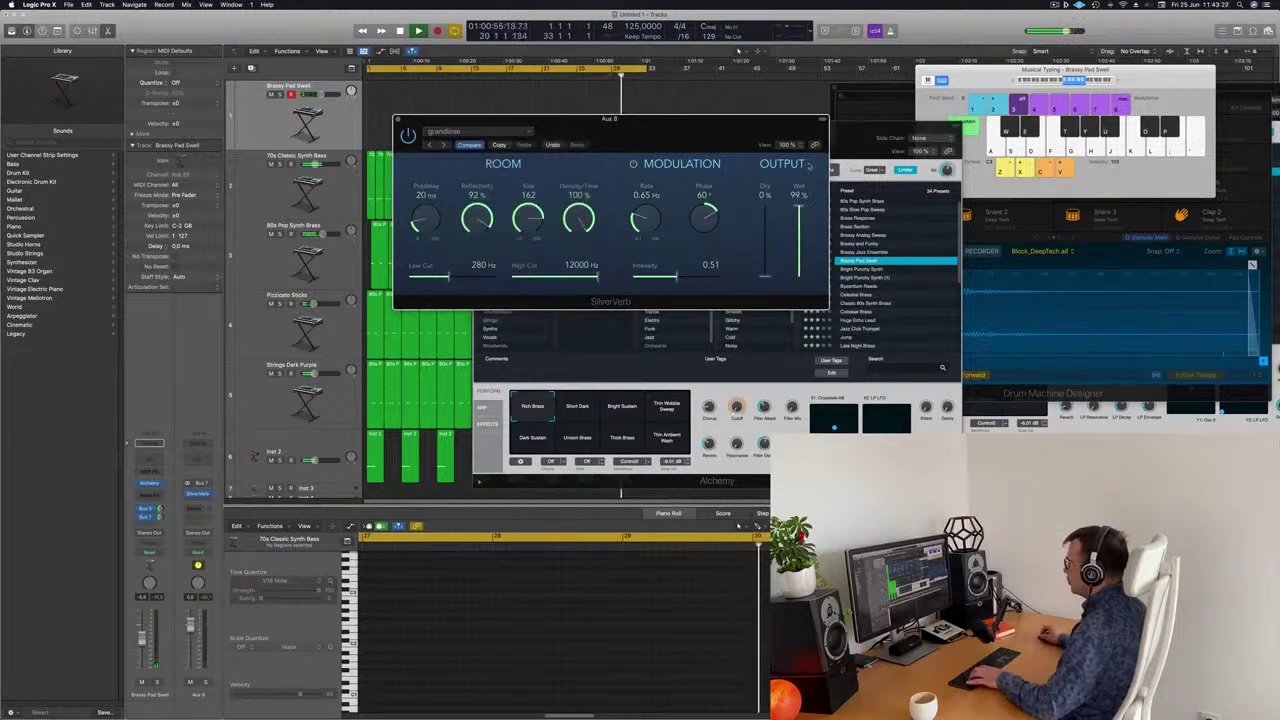
pyautogui.click(398, 121)
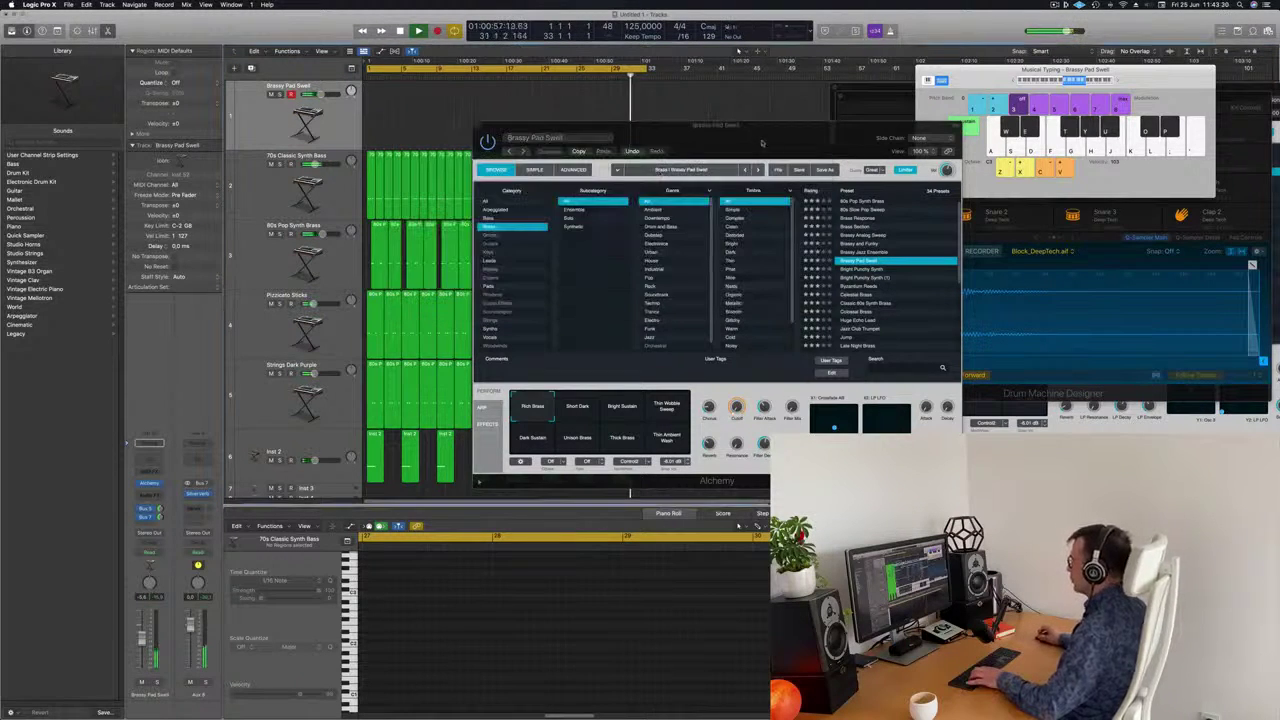
# Move the Alchemy window off the arrangement and record a descending Brassy Pad Swell melody from bar 3 to about bar 16
pyautogui.moveTo(768, 131); pyautogui.dragTo(1038, 176)
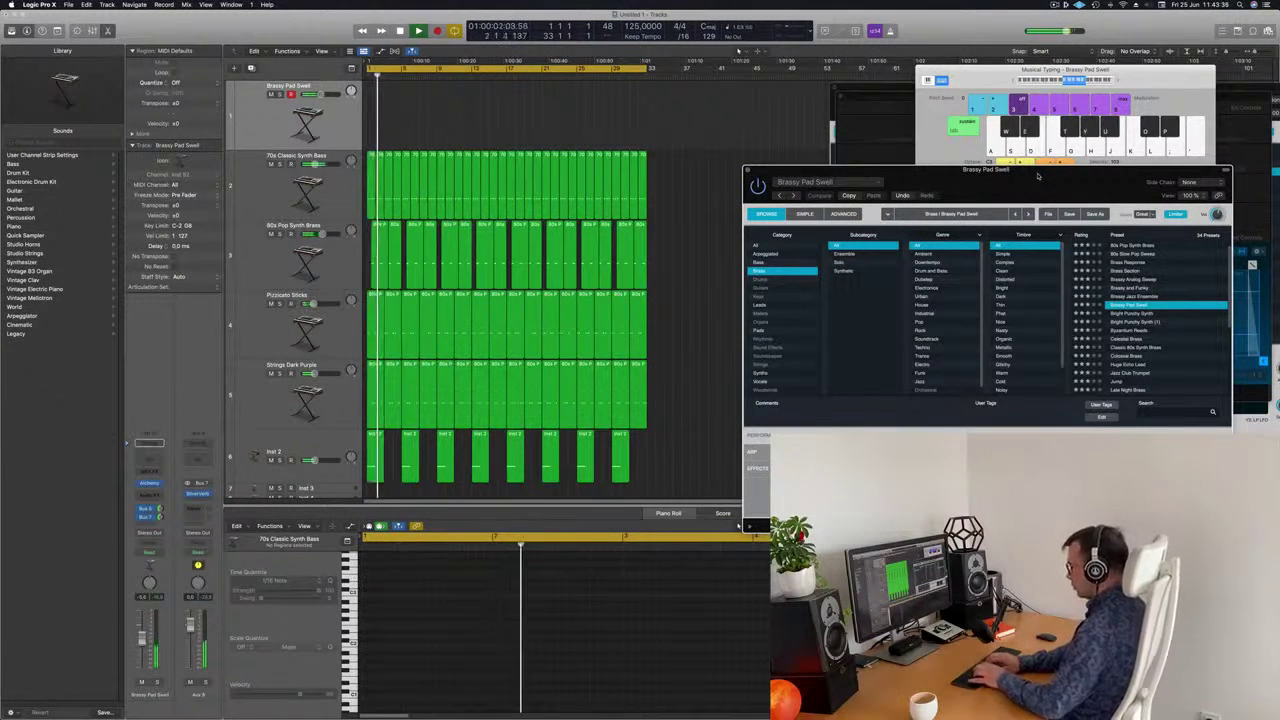
pyautogui.press('r')
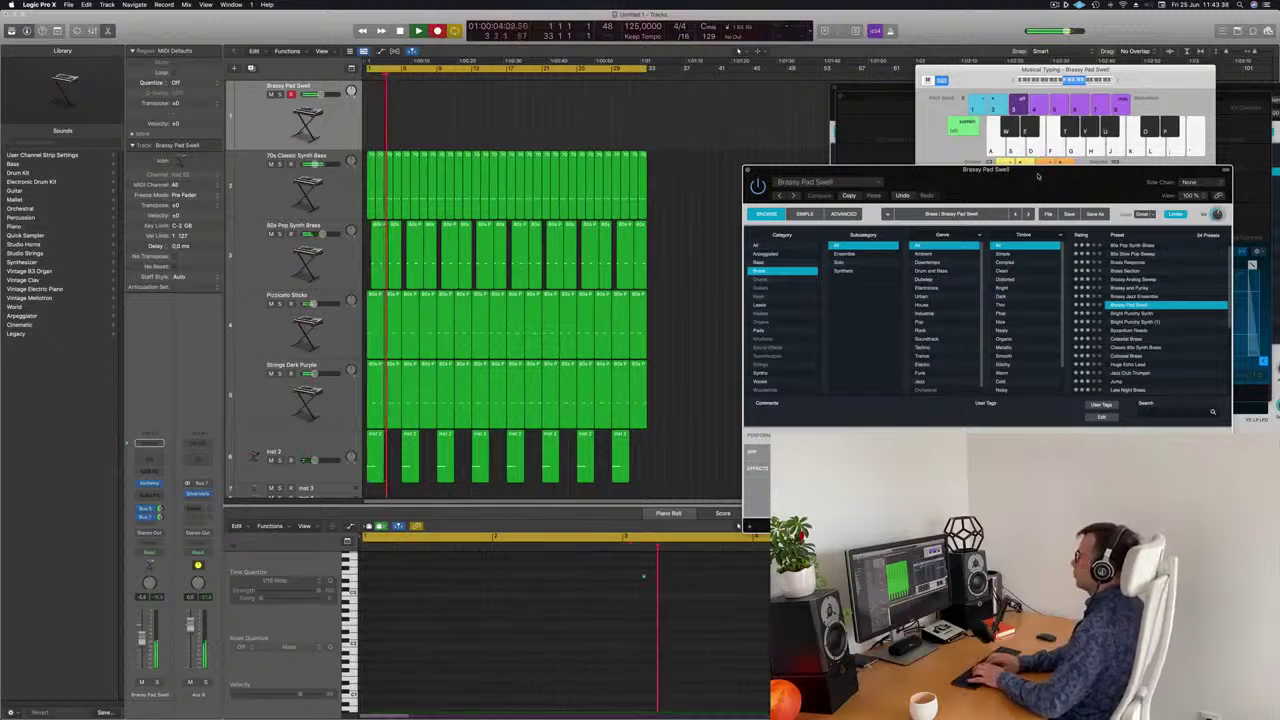
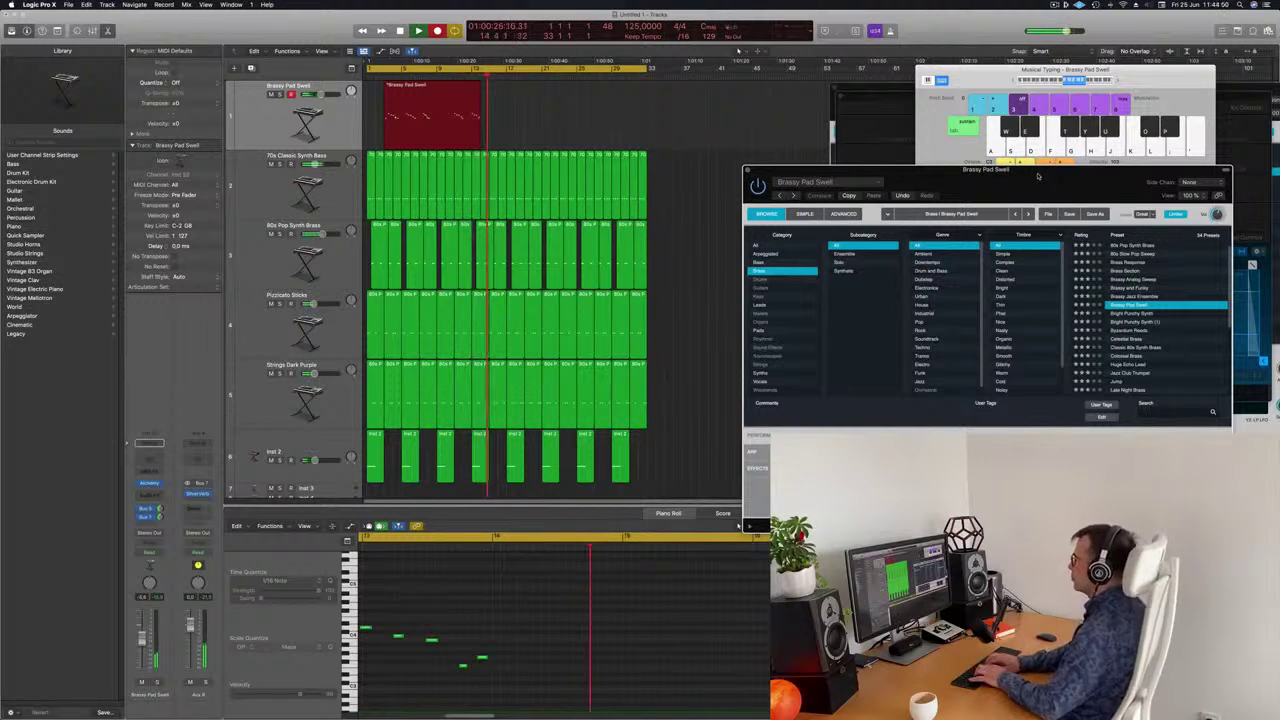
pyautogui.press('l')
pyautogui.press('k')
pyautogui.press('j')
pyautogui.press('g')
pyautogui.press('d')
pyautogui.press('space')
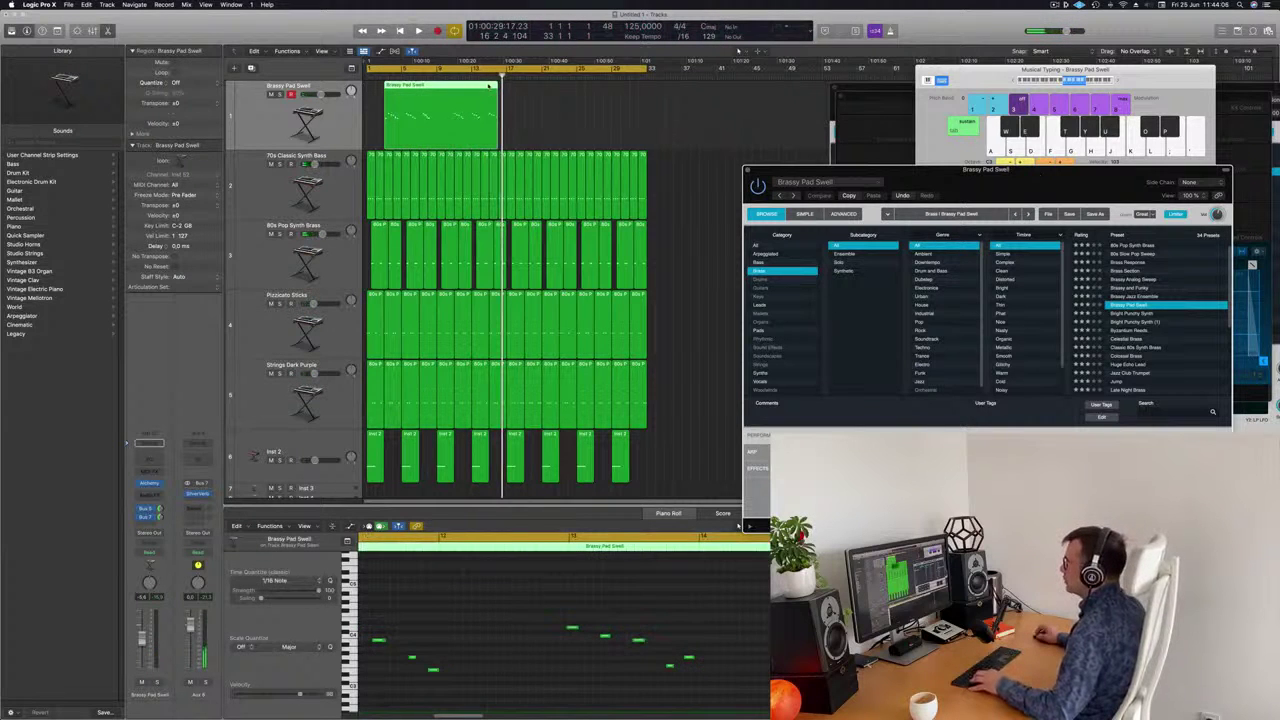
# Cut the recorded Brassy Pad Swell region at bar 15, splitting overlapping notes, and delete the part before the cut
pyautogui.press('t')
pyautogui.press('i')
pyautogui.click(489, 88)
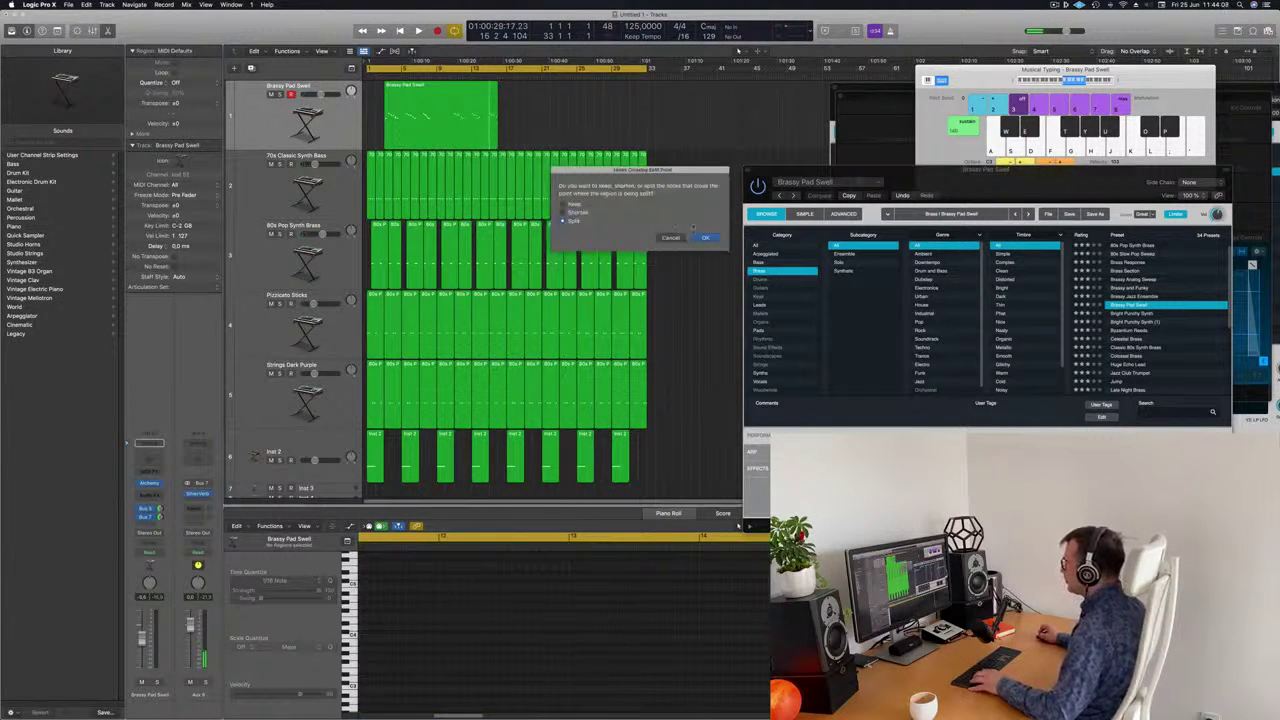
pyautogui.click(706, 237)
pyautogui.press('Delete')
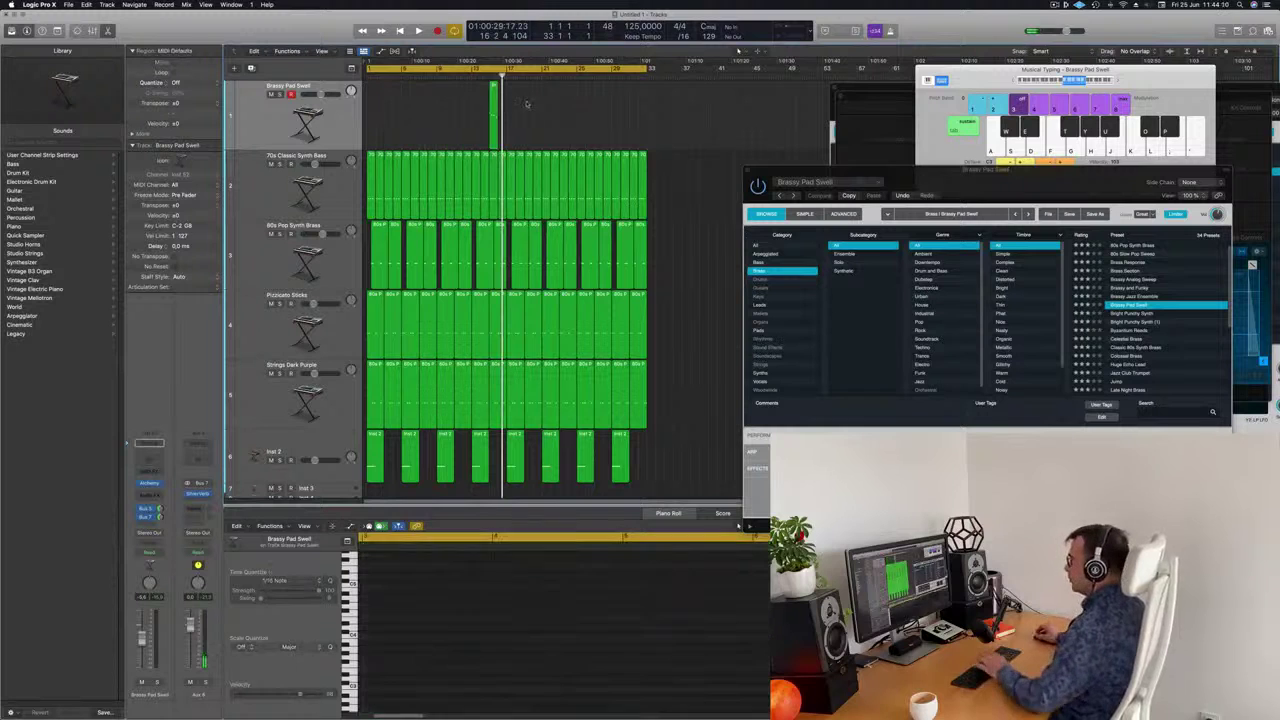
# Move the remaining Brassy Pad Swell region to bar 1 and play it back with its notes shown in the Piano Roll
pyautogui.click(496, 84)
pyautogui.moveTo(494, 88); pyautogui.dragTo(372, 90)
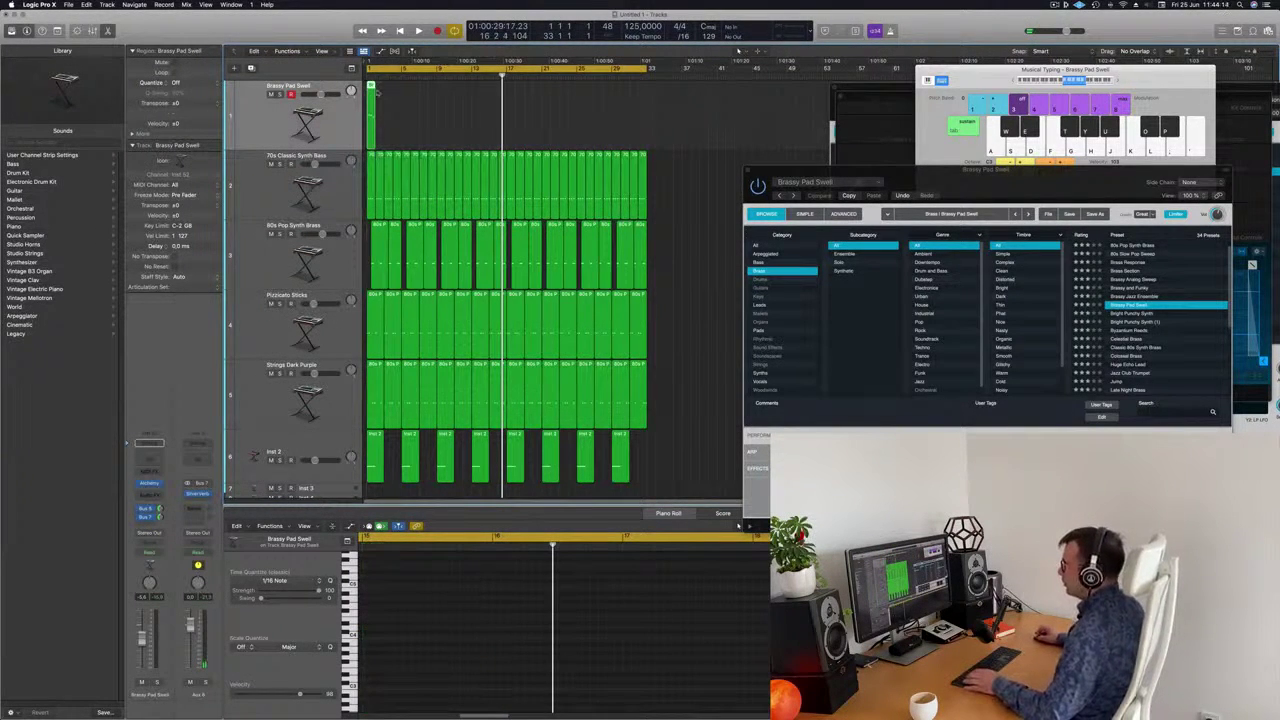
pyautogui.press('p')
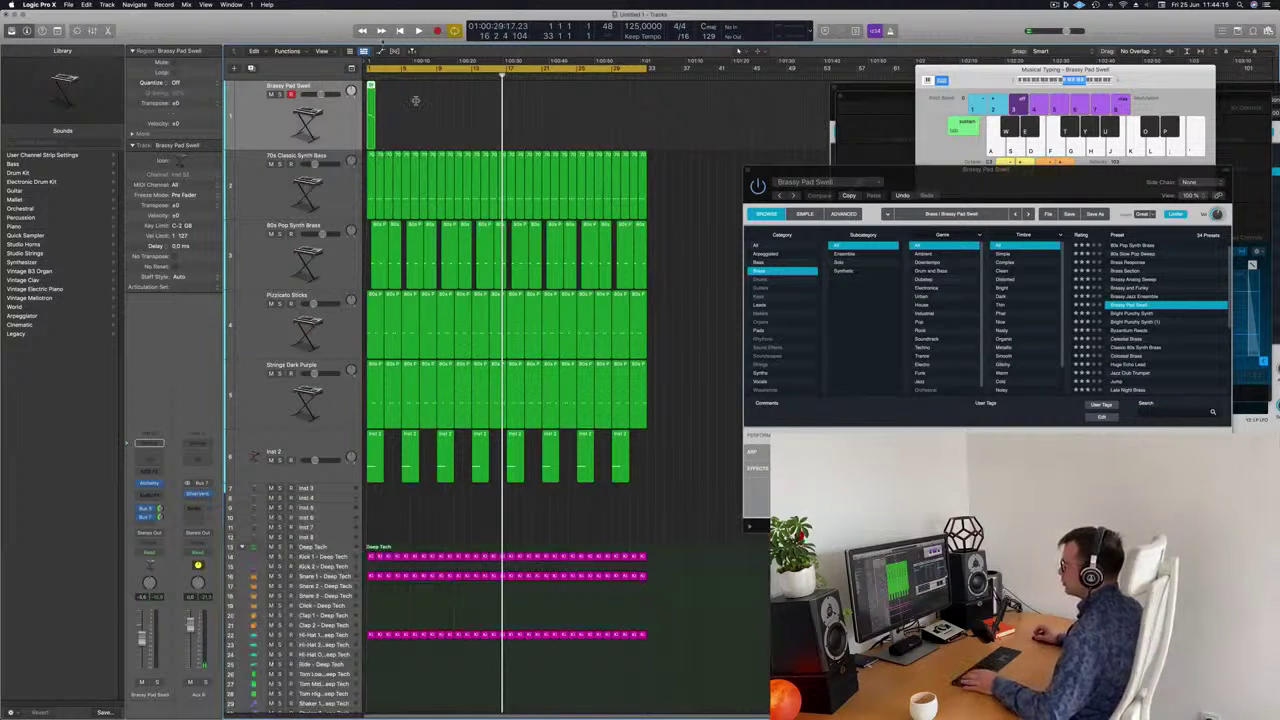
pyautogui.press('p')
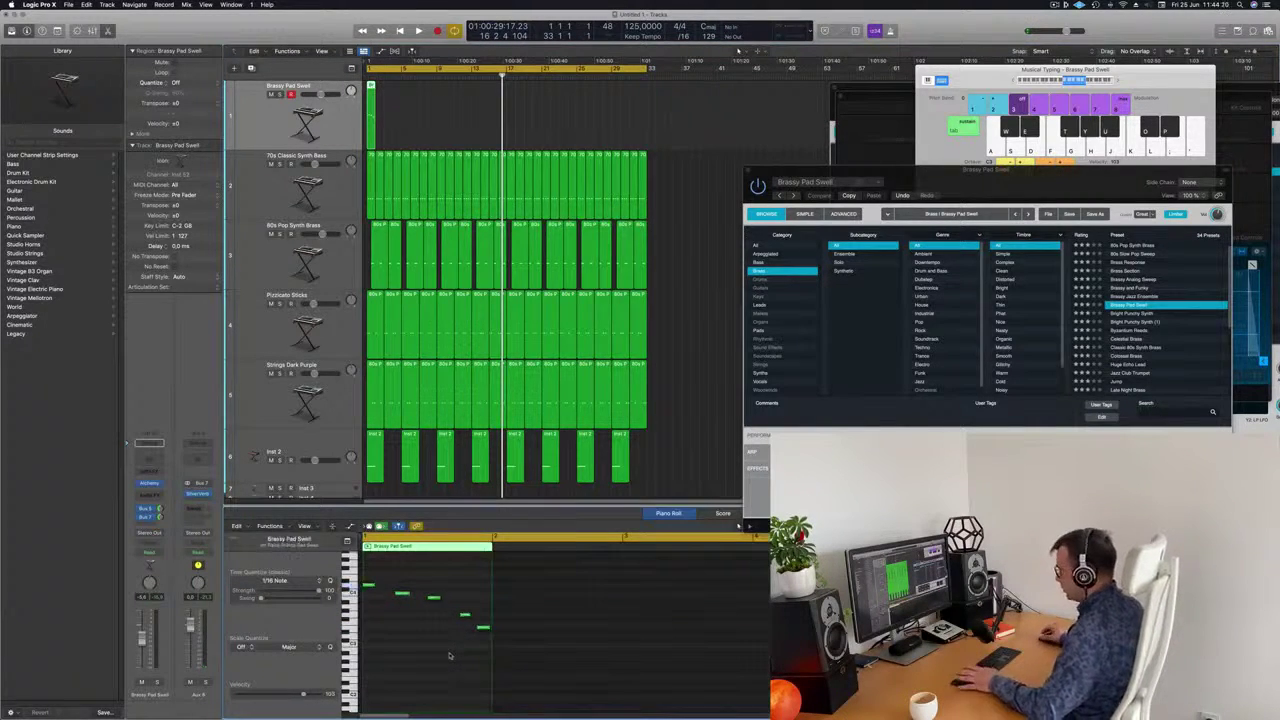
pyautogui.press('space')
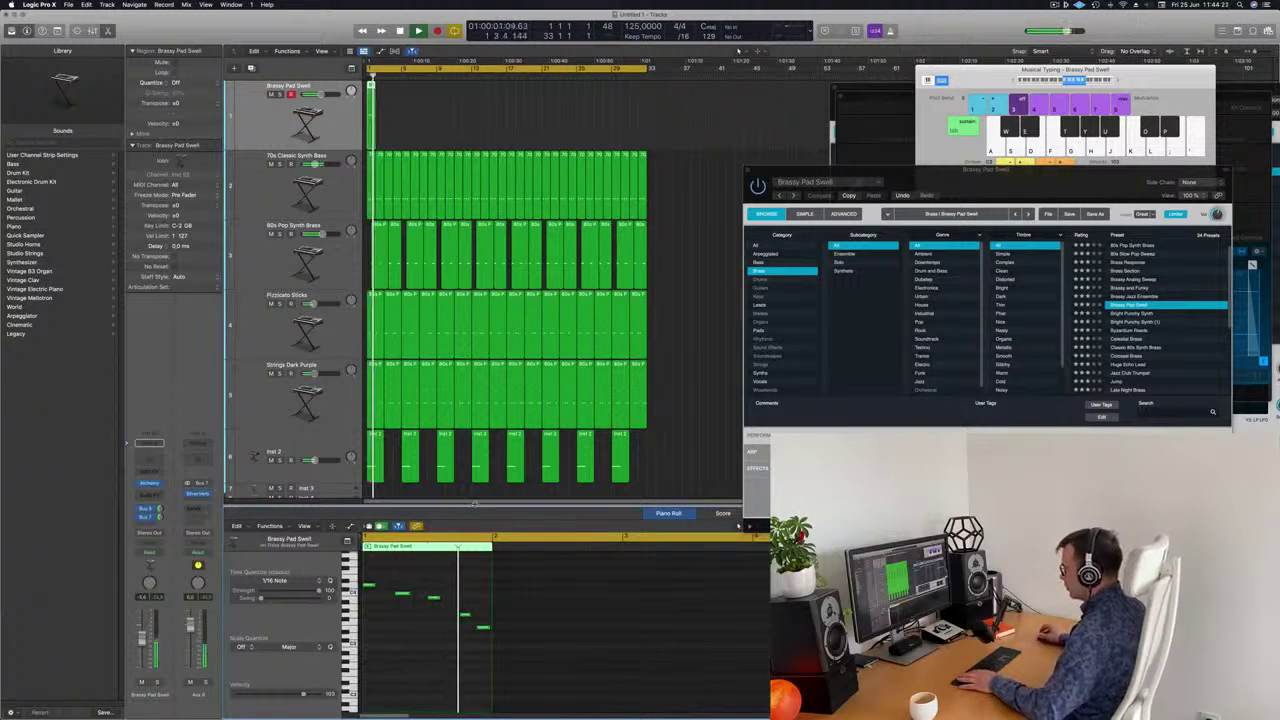
# Repeat the Brassy Pad Swell region back to back from bar 2 to bar 5 and play it back
pyautogui.press('space')
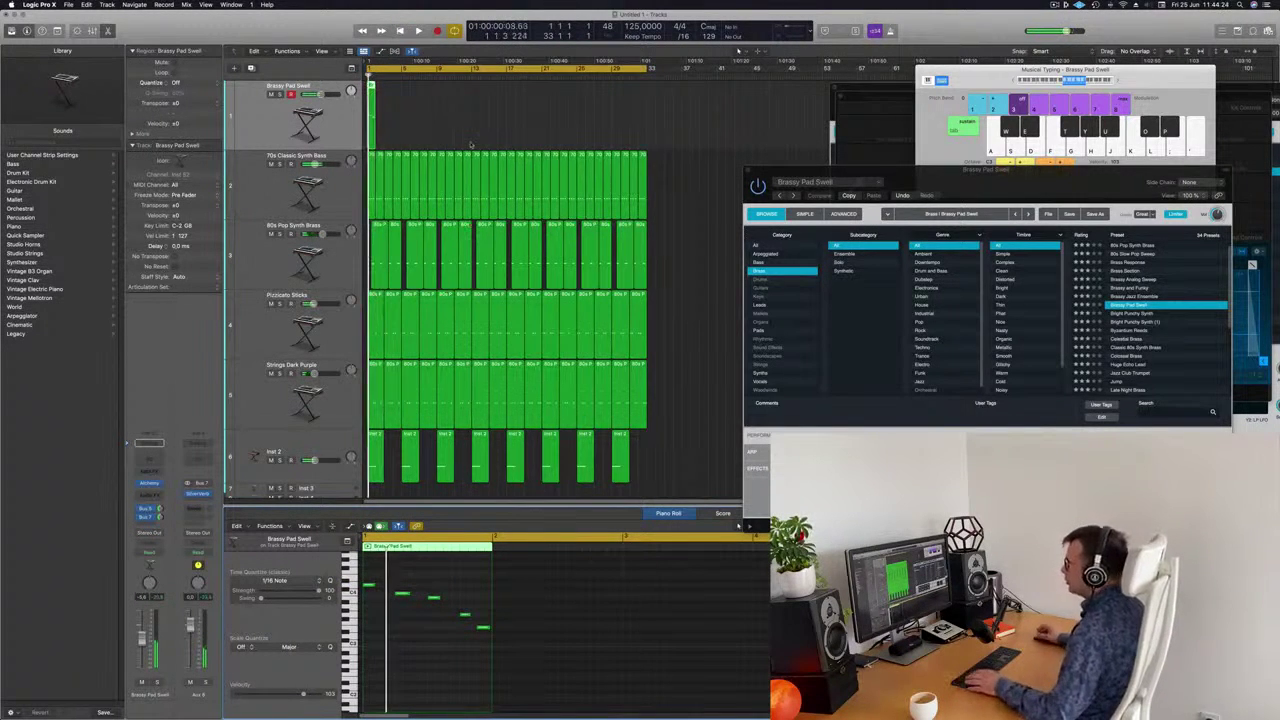
pyautogui.moveTo(433, 97); pyautogui.dragTo(363, 126)
pyautogui.press('super+r')
pyautogui.press('super+r')
pyautogui.press('super+r')
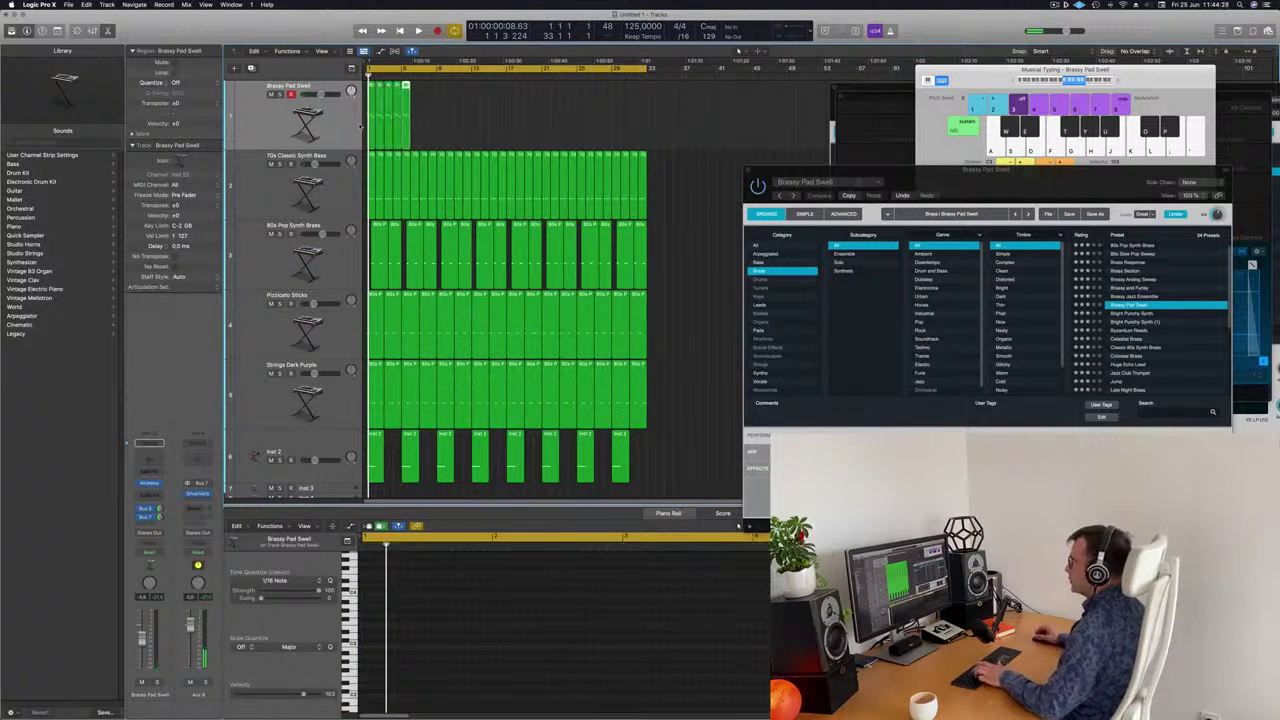
pyautogui.press('space')
pyautogui.click(451, 94)
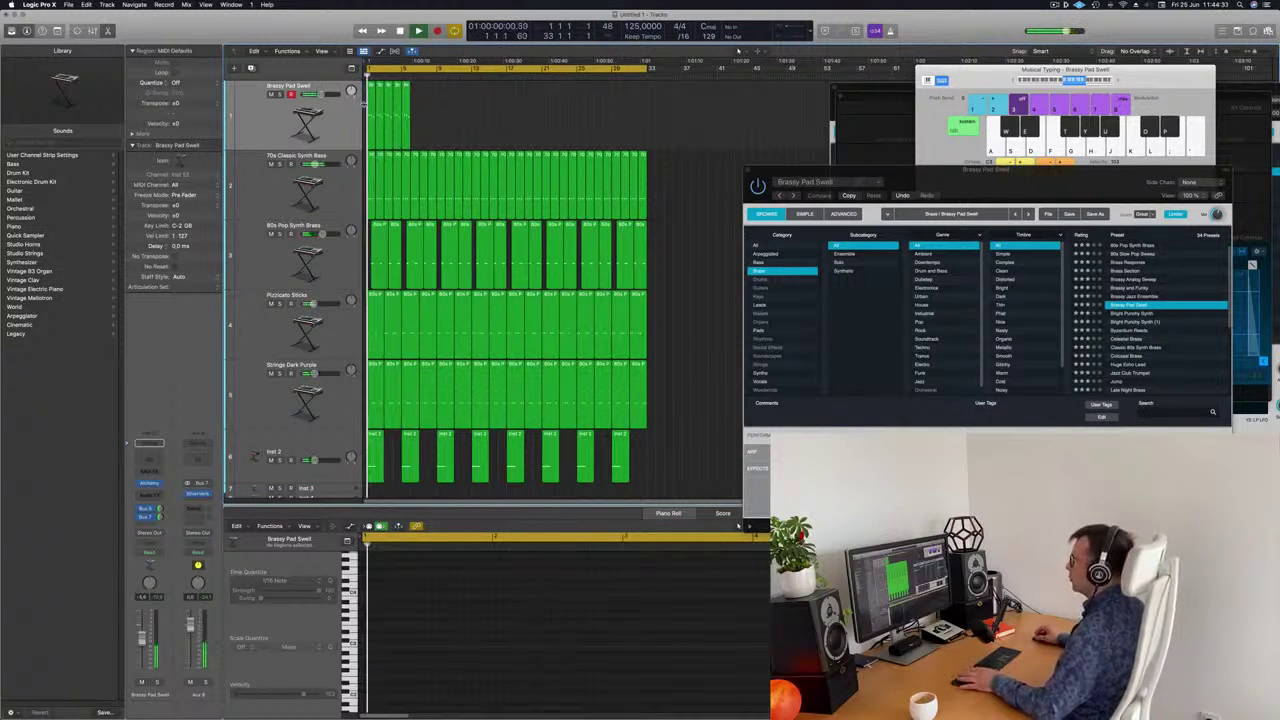
# Delete the four repeated Brassy Pad Swell regions, keeping only the one at bar 1
pyautogui.click(371, 116)
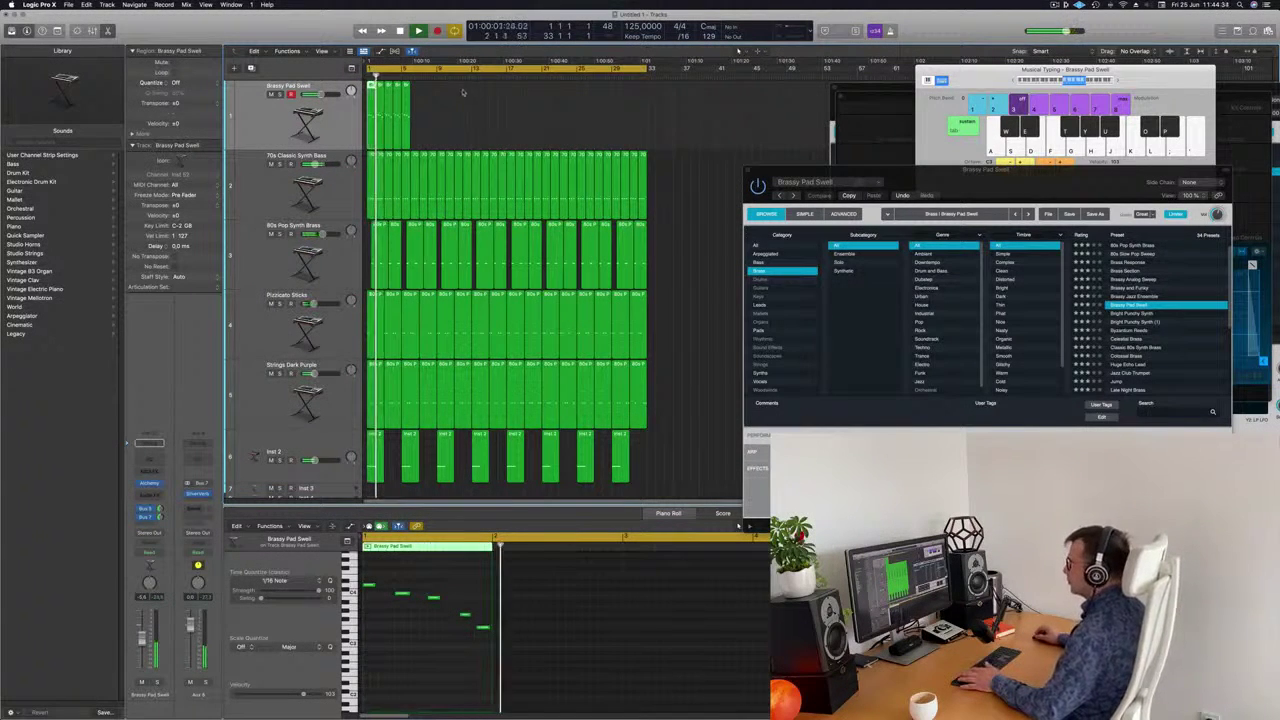
pyautogui.moveTo(464, 102); pyautogui.dragTo(384, 143)
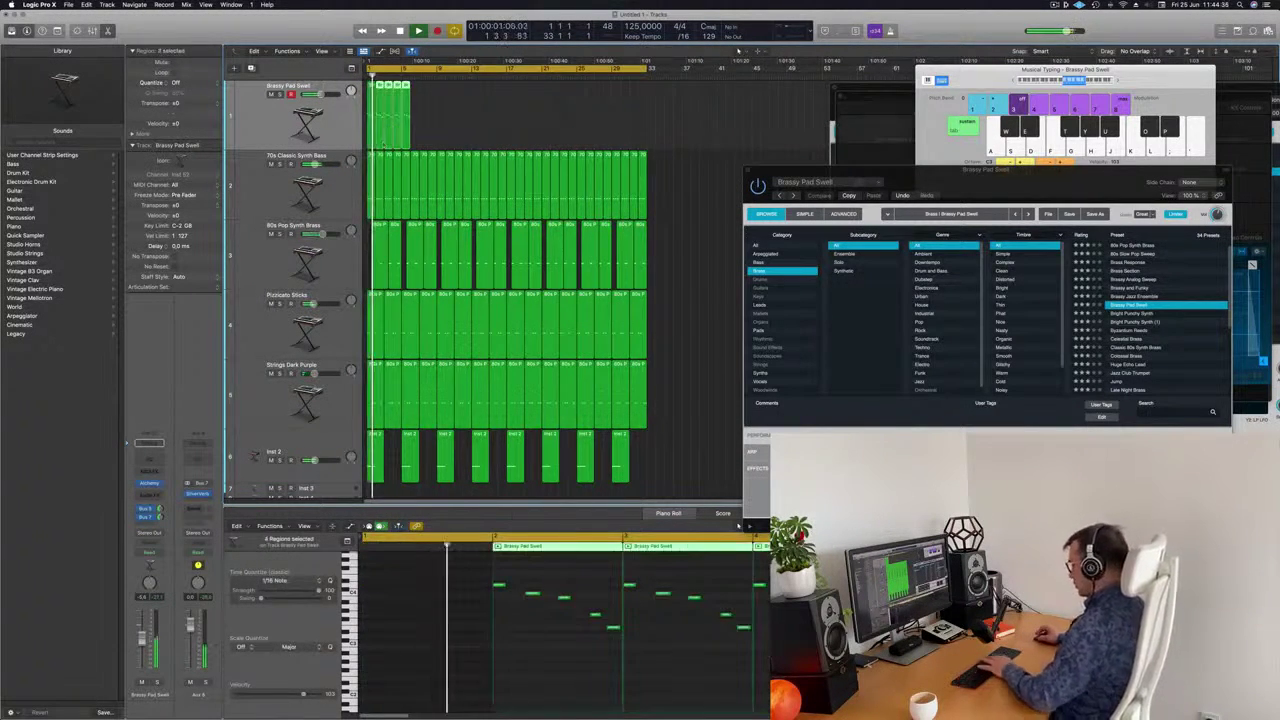
pyautogui.press('Delete')
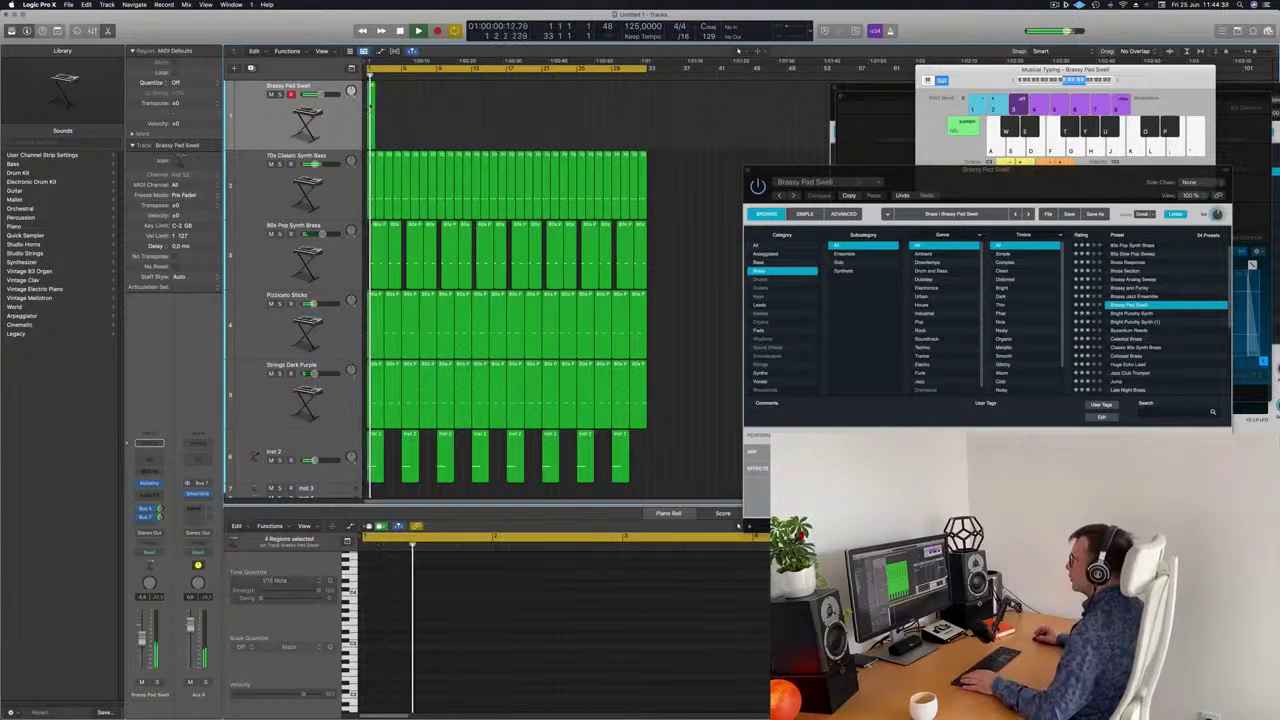
# Copy the Brassy Pad Swell region from bar 1 to bar 3 and play it back
pyautogui.click(371, 105)
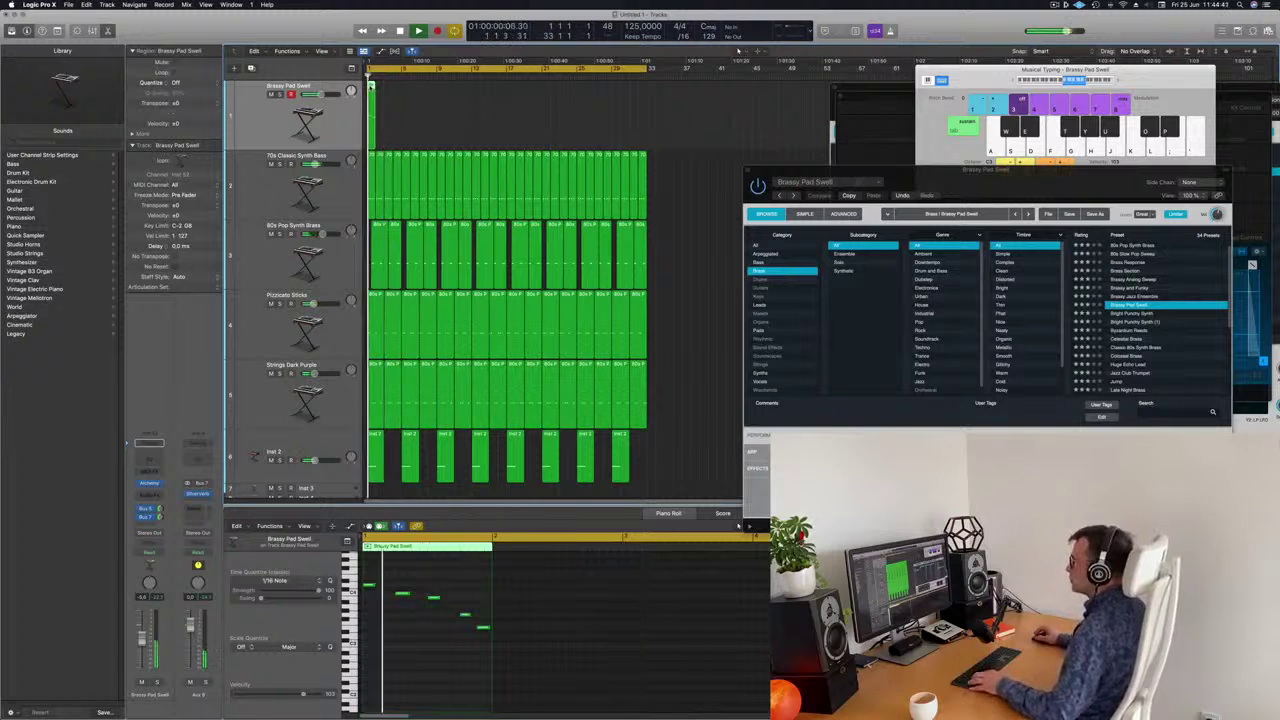
pyautogui.moveTo(371, 86); pyautogui.dragTo(390, 88)
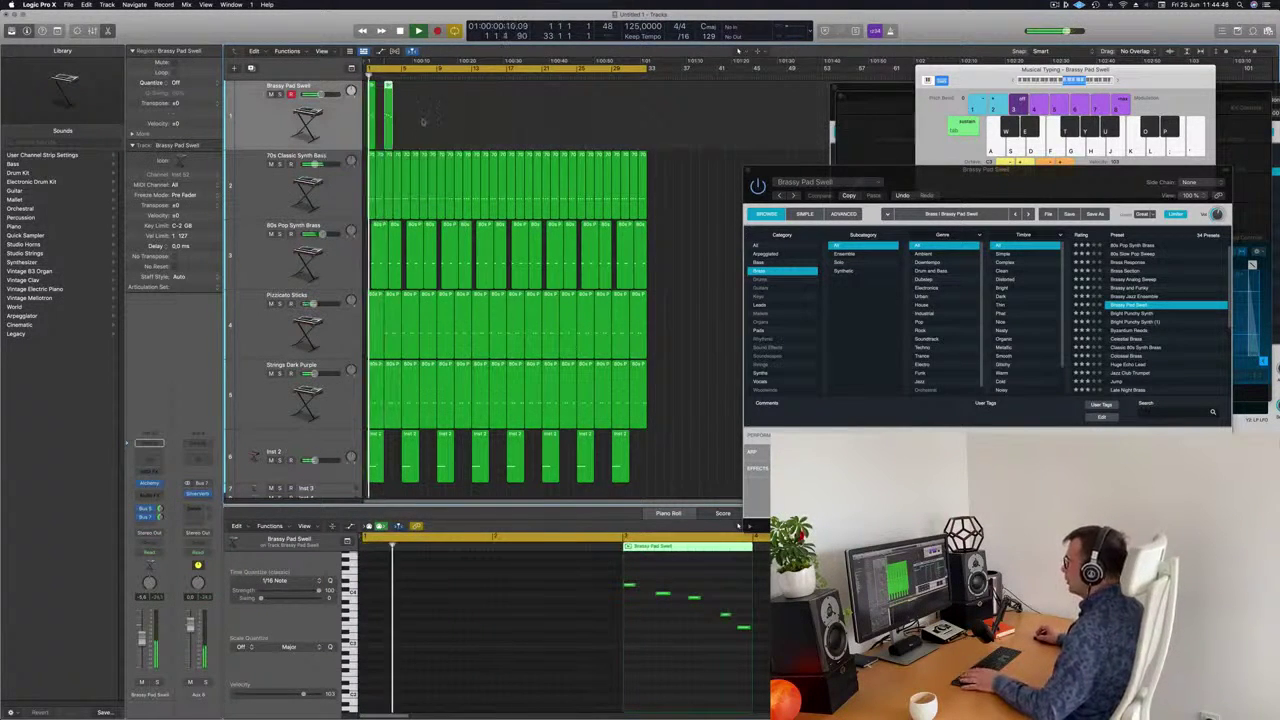
pyautogui.press('space')
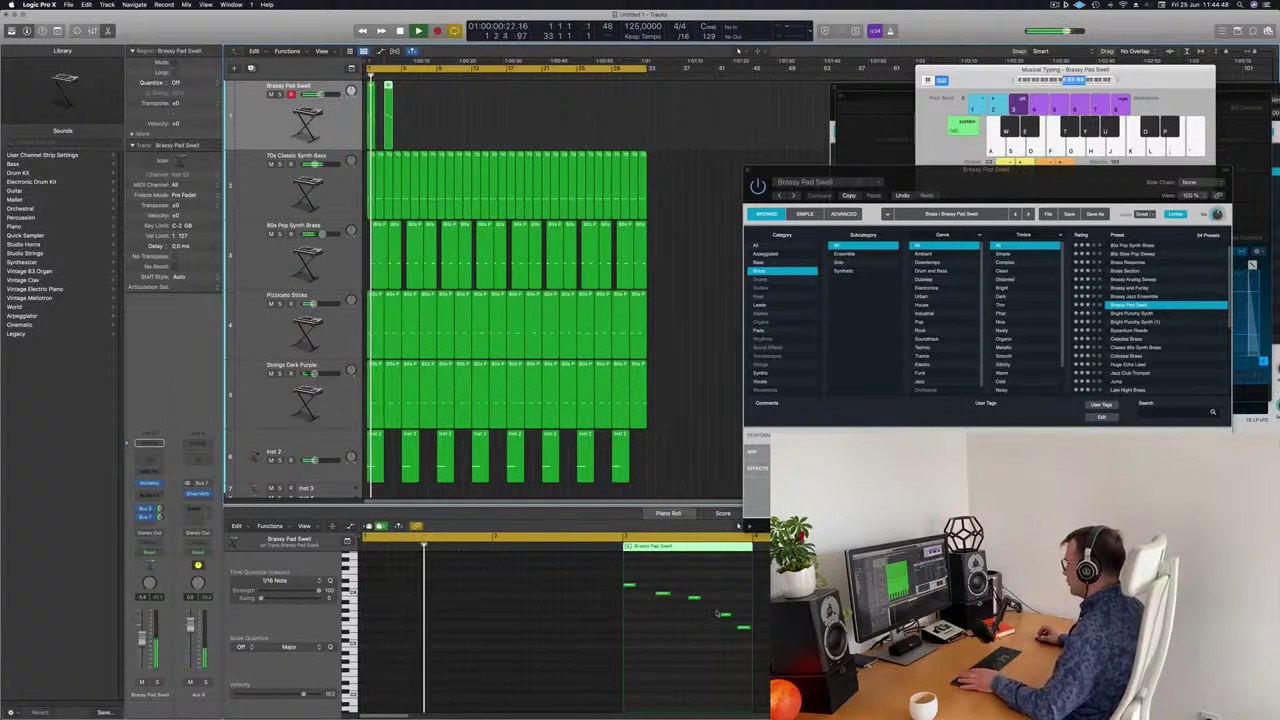
# In the bar 3 region, lower the first note to the pitch of the last note, raise the second note, and audition the variation
pyautogui.click(663, 595)
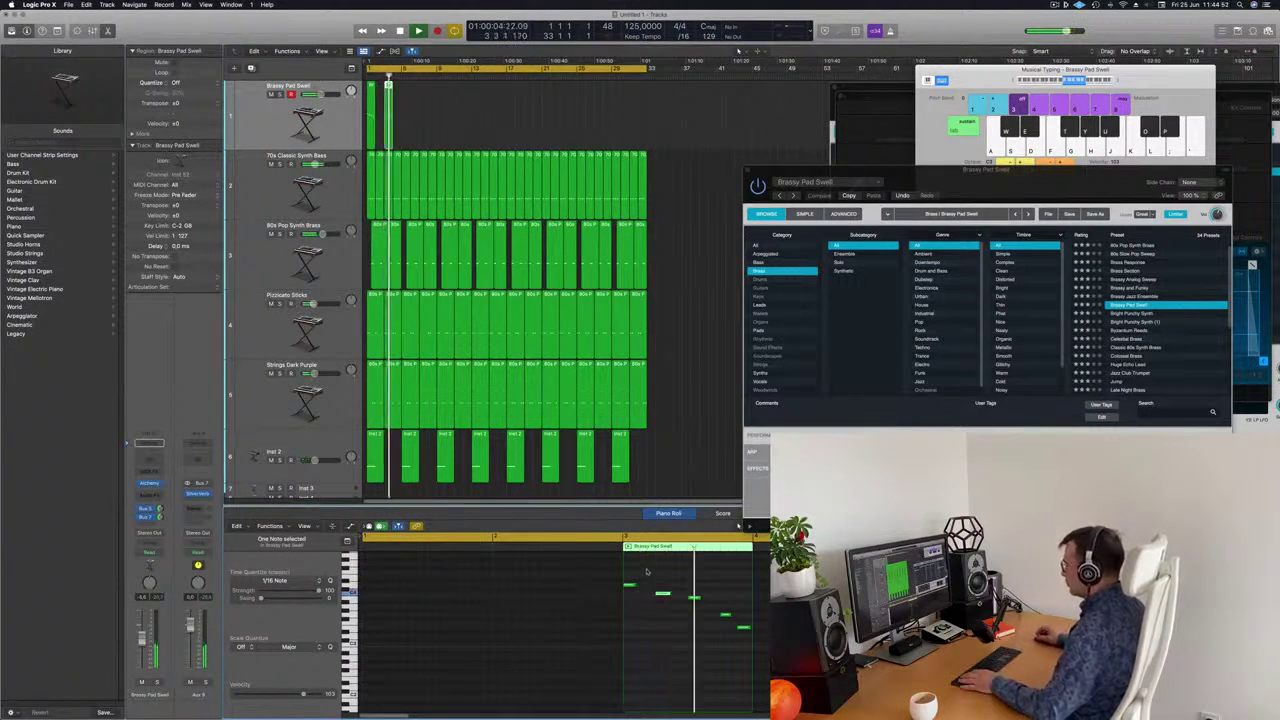
pyautogui.moveTo(628, 587); pyautogui.dragTo(664, 580)
pyautogui.press('space')
pyautogui.moveTo(461, 118); pyautogui.dragTo(379, 137)
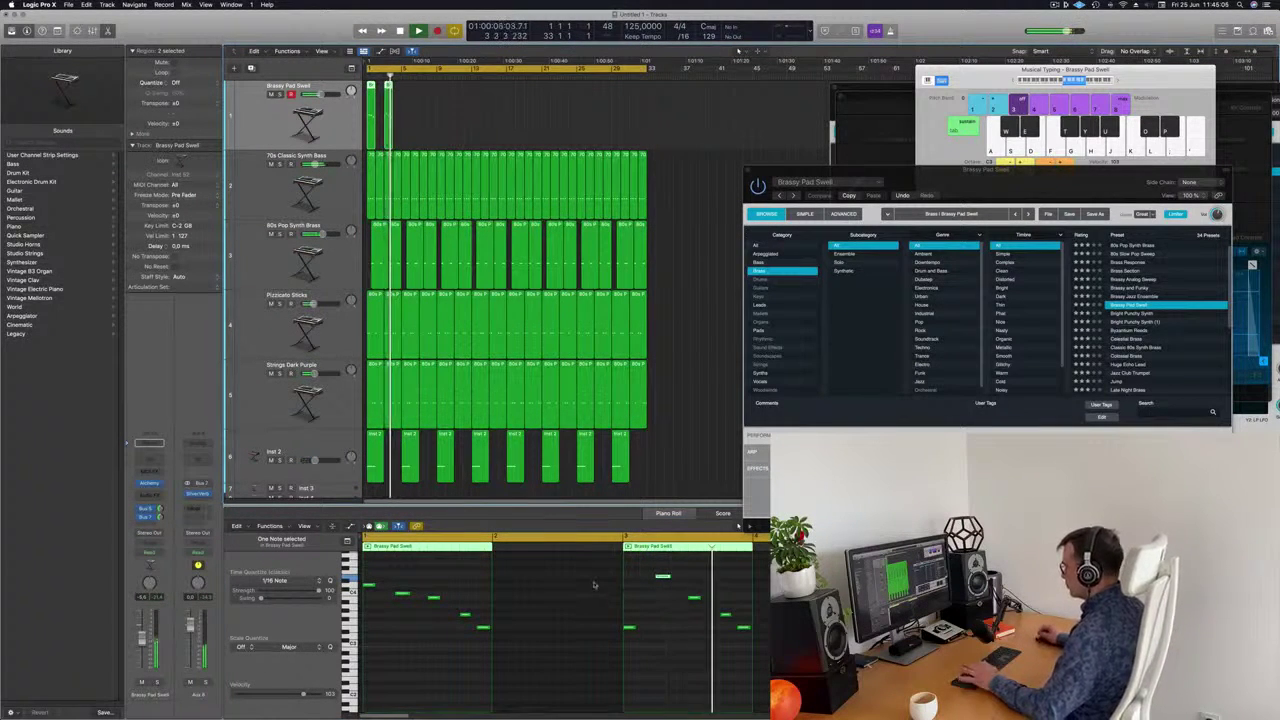
pyautogui.press('space')
pyautogui.press('space')
# Copy the two Brassy Pad Swell regions to bars 5 and 7, and copy all four again to bars 9 through 15
pyautogui.moveTo(443, 117); pyautogui.dragTo(371, 141)
pyautogui.press('space')
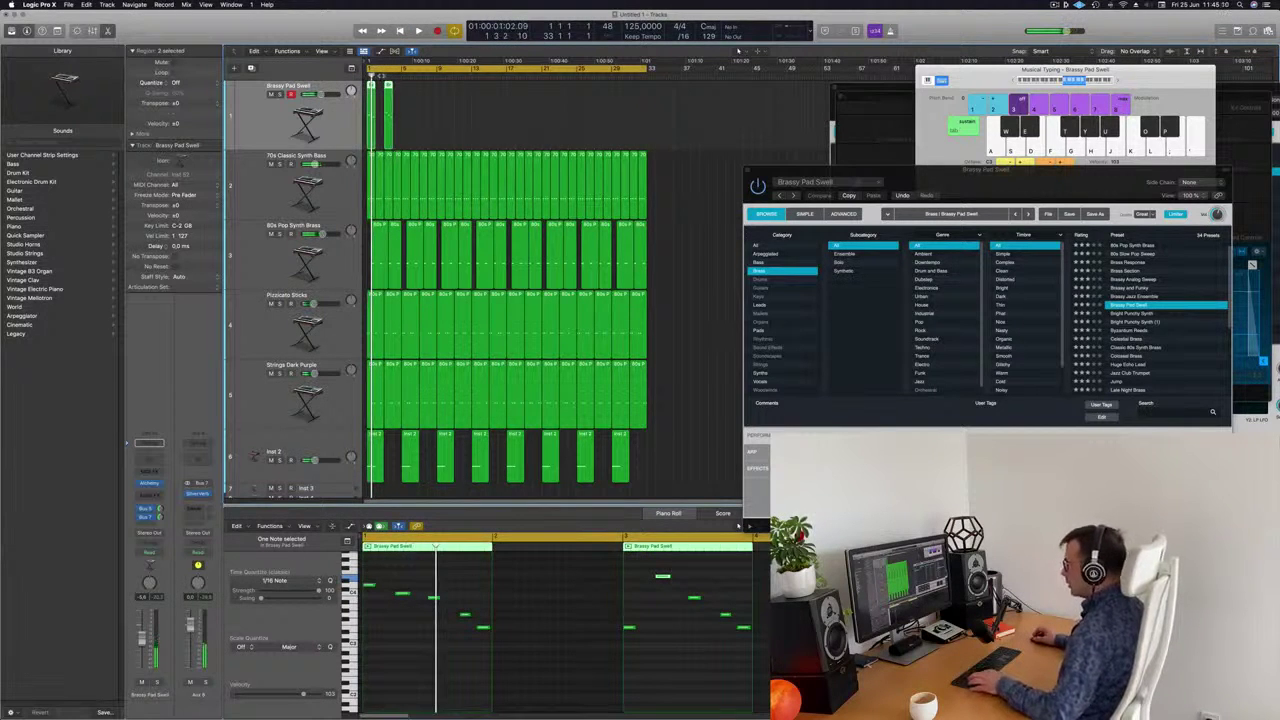
pyautogui.moveTo(371, 141); pyautogui.dragTo(403, 141)
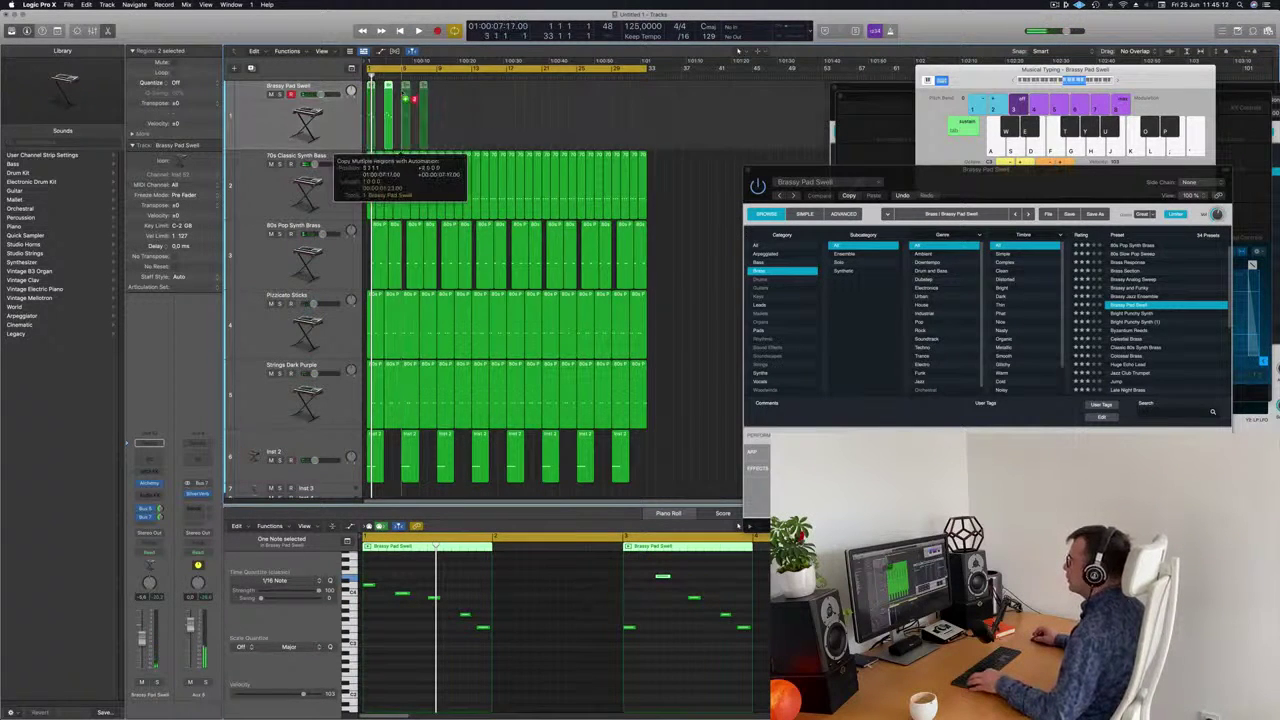
pyautogui.moveTo(410, 96); pyautogui.dragTo(479, 128)
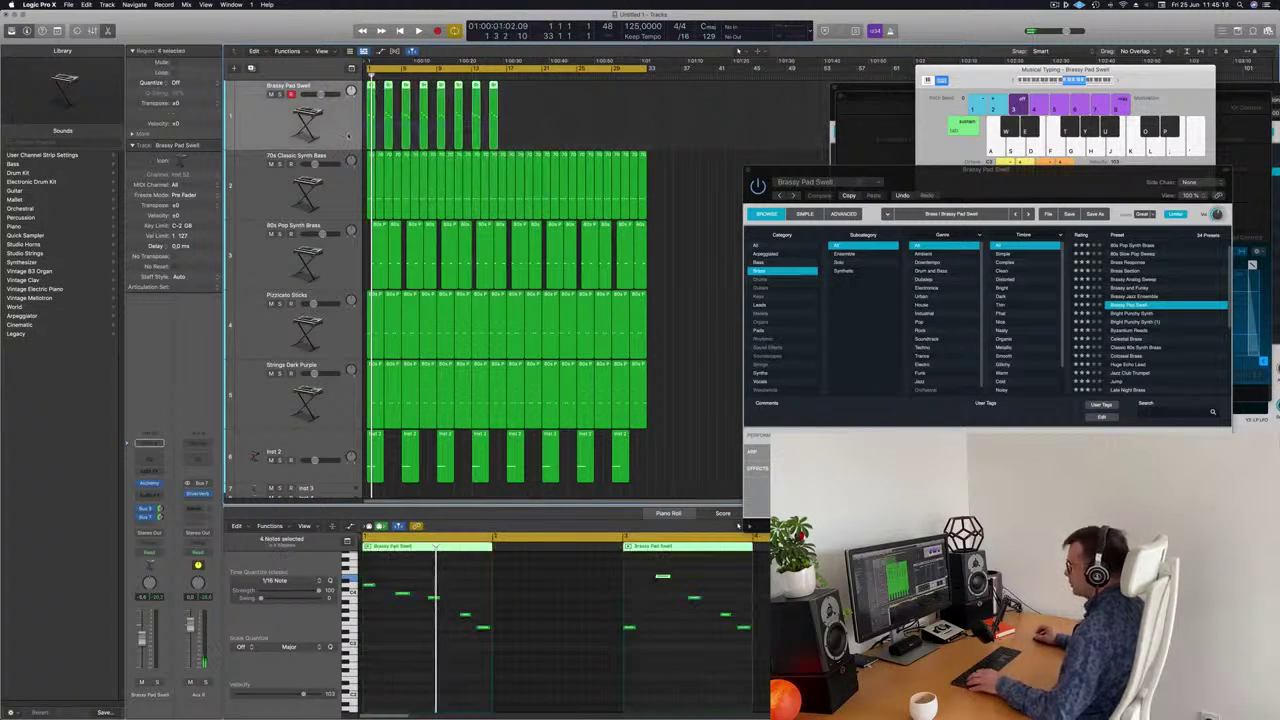
# Repeat the eight Brassy Pad Swell regions from bar 17 through bar 31 and play the arrangement
pyautogui.press('super+r')
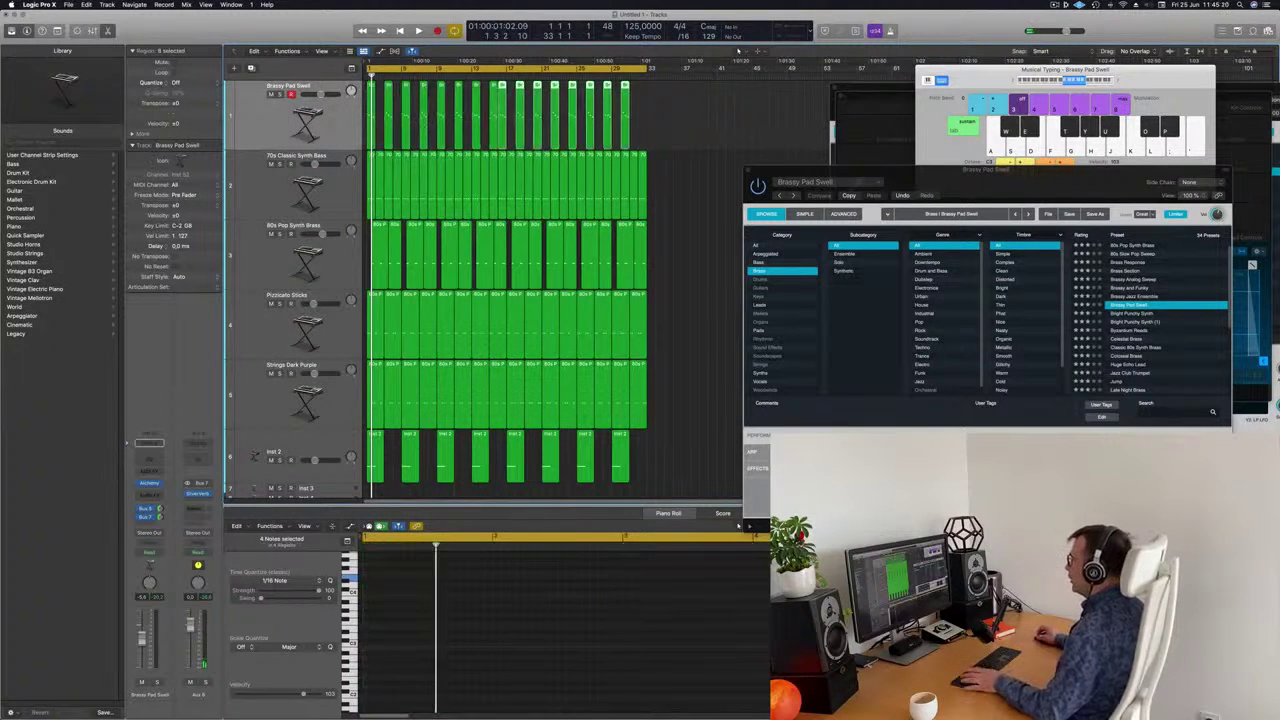
pyautogui.moveTo(507, 119); pyautogui.dragTo(516, 120)
pyautogui.click(740, 116)
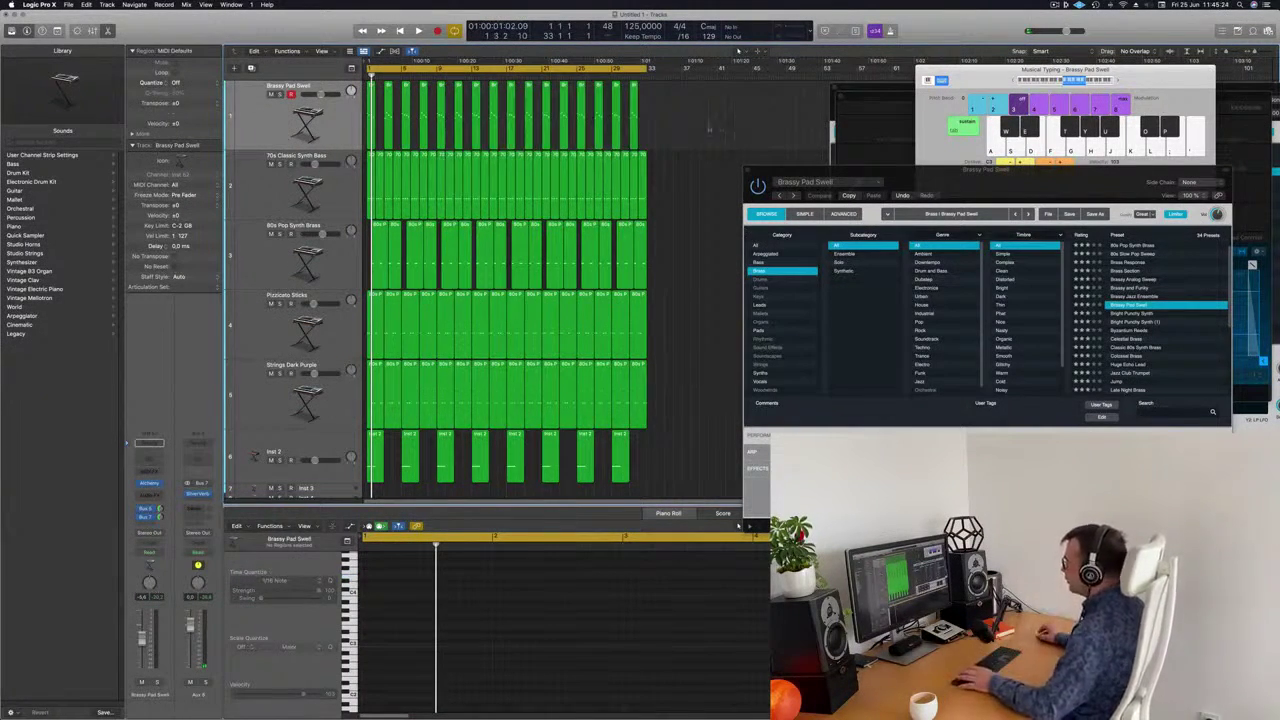
pyautogui.press('space')
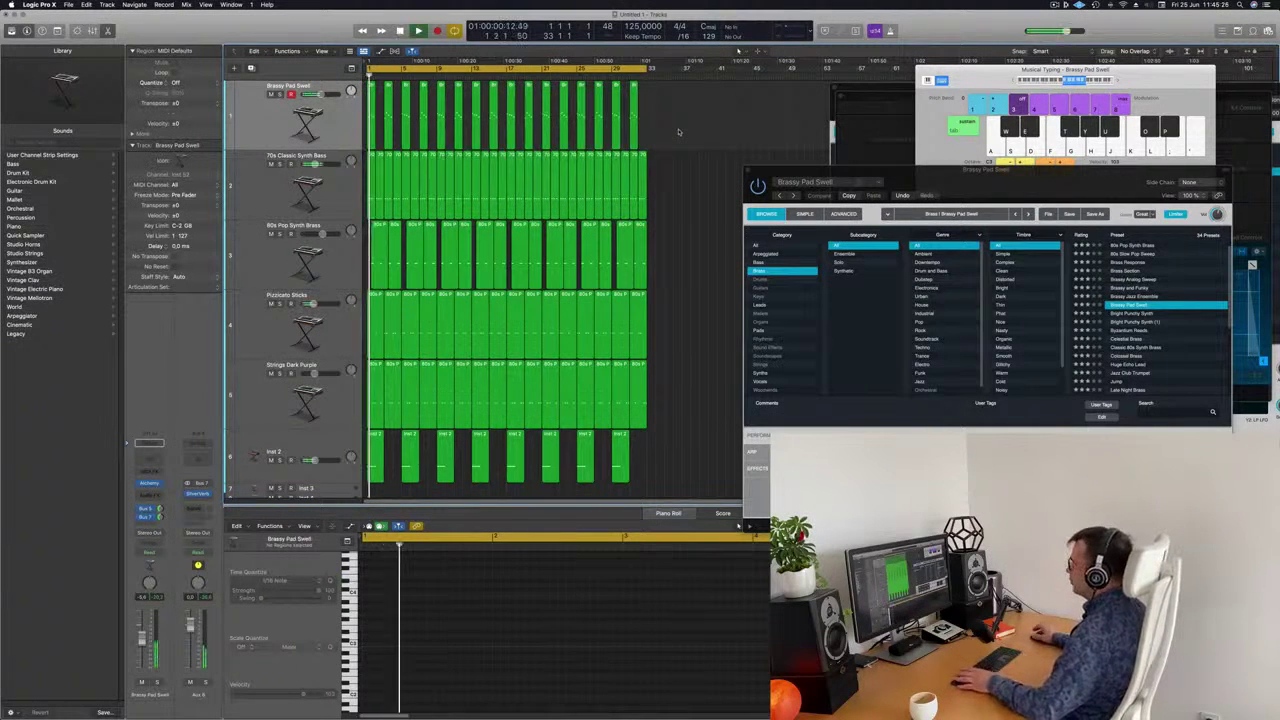
# Delete the Inst 2 region at bar 5 and play the arrangement from the start
pyautogui.click(336, 130)
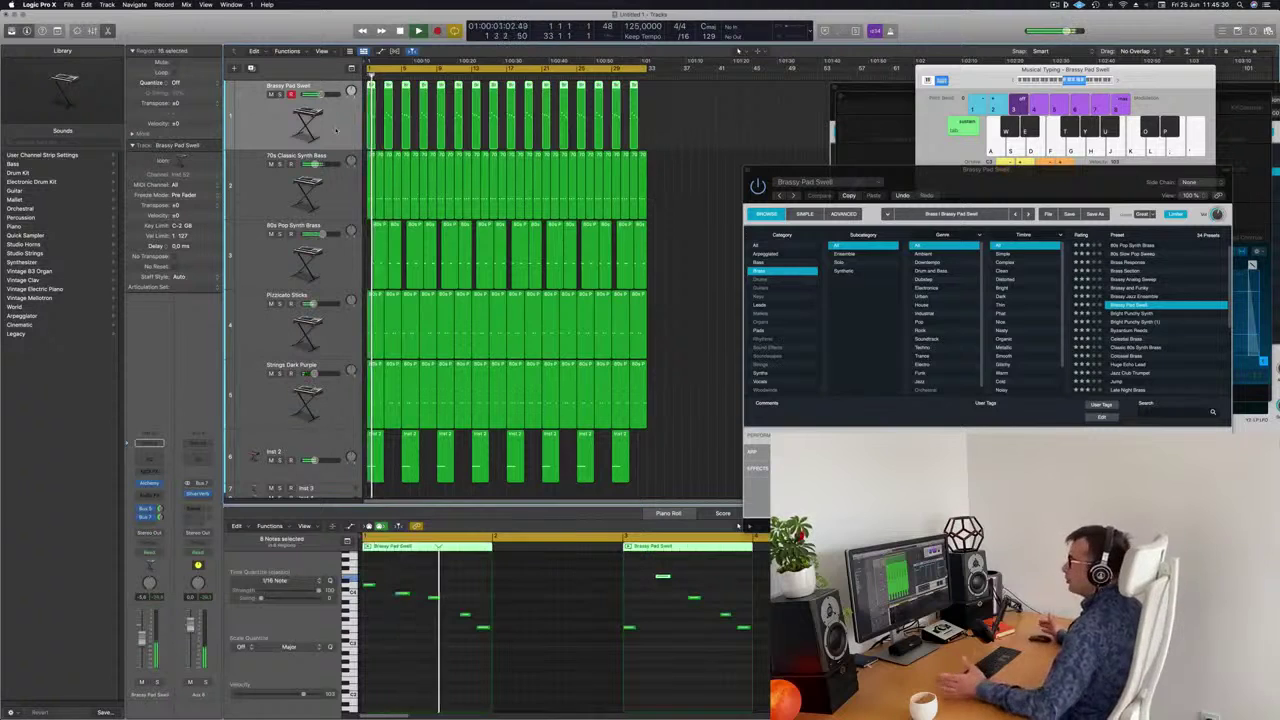
pyautogui.press('super+Up')
pyautogui.press('super+Up')
pyautogui.press('super+Up')
pyautogui.press('super+Up')
pyautogui.press('super+Up')
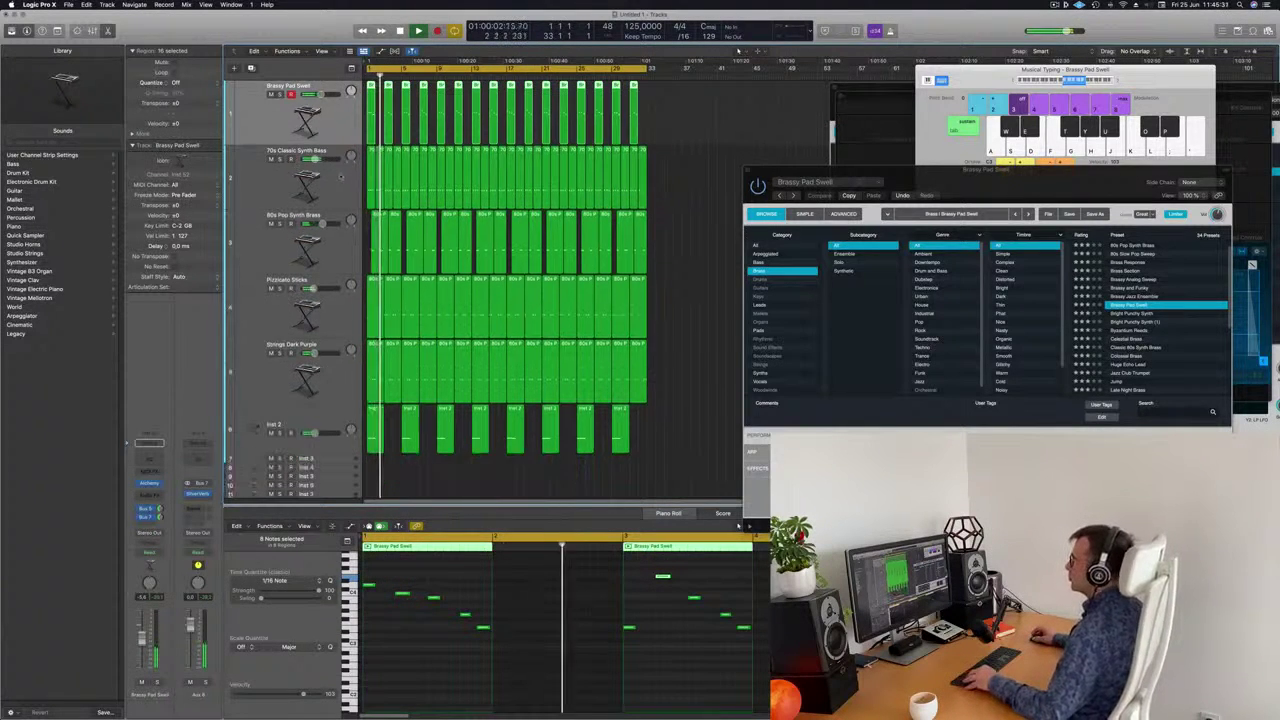
pyautogui.press('super+Up')
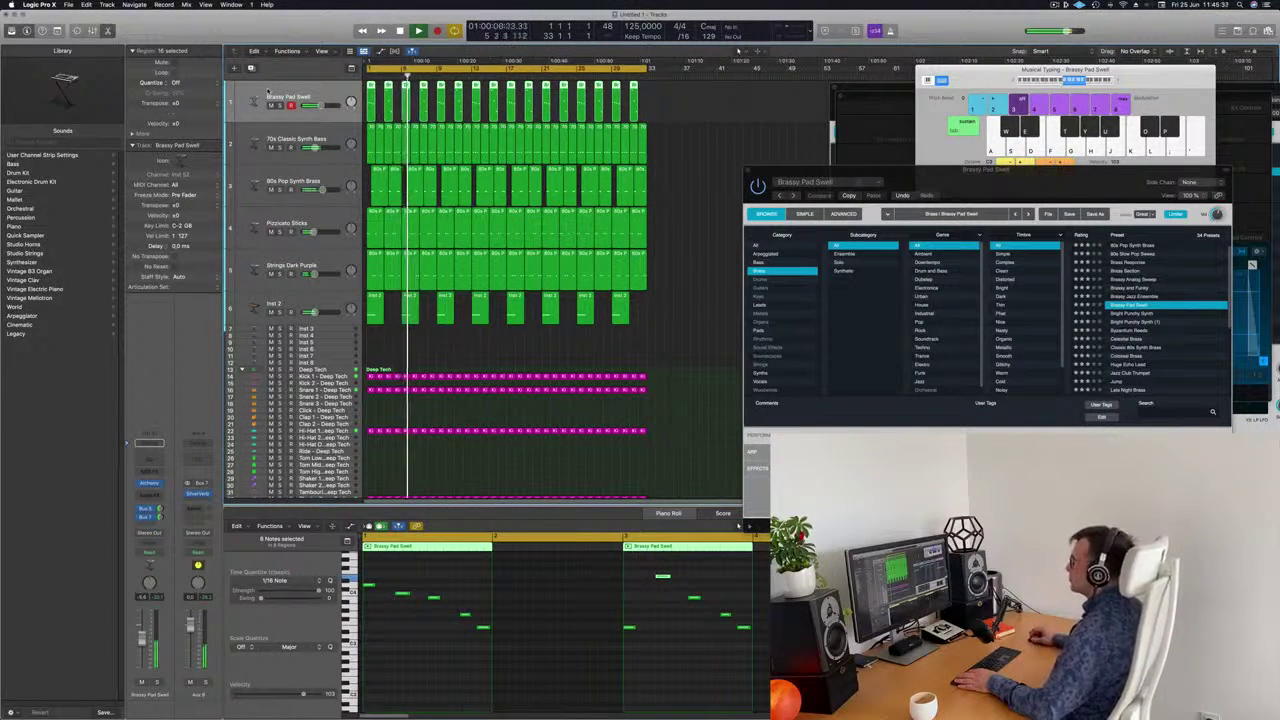
pyautogui.click(409, 319)
pyautogui.press('Delete')
pyautogui.click(333, 300)
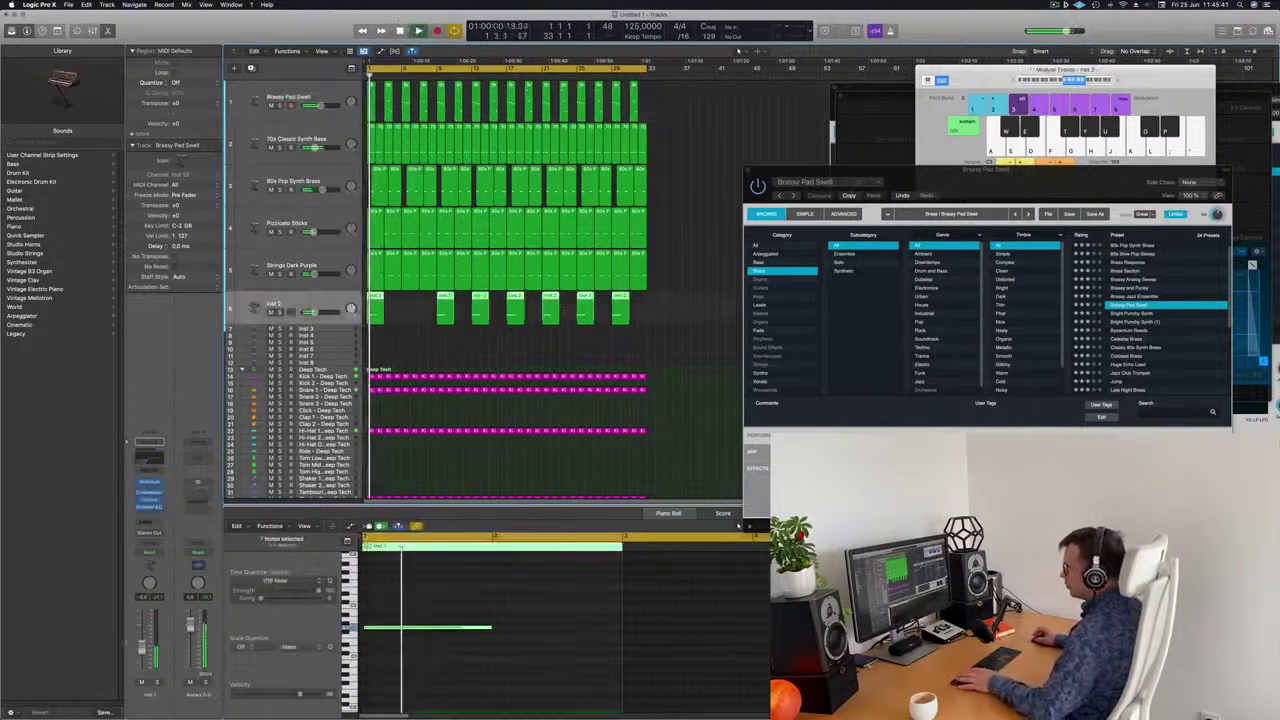
pyautogui.press('space')
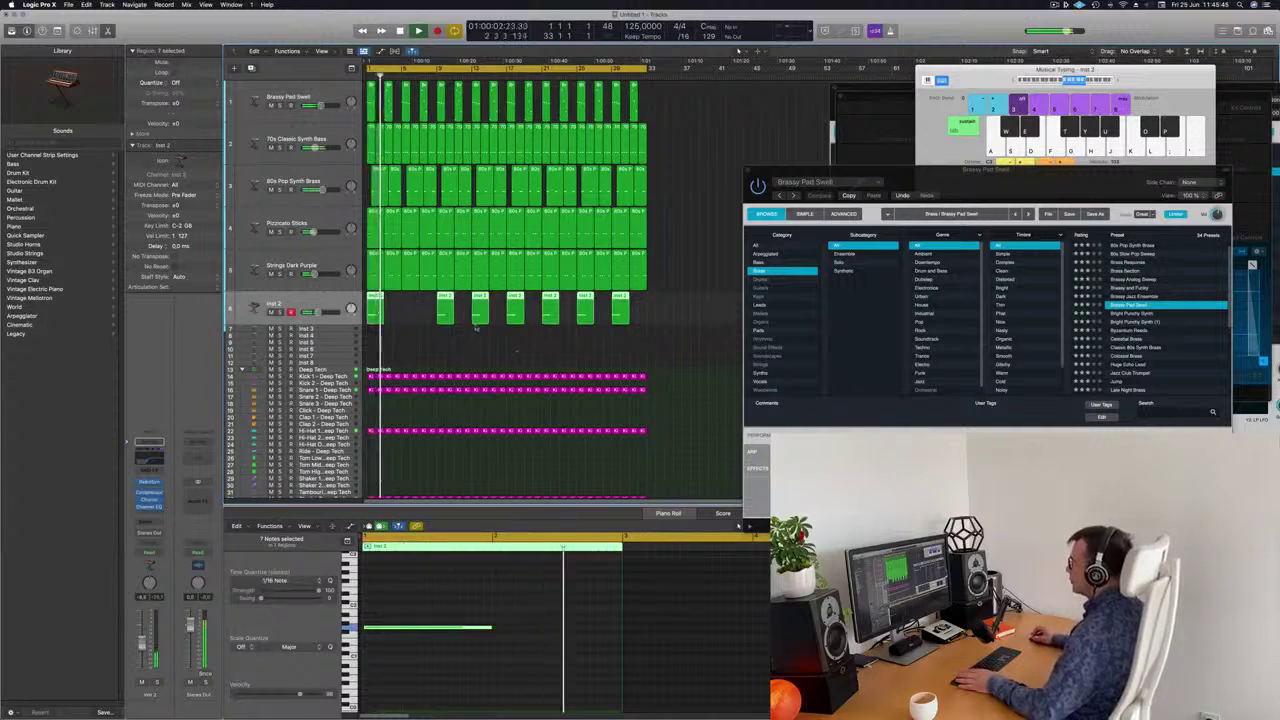
# Delete the Inst 2 regions at bars 13, 21 and 29
pyautogui.click(478, 317)
pyautogui.press('Delete')
pyautogui.click(549, 312)
pyautogui.press('Delete')
pyautogui.click(620, 316)
pyautogui.press('Delete')
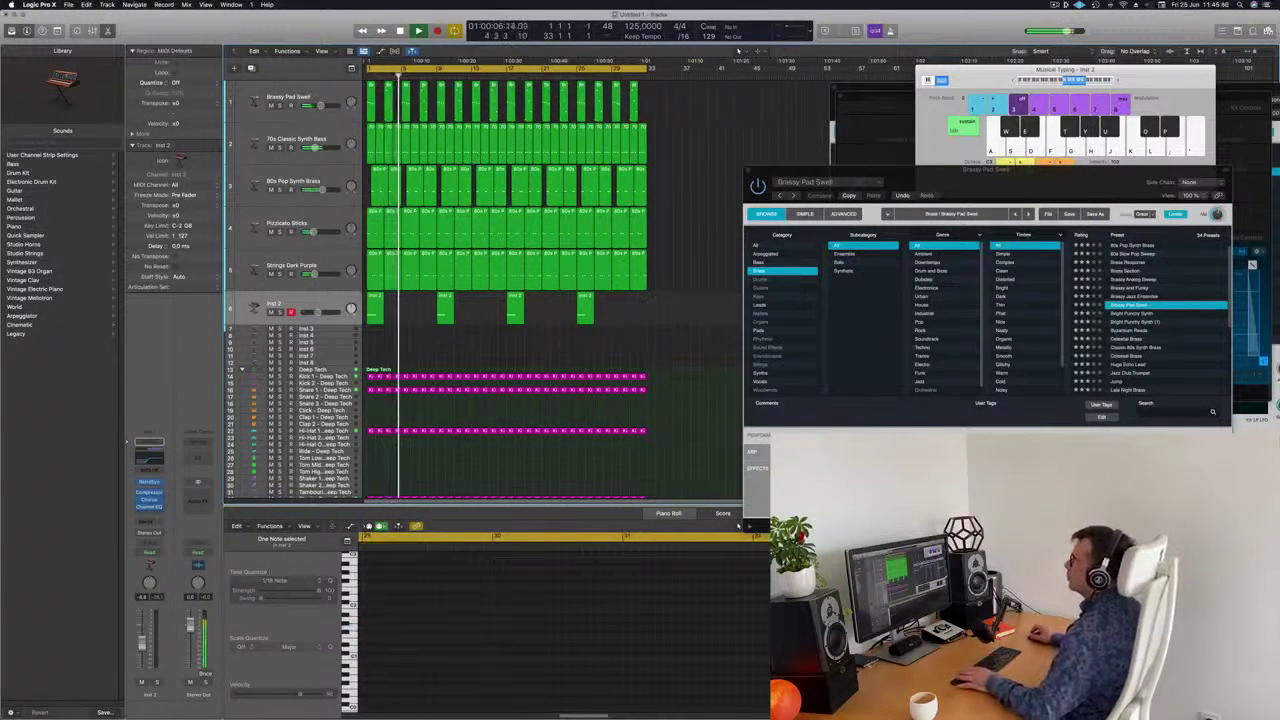
# Duplicate the Brassy Pad Swell track with its settings and copy its bar 1 region onto the new track
pyautogui.click(307, 118)
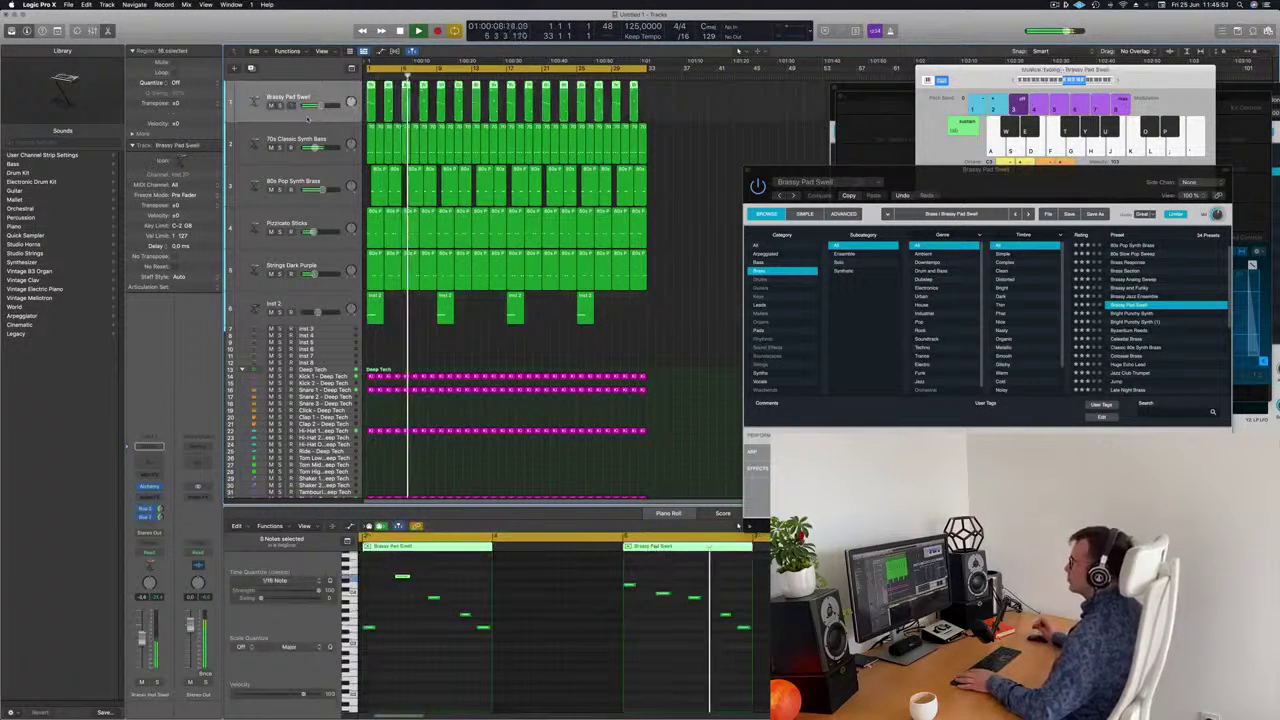
pyautogui.press('space')
pyautogui.press('space')
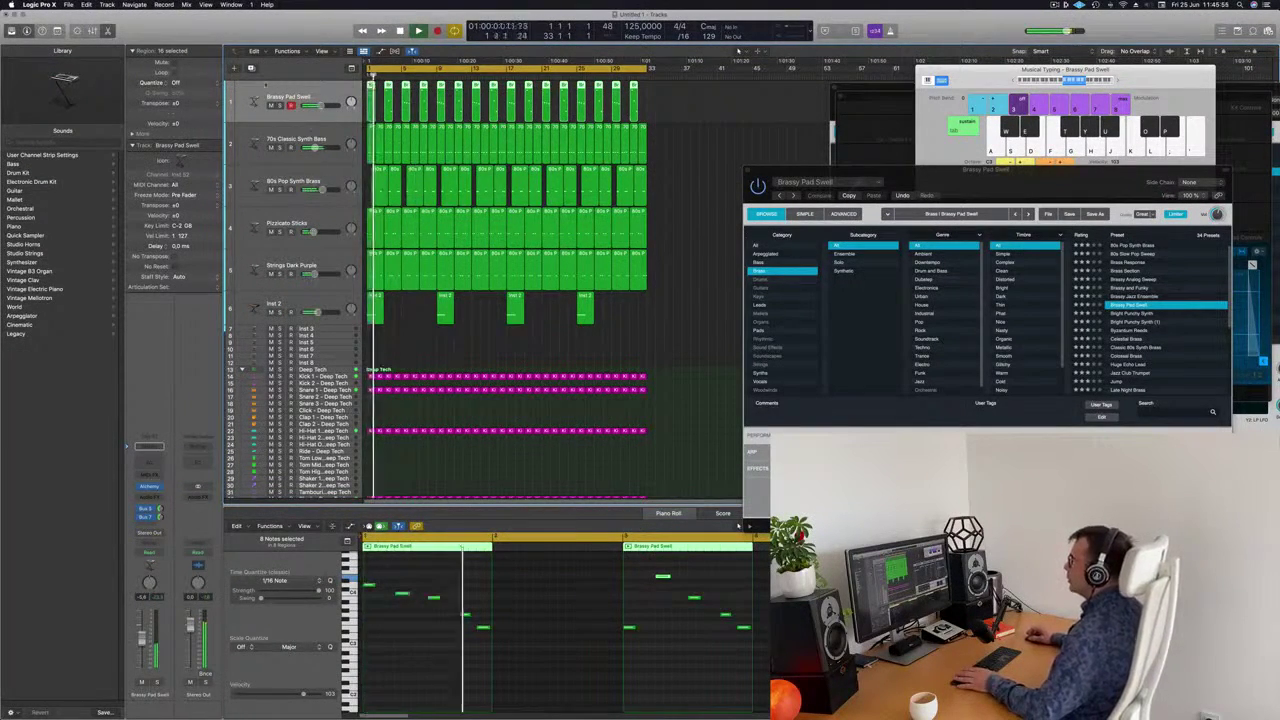
pyautogui.click(251, 68)
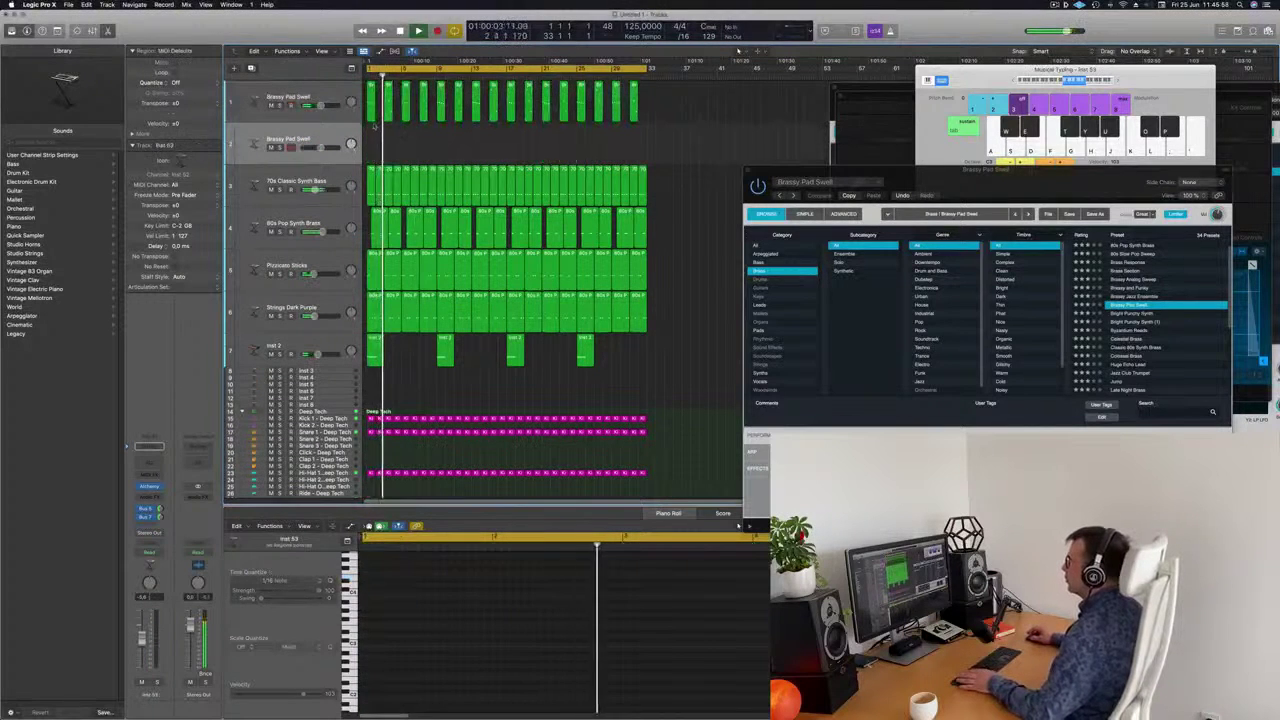
pyautogui.click(371, 112)
pyautogui.moveTo(371, 112); pyautogui.dragTo(371, 150)
pyautogui.press('space')
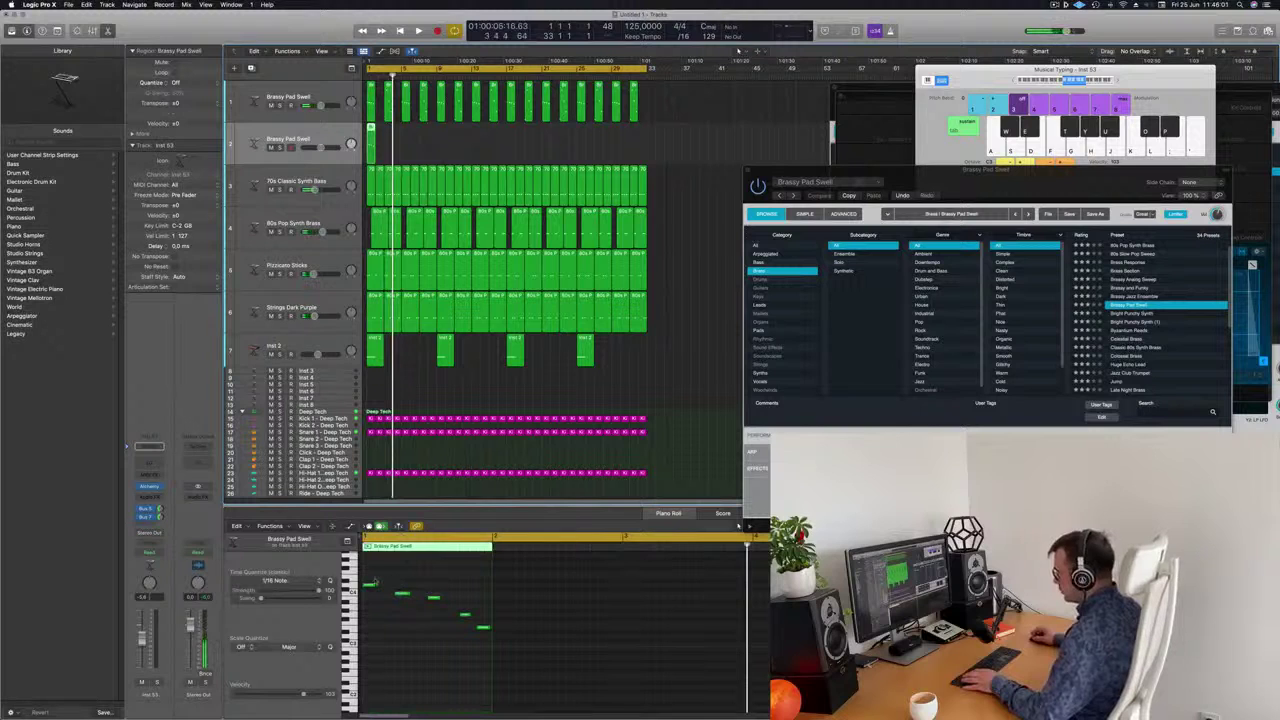
# Turn the copied melody into a stacked three-note chord at the start of bar 1
pyautogui.moveTo(436, 597); pyautogui.dragTo(370, 598)
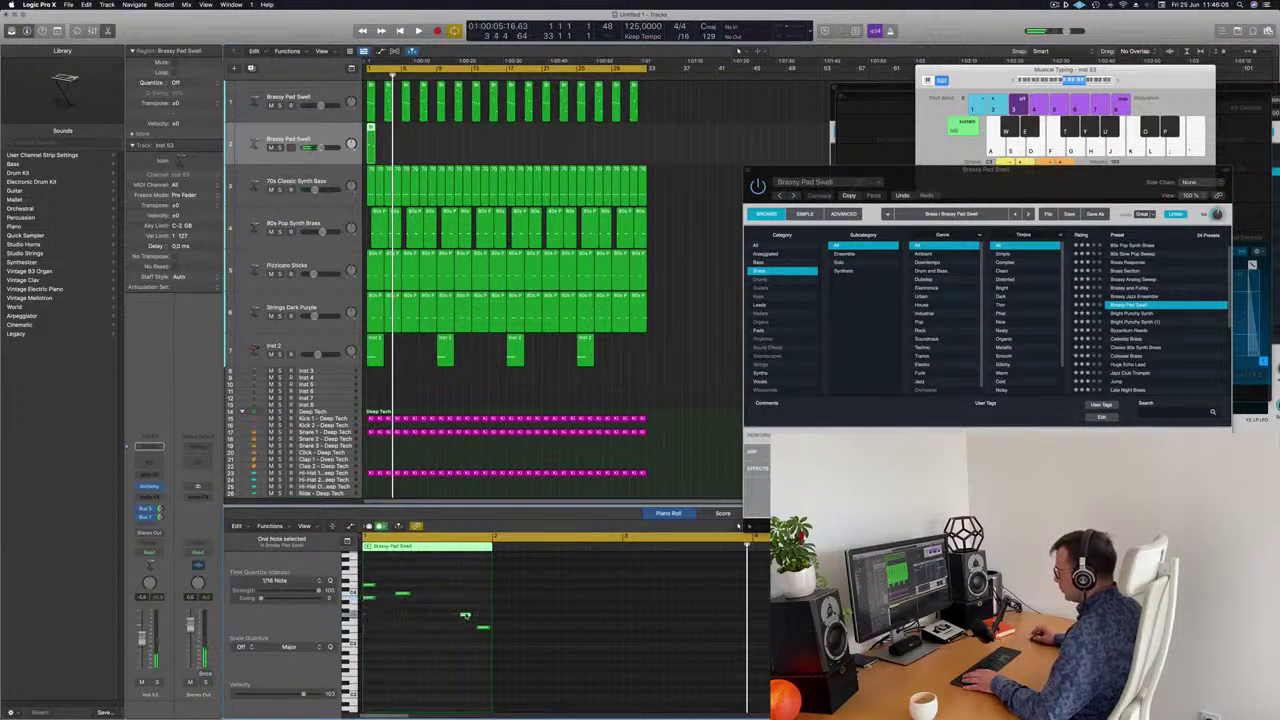
pyautogui.moveTo(400, 584); pyautogui.dragTo(503, 640)
pyautogui.press('b')
pyautogui.press('space')
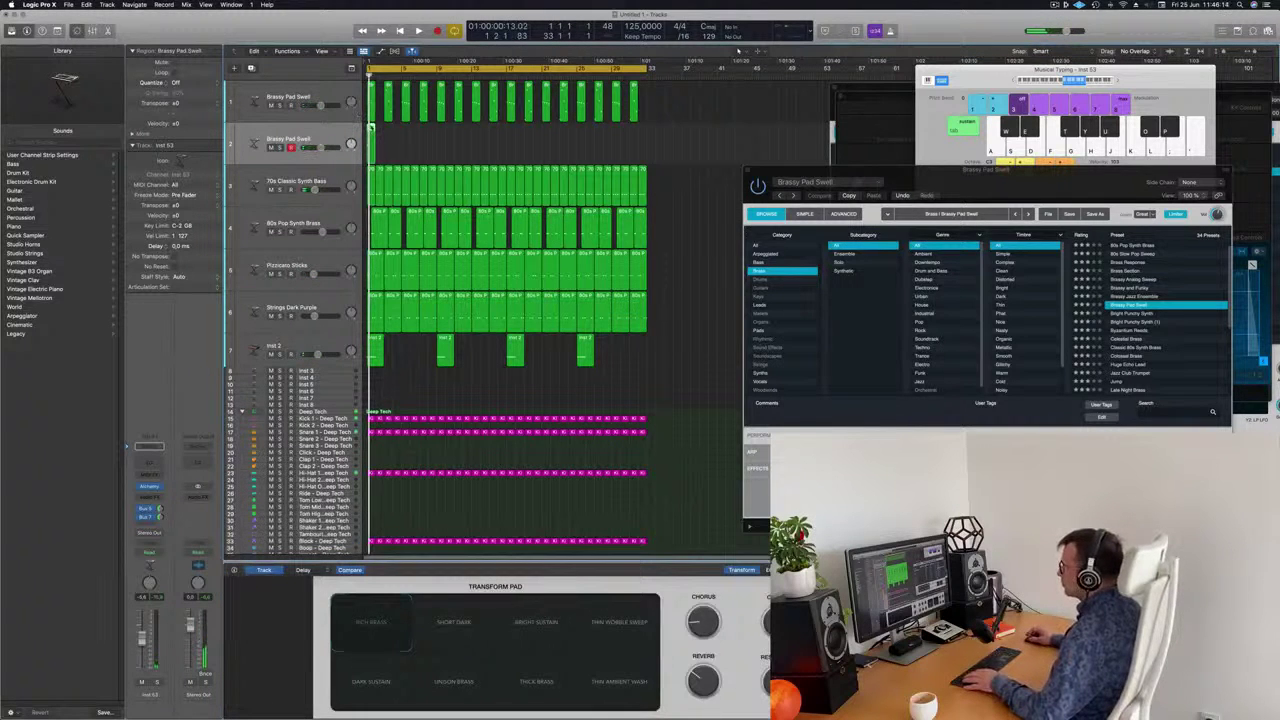
# Lengthen all three chord notes in the Piano Roll to nearly the full bar
pyautogui.press('p')
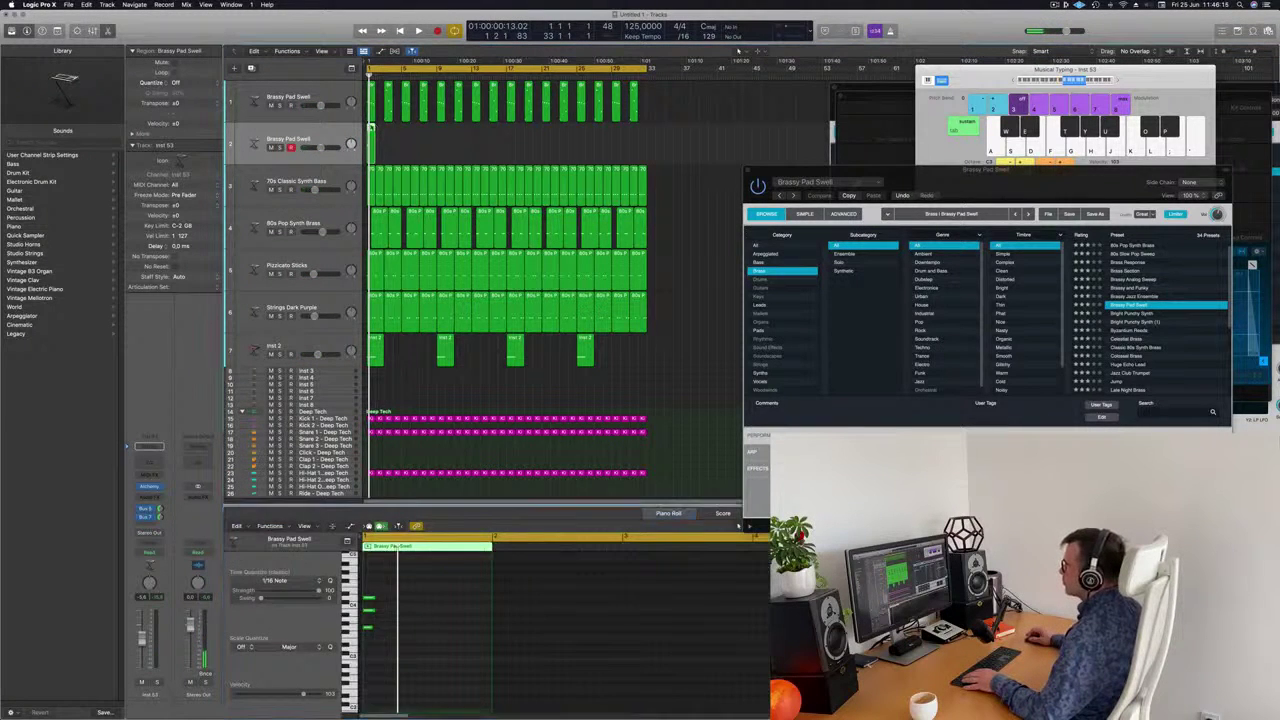
pyautogui.press('p')
pyautogui.press('p')
pyautogui.press('super+a')
pyautogui.moveTo(369, 626); pyautogui.dragTo(490, 626)
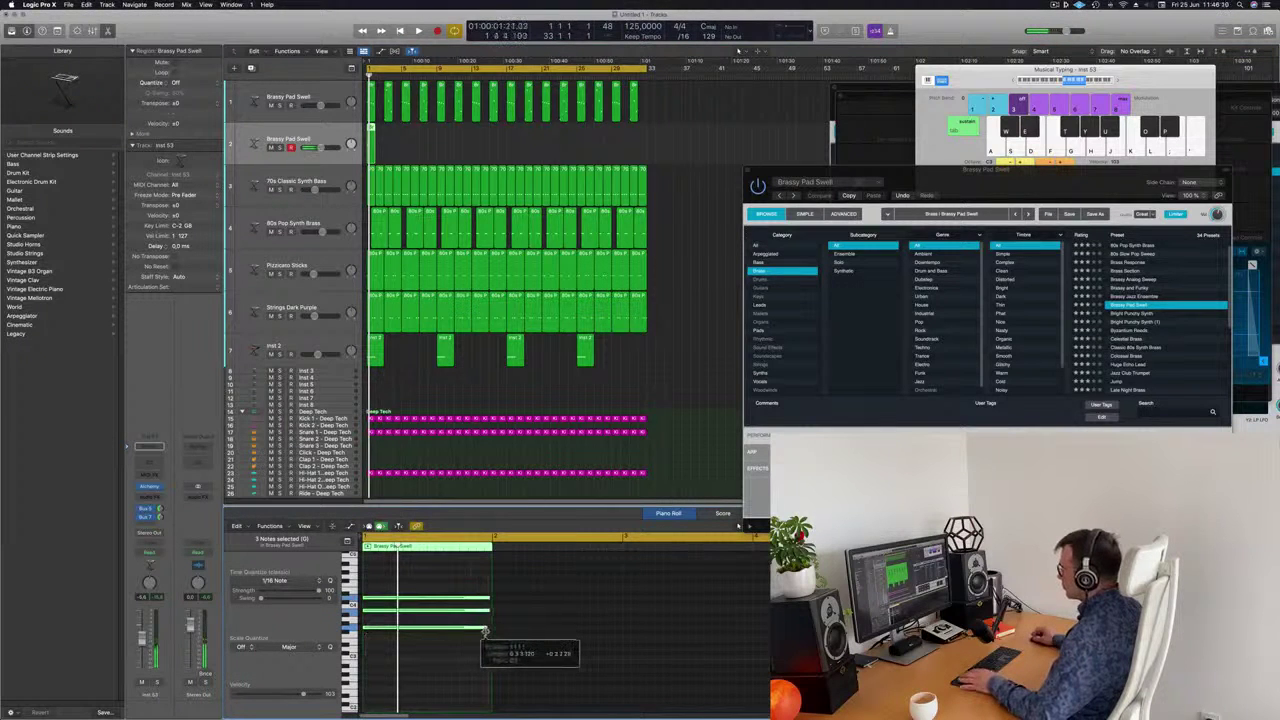
# Open Alchemy on the duplicated track, filter its presets to the Pads category and sort them by highest rating
pyautogui.click(334, 131)
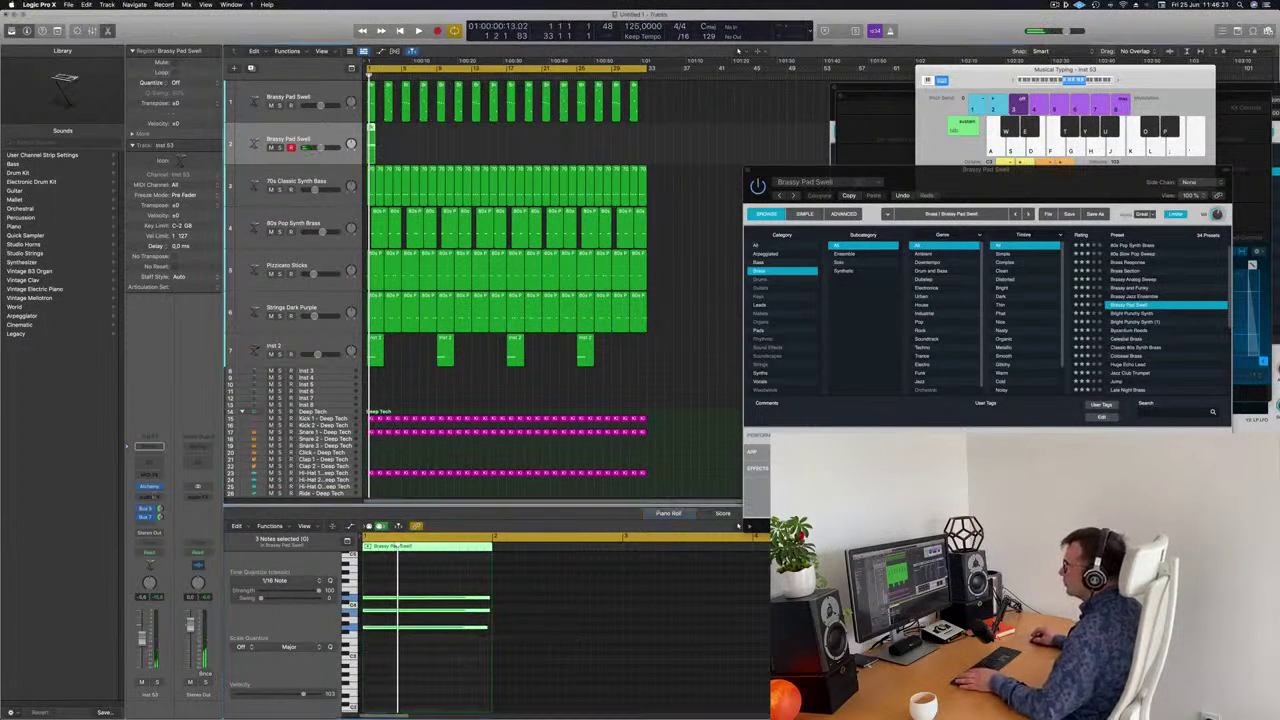
pyautogui.click(150, 487)
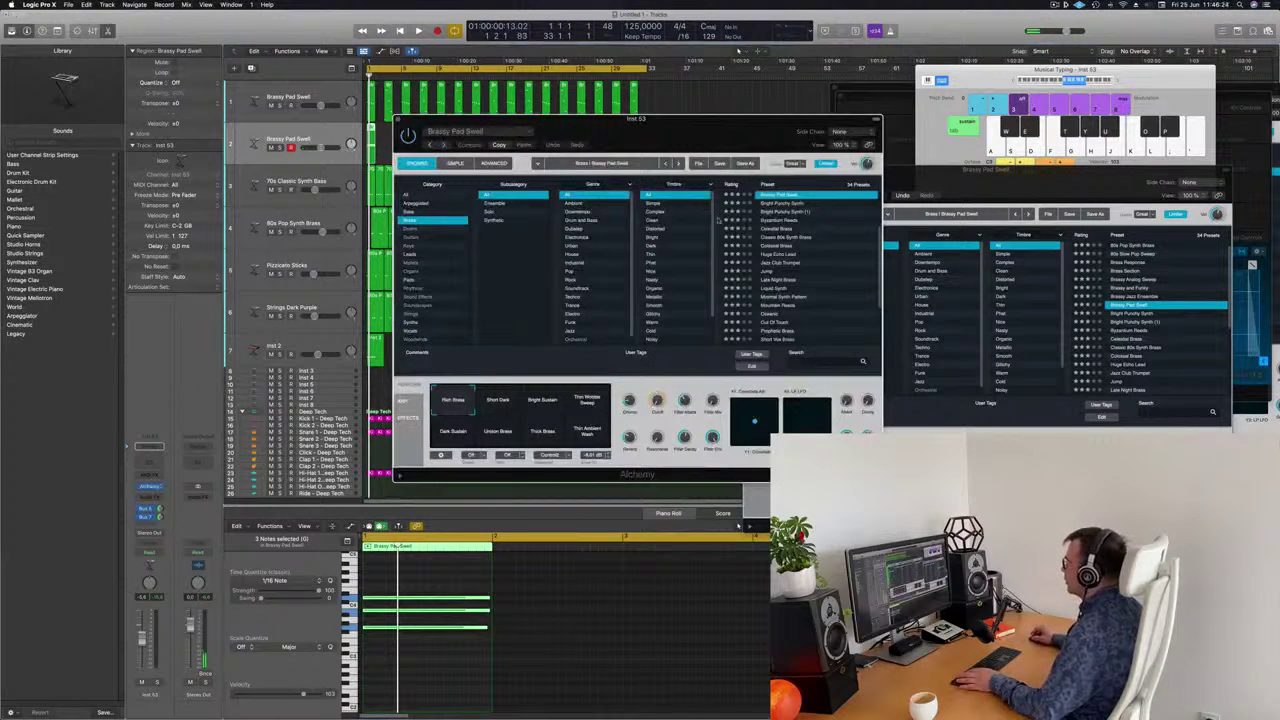
pyautogui.click(408, 279)
pyautogui.click(741, 185)
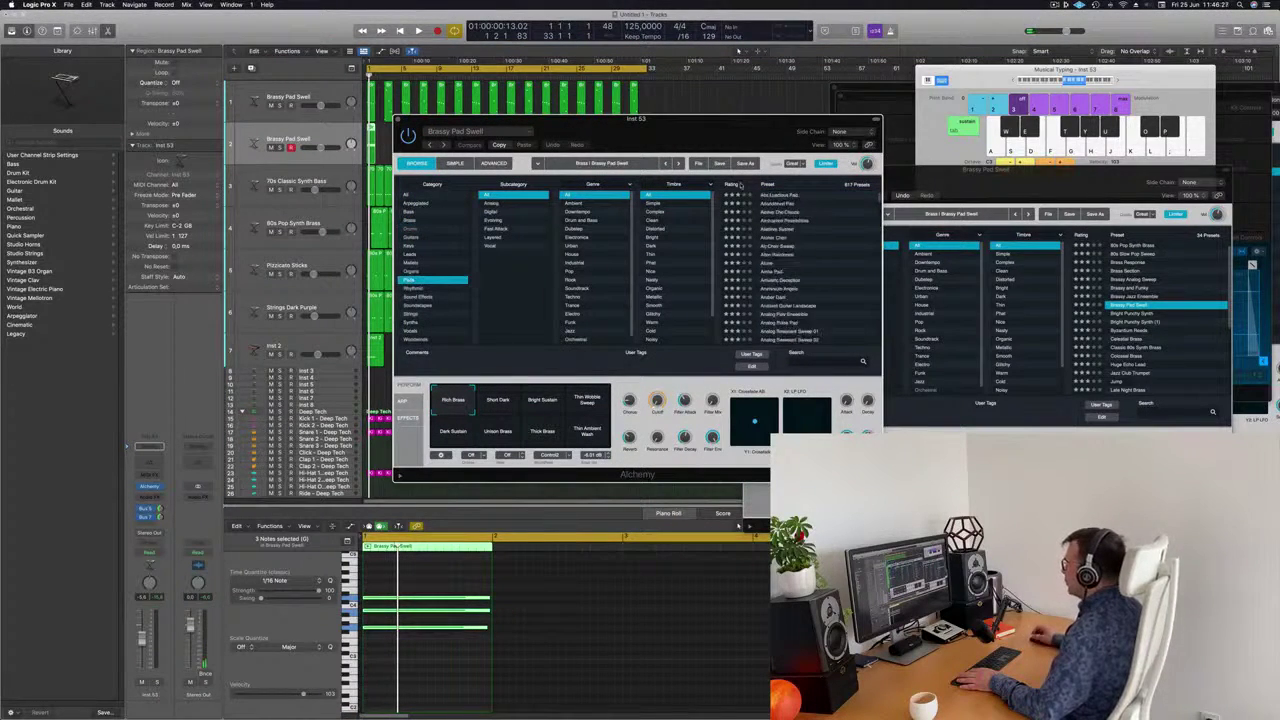
pyautogui.click(741, 185)
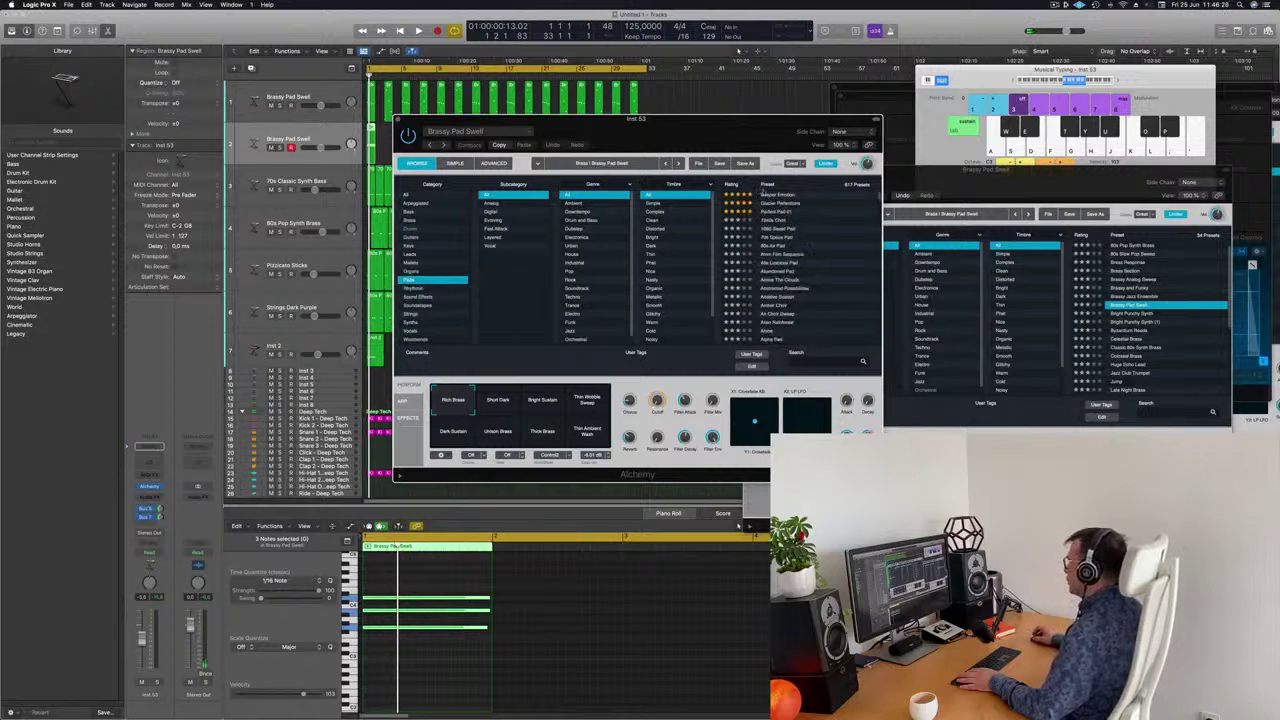
# Load the Deeper Emotion pad preset, move the Alchemy window aside and play the arrangement to audition it
pyautogui.click(778, 195)
pyautogui.moveTo(741, 142); pyautogui.dragTo(943, 111)
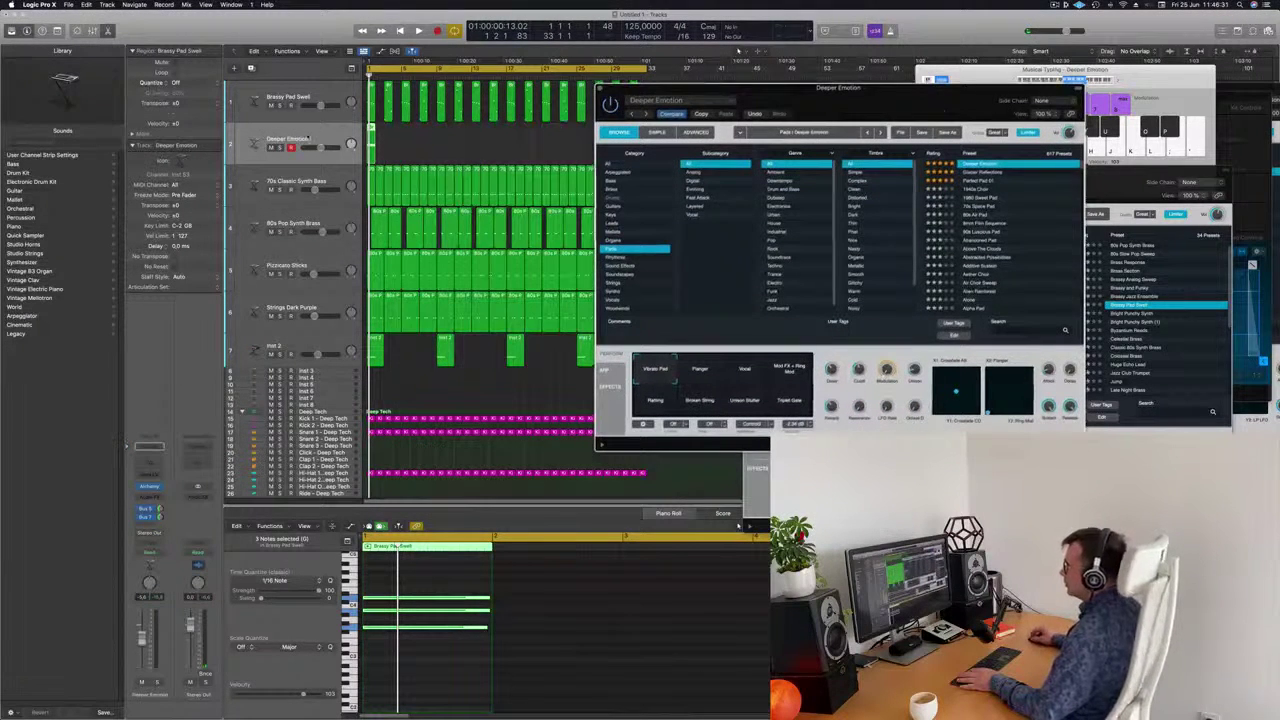
pyautogui.click(117, 678)
pyautogui.press('space')
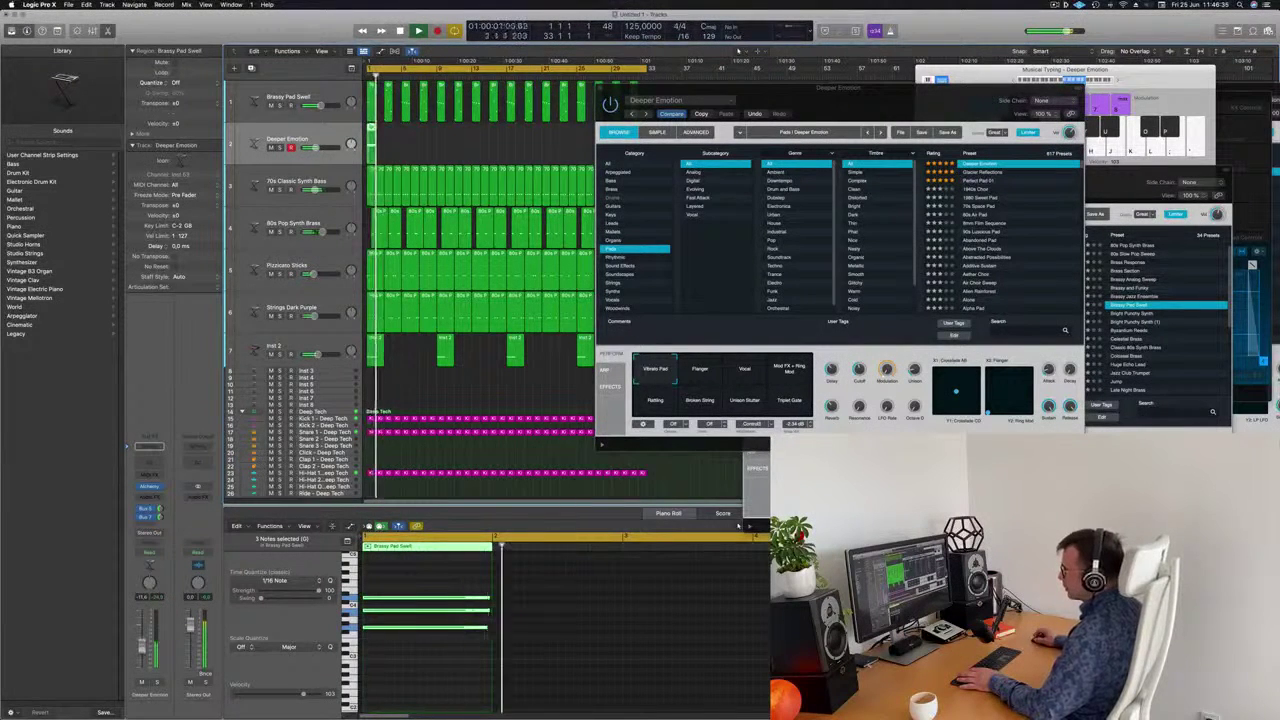
pyautogui.moveTo(808, 105); pyautogui.dragTo(1010, 106)
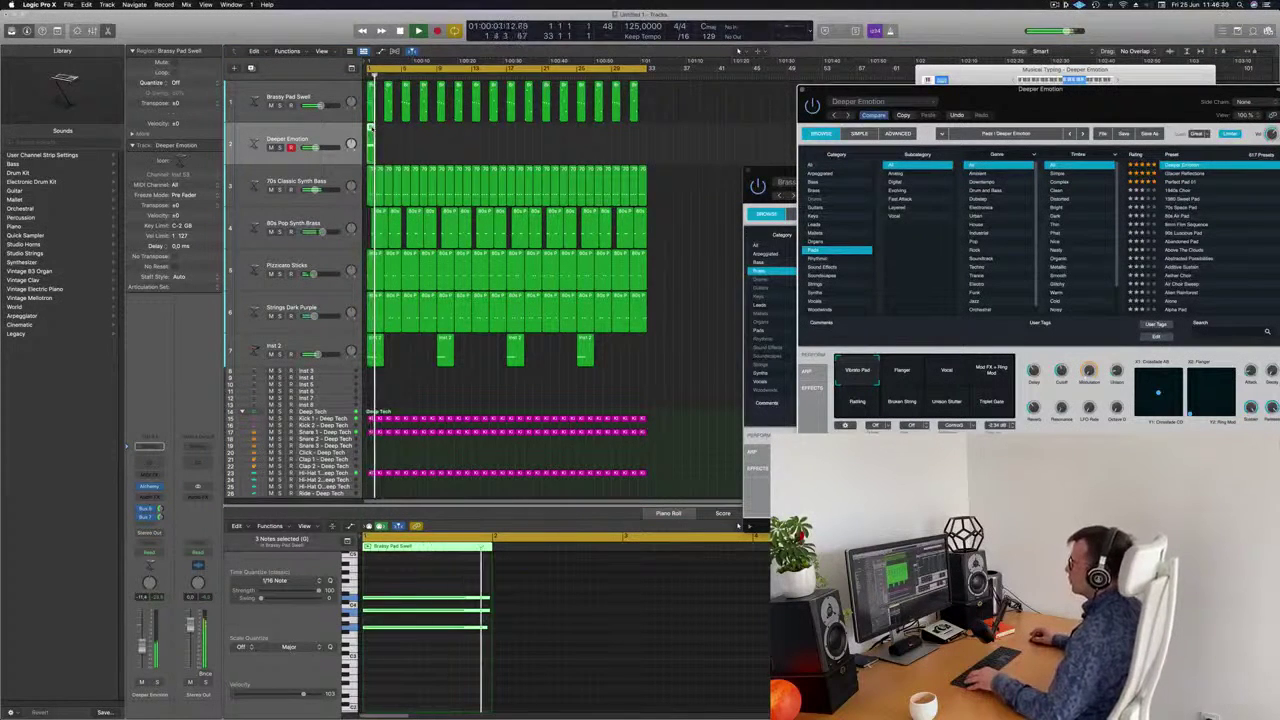
# Move the Deeper Emotion chord region to bar 2 and repeat it every two bars through bar 32
pyautogui.moveTo(371, 127); pyautogui.dragTo(379, 128)
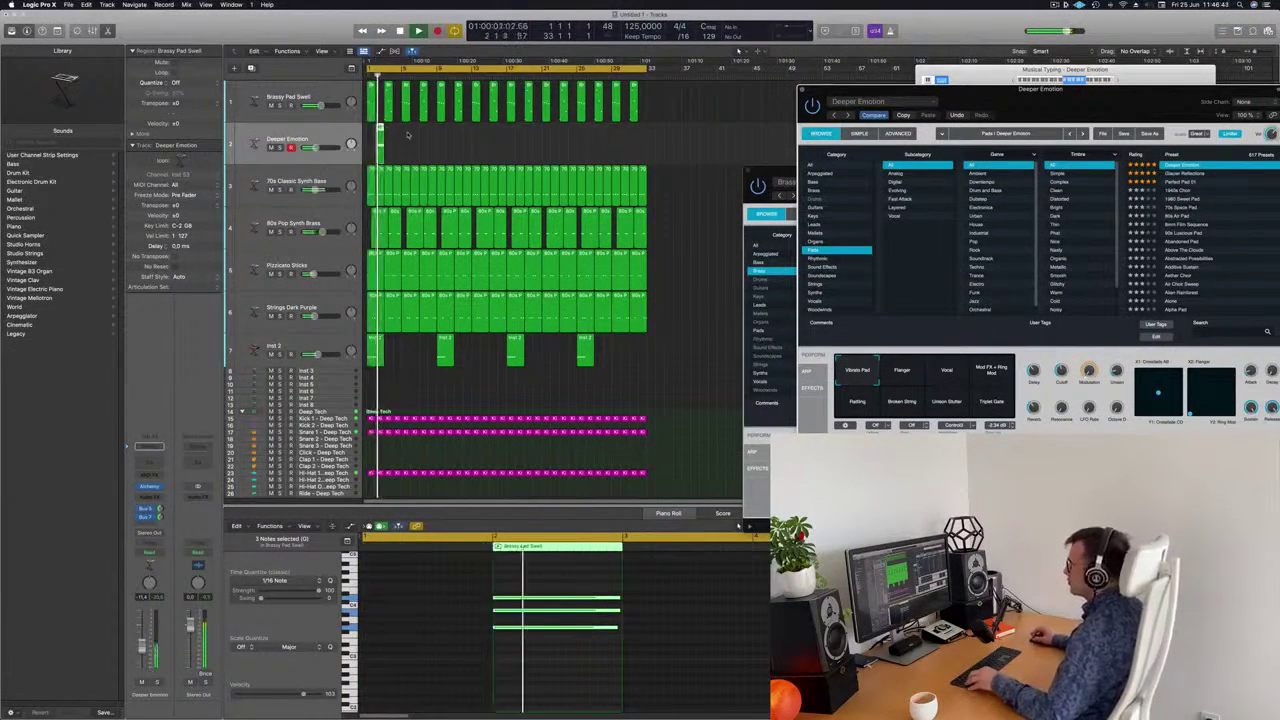
pyautogui.moveTo(381, 131); pyautogui.dragTo(502, 131)
pyautogui.moveTo(380, 130); pyautogui.dragTo(520, 132)
pyautogui.click(329, 139)
pyautogui.press('Return')
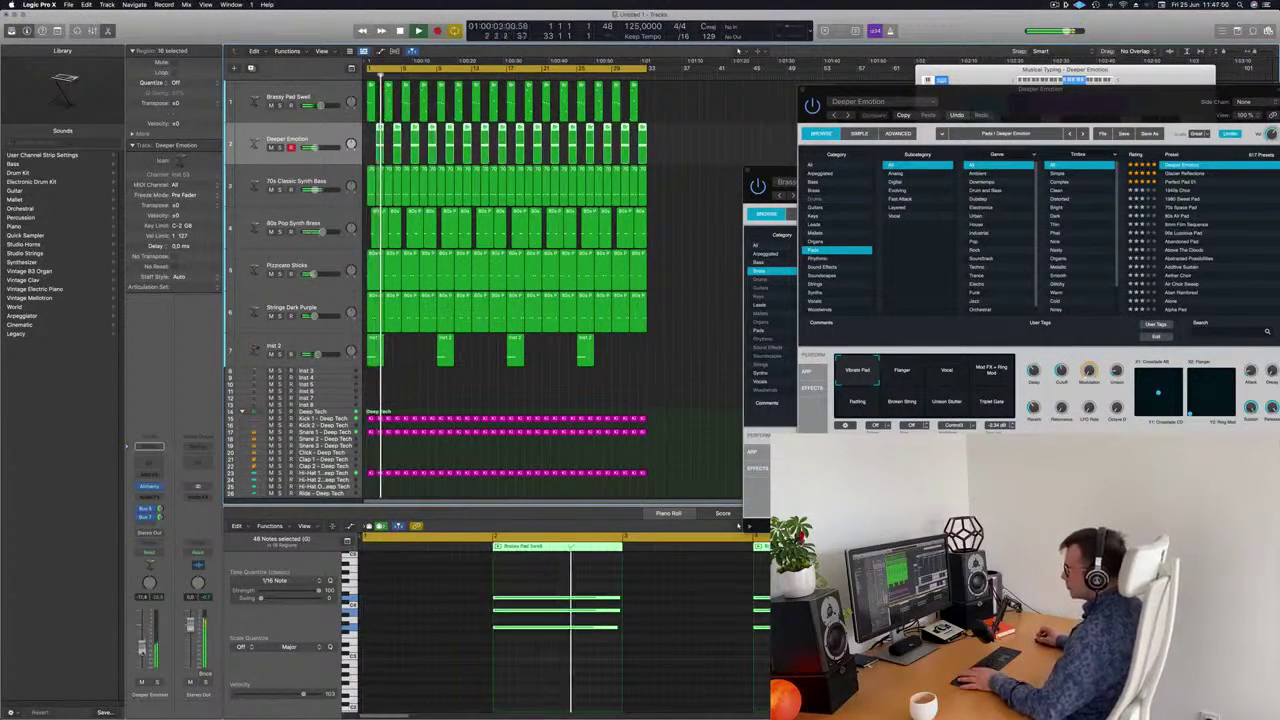
# Insert a Compressor on the Deeper Emotion track, sidechained to Inst 9, with a ratio of about 4.3:1 and auto release on
pyautogui.click(148, 497)
pyautogui.moveTo(157, 541)
pyautogui.click(226, 540)
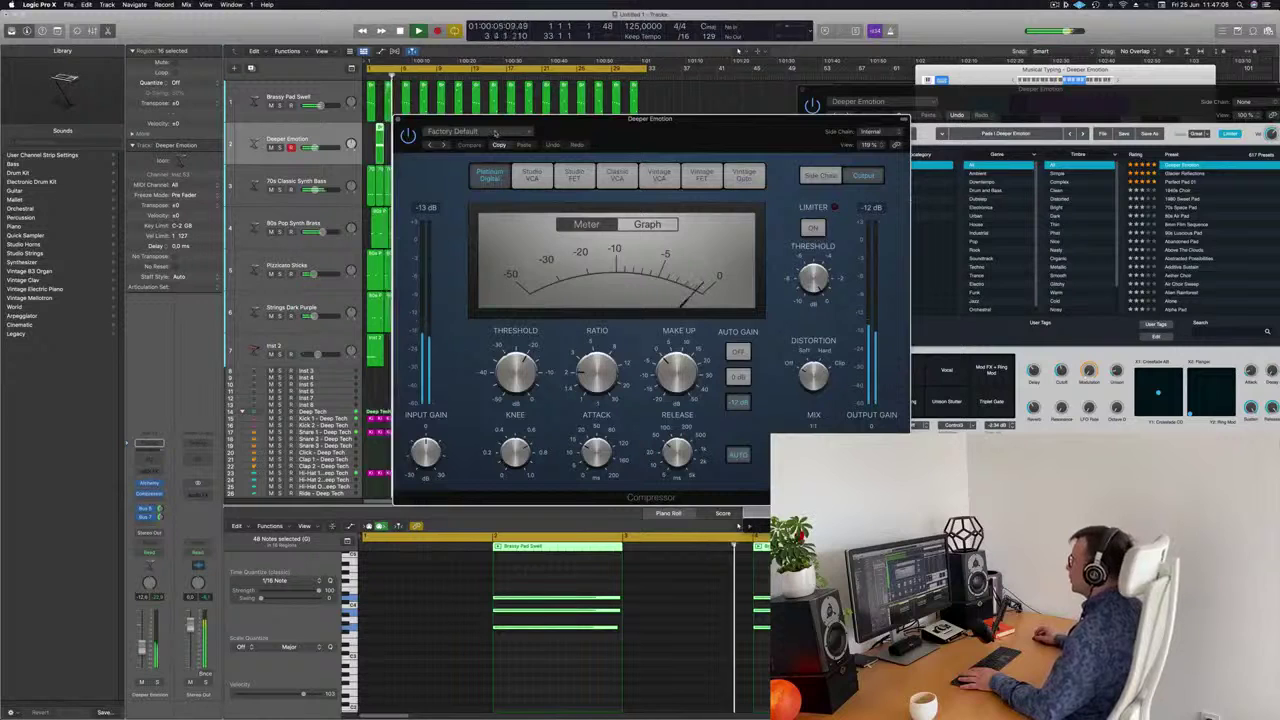
pyautogui.click(872, 132)
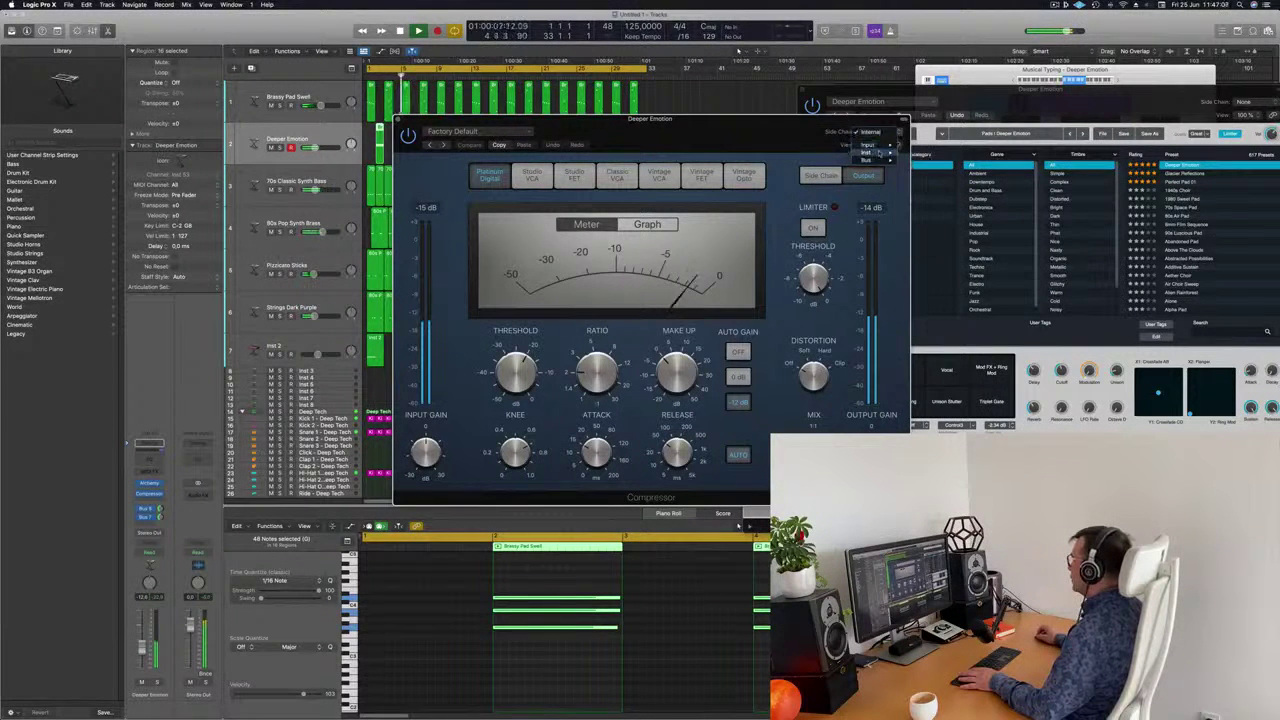
pyautogui.moveTo(866, 151)
pyautogui.click(930, 214)
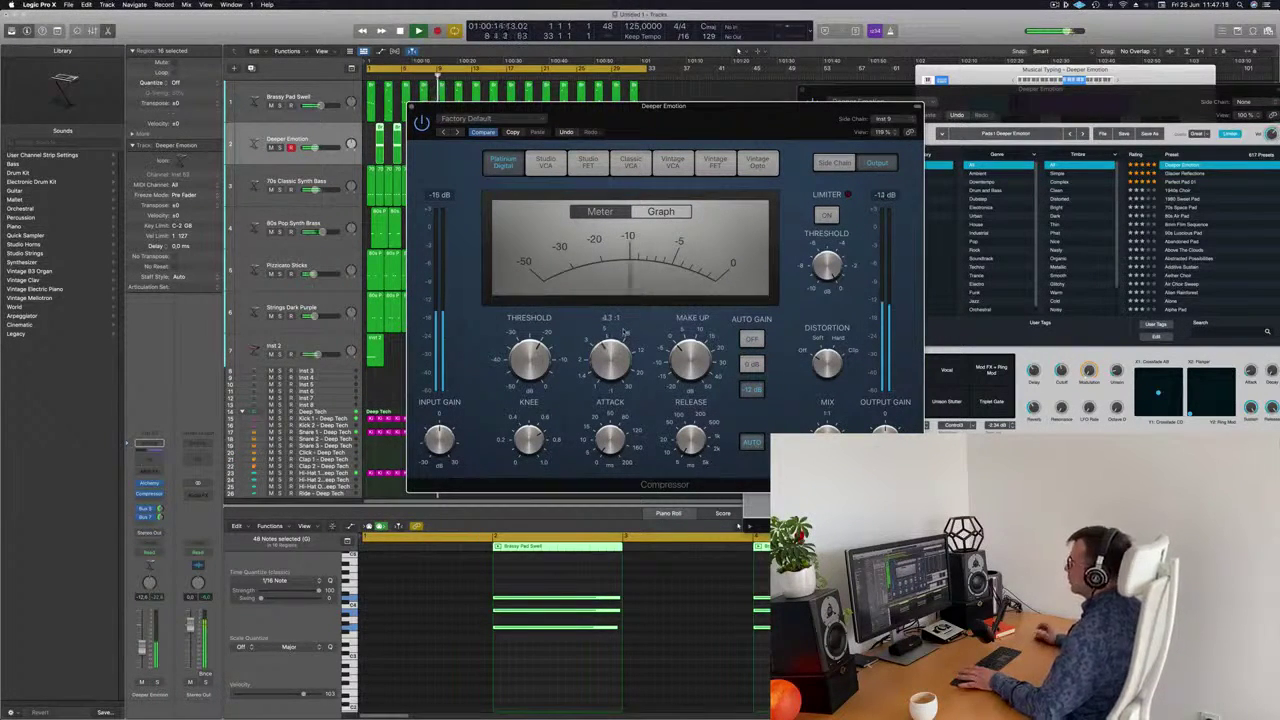
pyautogui.press('space')
pyautogui.press('space')
pyautogui.click(411, 106)
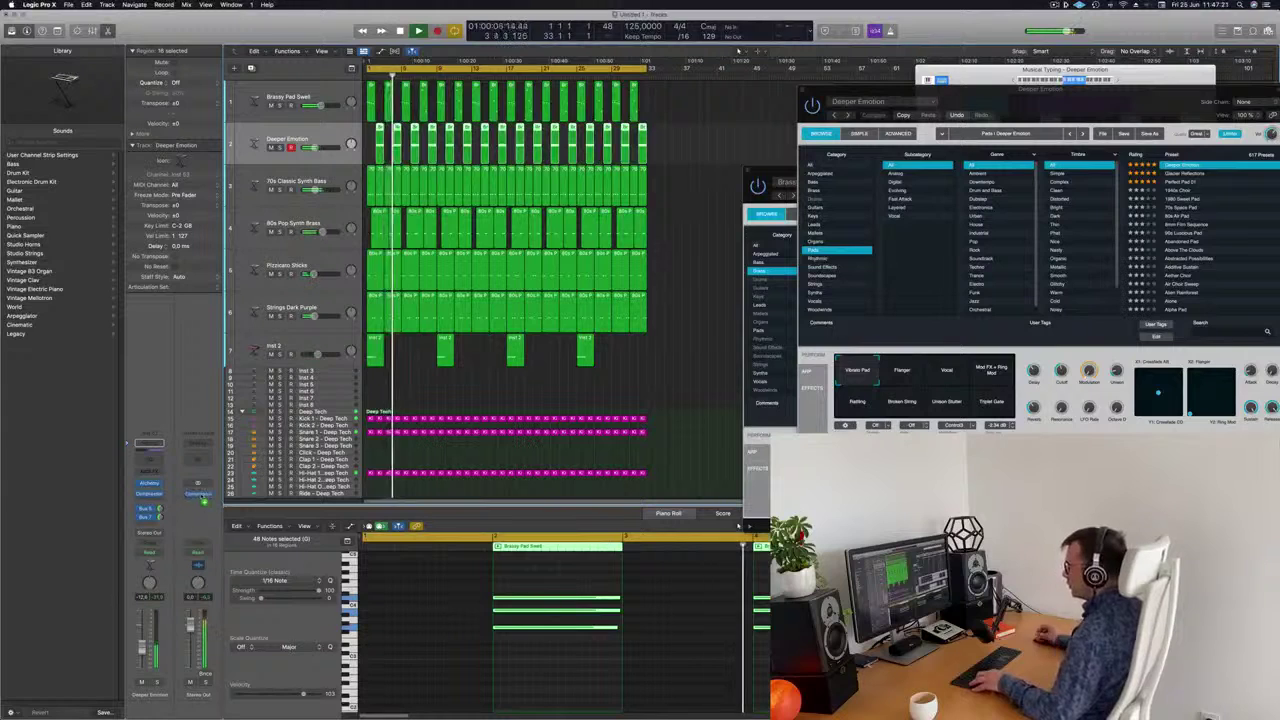
# Bypass the Compressor copy on Stereo Out and set up the sidechained Compressor on Aux 8 with a threshold of about -14.5 dB
pyautogui.press('Return')
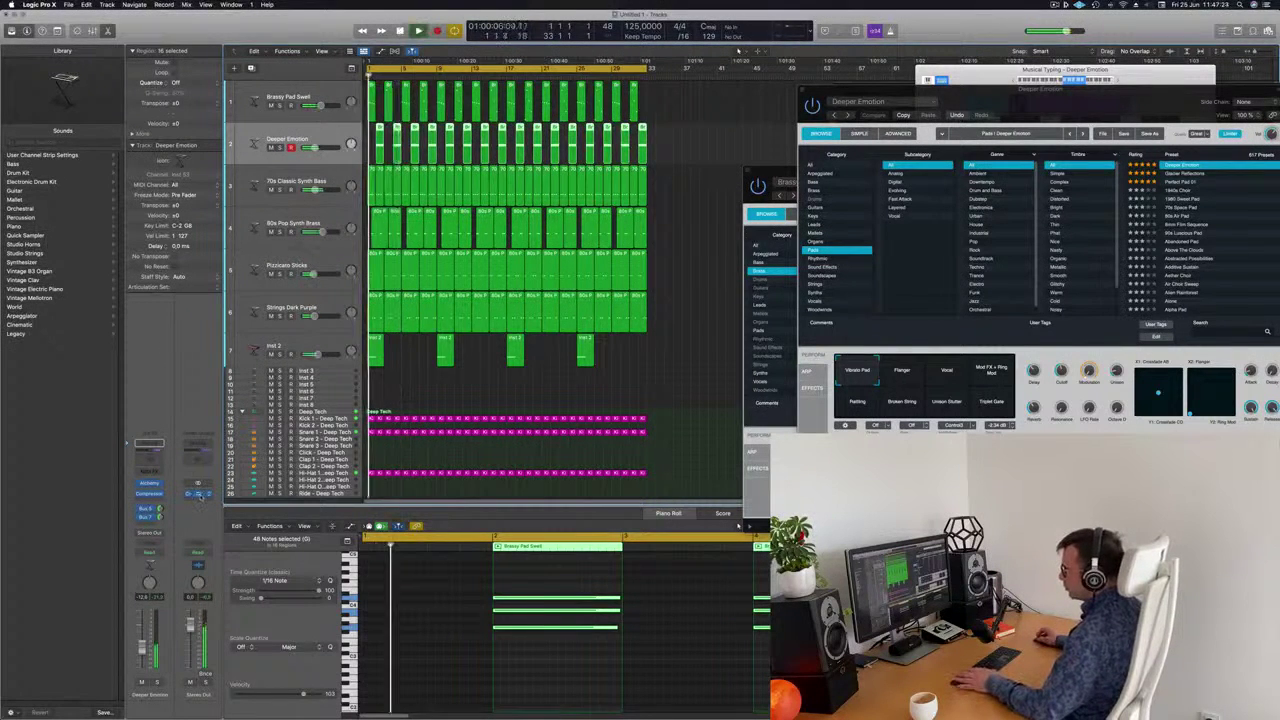
pyautogui.click(190, 494)
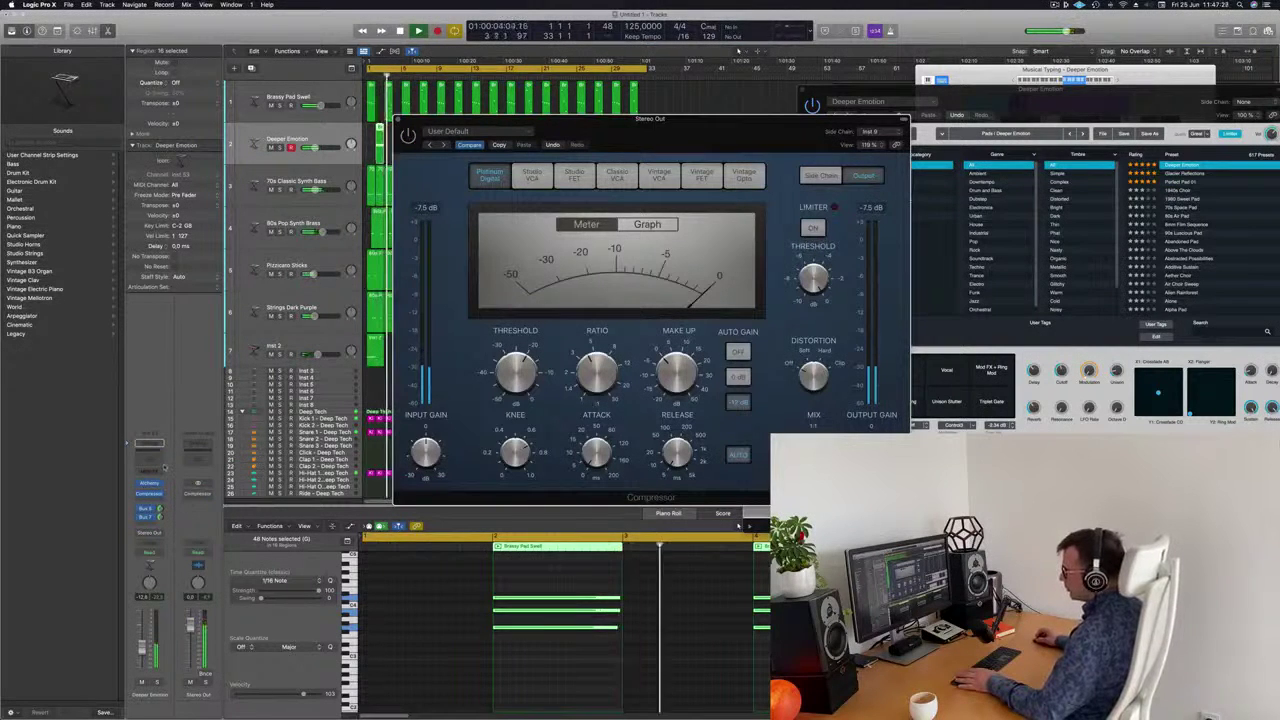
pyautogui.click(148, 510)
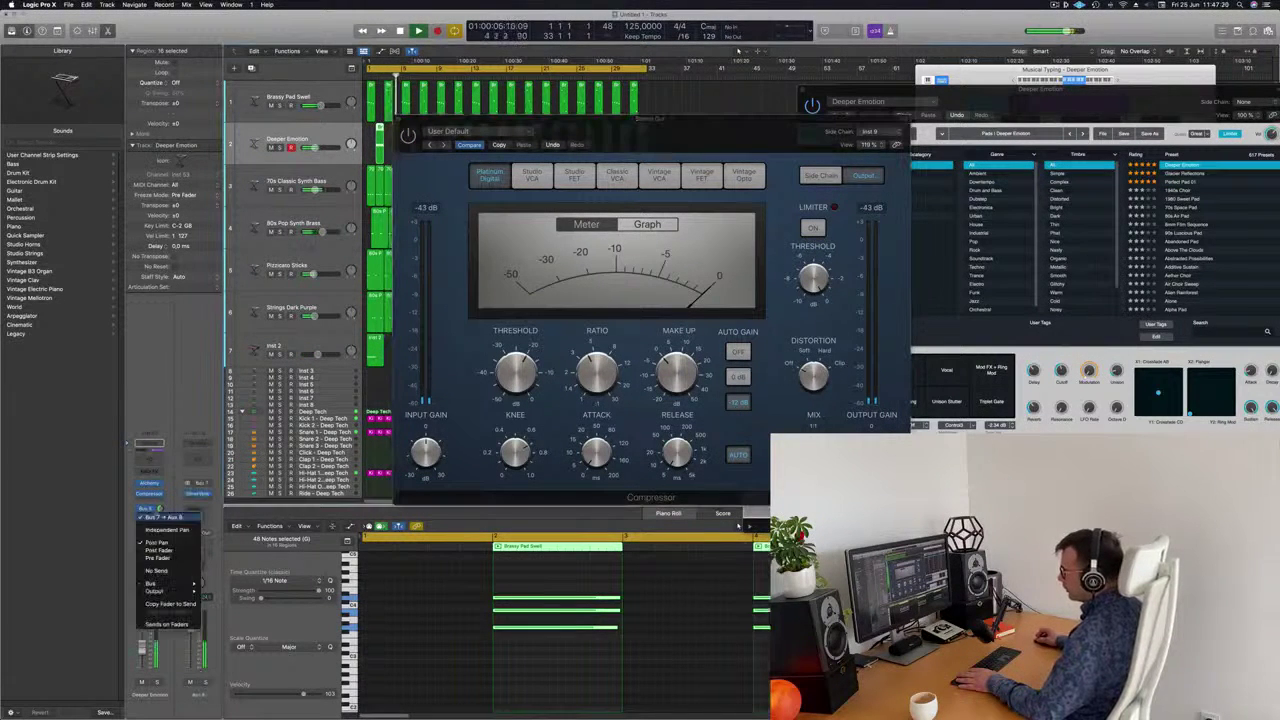
pyautogui.click(155, 489)
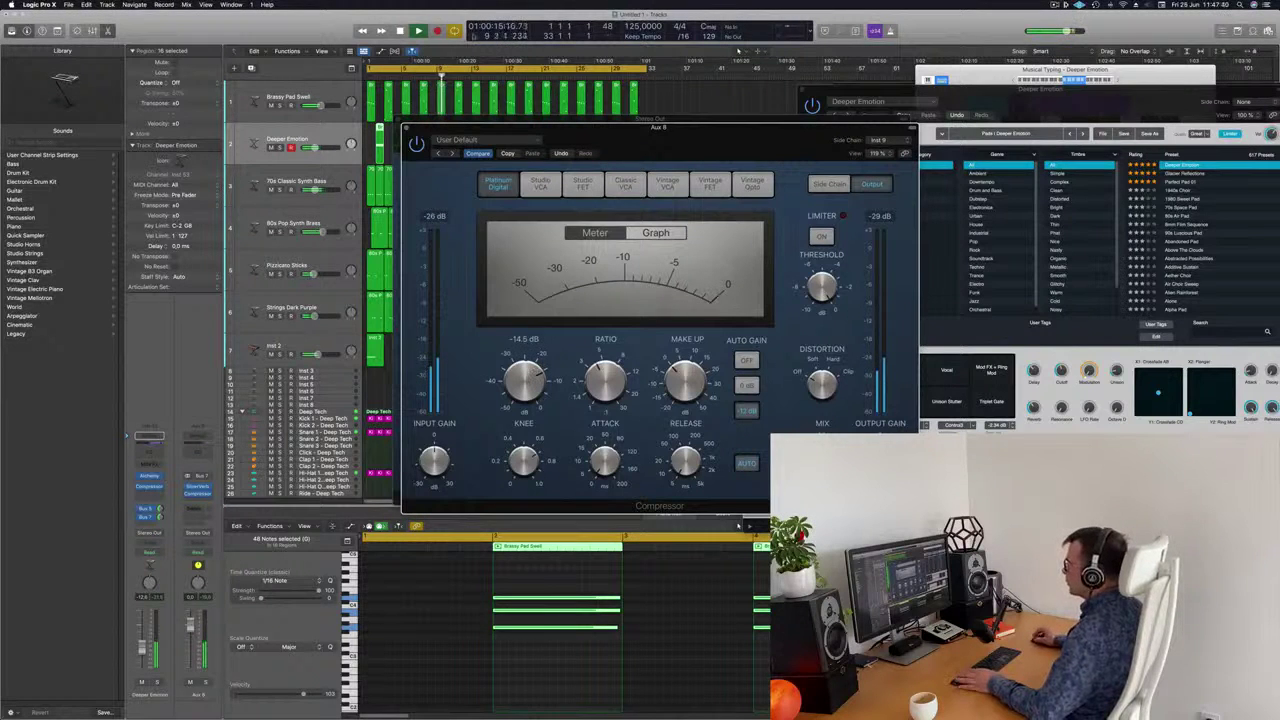
pyautogui.click(406, 127)
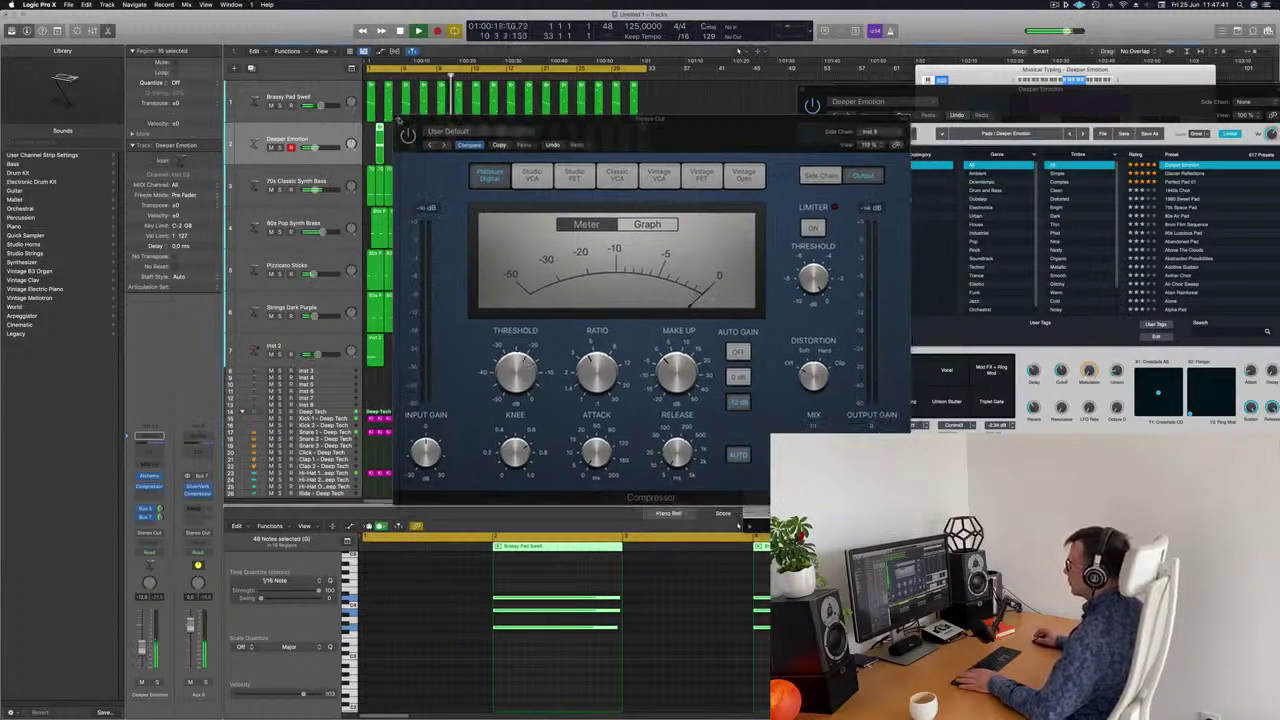
pyautogui.click(398, 119)
# Add a Bus 7 (Aux 8) send on the Inst 2 track, raise its send level and play from the start
pyautogui.press('super+Left')
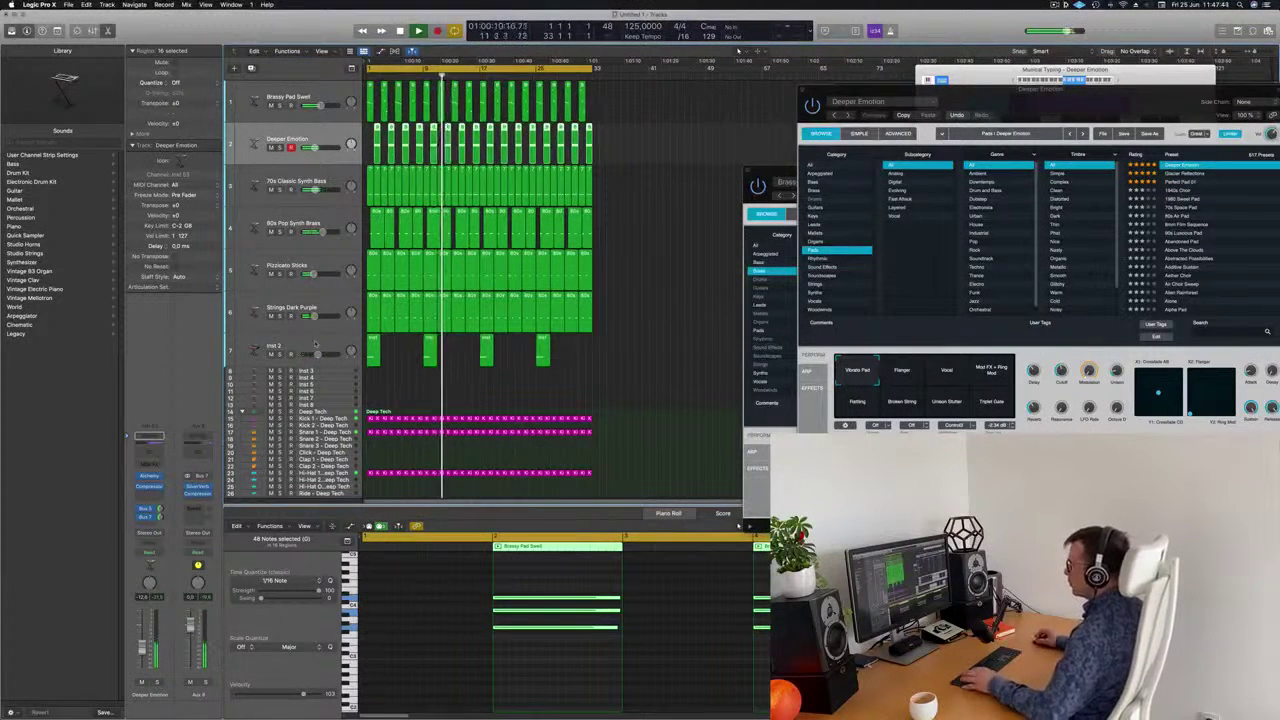
pyautogui.click(302, 346)
pyautogui.press('Return')
pyautogui.click(147, 521)
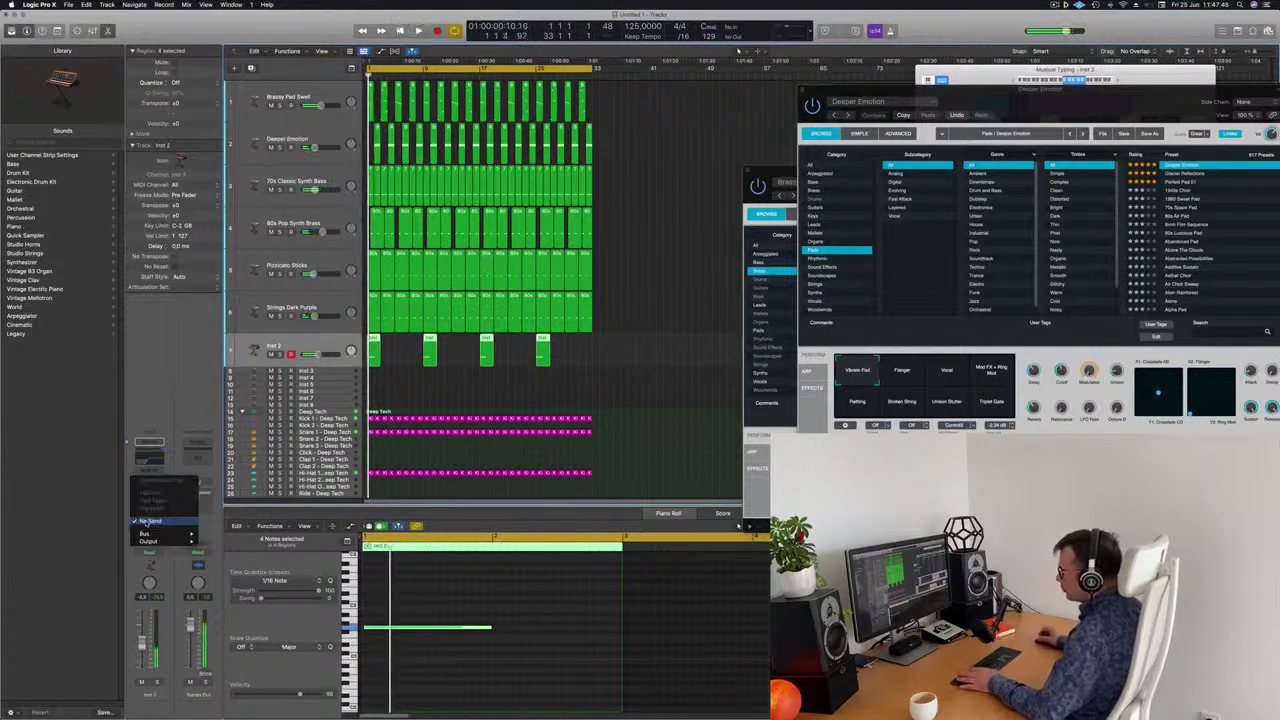
pyautogui.moveTo(146, 535)
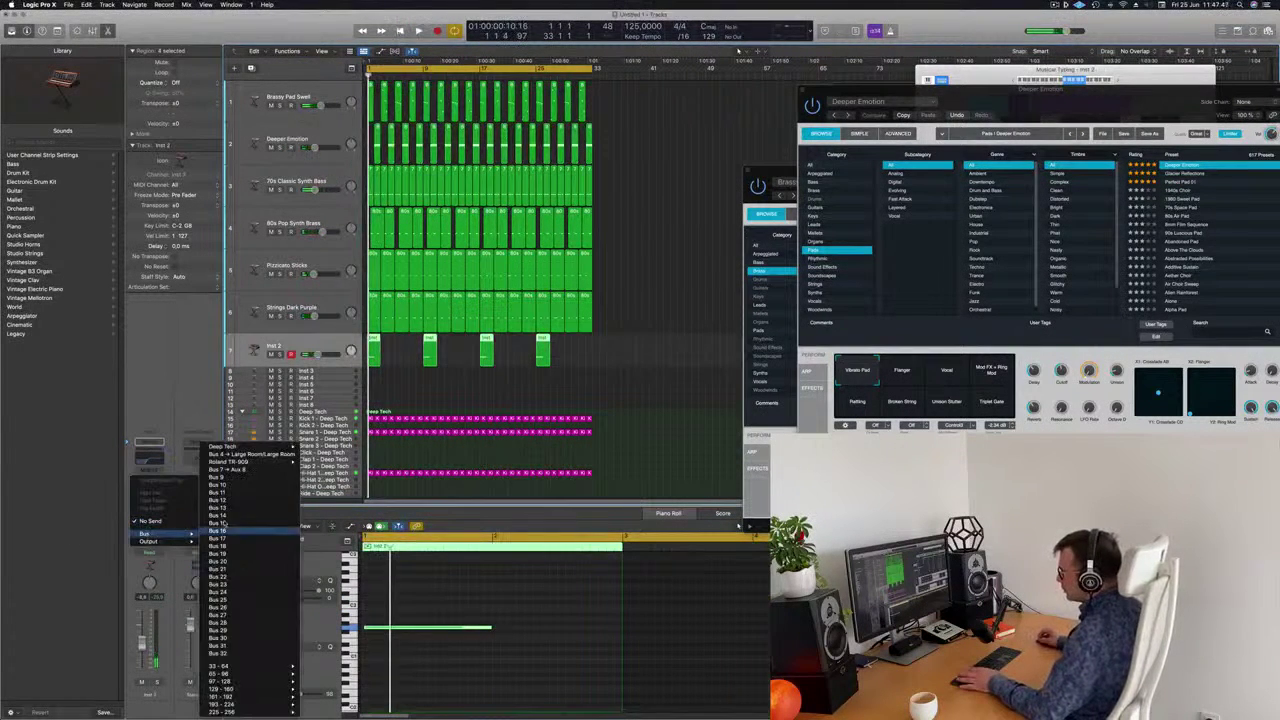
pyautogui.click(246, 470)
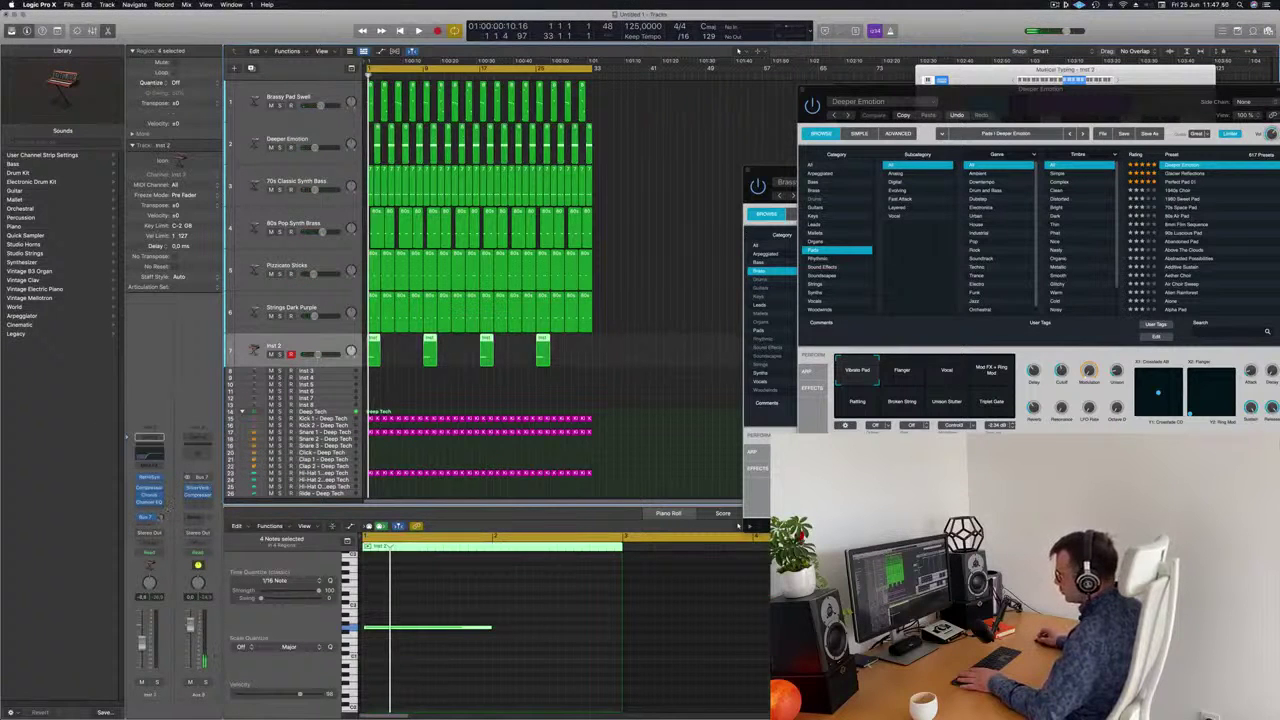
pyautogui.press('space')
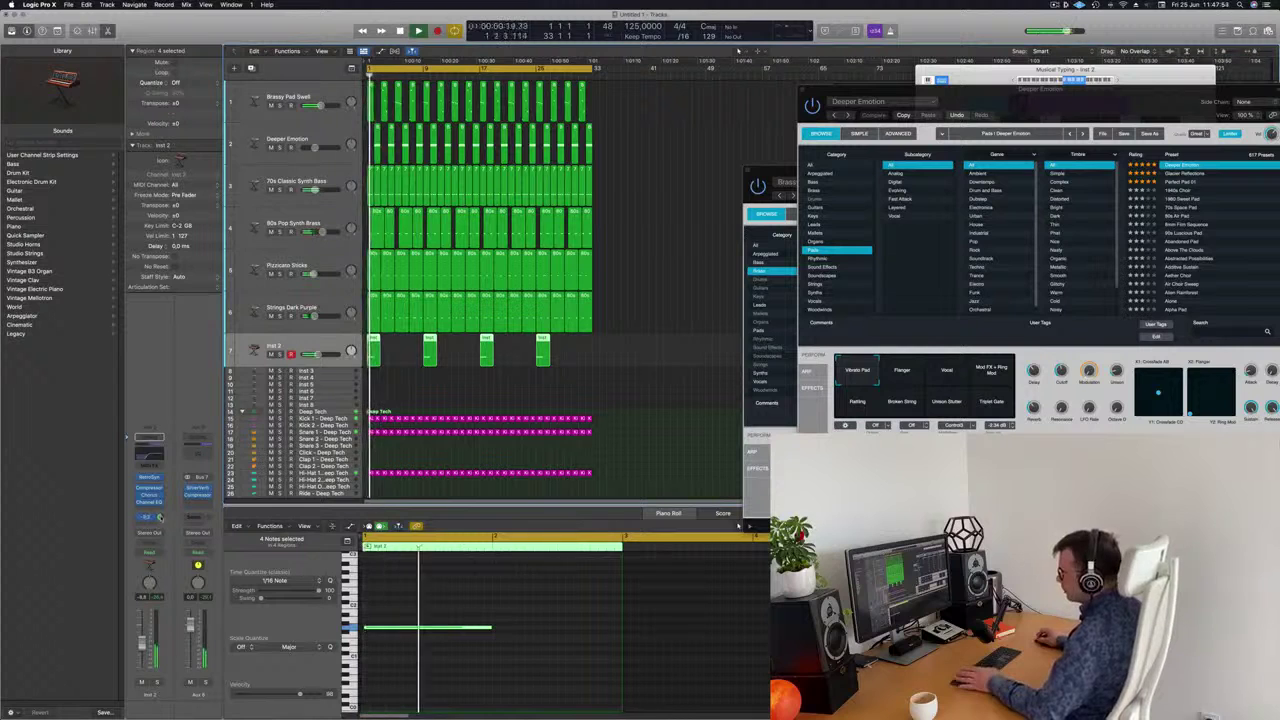
# In Inst 2's Channel EQ, set the 2500 Hz band to -0.4 dB and the high shelf to about 3060 Hz at +6.4 dB
pyautogui.click(150, 445)
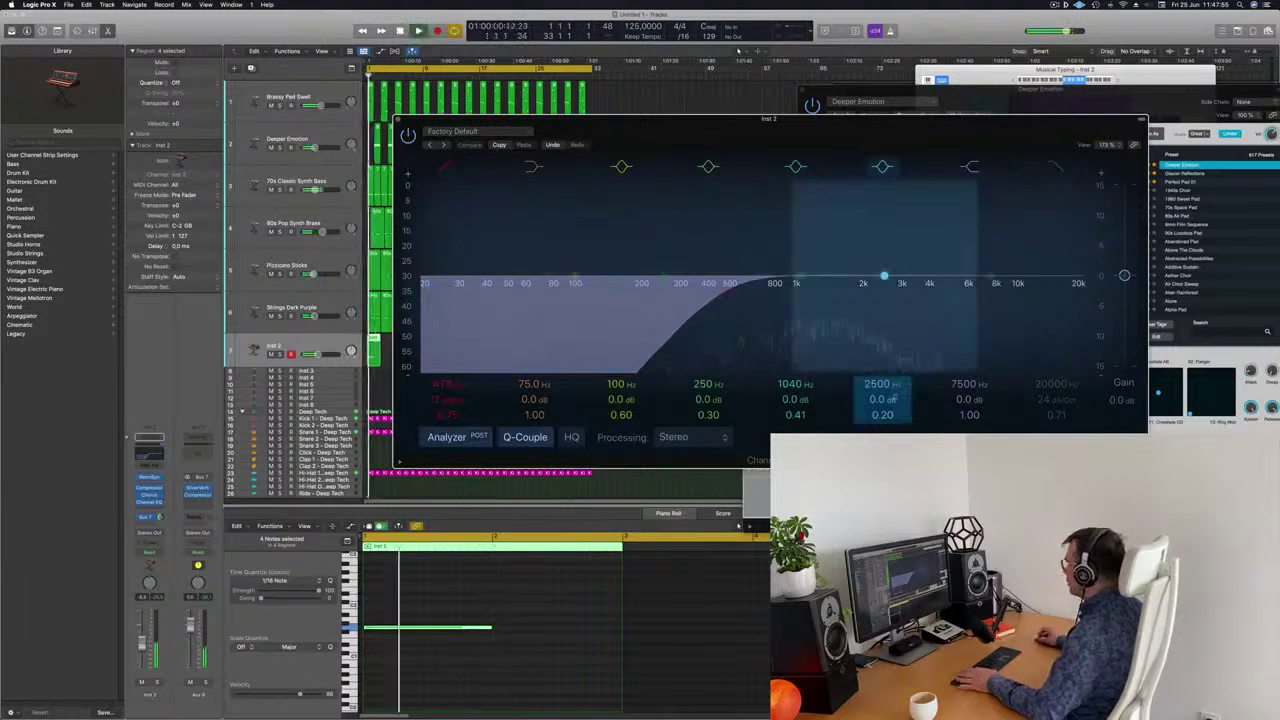
pyautogui.moveTo(894, 401); pyautogui.dragTo(894, 404)
pyautogui.moveTo(975, 401); pyautogui.dragTo(975, 392)
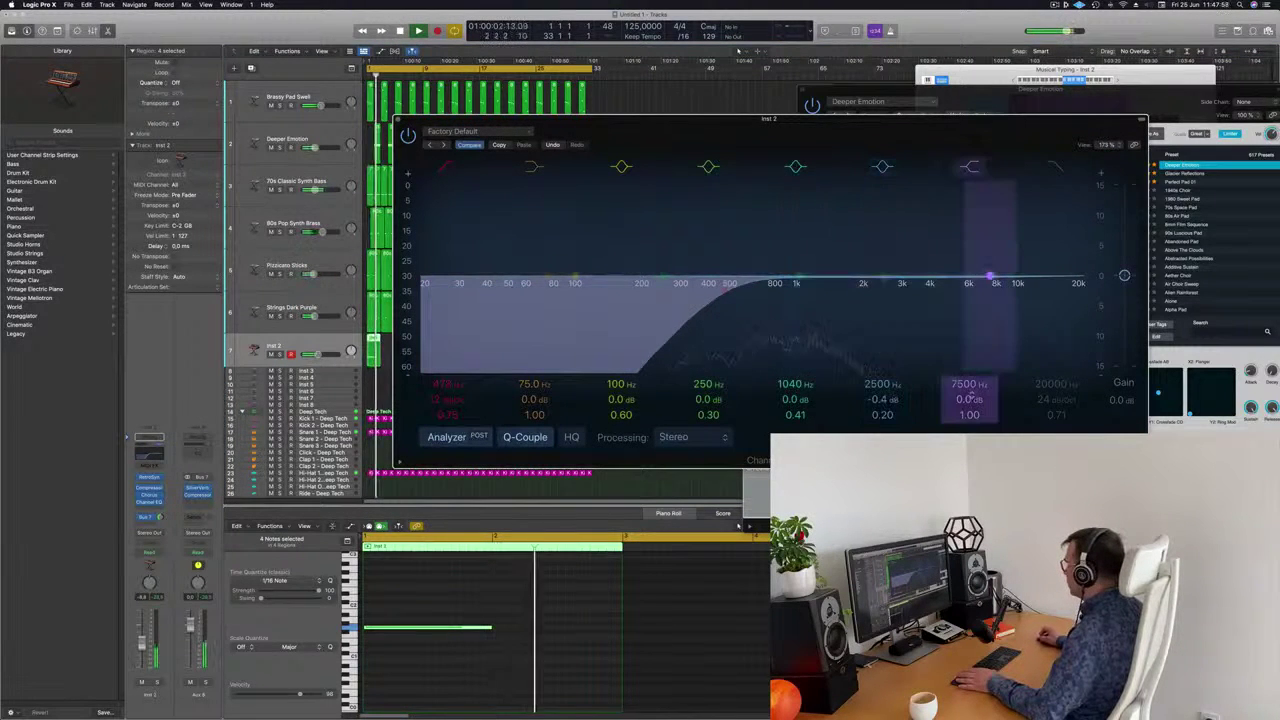
pyautogui.moveTo(990, 272); pyautogui.dragTo(903, 258)
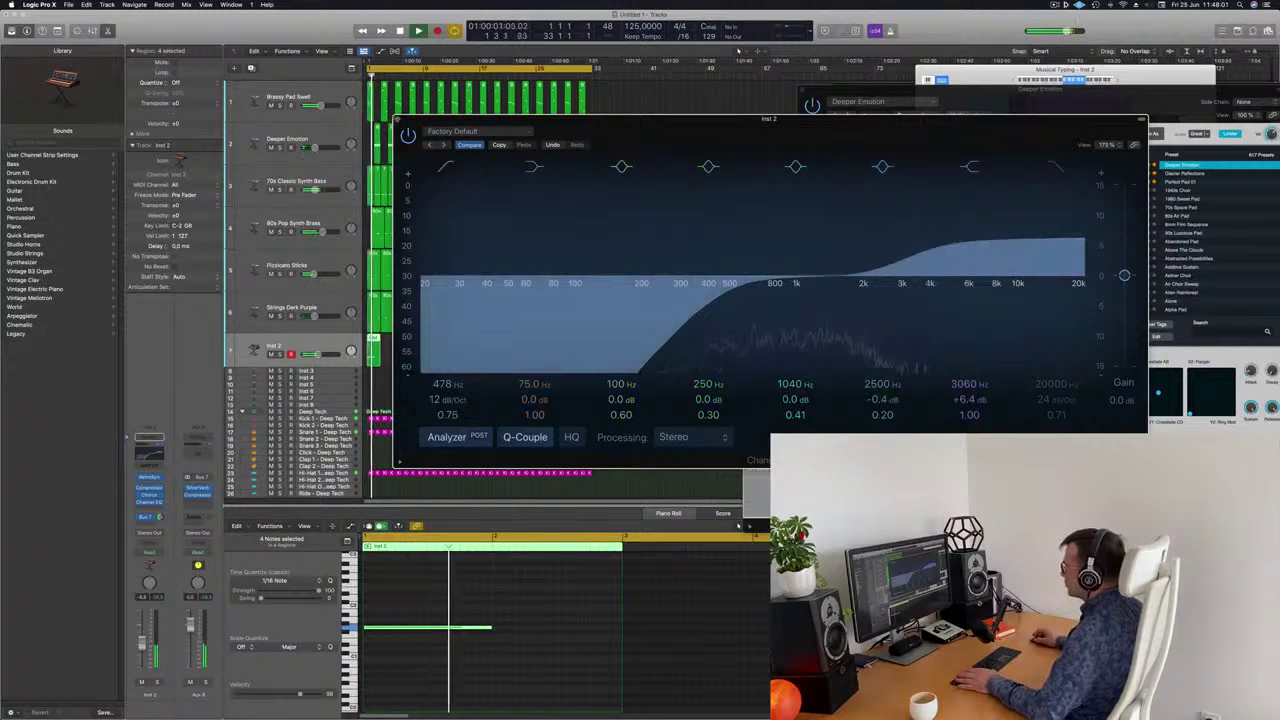
pyautogui.click(398, 120)
# Check the Retro Synth sound on Inst 2 during playback and lower the track's volume slightly
pyautogui.press('space')
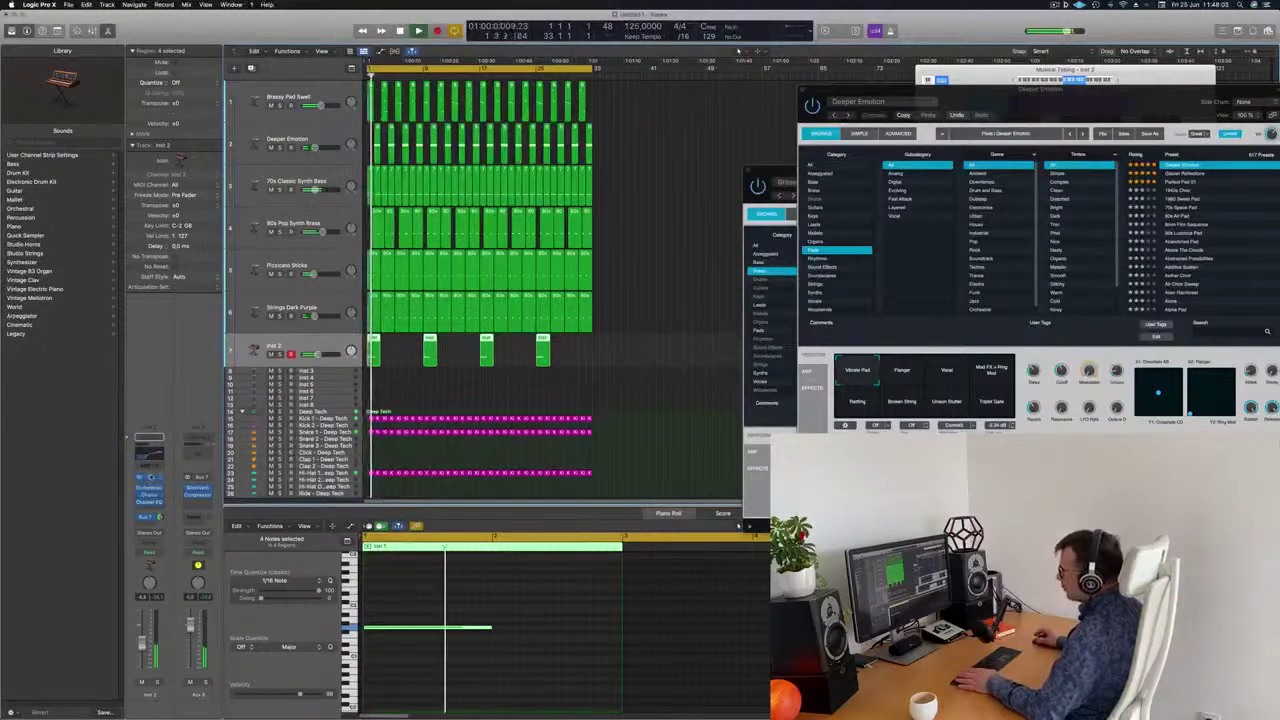
pyautogui.click(151, 478)
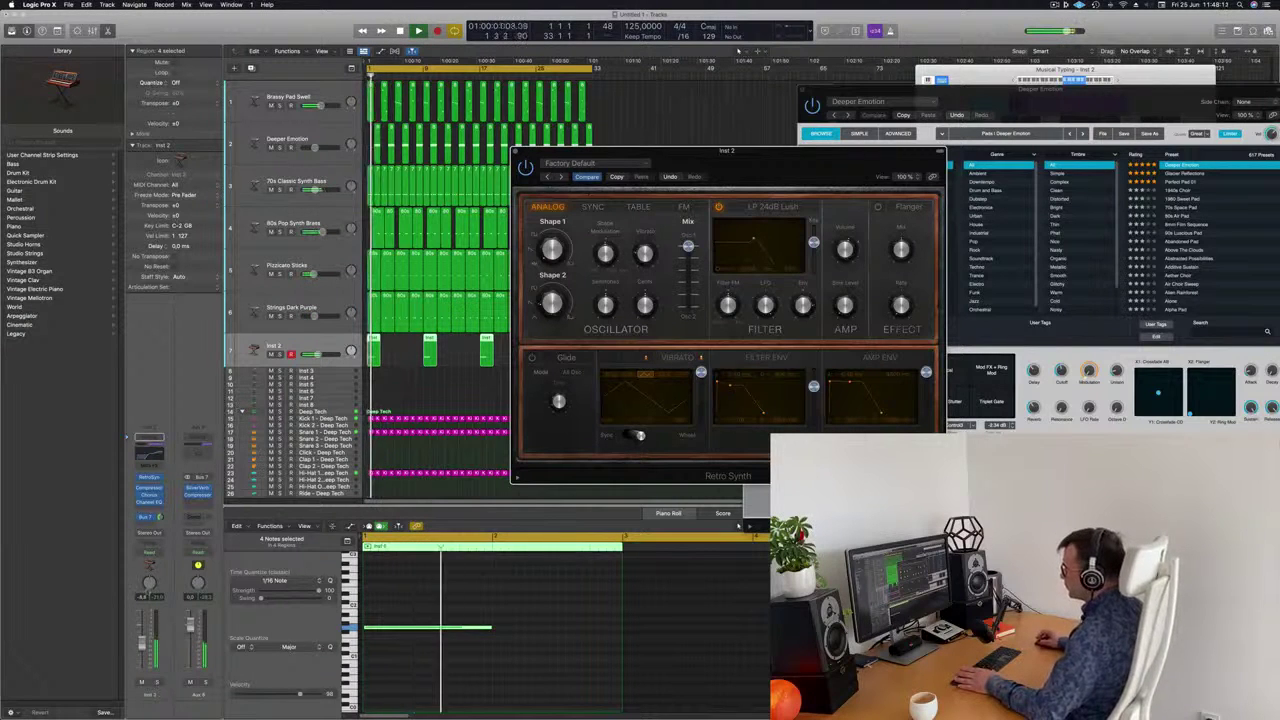
pyautogui.moveTo(143, 649); pyautogui.dragTo(144, 651)
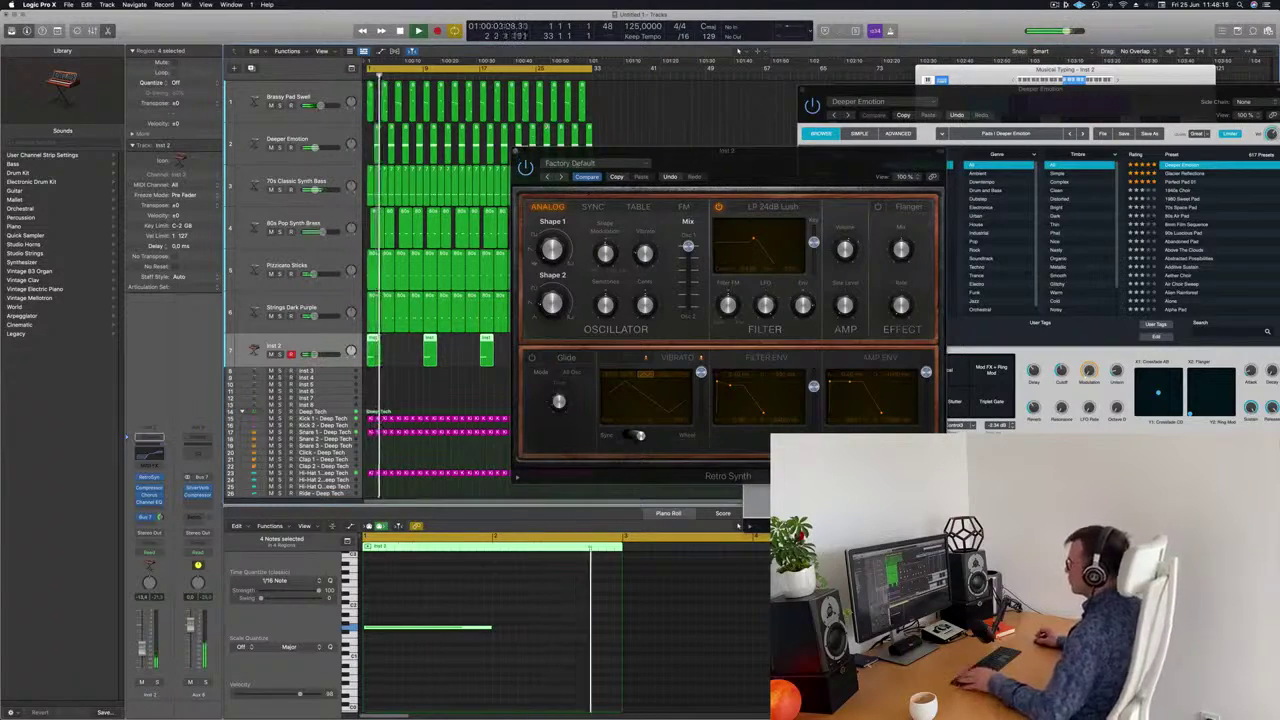
pyautogui.click(522, 155)
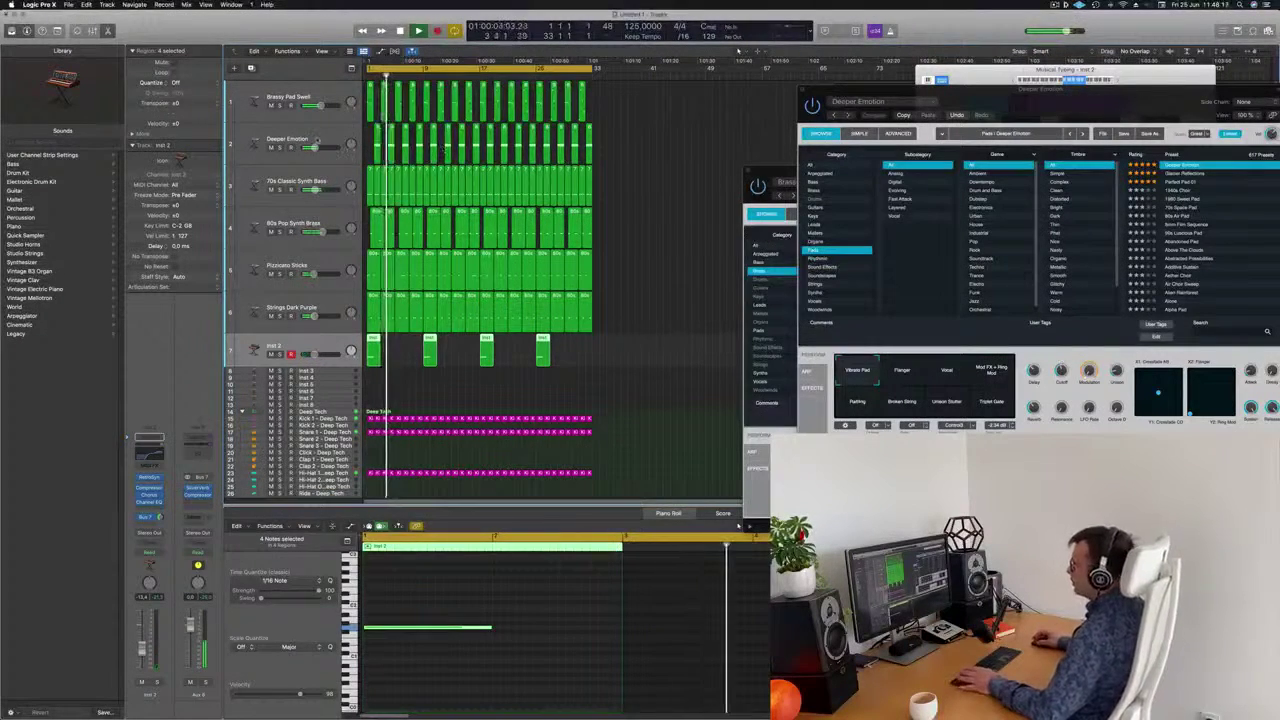
pyautogui.click(316, 138)
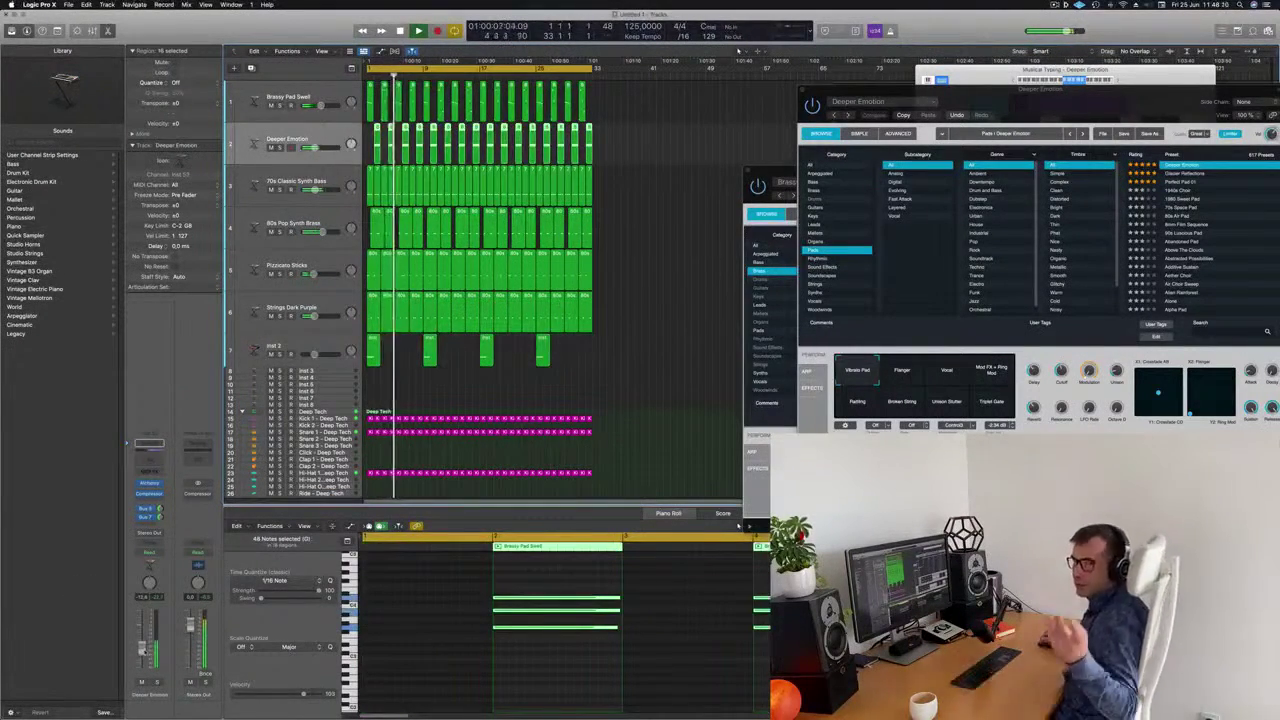